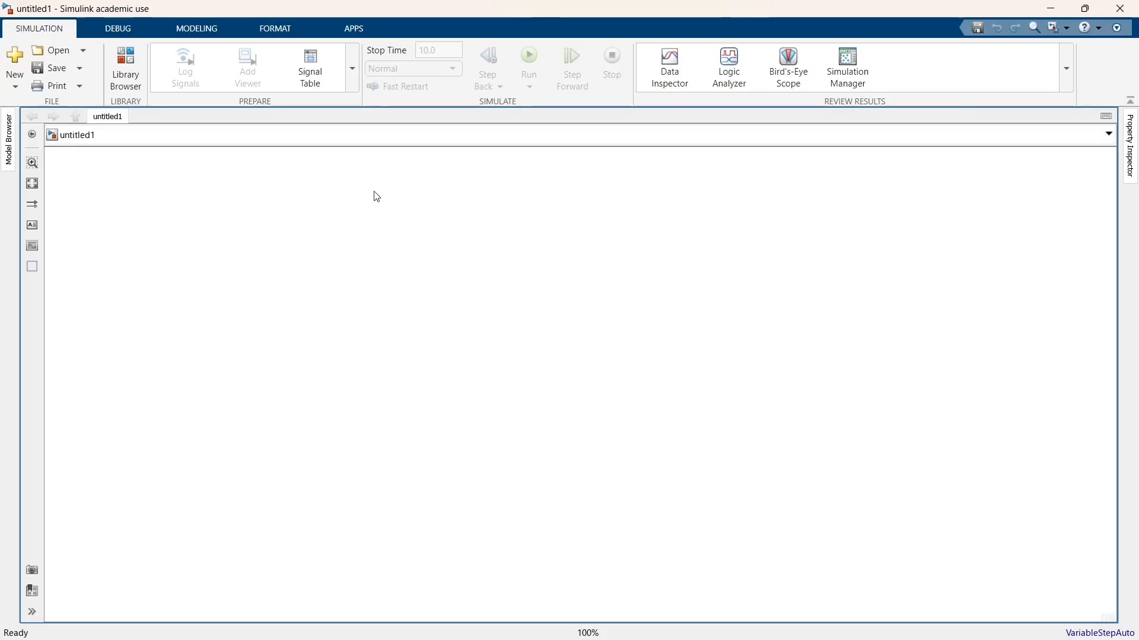
Step: Add a Scope block to the empty model canvas and place it near the middle
{"action": "double_click", "coordinate": [450, 309]}
{"action": "type", "text": "scope"}
{"action": "left_click", "coordinate": [532, 356]}
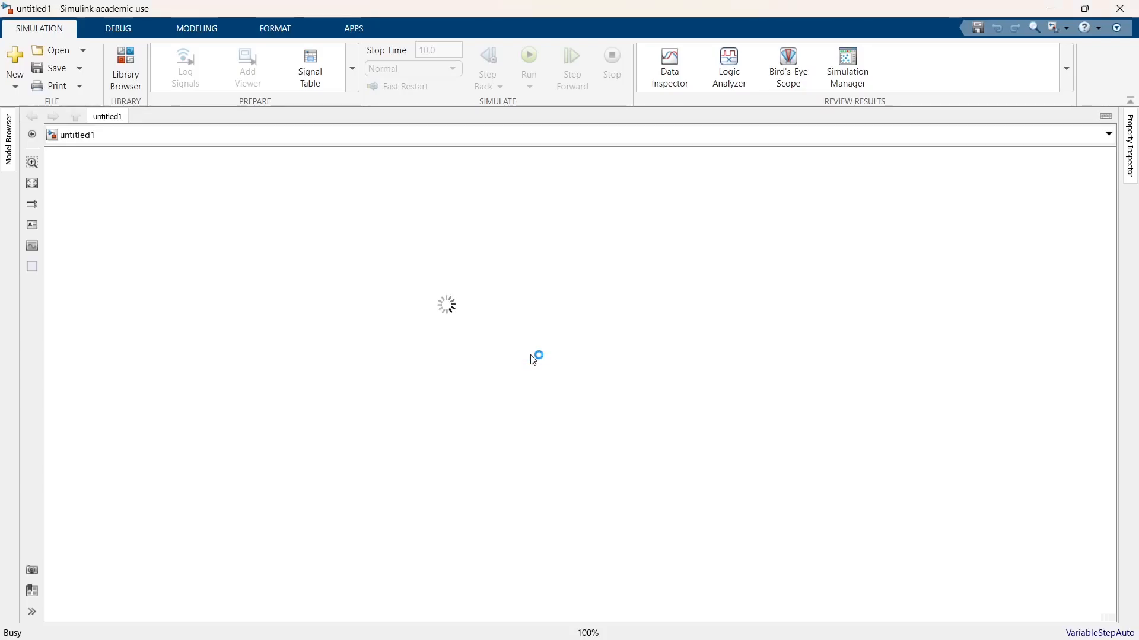
{"action": "left_click_drag", "start_coordinate": [449, 310], "coordinate": [452, 339]}
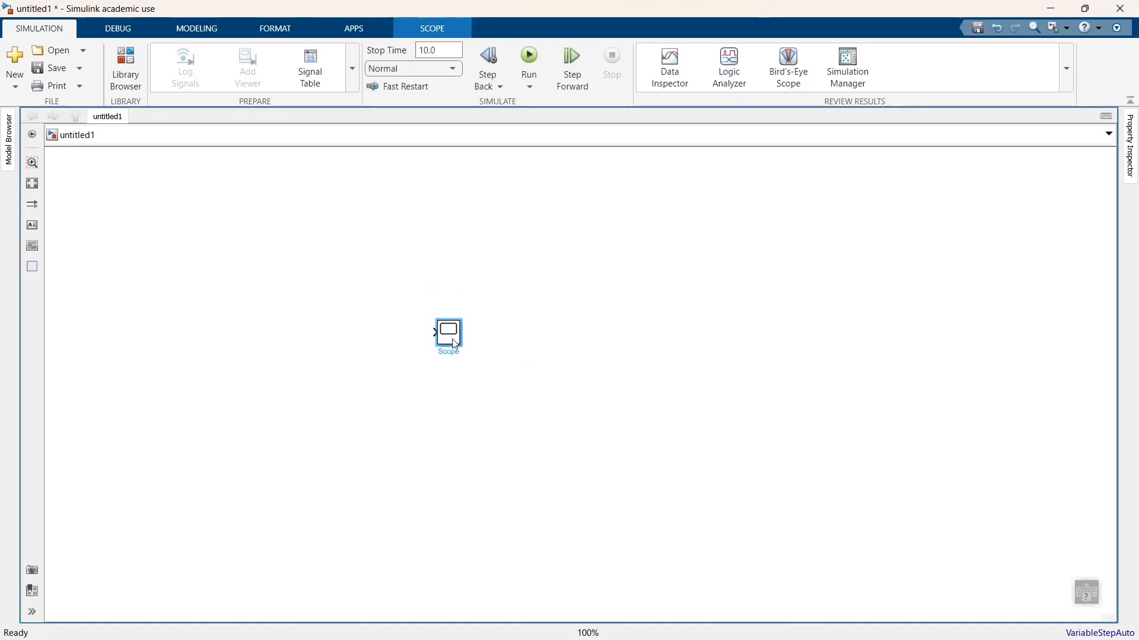
{"action": "left_click", "coordinate": [498, 342]}
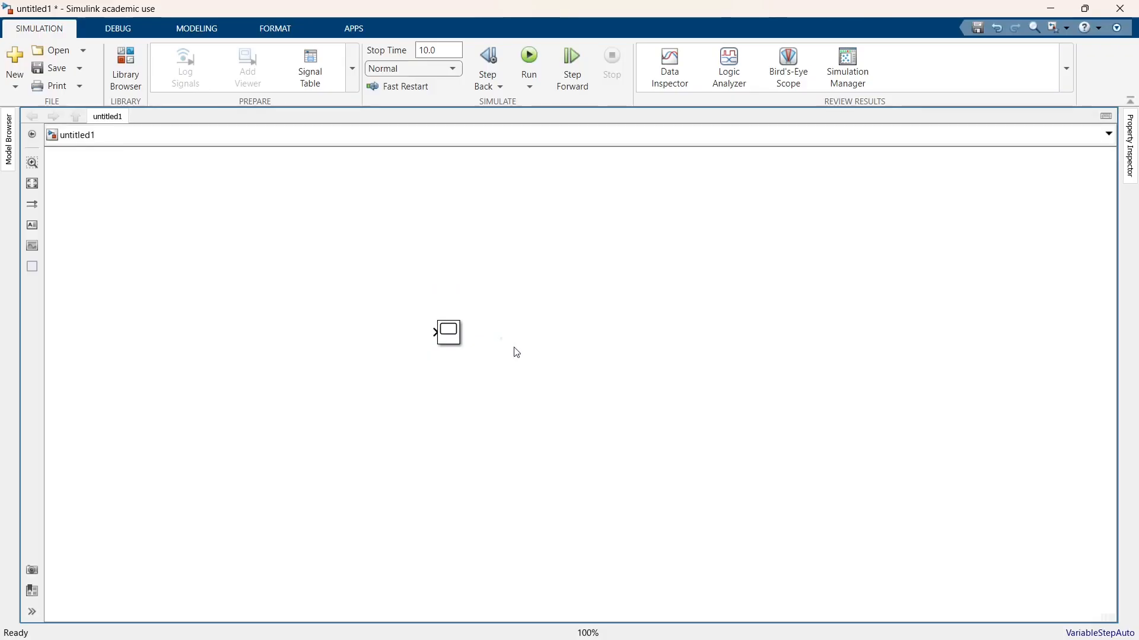
{"action": "key", "text": "space"}
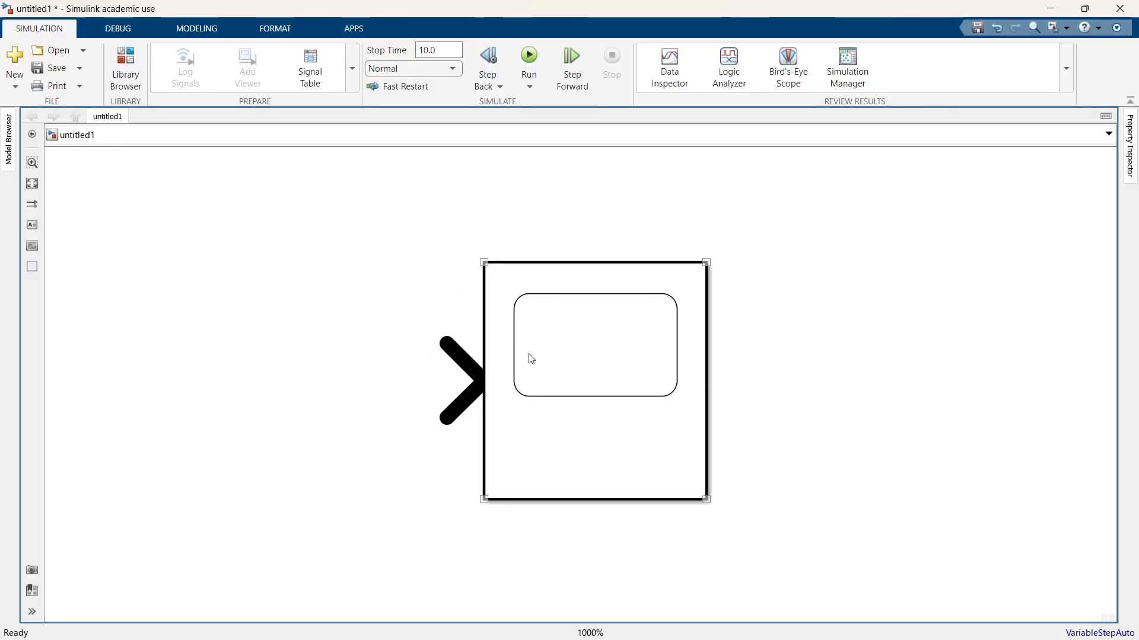
Step: Open the Scope block's display window and maximize it
{"action": "left_click", "coordinate": [564, 348]}
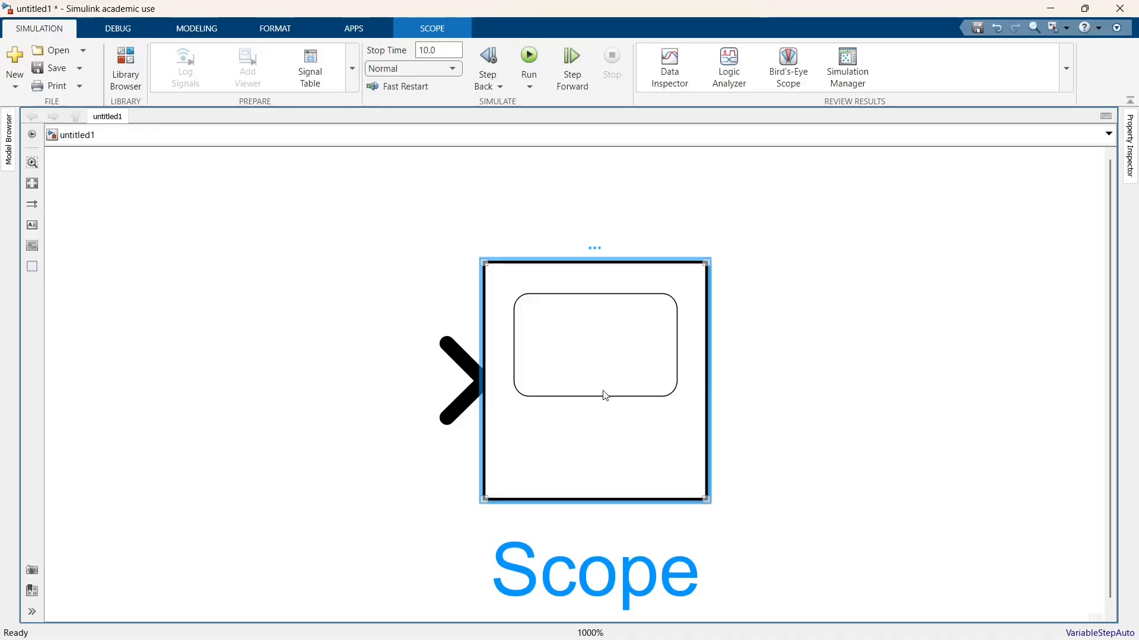
{"action": "double_click", "coordinate": [603, 395]}
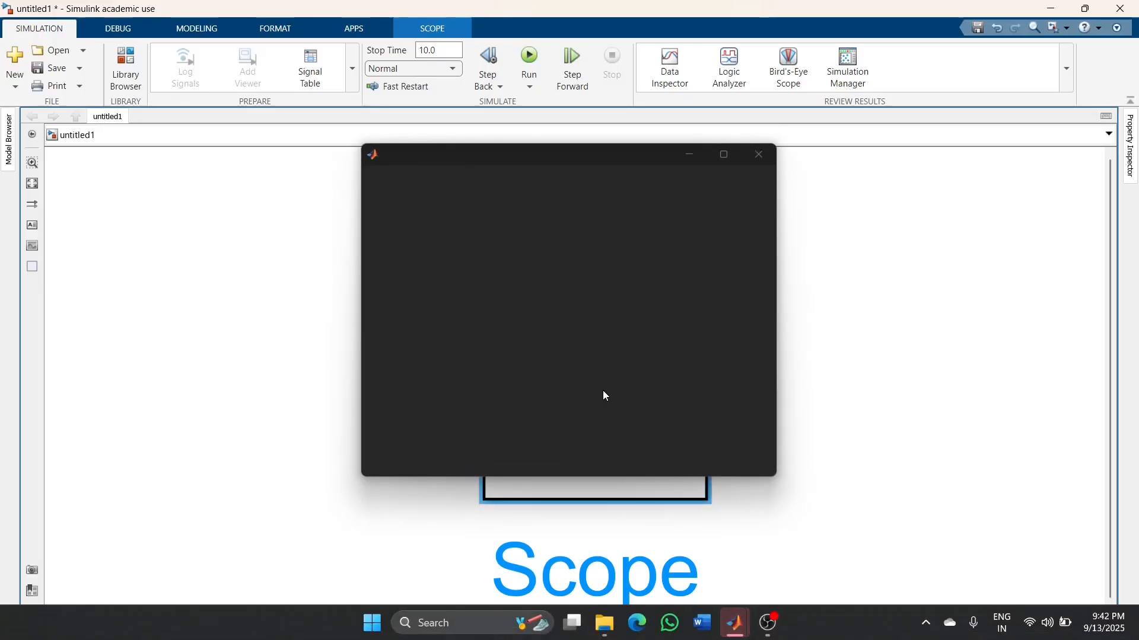
{"action": "left_click", "coordinate": [724, 154]}
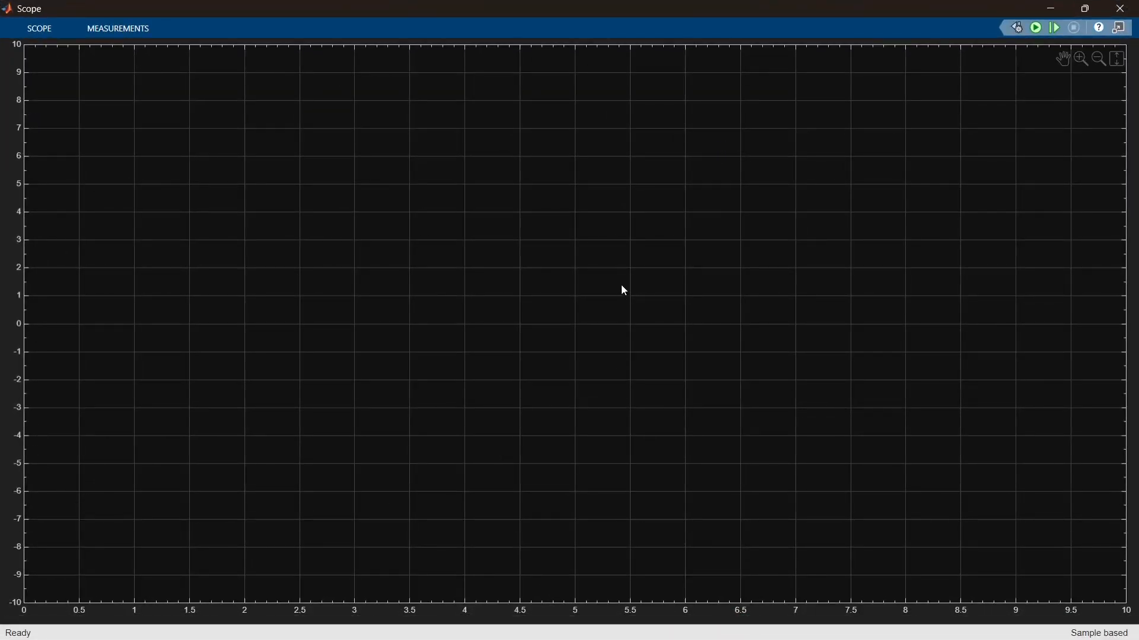
Step: Examine the scope's simulation and measurement options, including Signal Statistics, Peak Finder and Bilevel Settings, and minimize the scope window
{"action": "left_click", "coordinate": [15, 27]}
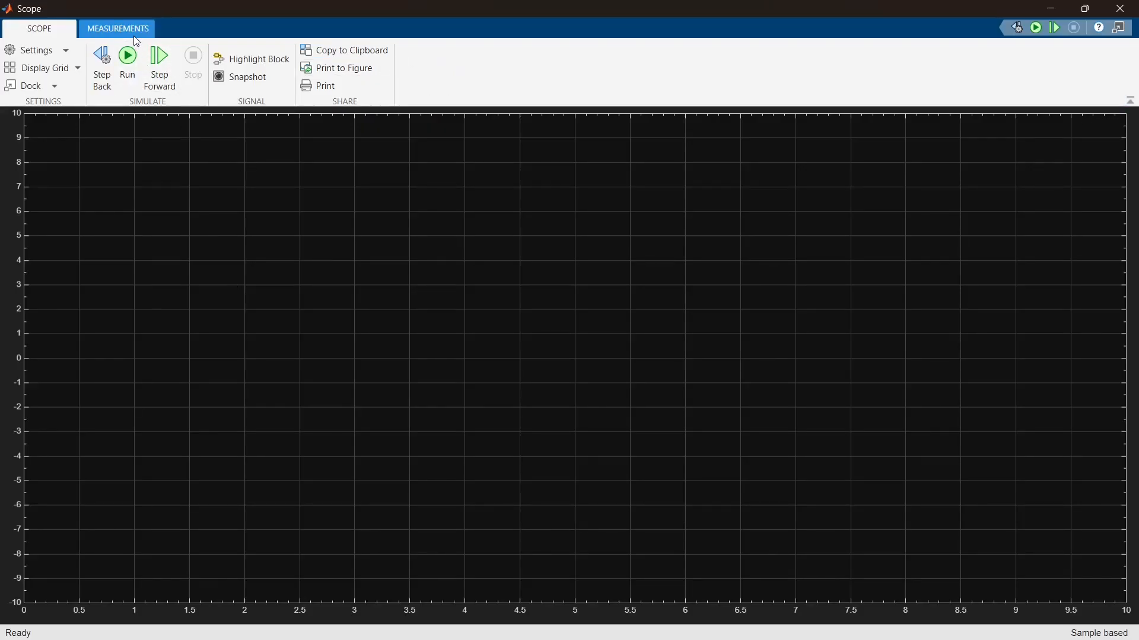
{"action": "left_click", "coordinate": [83, 35]}
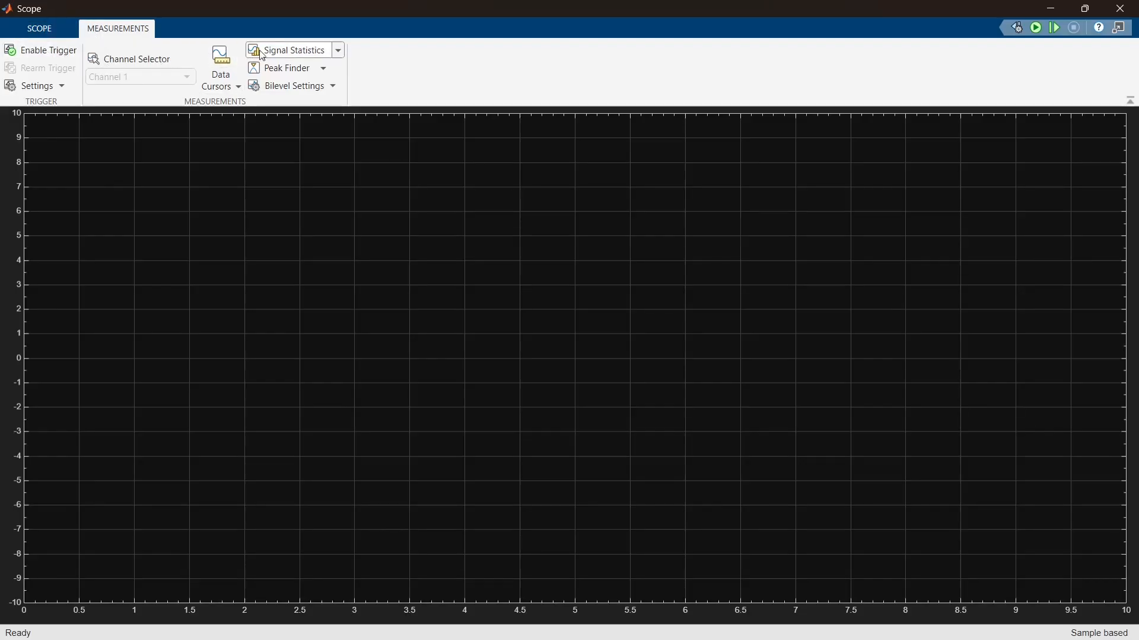
{"action": "left_click", "coordinate": [339, 52]}
{"action": "left_click", "coordinate": [341, 54]}
{"action": "left_click", "coordinate": [324, 68]}
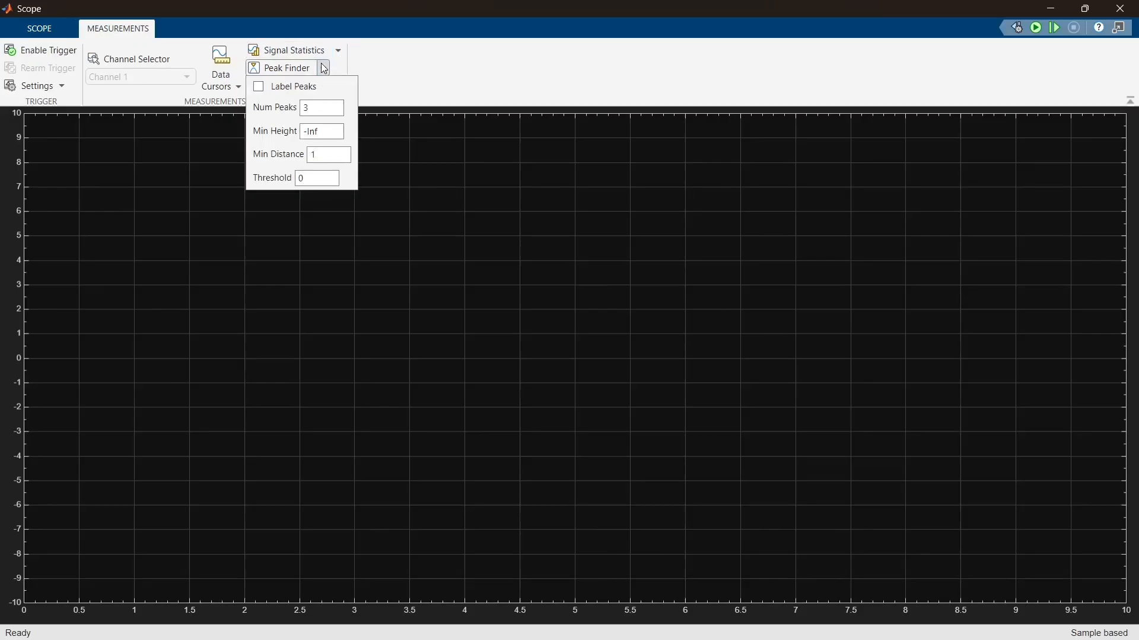
{"action": "left_click", "coordinate": [351, 71]}
{"action": "left_click", "coordinate": [333, 86]}
{"action": "left_click", "coordinate": [333, 86]}
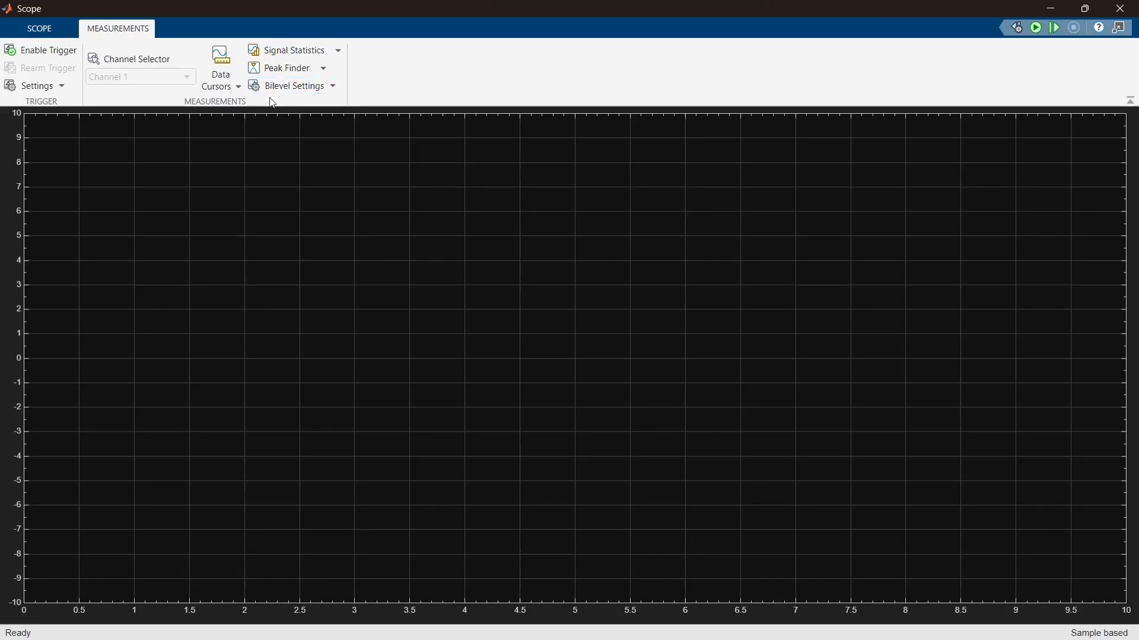
{"action": "left_click", "coordinate": [38, 27]}
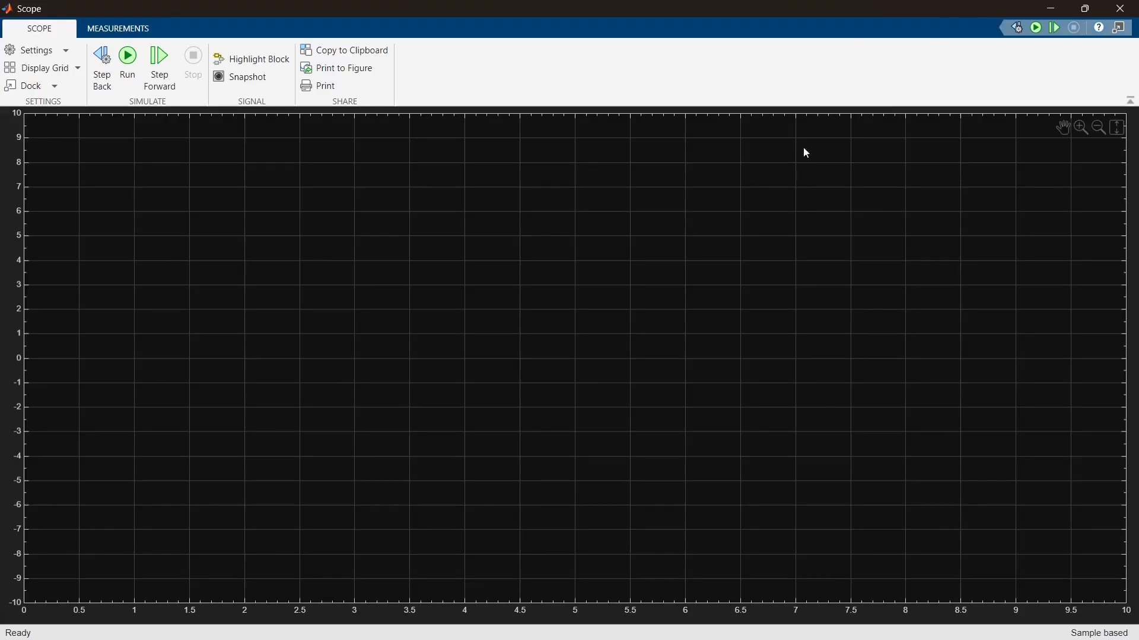
{"action": "left_click", "coordinate": [1052, 8]}
Step: Move the Scope block aside to make room and add a Sine Wave block from Simulink/Sources in front of it
{"action": "left_click_drag", "start_coordinate": [584, 435], "coordinate": [885, 408]}
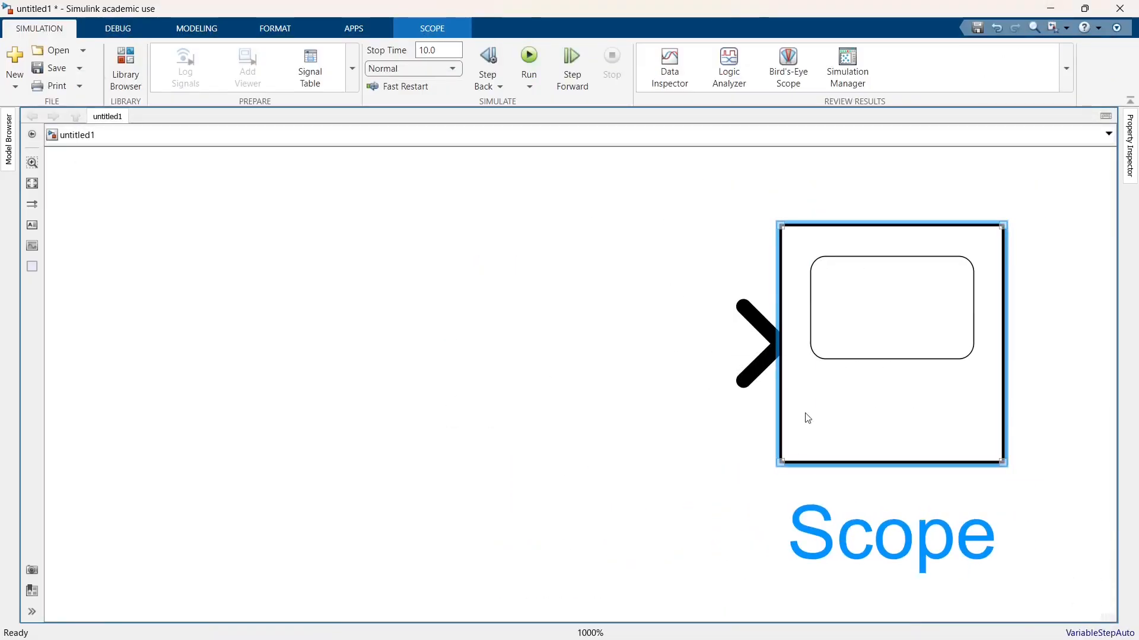
{"action": "left_click", "coordinate": [316, 339]}
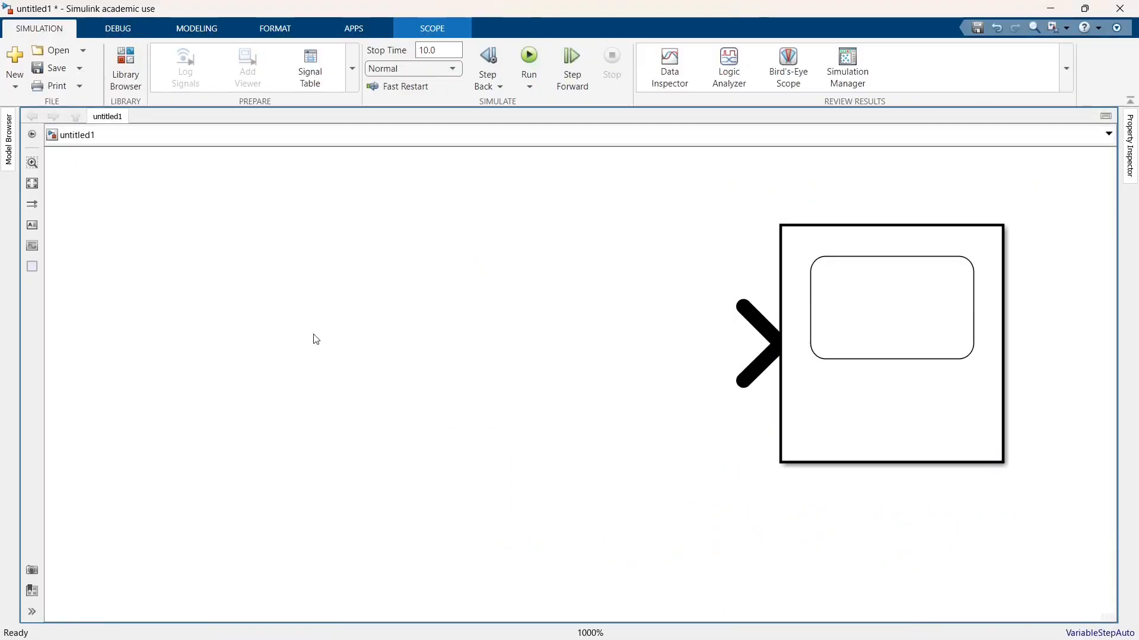
{"action": "double_click", "coordinate": [305, 294]}
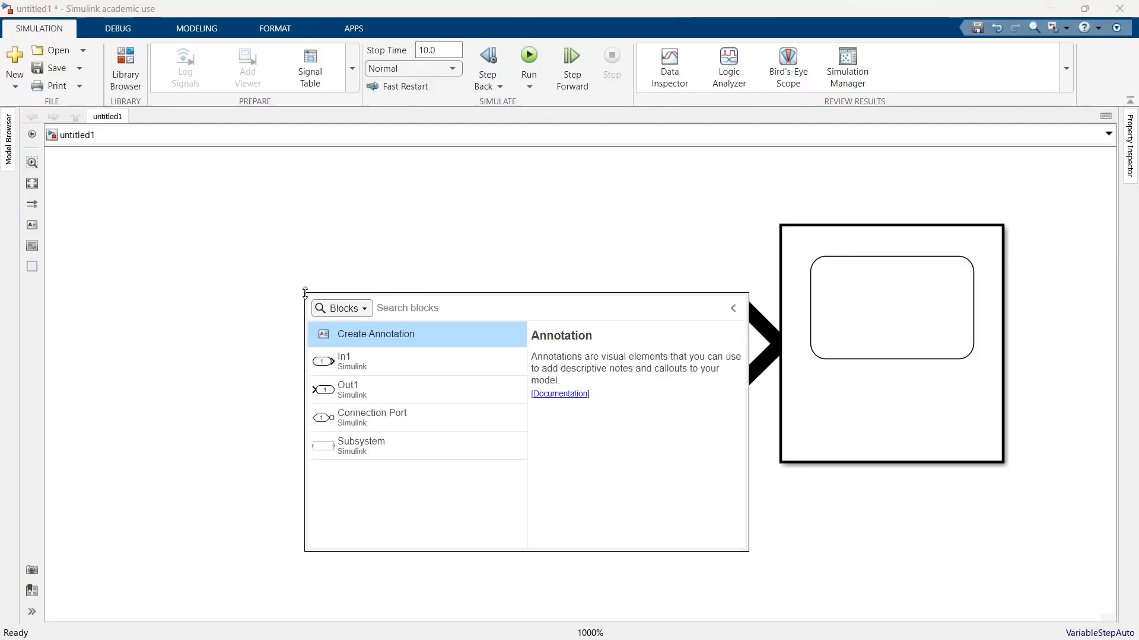
{"action": "type", "text": "sine"}
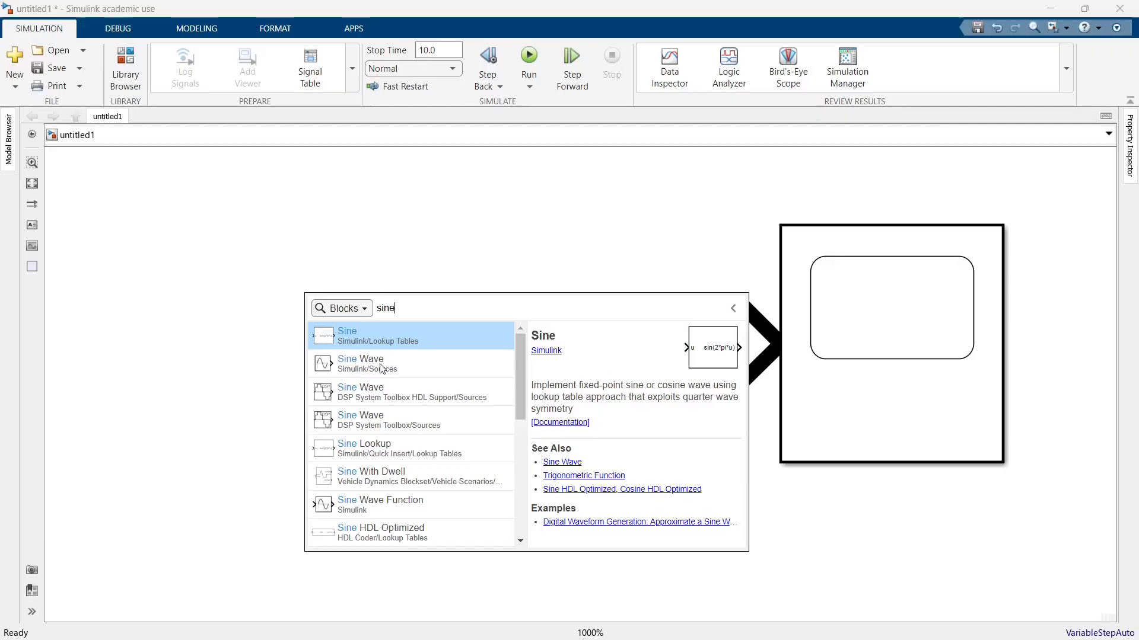
{"action": "left_click", "coordinate": [381, 368]}
{"action": "left_click", "coordinate": [381, 367]}
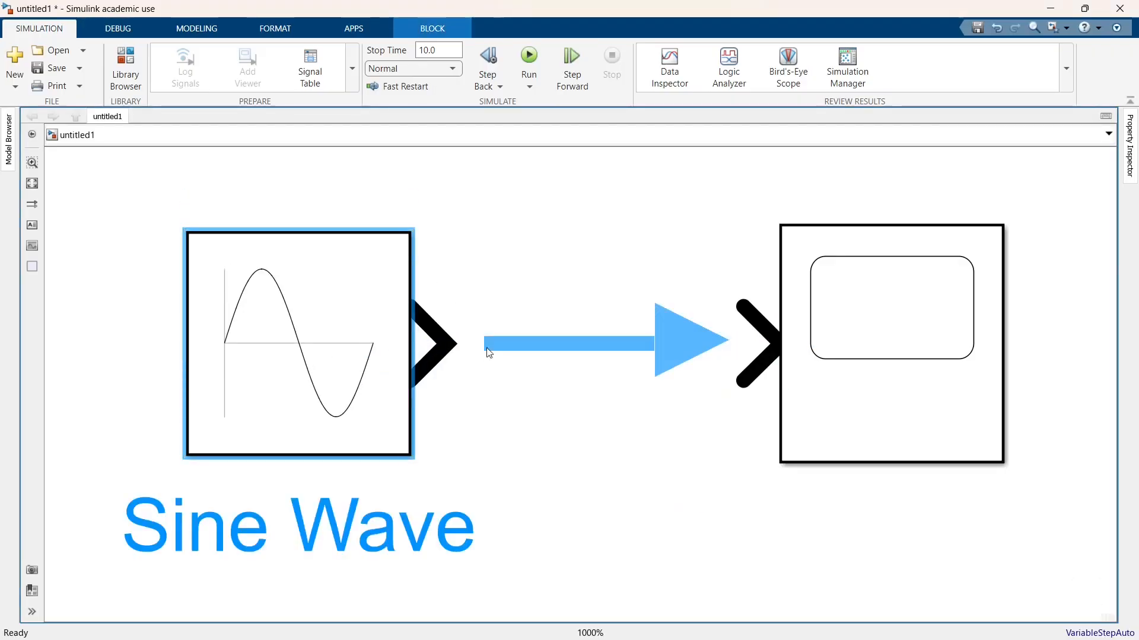
Step: Connect the Sine Wave block to the Scope with the suggested connection, and delete the resulting signal line
{"action": "left_click", "coordinate": [559, 341]}
{"action": "left_click", "coordinate": [630, 425]}
{"action": "left_click", "coordinate": [655, 345]}
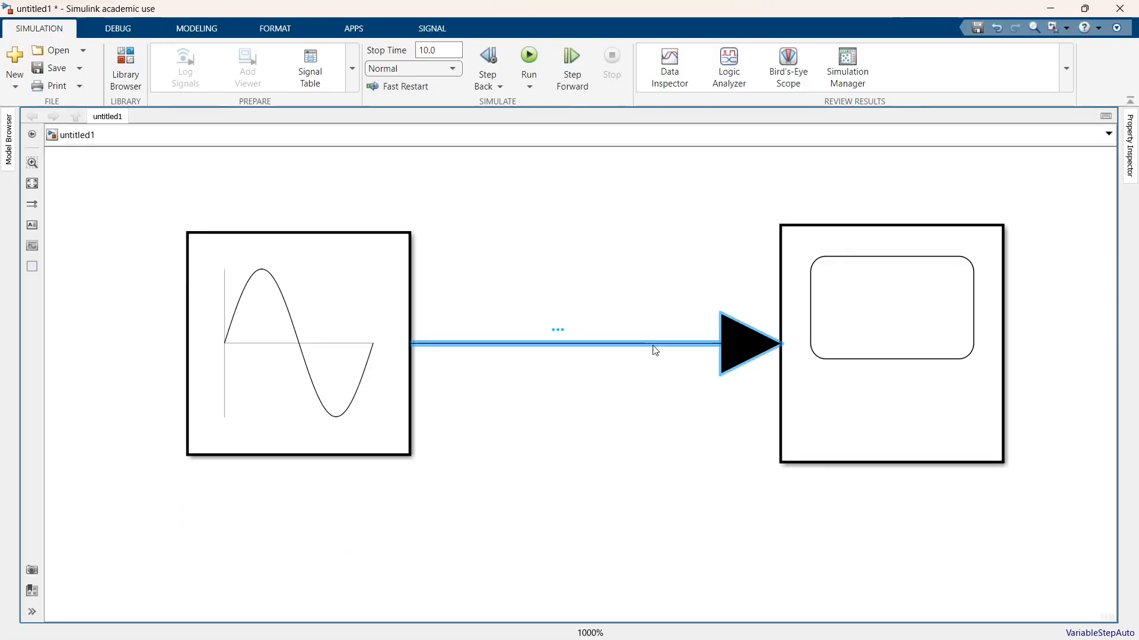
{"action": "key", "text": "Delete"}
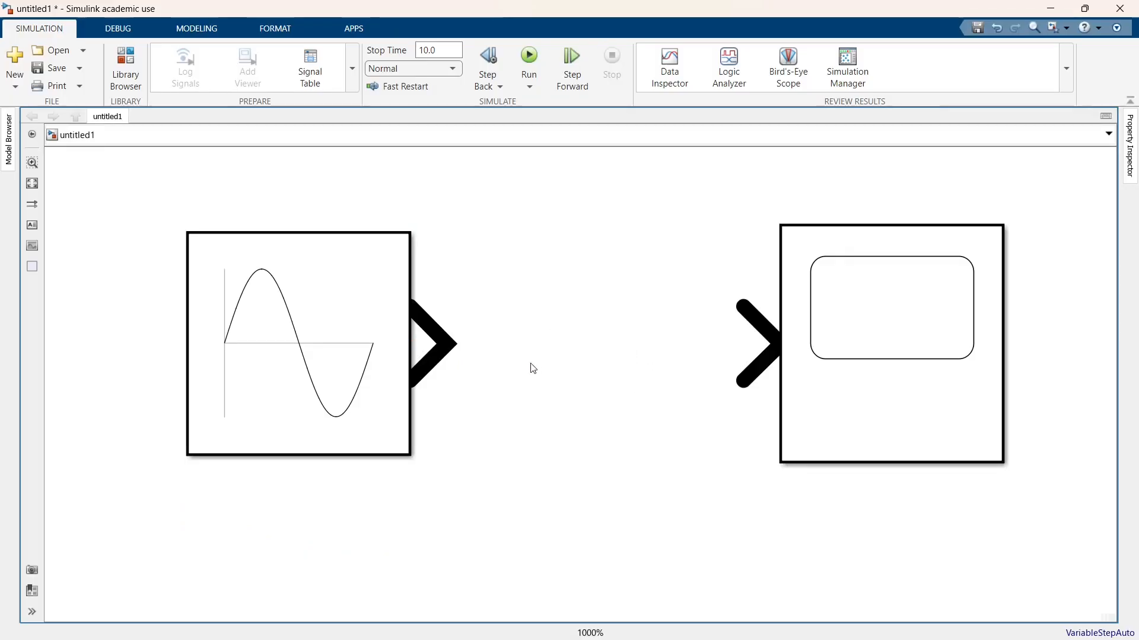
Step: Wire the Sine Wave output port to the Scope input port manually, and delete that line
{"action": "left_click", "coordinate": [437, 345]}
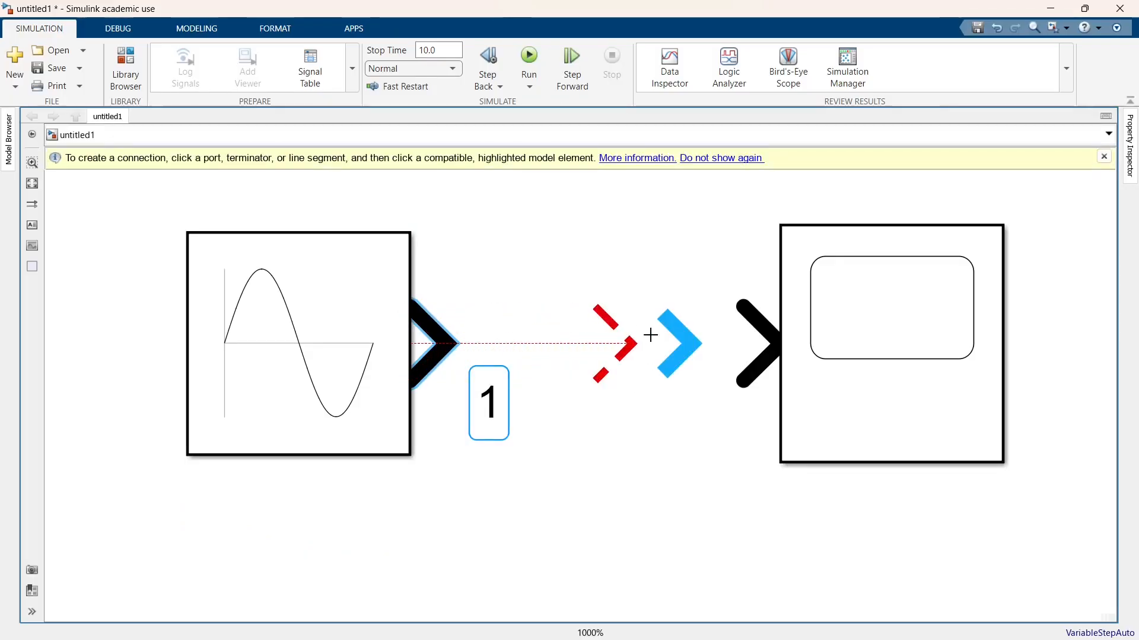
{"action": "left_click", "coordinate": [770, 344]}
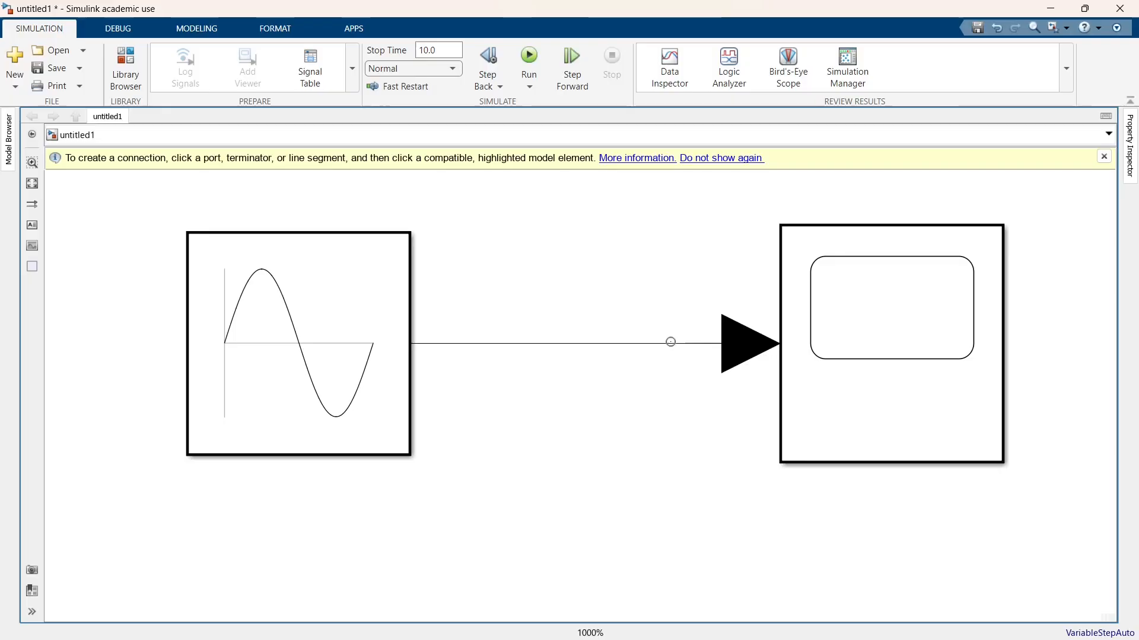
{"action": "left_click", "coordinate": [672, 344]}
{"action": "key", "text": "Delete"}
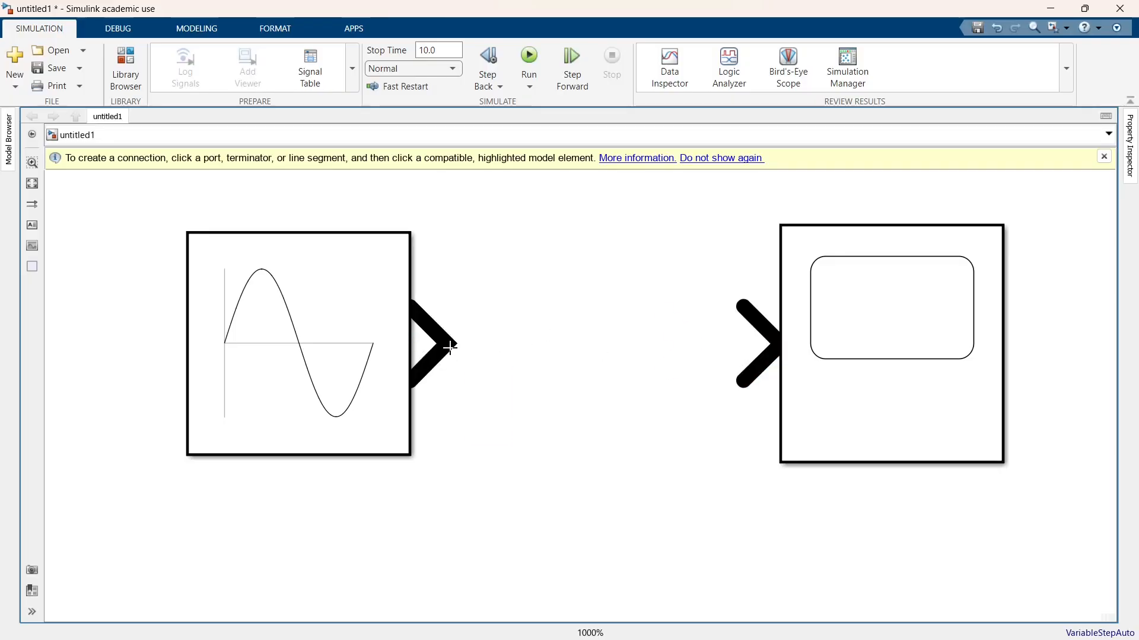
Step: Connect the blocks starting from the Scope's input port back to the Sine Wave output, and delete the line again
{"action": "left_click", "coordinate": [763, 348]}
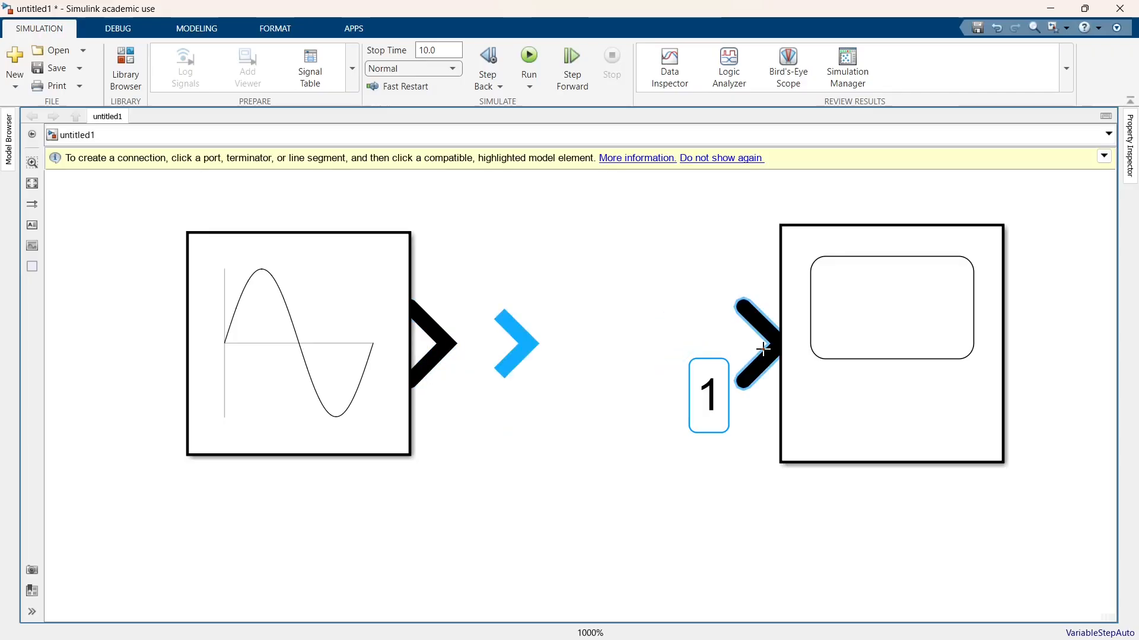
{"action": "left_click", "coordinate": [528, 338]}
{"action": "left_click", "coordinate": [430, 343]}
{"action": "left_click", "coordinate": [712, 355]}
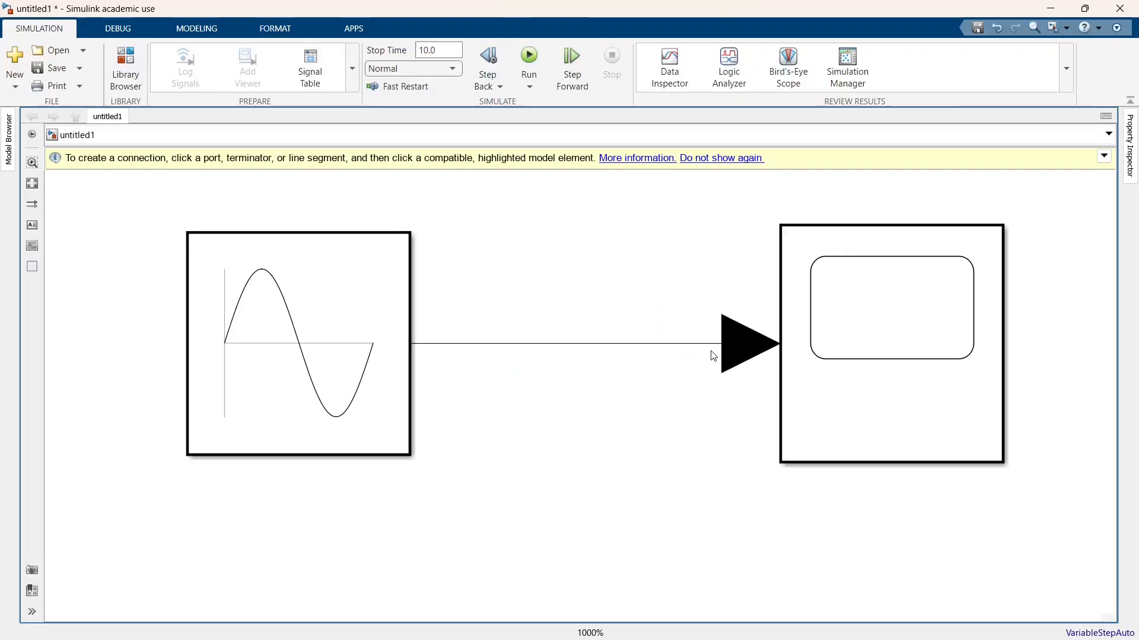
{"action": "left_click", "coordinate": [605, 349]}
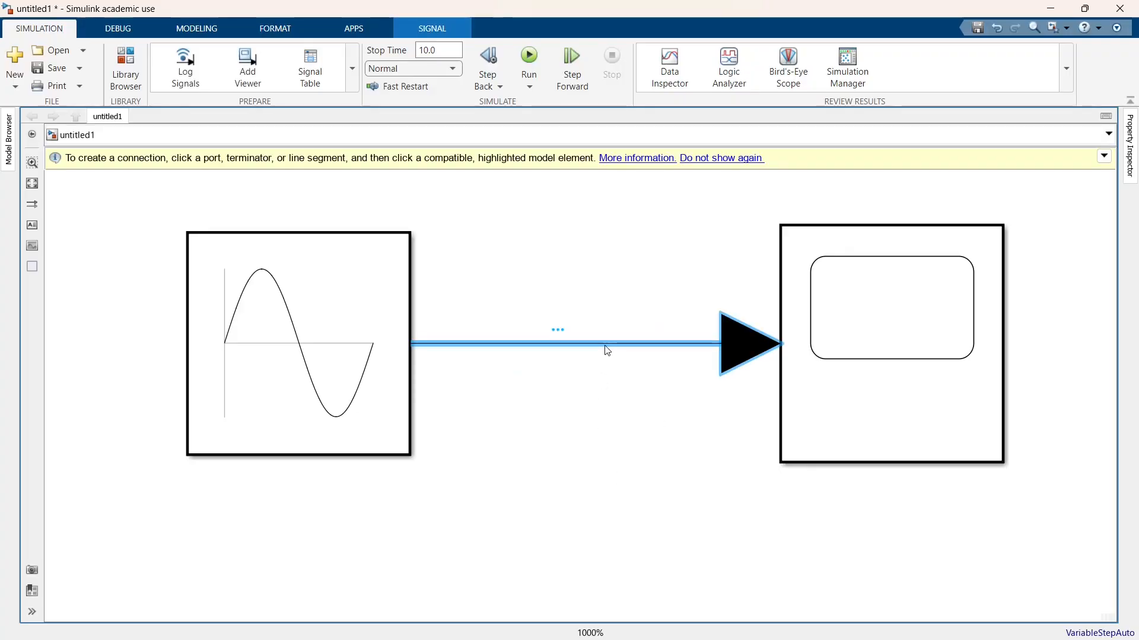
{"action": "key", "text": "Delete"}
Step: Connect the Sine Wave block's output to the Scope's input
{"action": "left_click", "coordinate": [438, 345]}
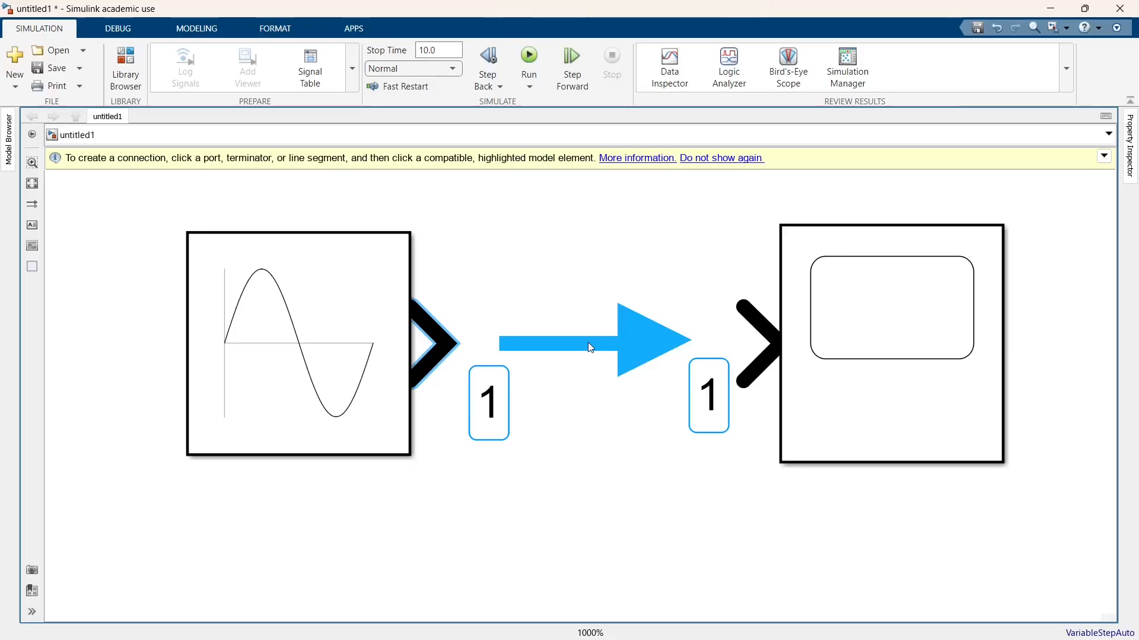
{"action": "left_click", "coordinate": [611, 350]}
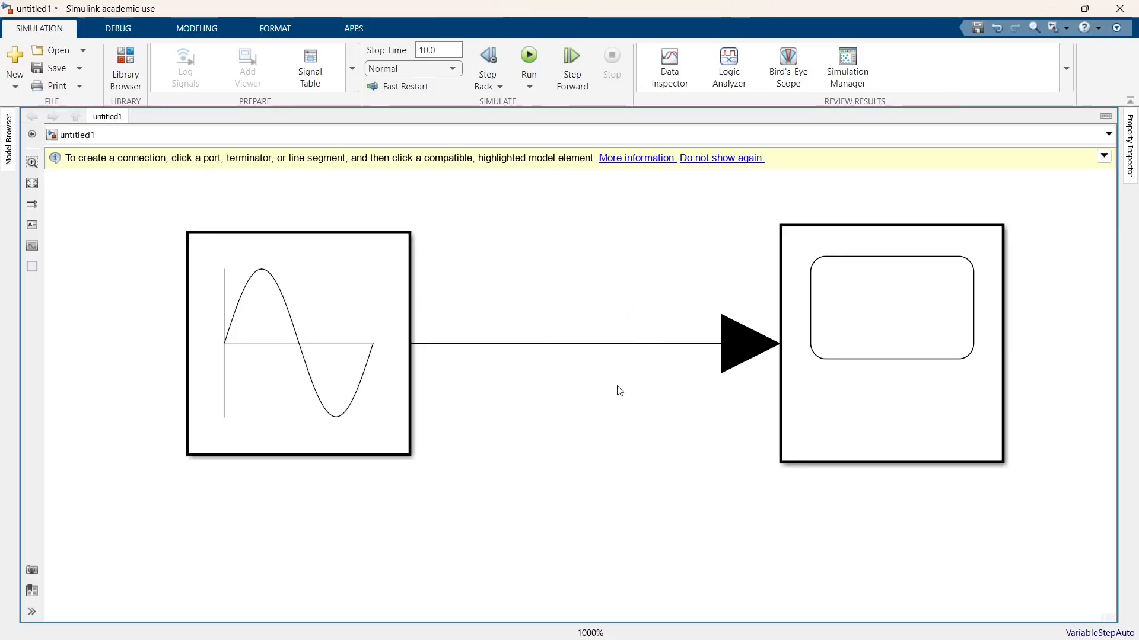
{"action": "left_click", "coordinate": [389, 374]}
{"action": "left_click", "coordinate": [433, 53]}
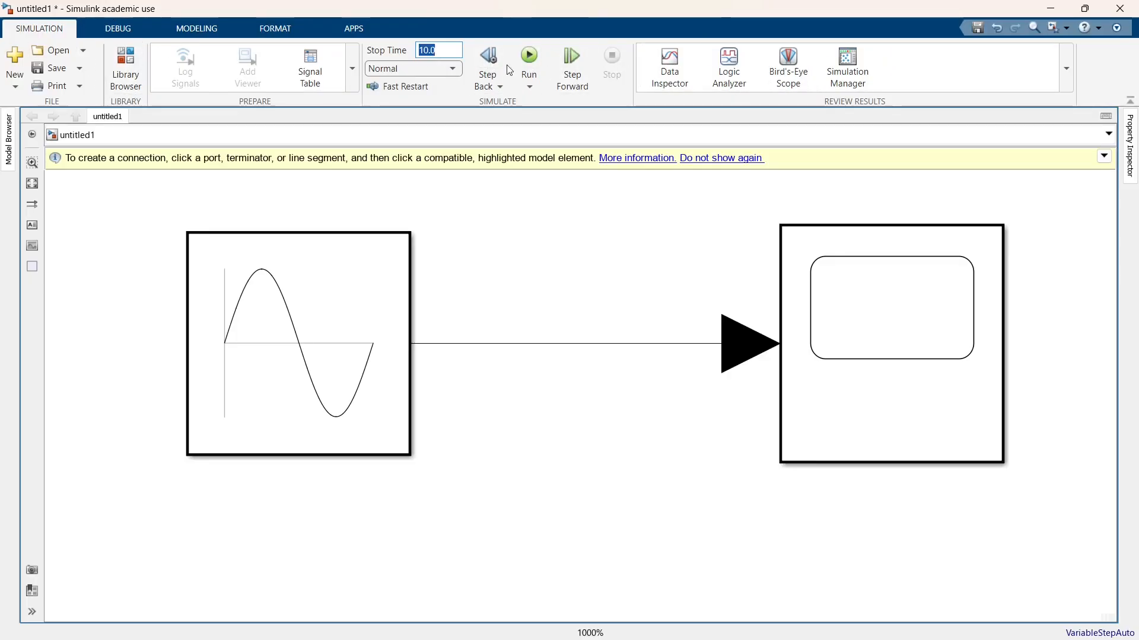
Step: Set the Sine Wave block's amplitude to 2, enter a higher frequency in rad/sec, and accept the block parameters
{"action": "left_click", "coordinate": [227, 290]}
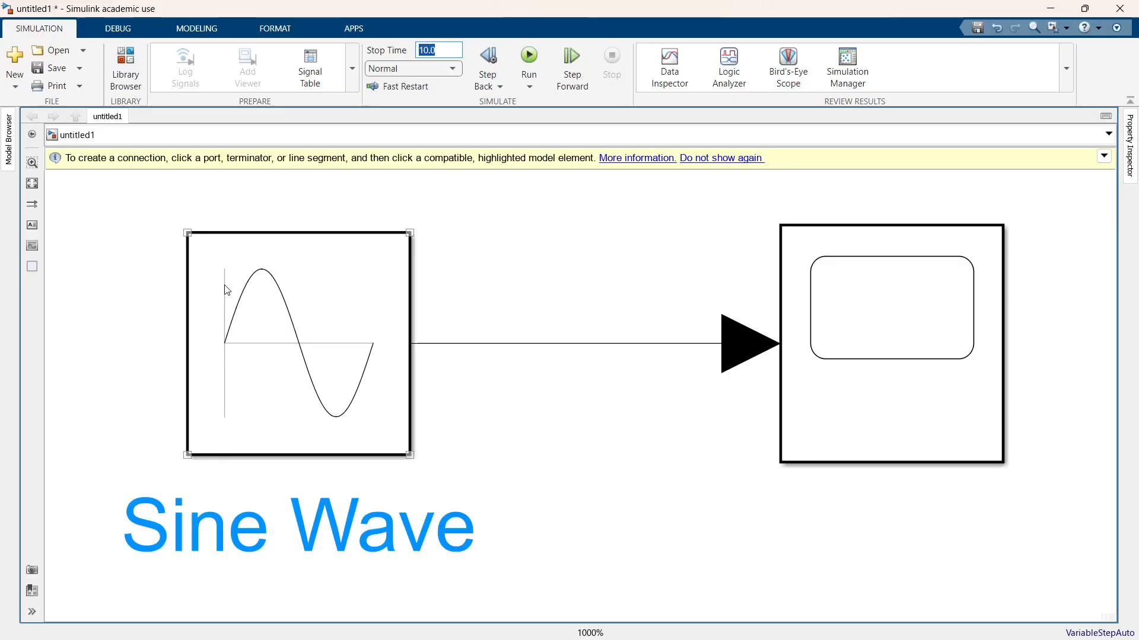
{"action": "left_click", "coordinate": [251, 329]}
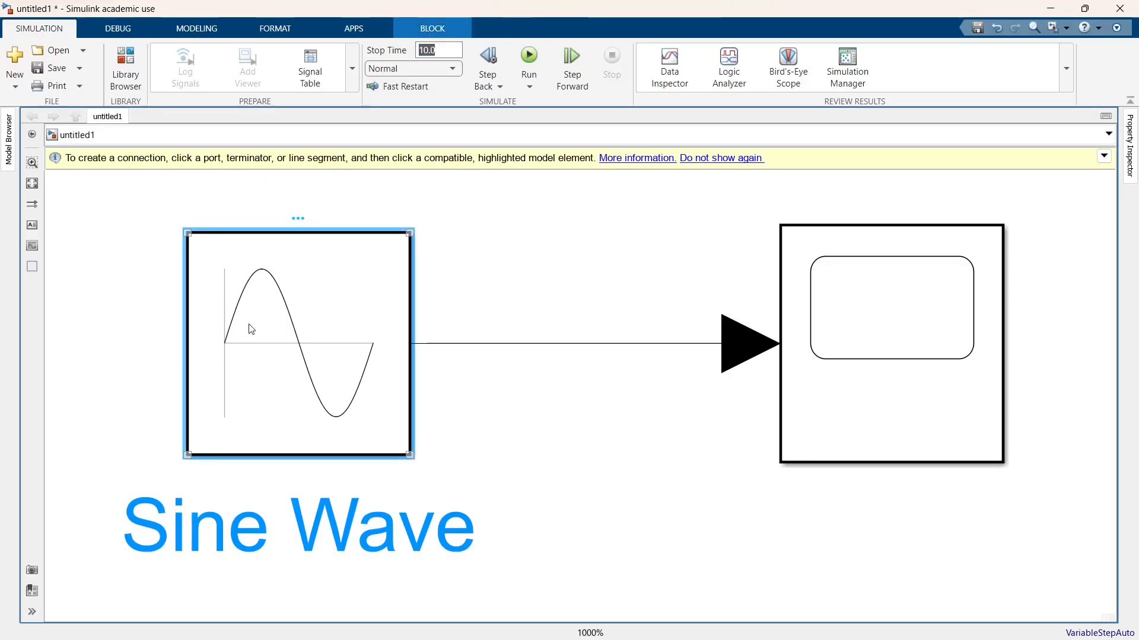
{"action": "double_click", "coordinate": [333, 392]}
{"action": "double_click", "coordinate": [435, 427]}
{"action": "type", "text": "2"}
{"action": "scroll", "coordinate": [485, 434], "scroll_direction": "down", "scroll_amount": 3}
{"action": "left_click", "coordinate": [433, 406]}
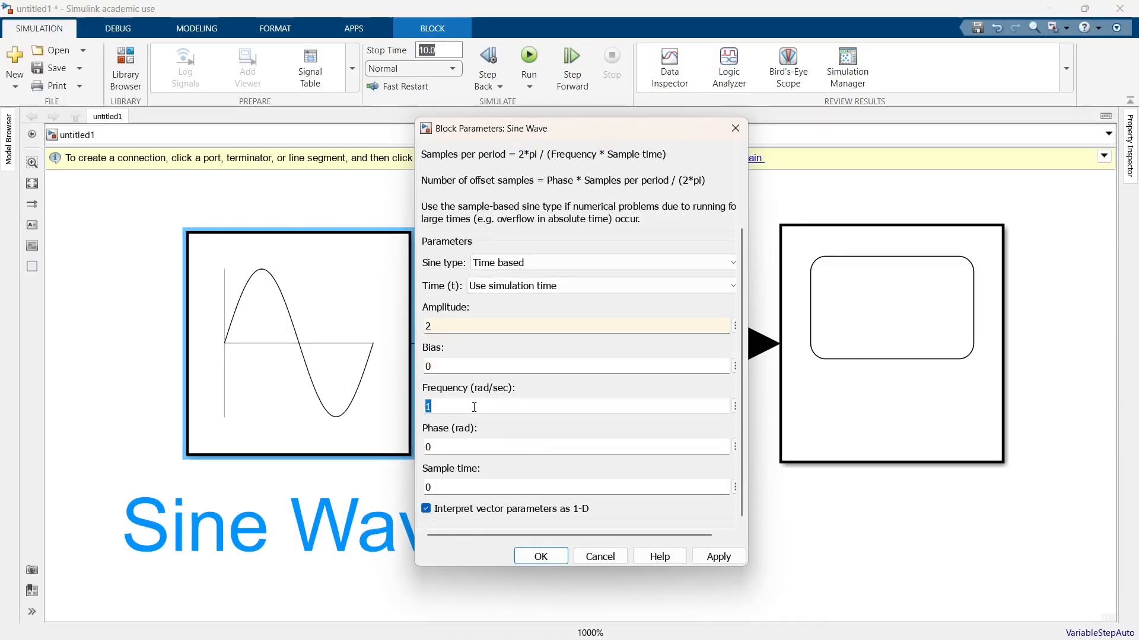
{"action": "type", "text": "00"}
{"action": "left_click", "coordinate": [559, 558]}
{"action": "left_click", "coordinate": [541, 401]}
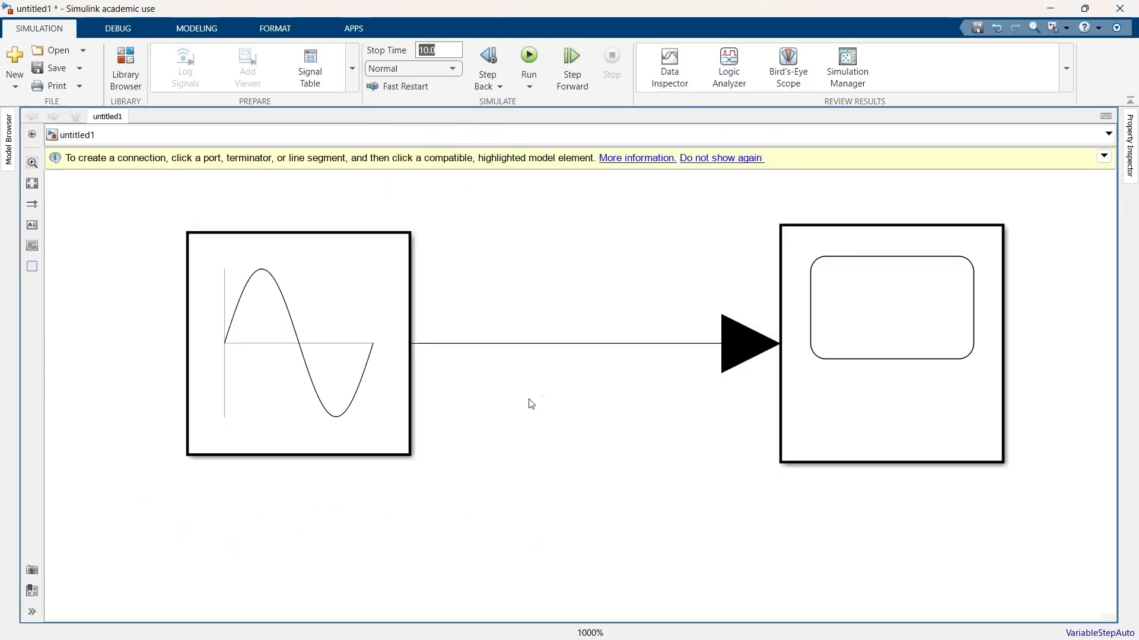
Step: Run the simulation and open the Scope to view the generated sine waveform
{"action": "key", "text": "space"}
{"action": "left_click", "coordinate": [782, 272]}
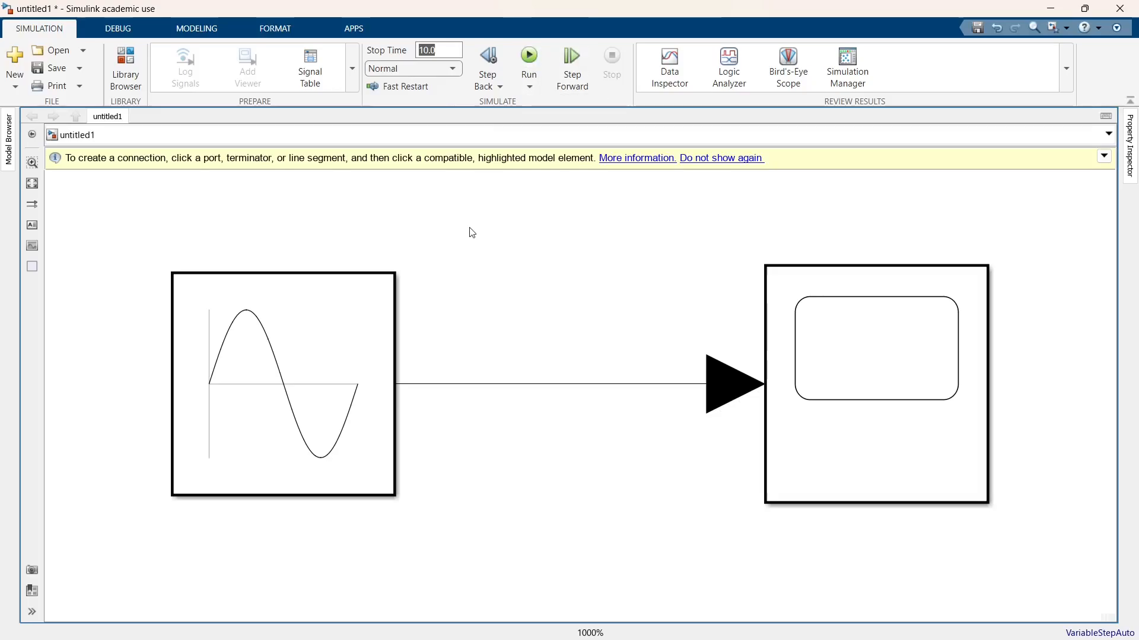
{"action": "left_click", "coordinate": [527, 62]}
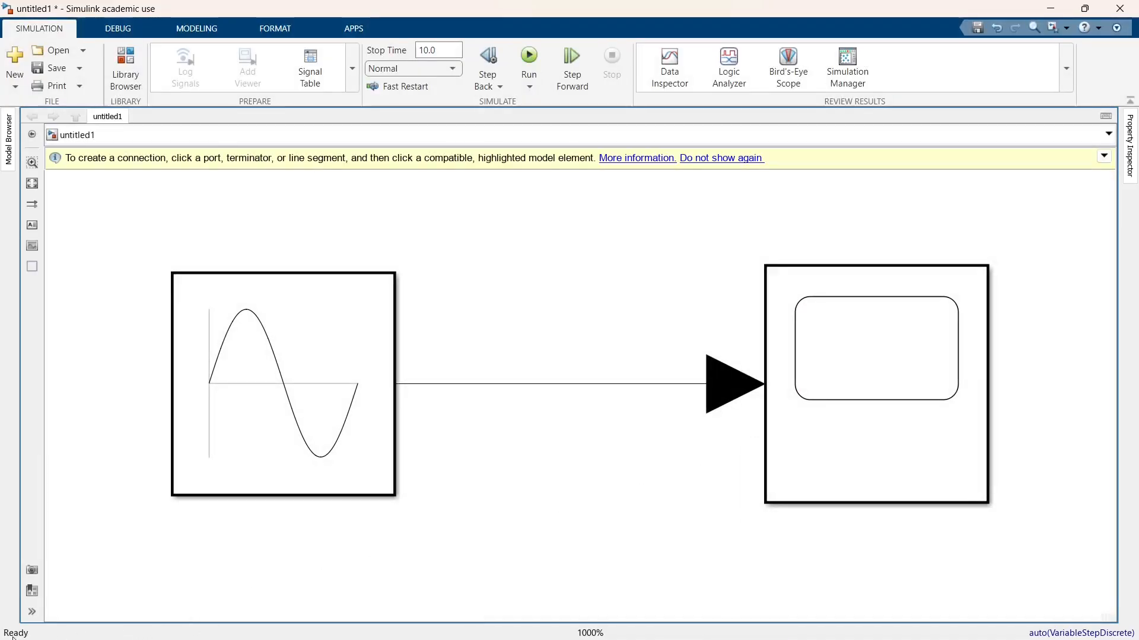
{"action": "double_click", "coordinate": [844, 326]}
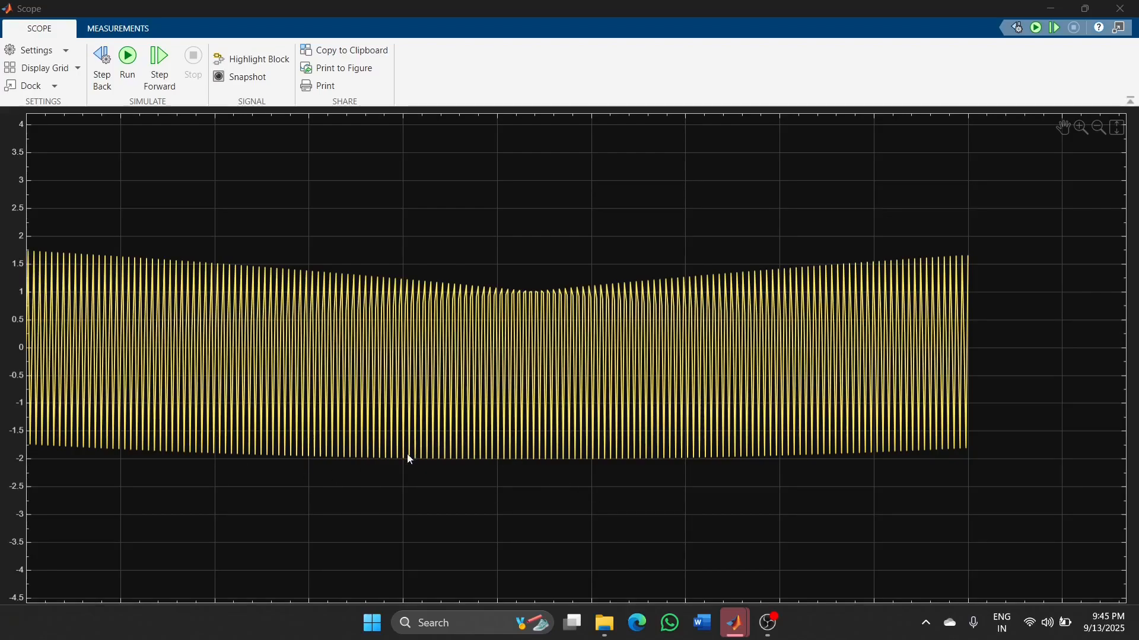
Step: Zoom and pan through the sine waveform, and scale both axes to fit the whole signal
{"action": "scroll", "coordinate": [976, 361], "scroll_direction": "down", "scroll_amount": 5}
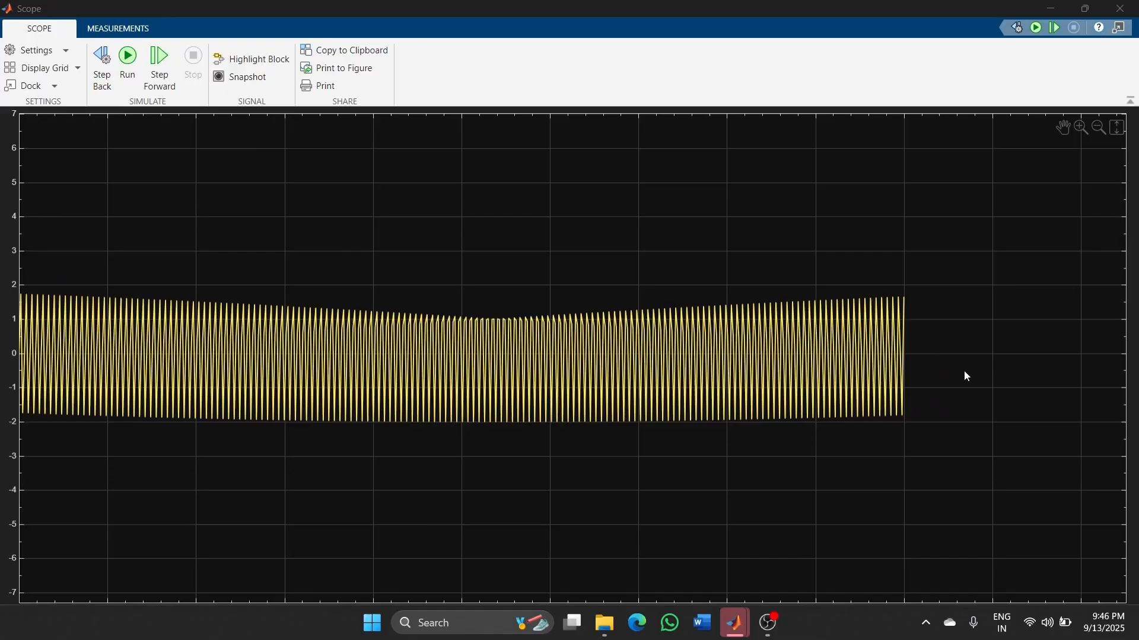
{"action": "scroll", "coordinate": [169, 455], "scroll_direction": "up", "scroll_amount": 5}
{"action": "mouse_move", "coordinate": [423, 381]}
{"action": "left_mouse_down"}
{"action": "mouse_move", "coordinate": [249, 346]}
{"action": "mouse_move", "coordinate": [543, 320]}
{"action": "mouse_move", "coordinate": [798, 464]}
{"action": "mouse_move", "coordinate": [457, 569]}
{"action": "mouse_move", "coordinate": [445, 534]}
{"action": "mouse_move", "coordinate": [600, 481]}
{"action": "mouse_move", "coordinate": [468, 399]}
{"action": "mouse_move", "coordinate": [310, 440]}
{"action": "left_mouse_up"}
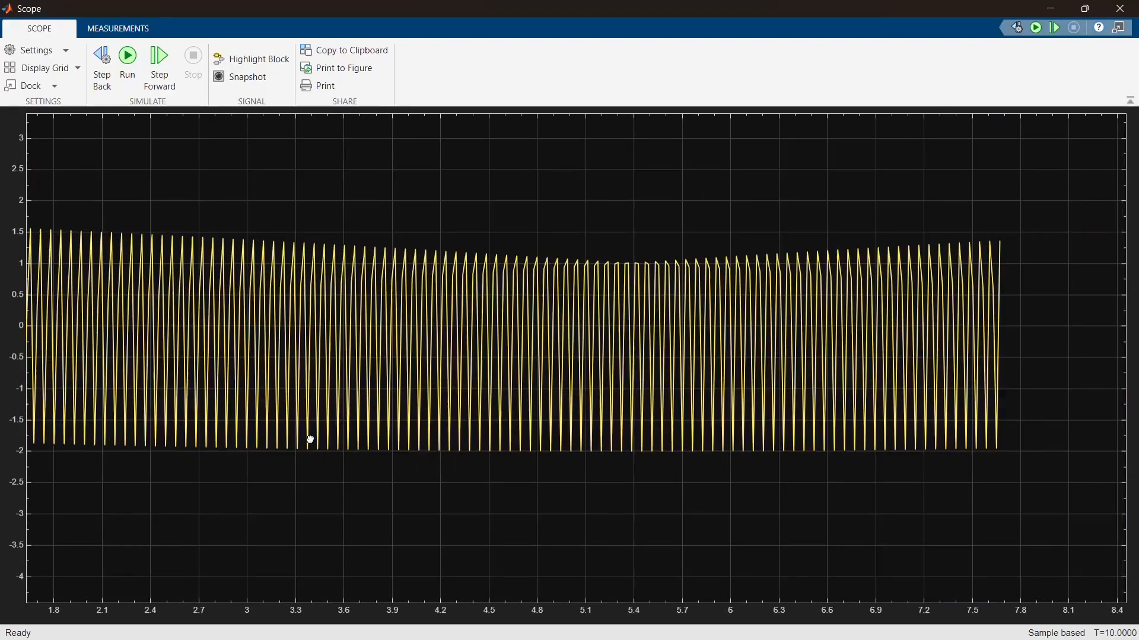
{"action": "mouse_move", "coordinate": [1118, 132]}
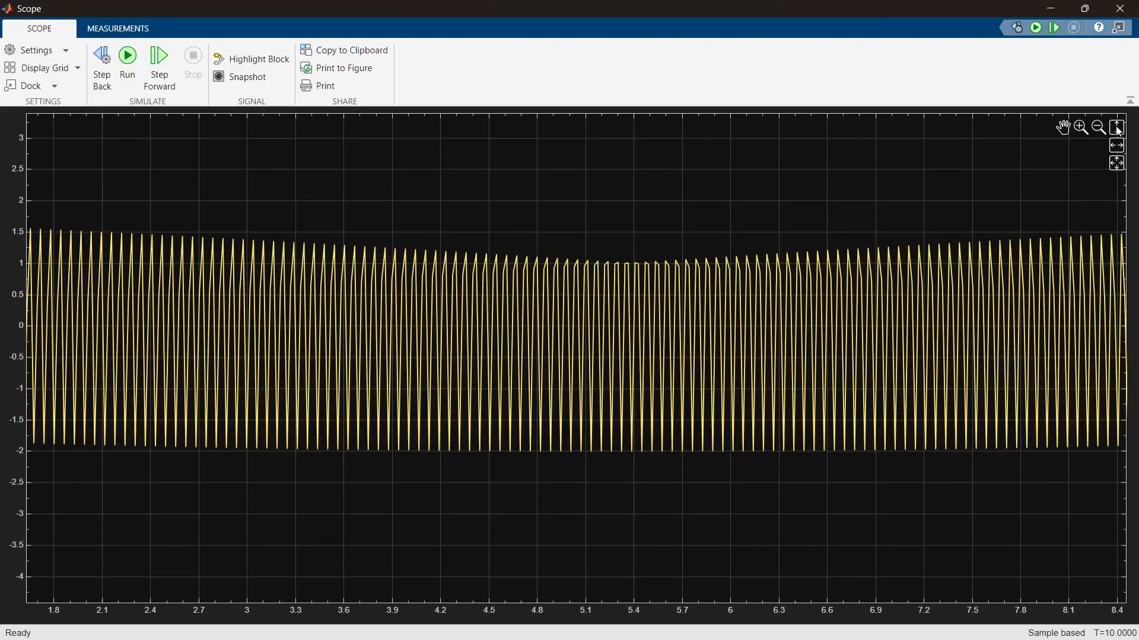
{"action": "left_click", "coordinate": [1118, 167]}
{"action": "mouse_move", "coordinate": [1119, 168]}
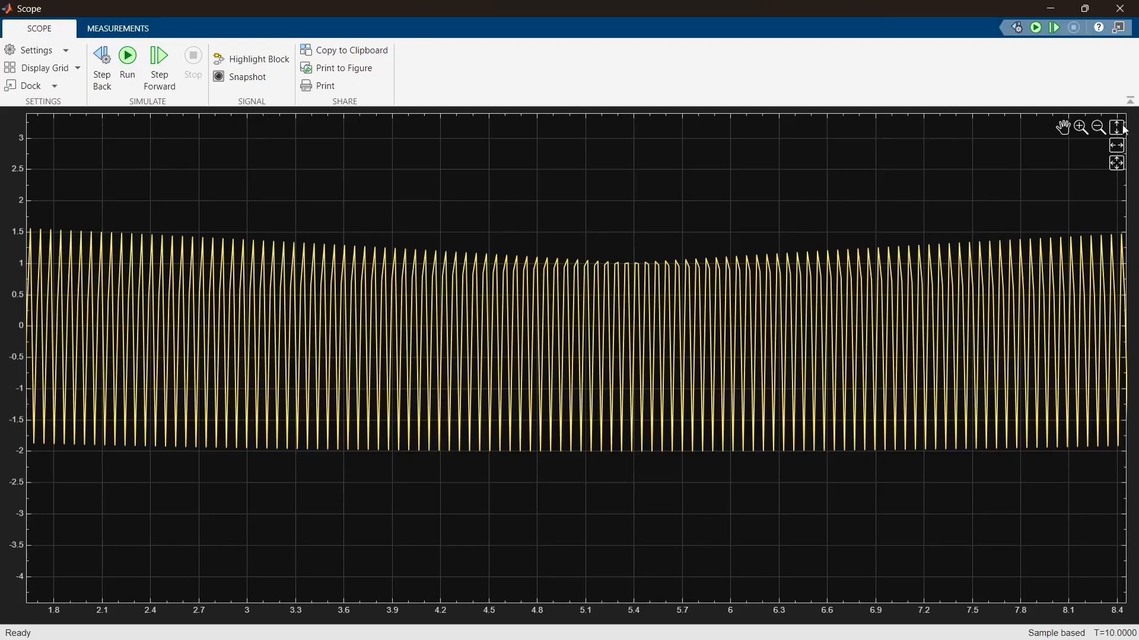
{"action": "left_click", "coordinate": [1114, 164]}
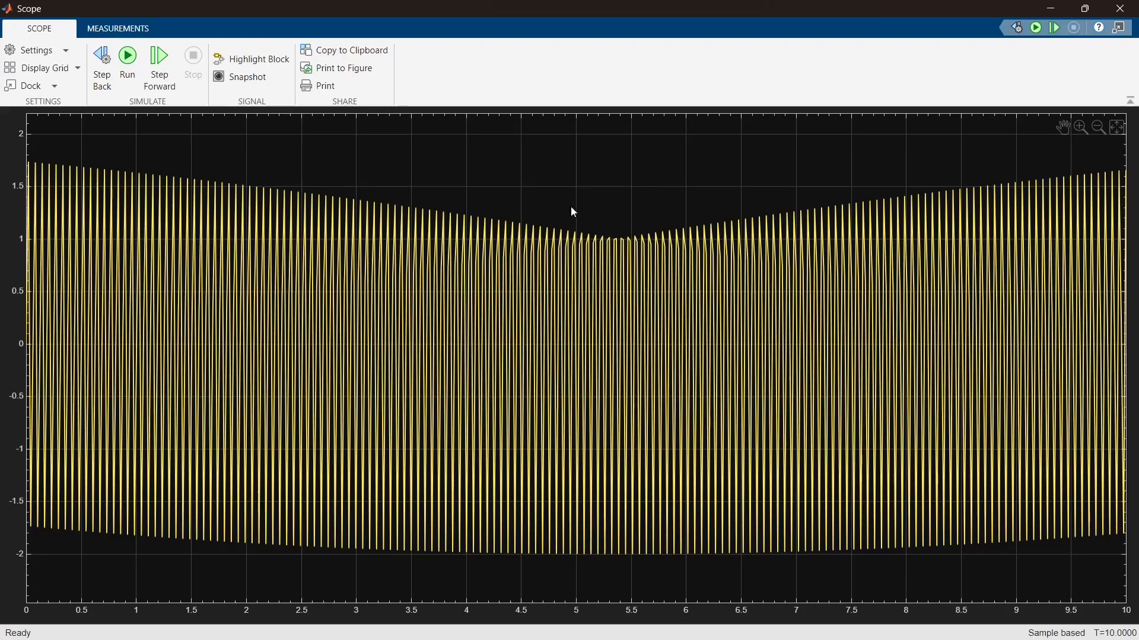
Step: Open the scope's style settings and set the axes background to white
{"action": "left_click", "coordinate": [65, 52]}
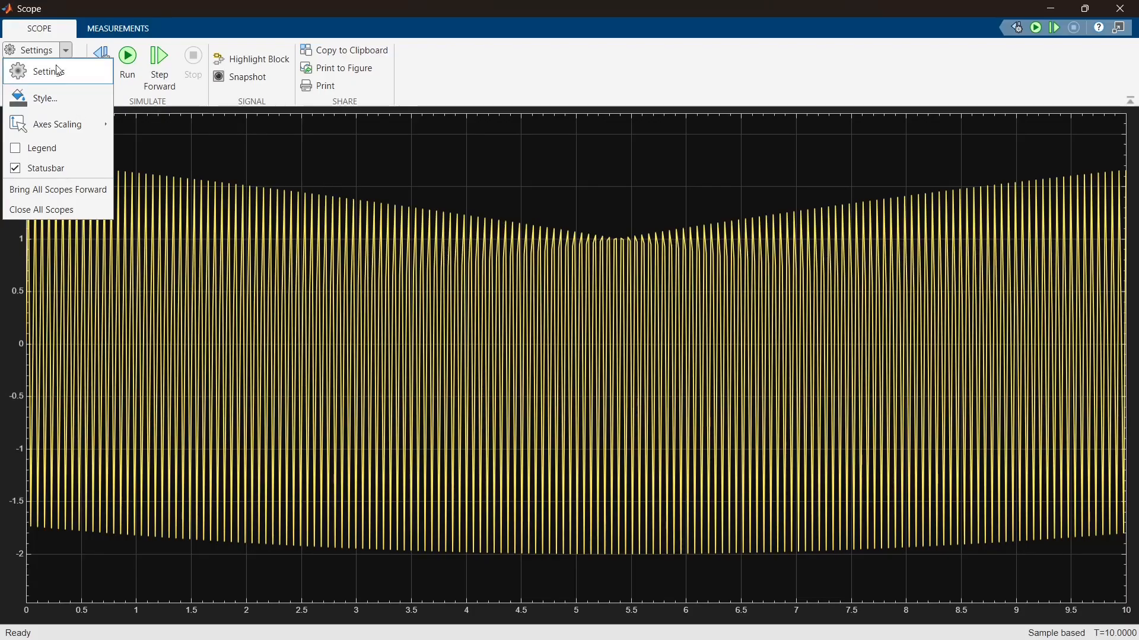
{"action": "left_click", "coordinate": [65, 105]}
{"action": "left_click_drag", "start_coordinate": [872, 144], "coordinate": [599, 114]}
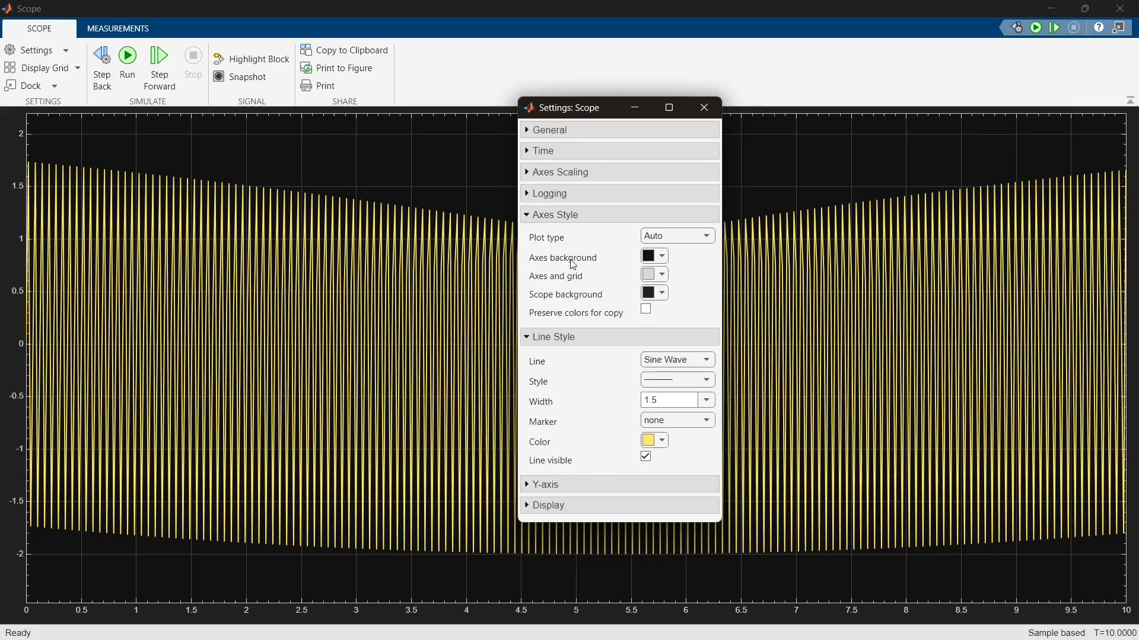
{"action": "left_click", "coordinate": [663, 260]}
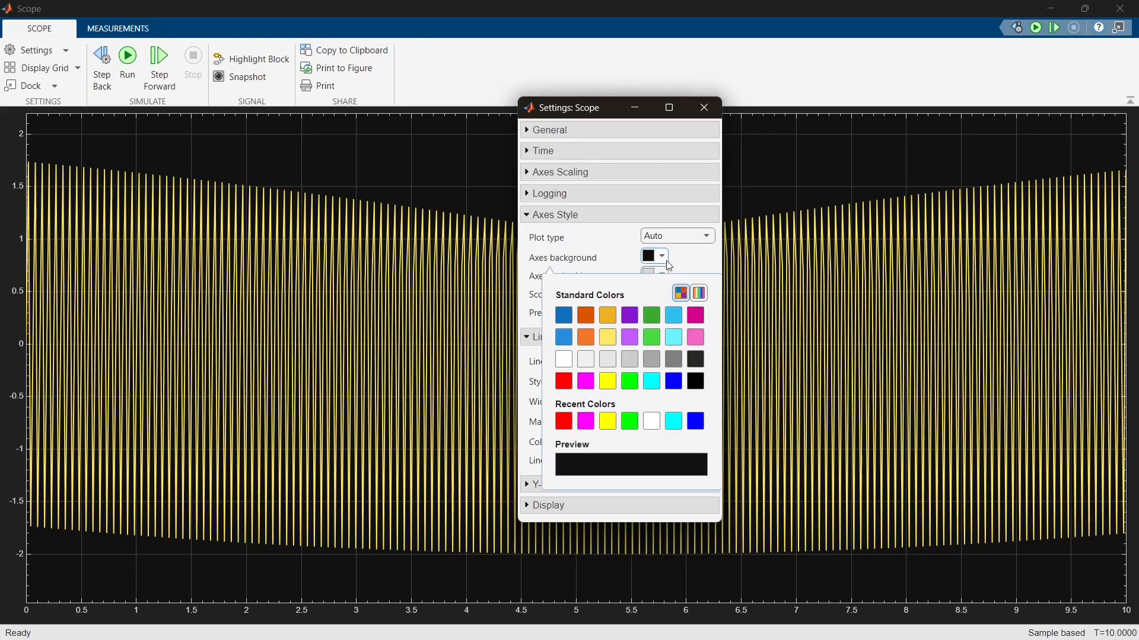
{"action": "left_click", "coordinate": [564, 360]}
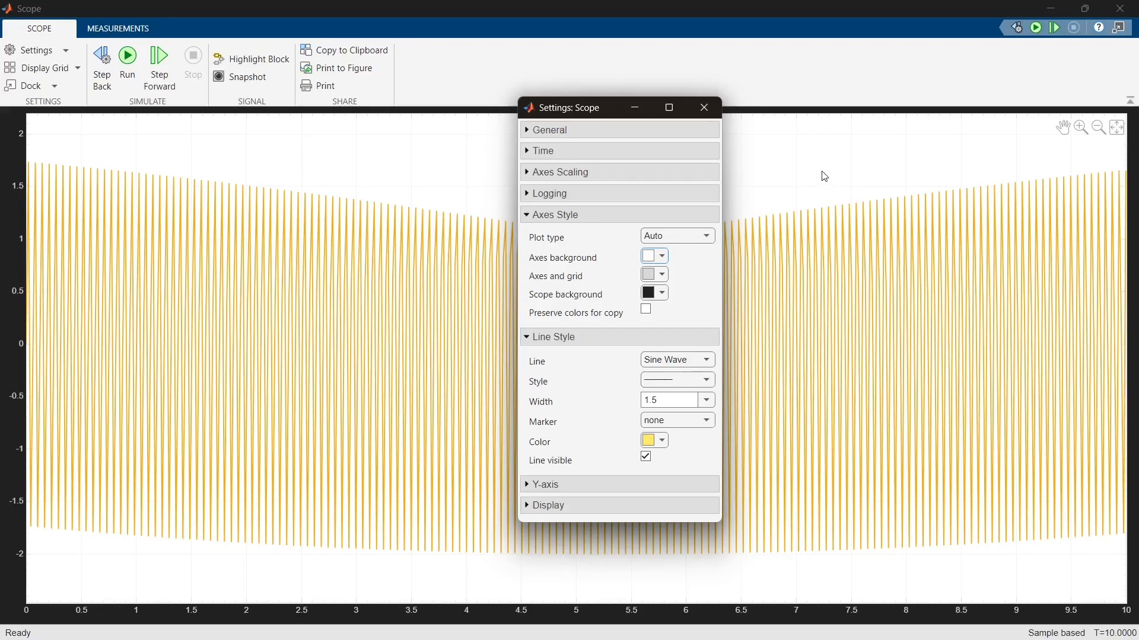
Step: Set the axes and grid color to dark grey and the scope background to white
{"action": "left_click", "coordinate": [664, 283]}
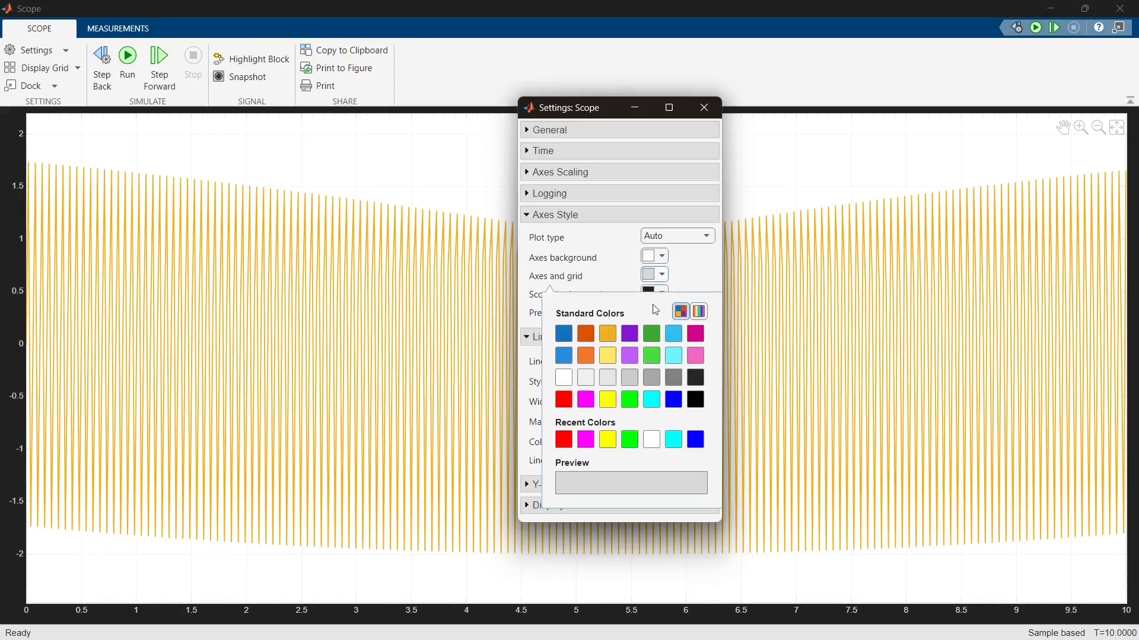
{"action": "left_click", "coordinate": [697, 381]}
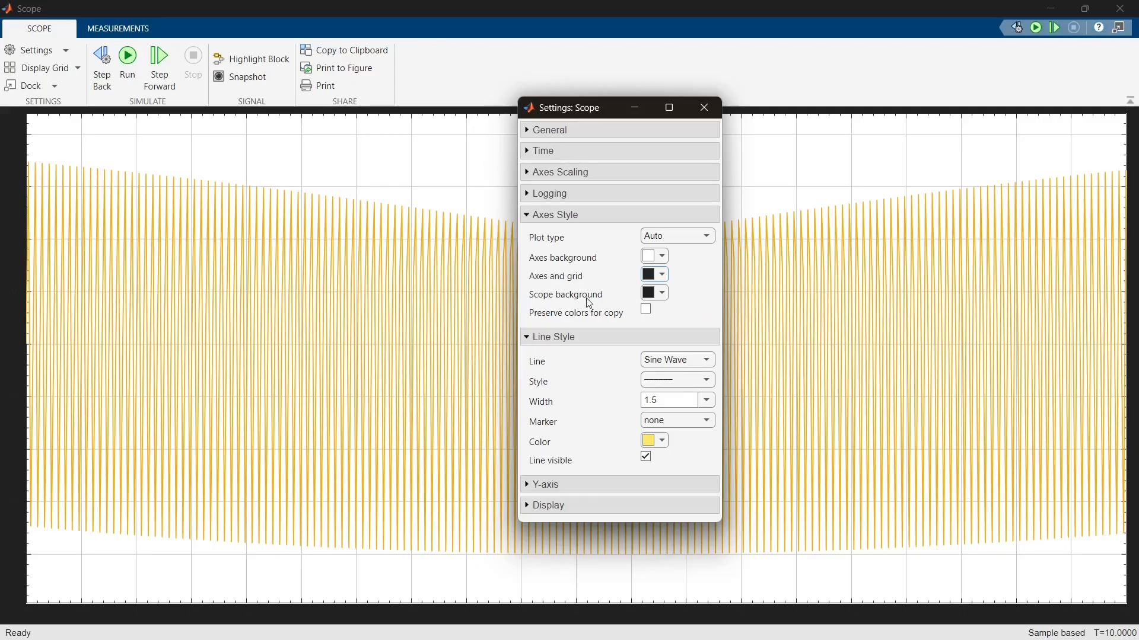
{"action": "left_click", "coordinate": [651, 292]}
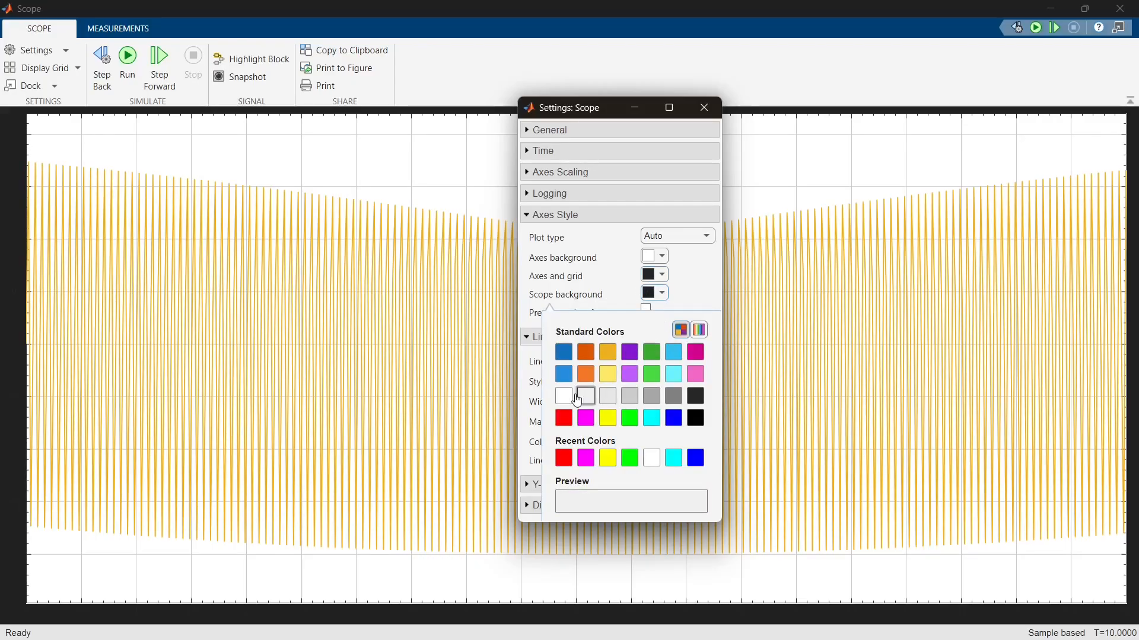
{"action": "left_click", "coordinate": [567, 396]}
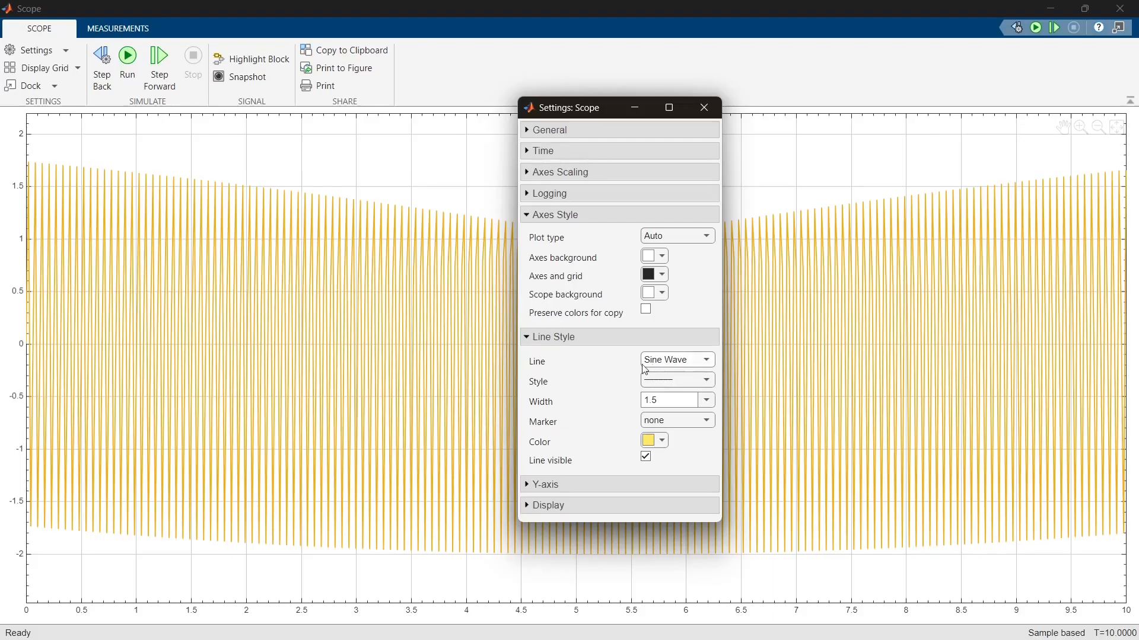
Step: Try the dashed line style on the Sine Wave signal and return it to the solid style
{"action": "left_click", "coordinate": [668, 386]}
{"action": "left_click", "coordinate": [669, 386]}
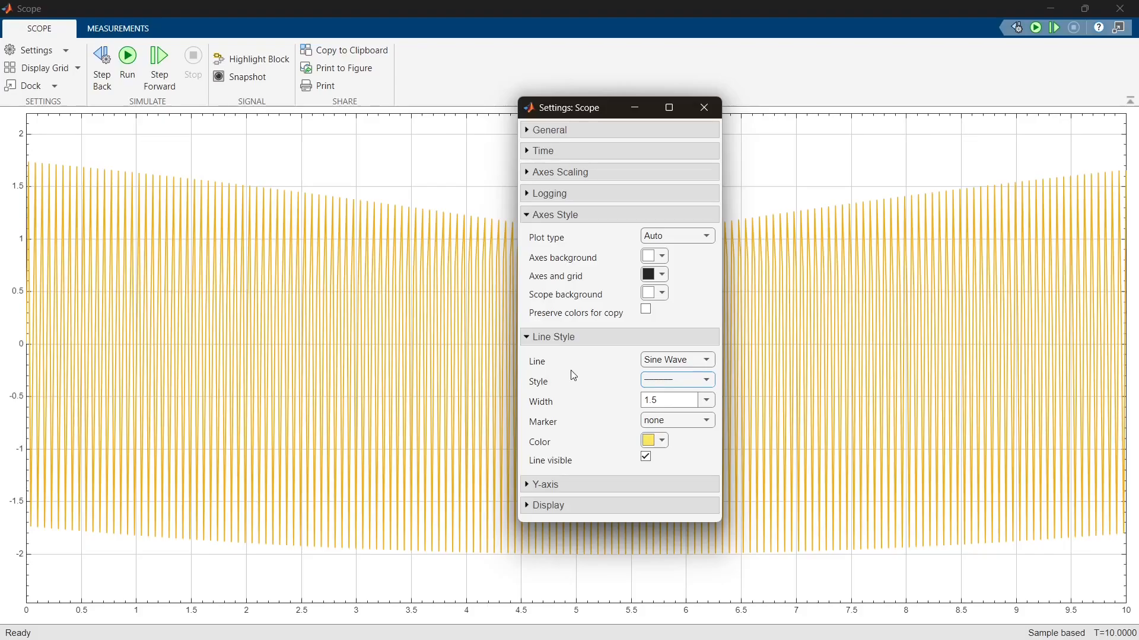
{"action": "left_click", "coordinate": [677, 381]}
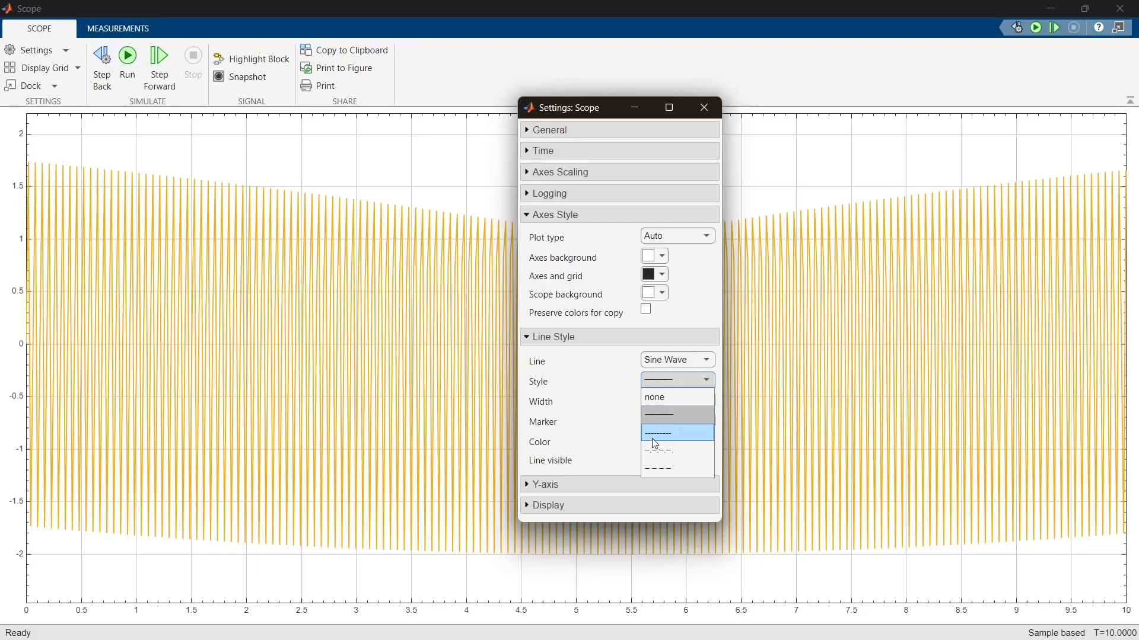
{"action": "left_click", "coordinate": [661, 472]}
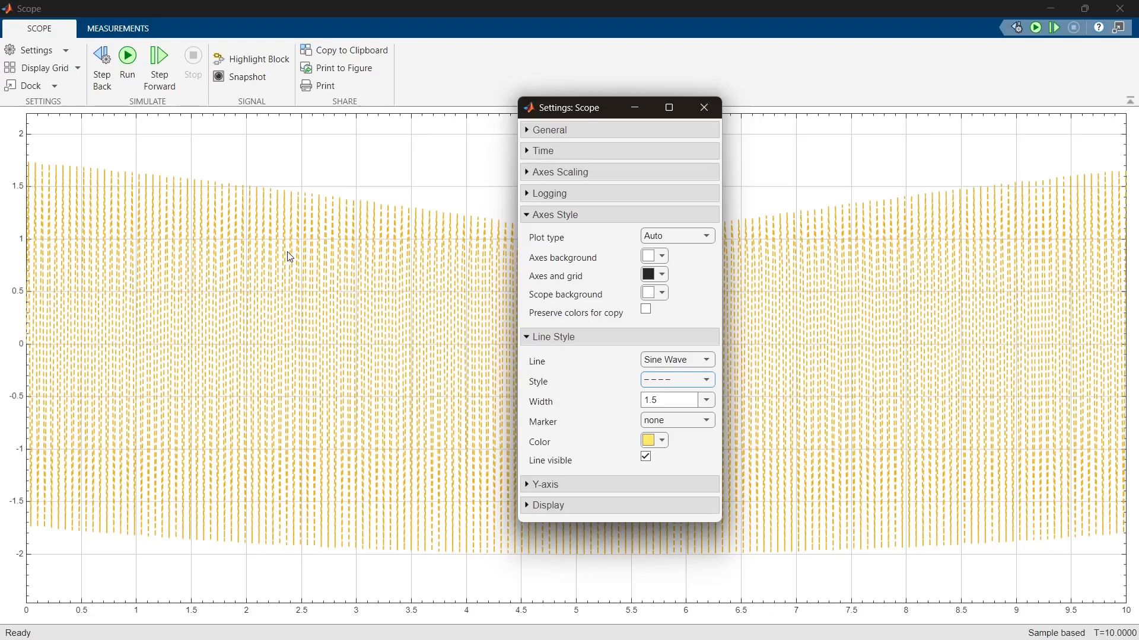
{"action": "left_click", "coordinate": [676, 381]}
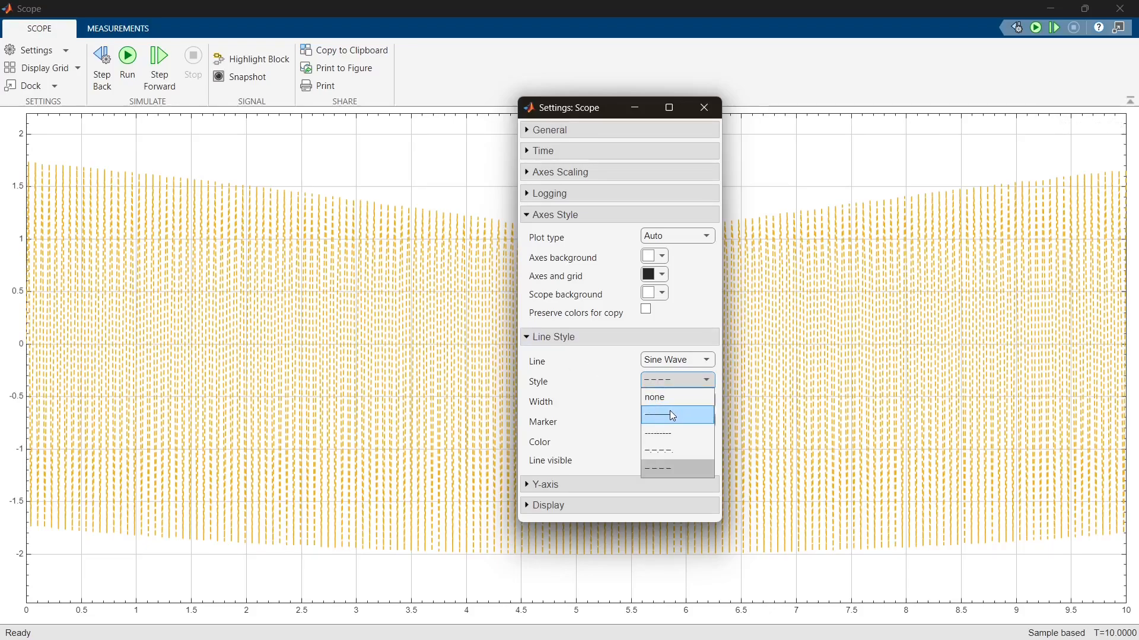
{"action": "left_click", "coordinate": [670, 411]}
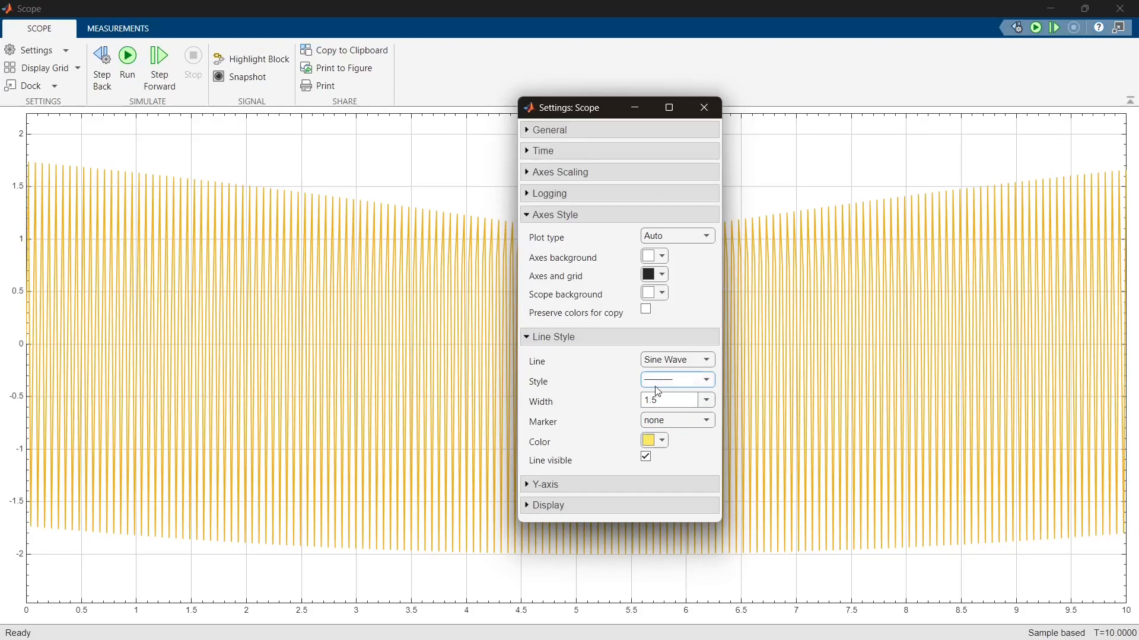
Step: Set the Sine Wave line's width to 2, and try circle markers before returning the marker to none
{"action": "left_click", "coordinate": [701, 401]}
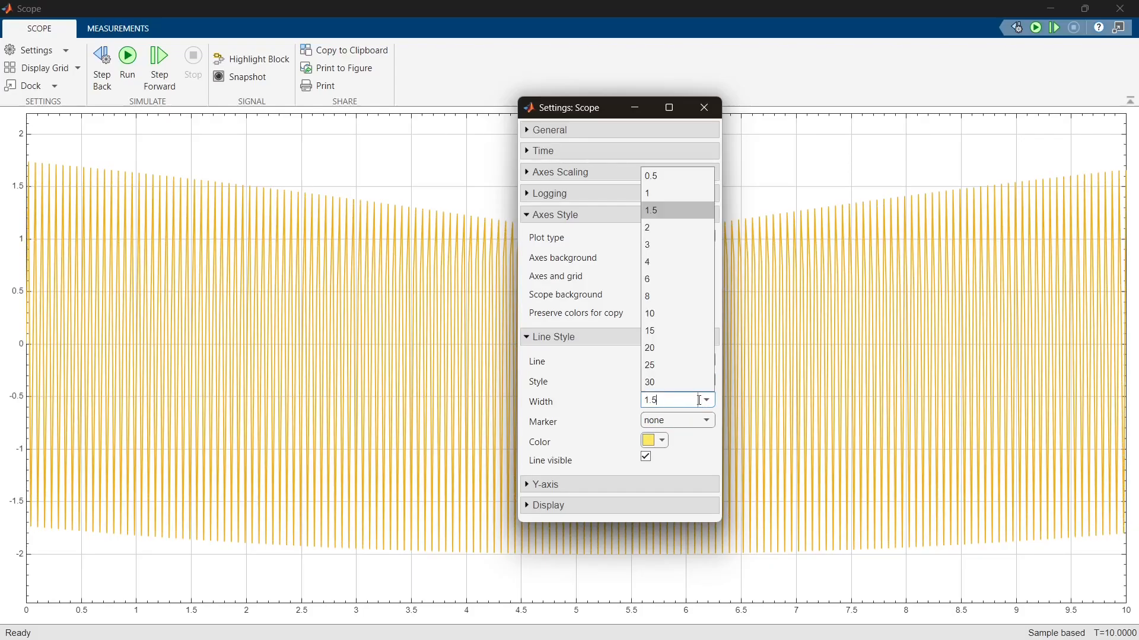
{"action": "left_click", "coordinate": [691, 239]}
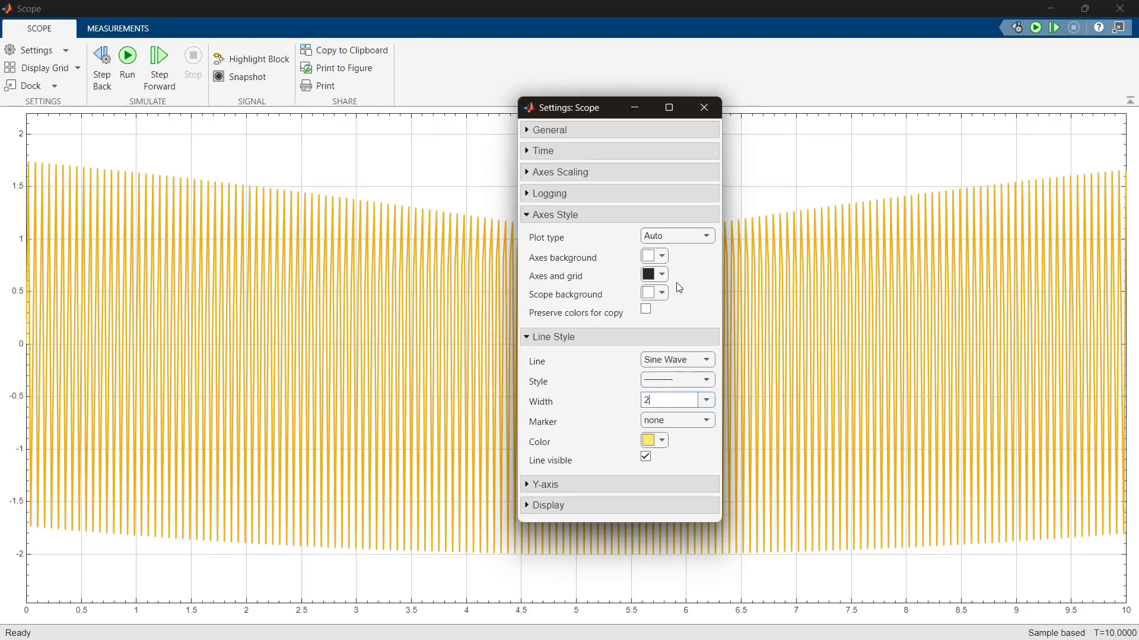
{"action": "left_click", "coordinate": [681, 420]}
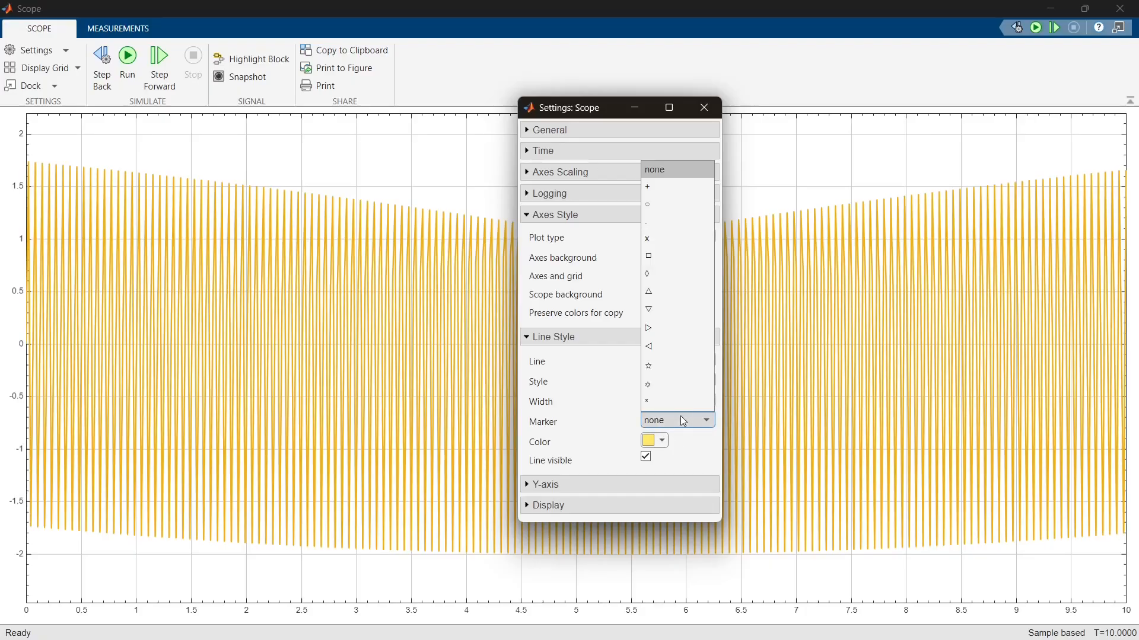
{"action": "left_click", "coordinate": [667, 207]}
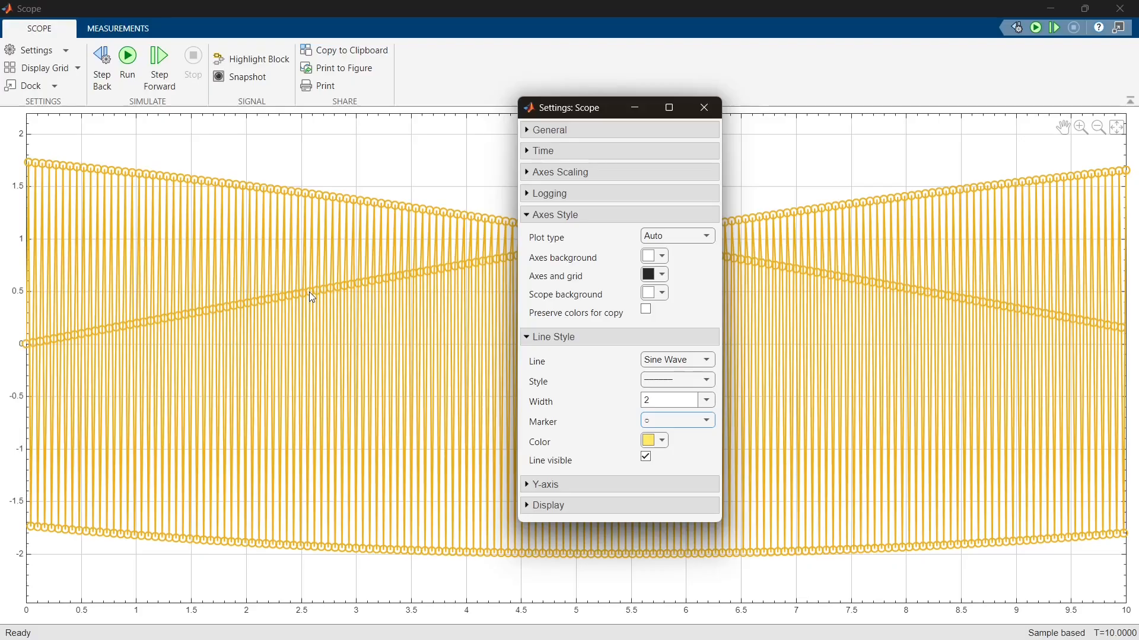
{"action": "left_click", "coordinate": [705, 421]}
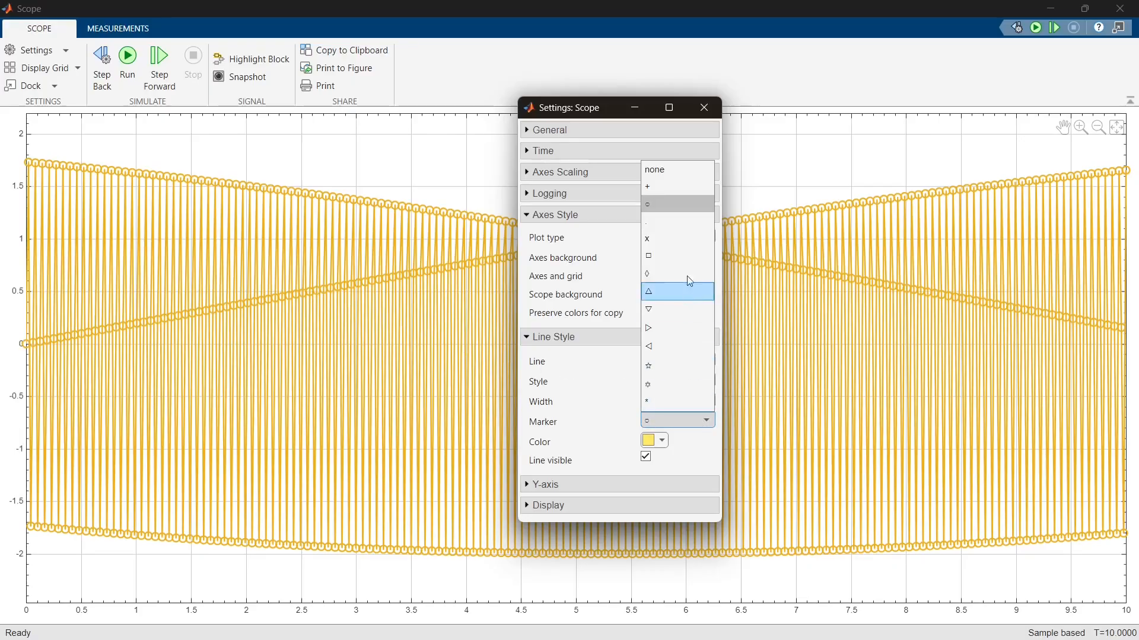
{"action": "left_click", "coordinate": [691, 176]}
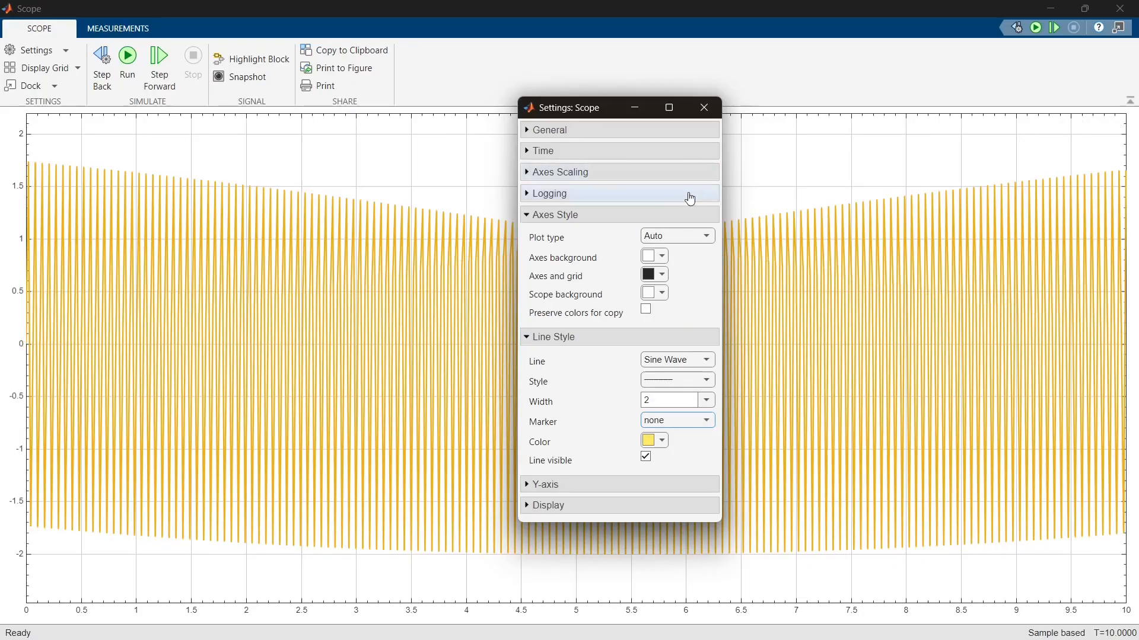
Step: Try red, magenta and yellow as the Sine Wave line color and settle on red
{"action": "left_click", "coordinate": [660, 443]}
{"action": "left_click", "coordinate": [564, 313]}
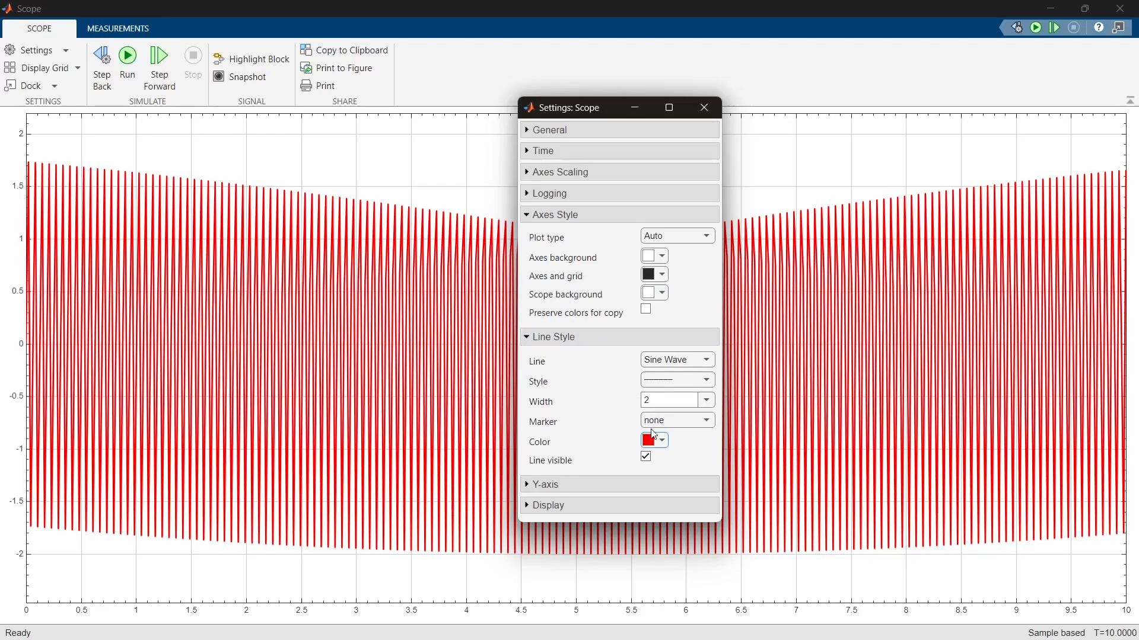
{"action": "left_click", "coordinate": [663, 446]}
{"action": "left_click", "coordinate": [587, 353]}
{"action": "left_click", "coordinate": [662, 444]}
{"action": "left_click", "coordinate": [611, 353]}
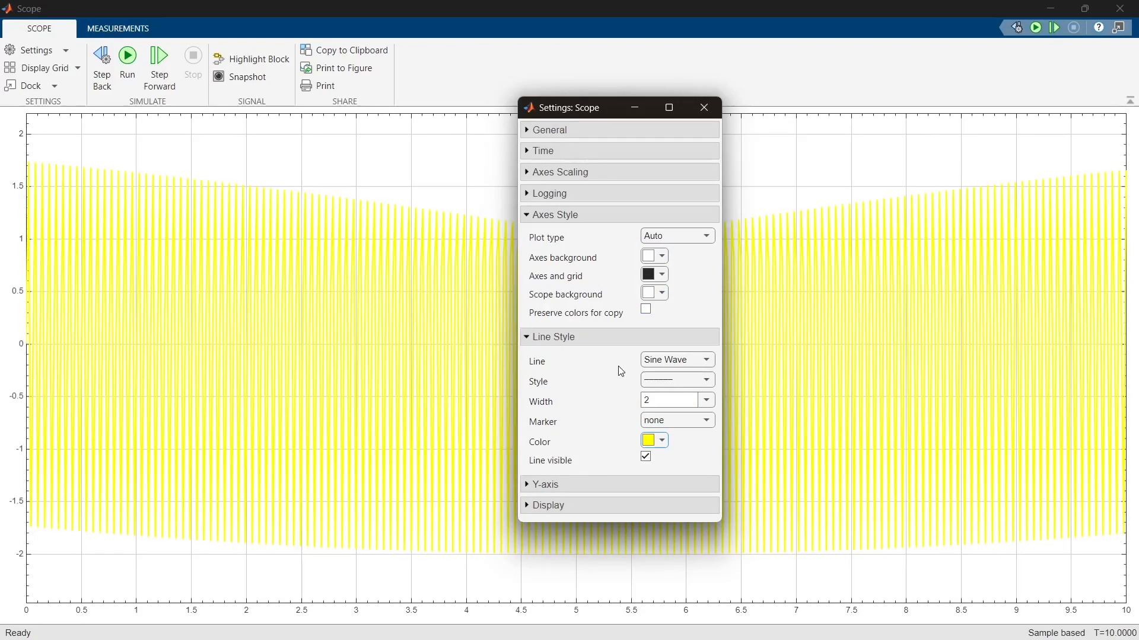
{"action": "left_click", "coordinate": [655, 442]}
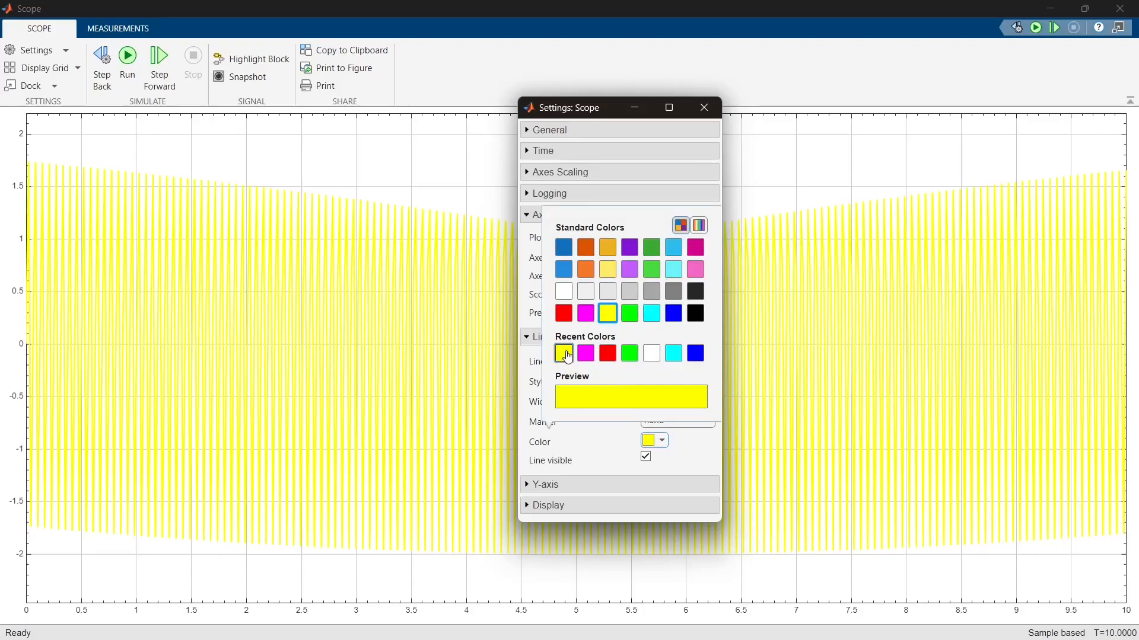
{"action": "left_click", "coordinate": [563, 314]}
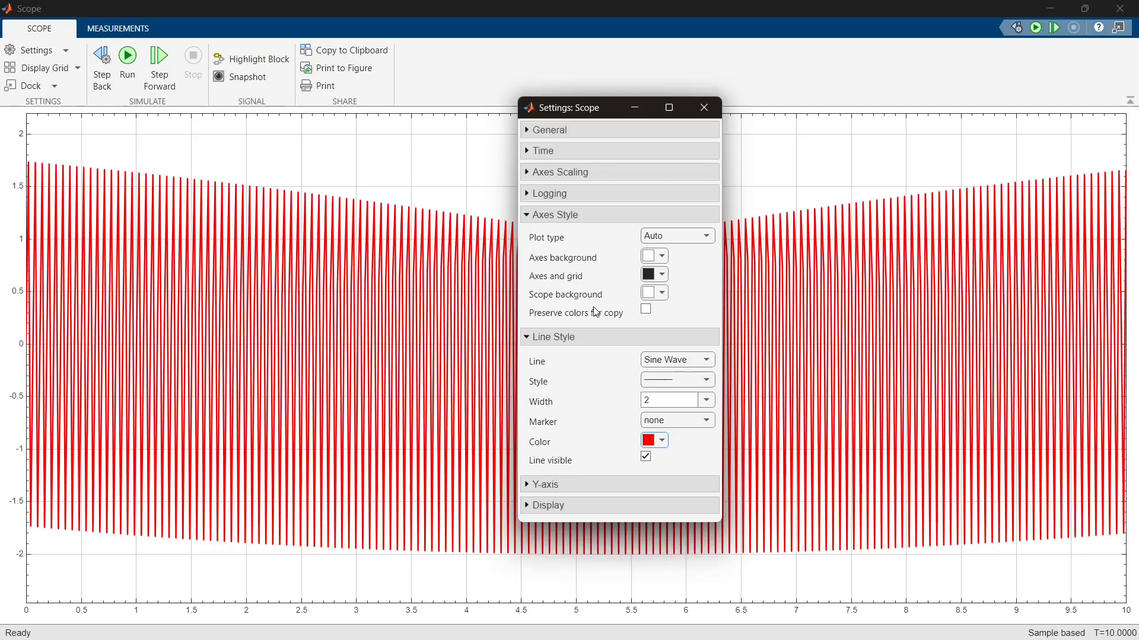
Step: In the scope's general settings, enable opening at simulation start, and close the settings window
{"action": "left_click", "coordinate": [550, 131]}
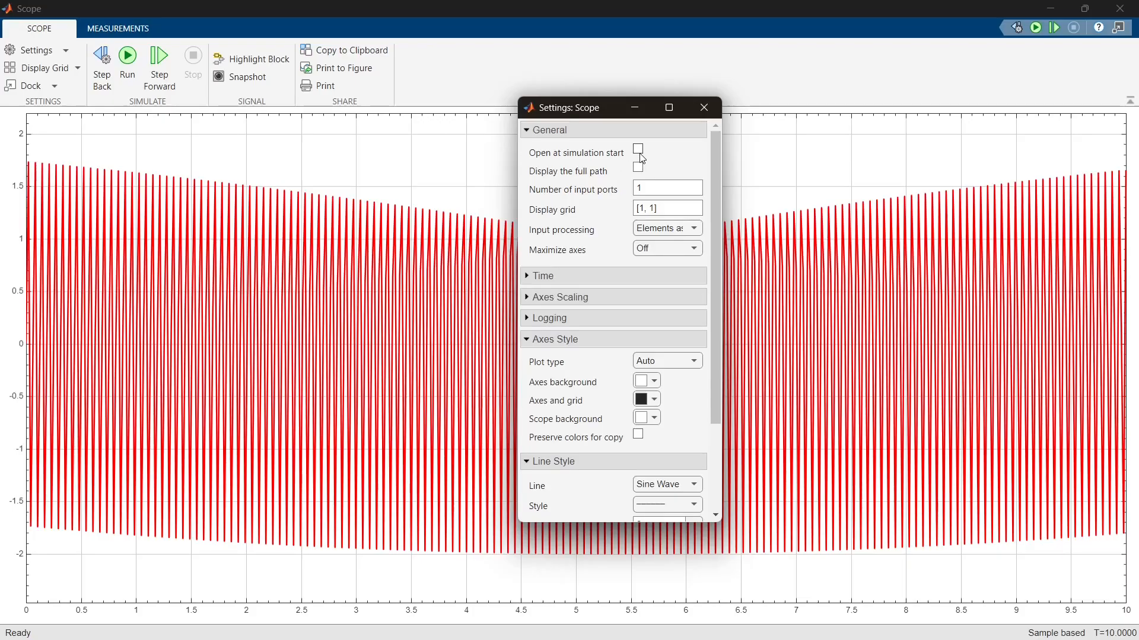
{"action": "scroll", "coordinate": [679, 195], "scroll_direction": "down", "scroll_amount": 3}
{"action": "scroll", "coordinate": [678, 212], "scroll_direction": "up", "scroll_amount": 3}
{"action": "scroll", "coordinate": [678, 212], "scroll_direction": "down", "scroll_amount": 3}
{"action": "scroll", "coordinate": [676, 212], "scroll_direction": "up", "scroll_amount": 3}
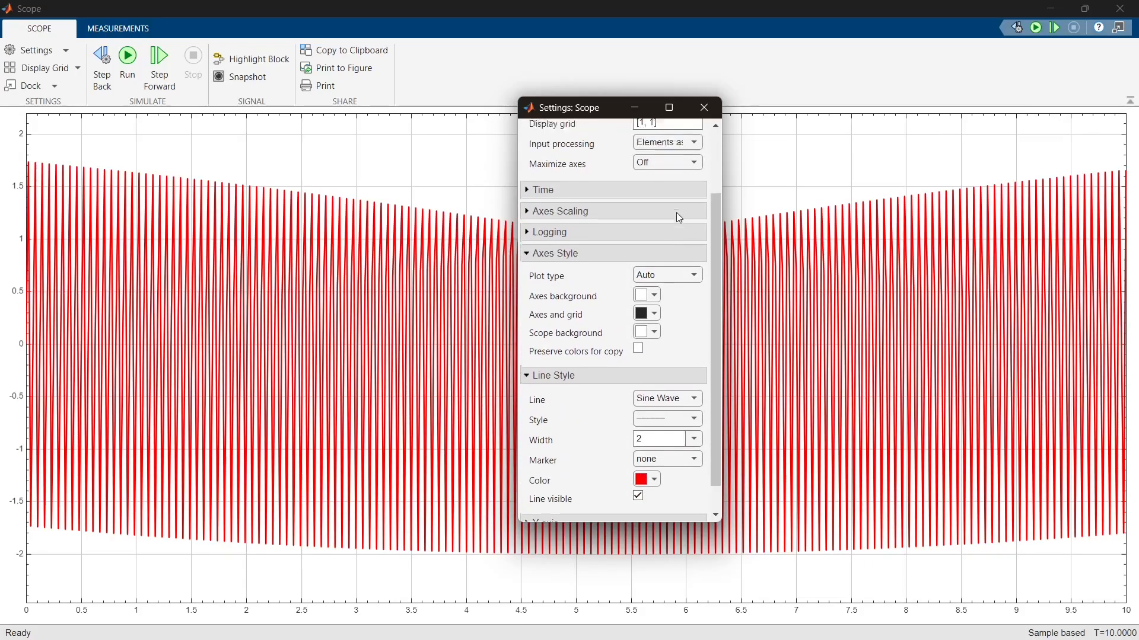
{"action": "scroll", "coordinate": [679, 218], "scroll_direction": "down", "scroll_amount": 3}
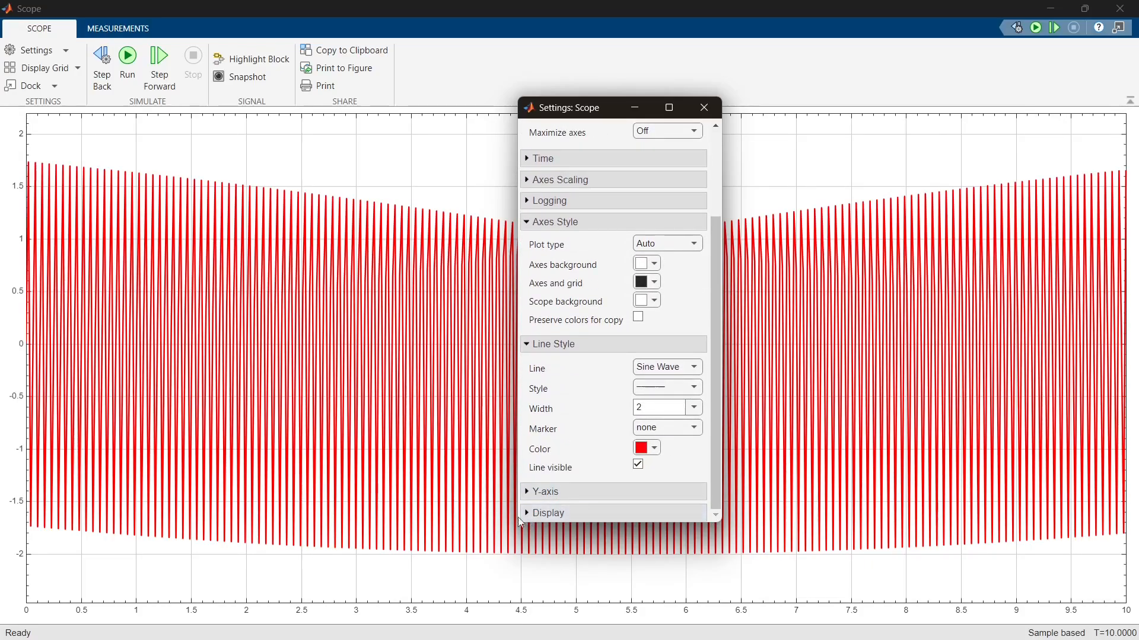
{"action": "scroll", "coordinate": [604, 363], "scroll_direction": "up", "scroll_amount": 3}
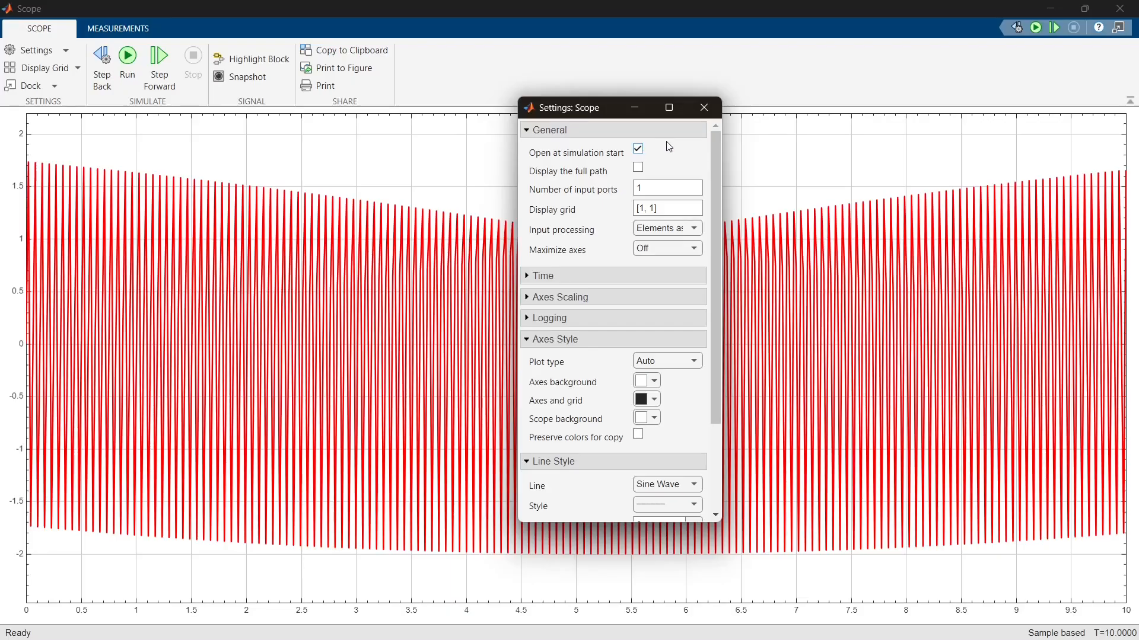
{"action": "left_click", "coordinate": [714, 110]}
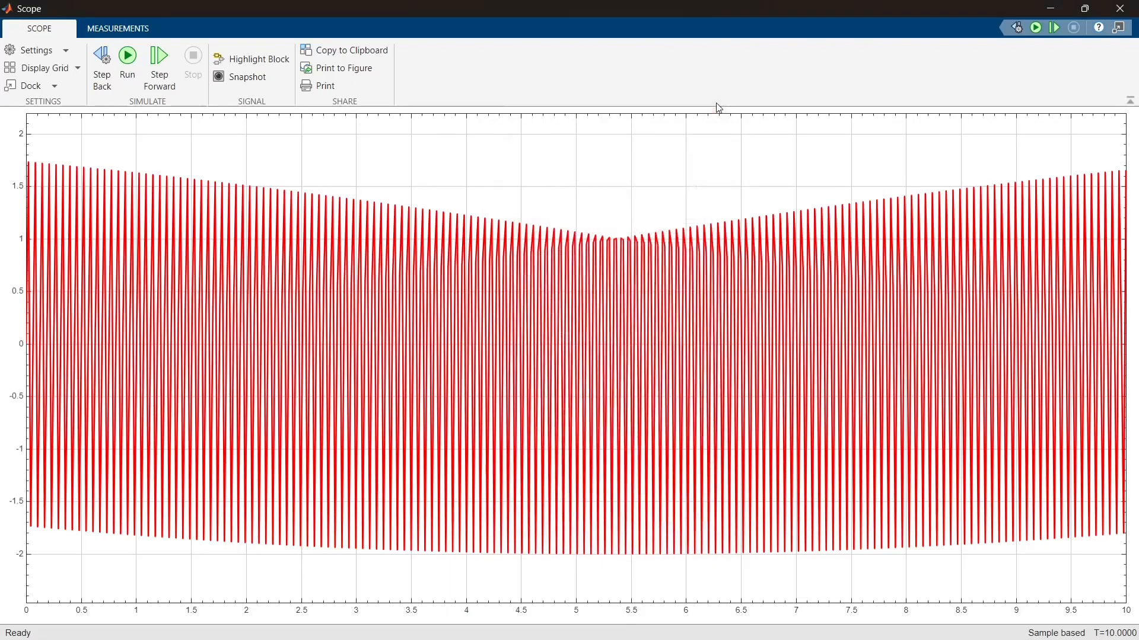
Step: Close the Scope window and run the simulation again from the model
{"action": "left_click", "coordinate": [1119, 9]}
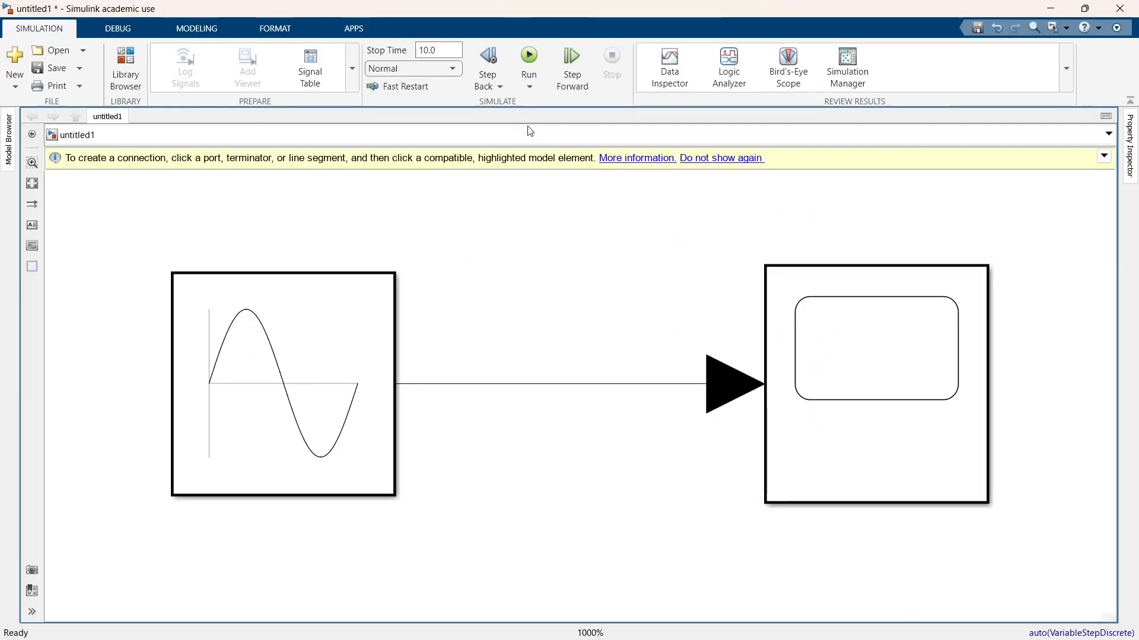
{"action": "left_click", "coordinate": [538, 57]}
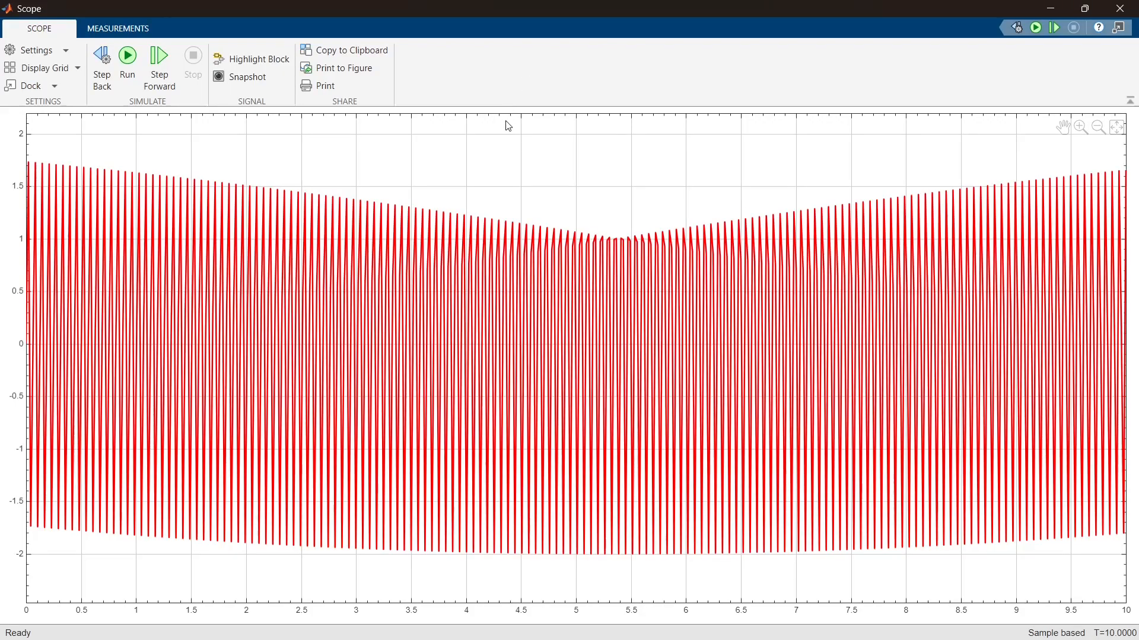
Step: Open the scope settings and review the Input processing options in the General section, keeping Elements as channels (sample based)
{"action": "left_click", "coordinate": [65, 53]}
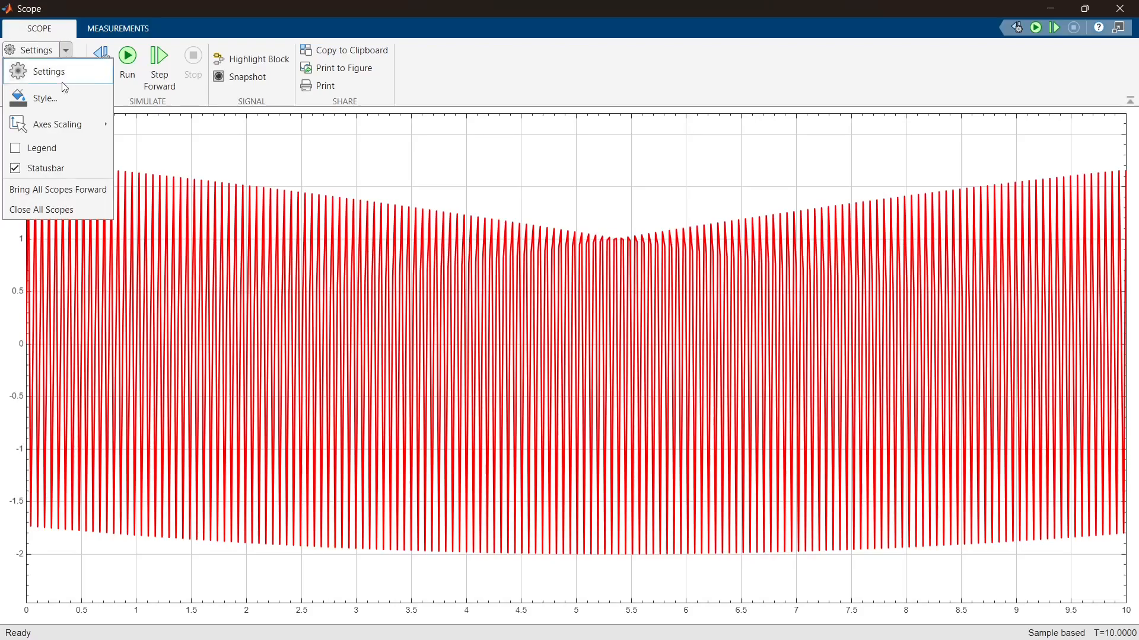
{"action": "left_click", "coordinate": [62, 92]}
{"action": "left_click", "coordinate": [598, 129]}
{"action": "left_click", "coordinate": [616, 131]}
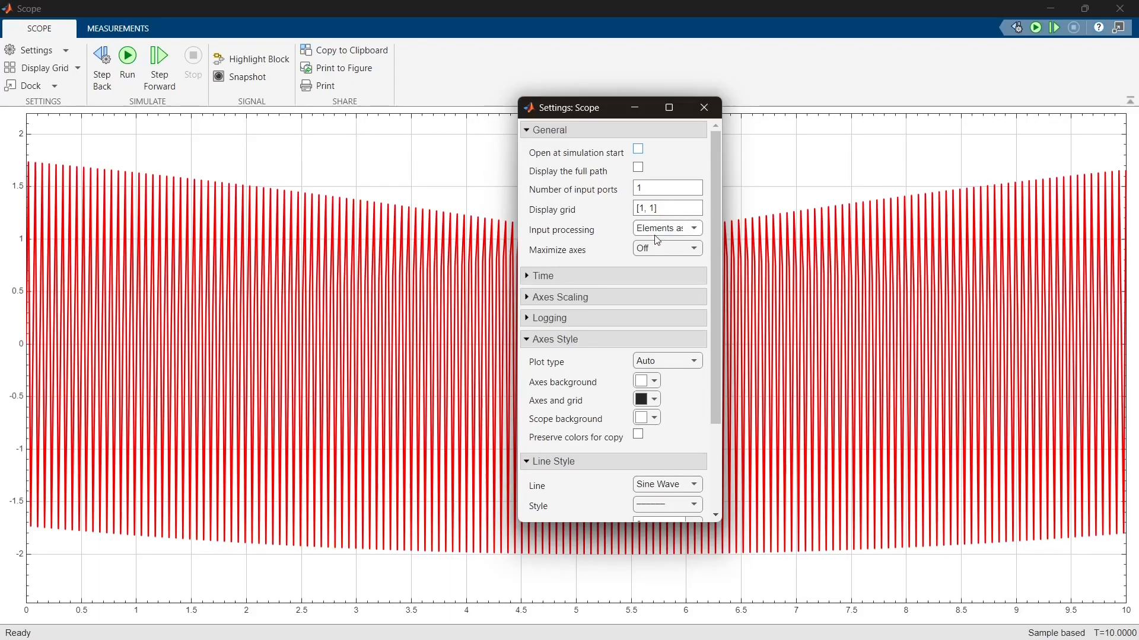
{"action": "left_click", "coordinate": [669, 231]}
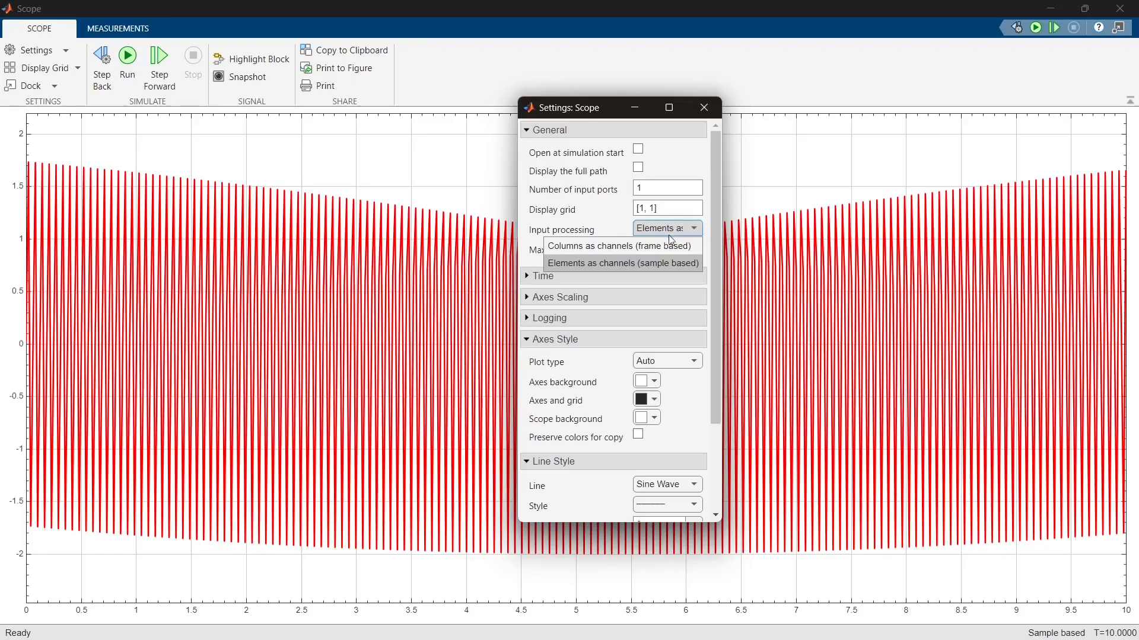
{"action": "left_click", "coordinate": [653, 268]}
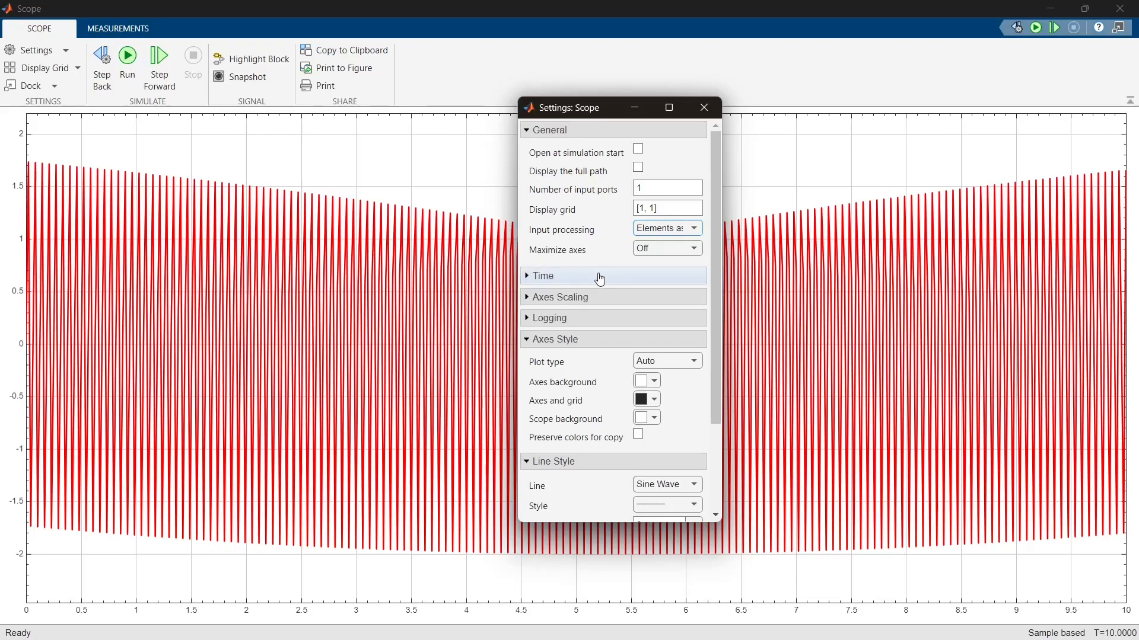
Step: Collapse the General, Line Style and Axes Style sections and expand the Time section, leaving the sample time at -1
{"action": "left_click", "coordinate": [582, 131]}
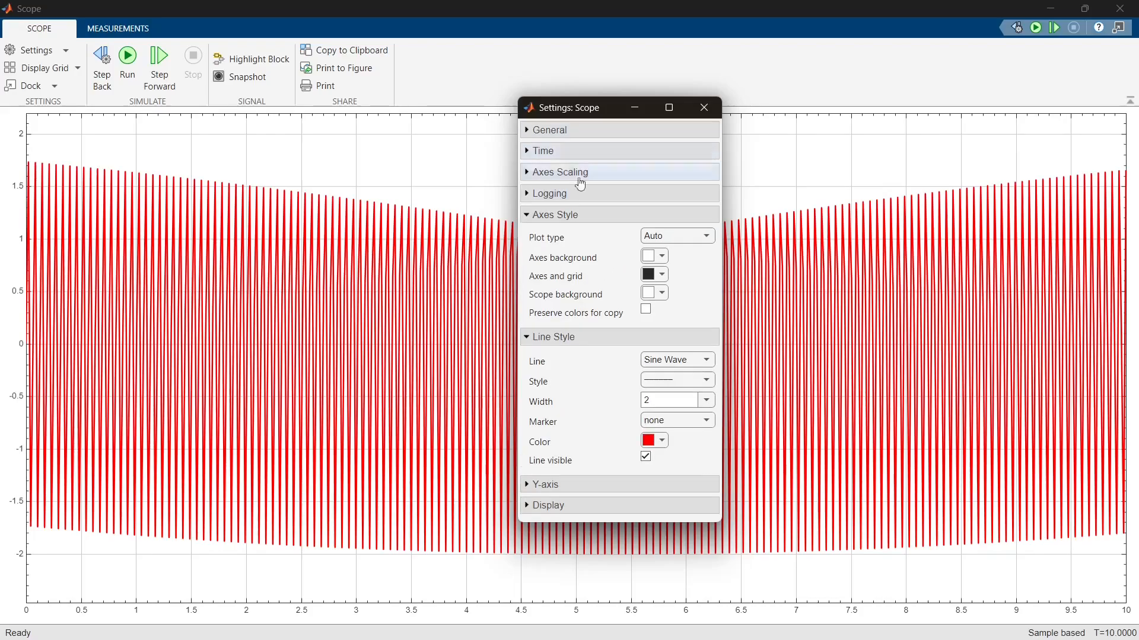
{"action": "left_click", "coordinate": [573, 336]}
{"action": "left_click", "coordinate": [573, 216]}
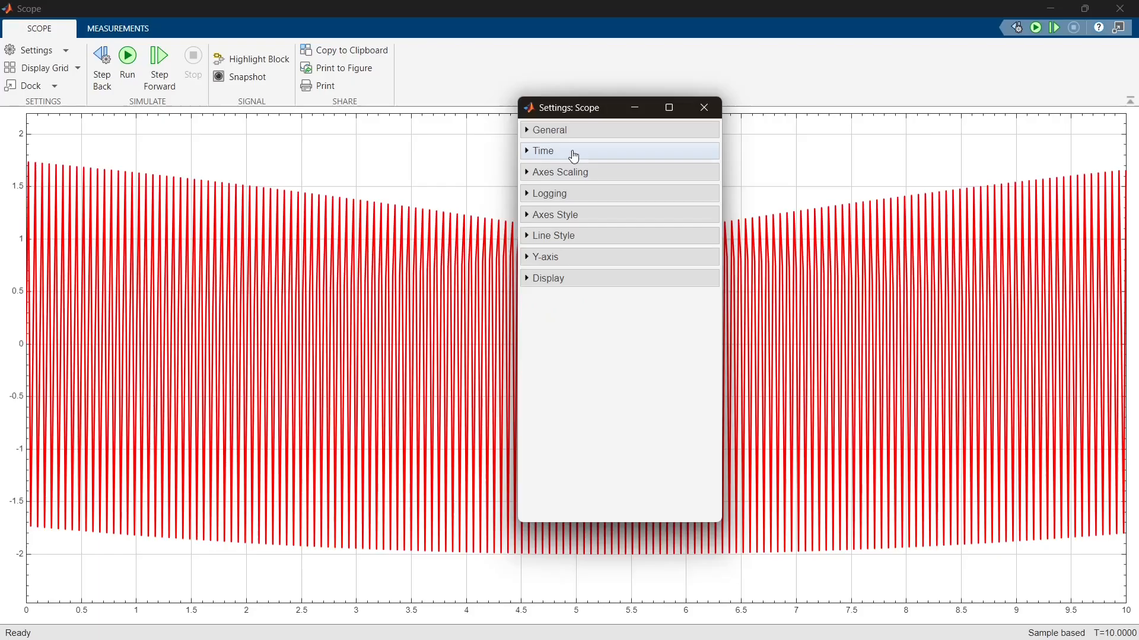
{"action": "left_click", "coordinate": [572, 153]}
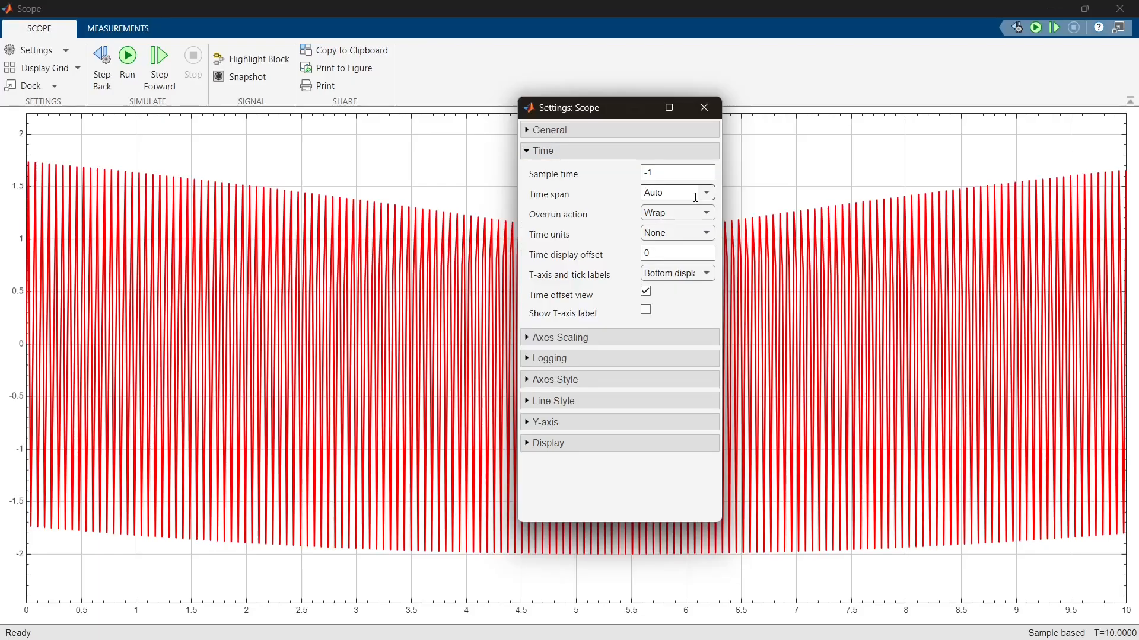
{"action": "left_click", "coordinate": [652, 173]}
{"action": "key", "text": "Tab"}
Step: Try a user-defined time span of 10 in place of the Auto setting
{"action": "left_click", "coordinate": [701, 194]}
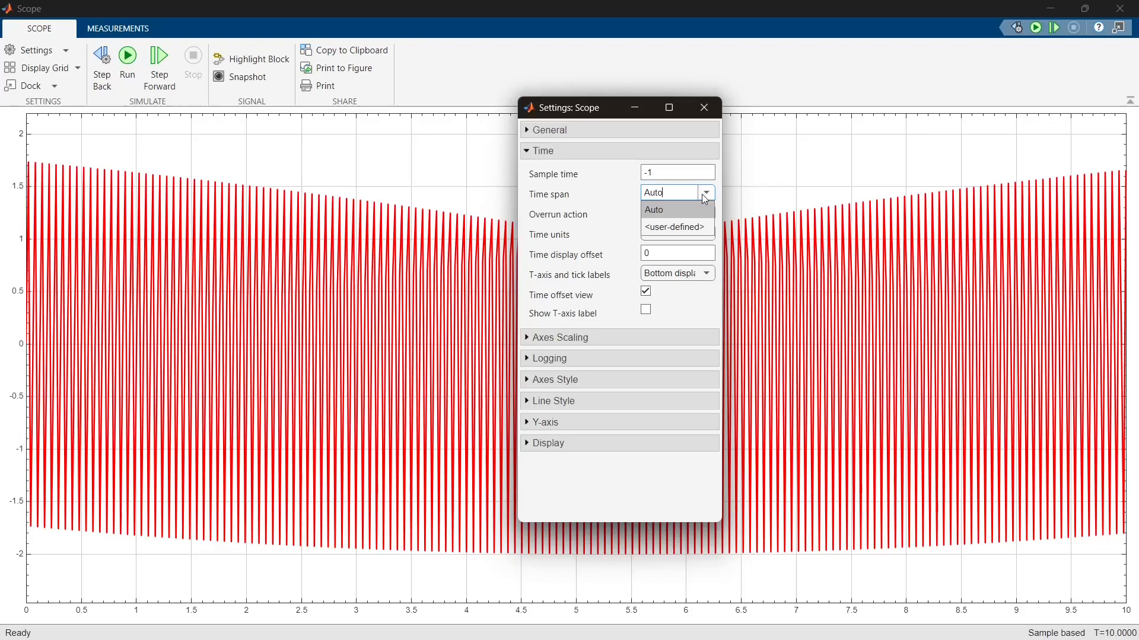
{"action": "left_click", "coordinate": [674, 232]}
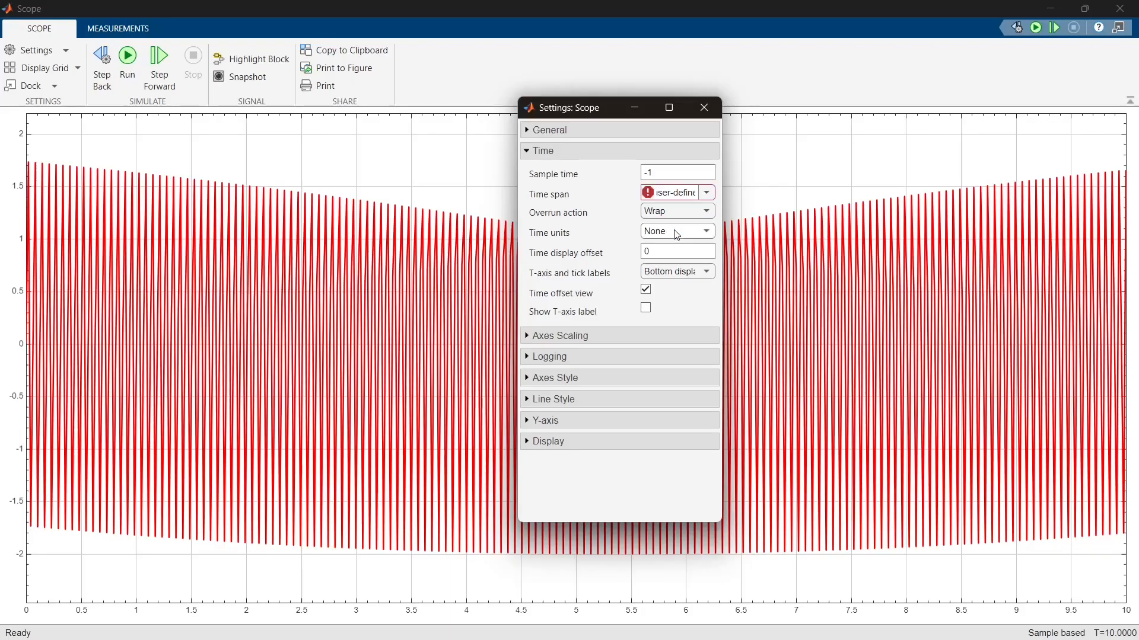
{"action": "left_click", "coordinate": [678, 193]}
{"action": "key", "text": "BackSpace"}
{"action": "key", "text": "BackSpace"}
{"action": "key", "text": "BackSpace"}
{"action": "key", "text": "BackSpace"}
{"action": "key", "text": "BackSpace"}
{"action": "key", "text": "BackSpace"}
{"action": "key", "text": "BackSpace"}
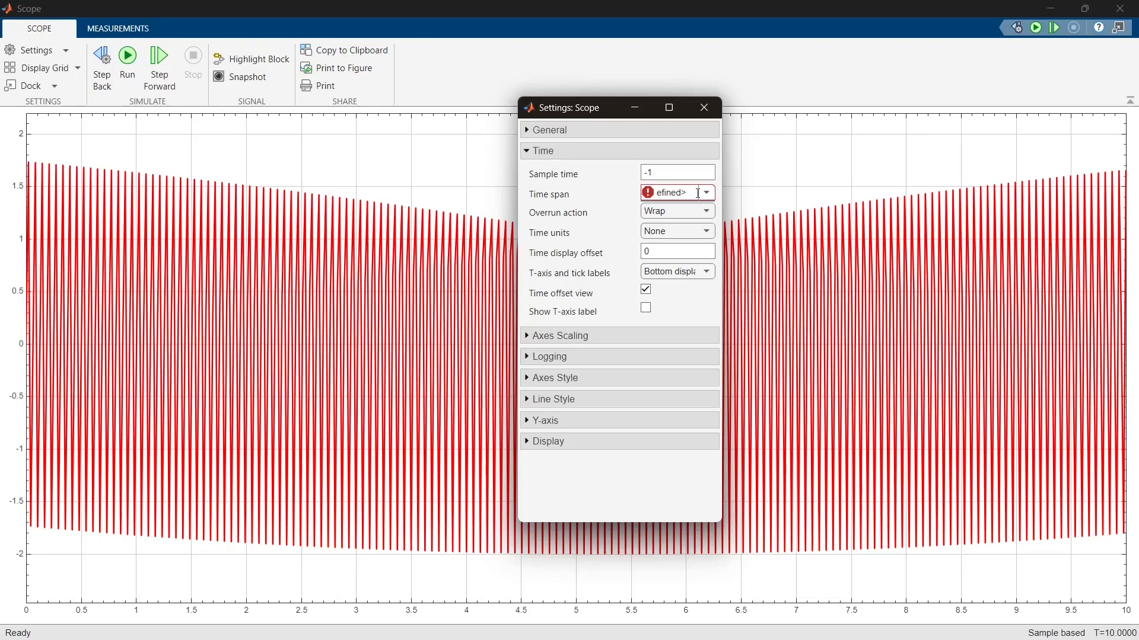
{"action": "key", "text": "BackSpace"}
{"action": "key", "text": "BackSpace"}
{"action": "key", "text": "BackSpace"}
{"action": "key", "text": "BackSpace"}
{"action": "key", "text": "BackSpace"}
{"action": "key", "text": "BackSpace"}
{"action": "key", "text": "BackSpace"}
{"action": "type", "text": "10"}
{"action": "left_click", "coordinate": [691, 298]}
Step: Try a time span of 1 with Time offset view enabled, and return the time span to Auto
{"action": "left_click", "coordinate": [674, 197]}
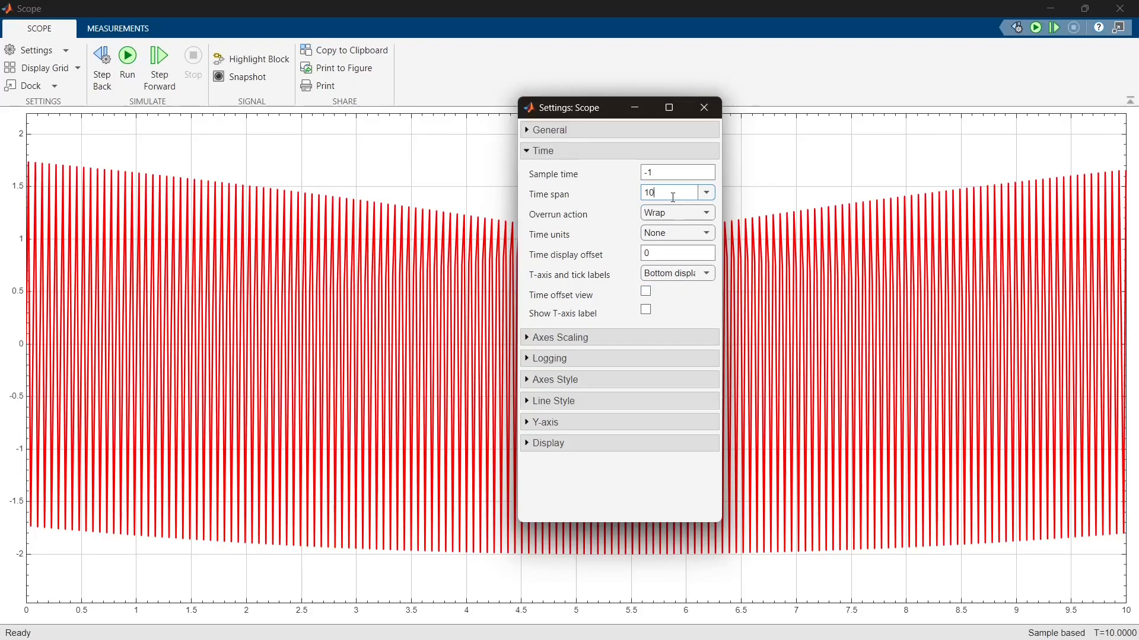
{"action": "key", "text": "BackSpace"}
{"action": "left_click", "coordinate": [689, 299]}
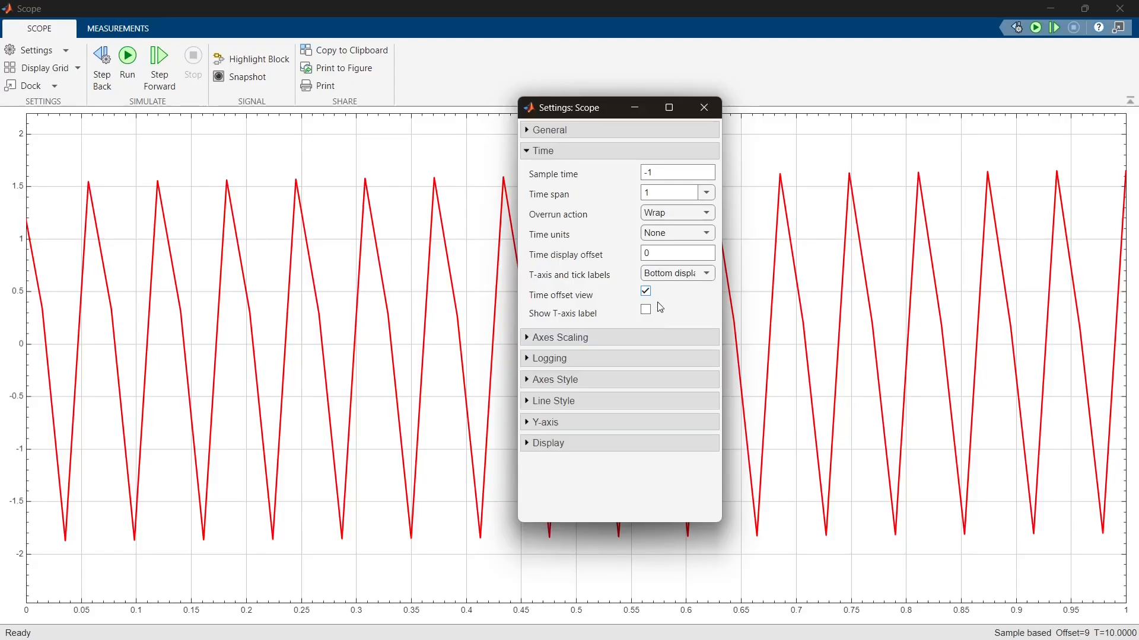
{"action": "left_click", "coordinate": [707, 197]}
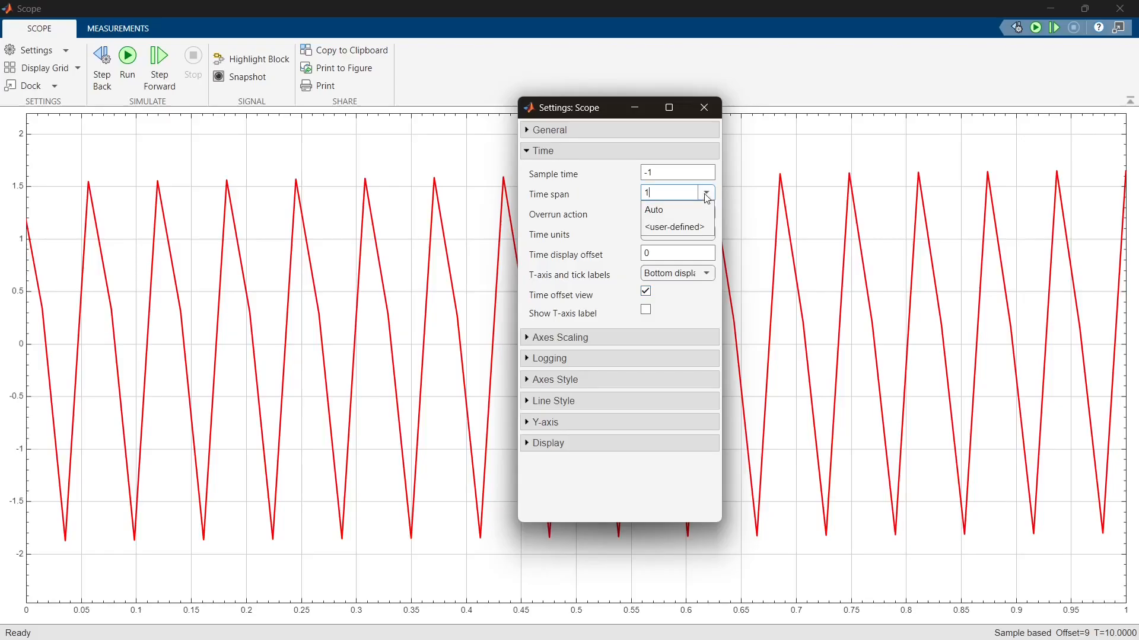
{"action": "left_click", "coordinate": [680, 211]}
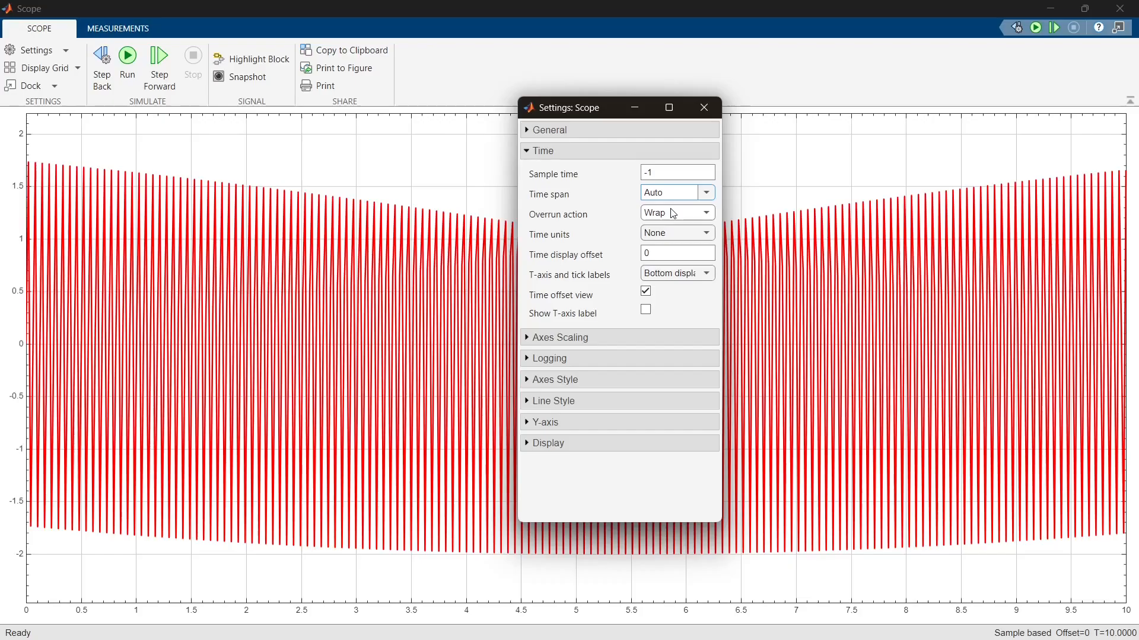
Step: Try Scroll as the overrun action and return it to Wrap
{"action": "left_click", "coordinate": [670, 214]}
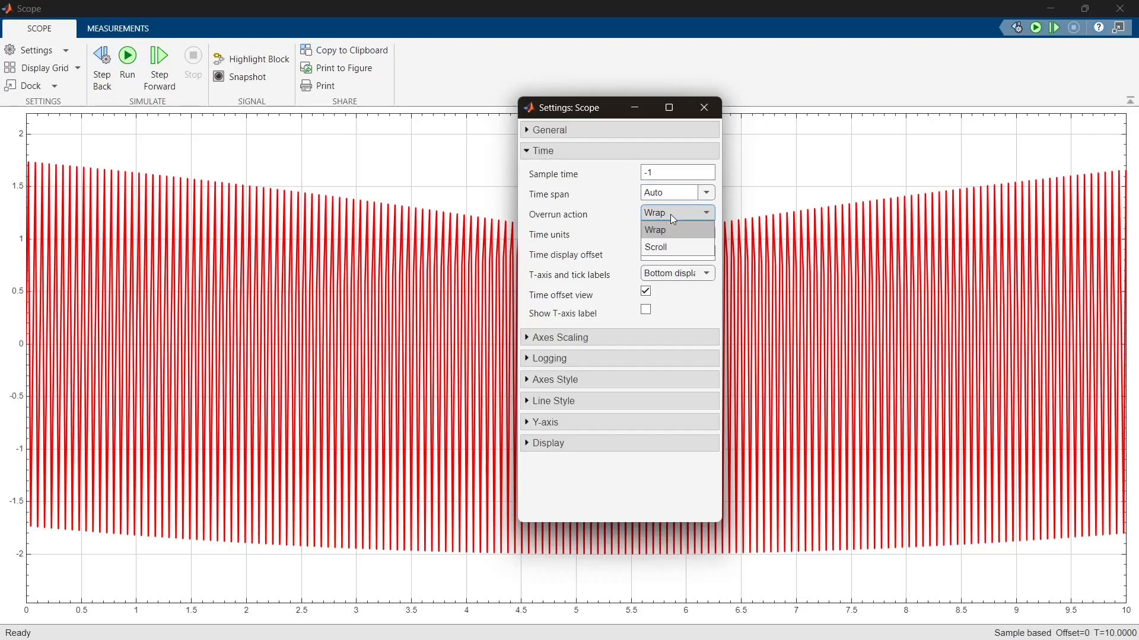
{"action": "left_click", "coordinate": [674, 246]}
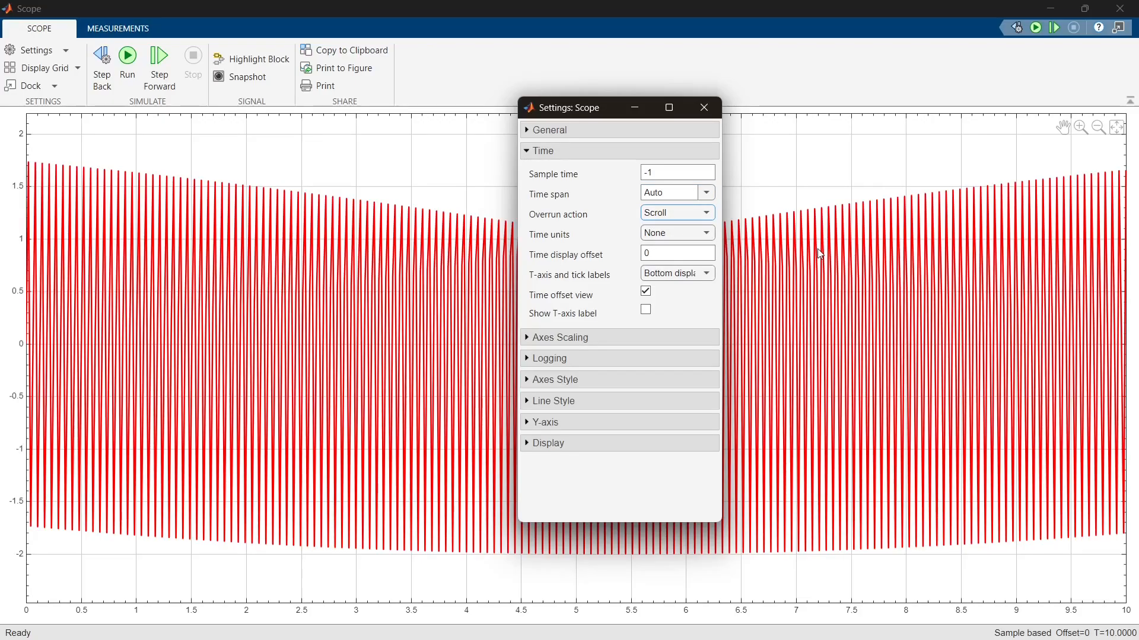
{"action": "left_click", "coordinate": [701, 215]}
{"action": "left_click", "coordinate": [673, 242]}
{"action": "left_click", "coordinate": [679, 217]}
{"action": "left_click", "coordinate": [672, 230]}
Step: Examine the available time units and the time display offset setting, keeping the units at None
{"action": "left_click", "coordinate": [676, 233]}
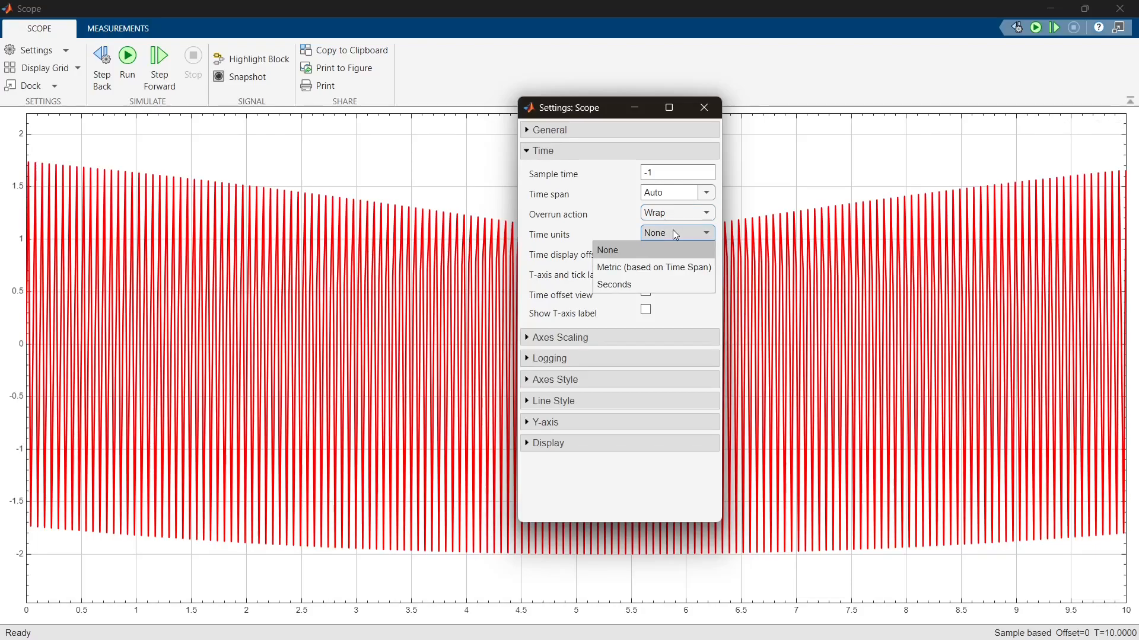
{"action": "left_click", "coordinate": [671, 251]}
{"action": "left_click", "coordinate": [672, 253]}
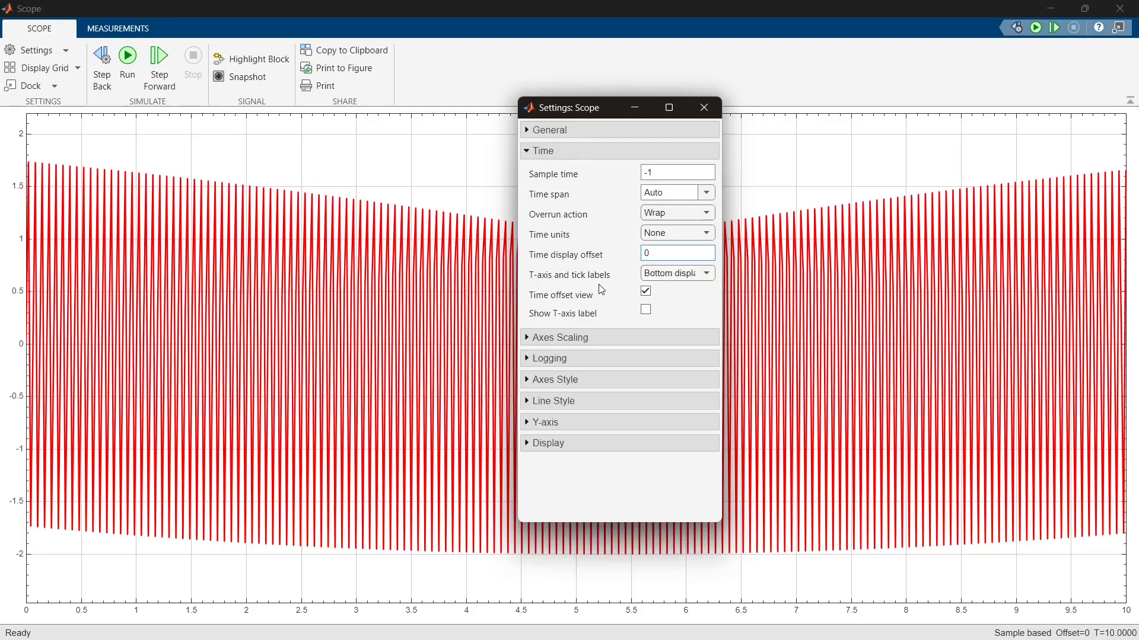
Step: Set the T-axis and tick labels to All and enable the T-axis label
{"action": "mouse_move", "coordinate": [545, 607]}
{"action": "left_click", "coordinate": [699, 274]}
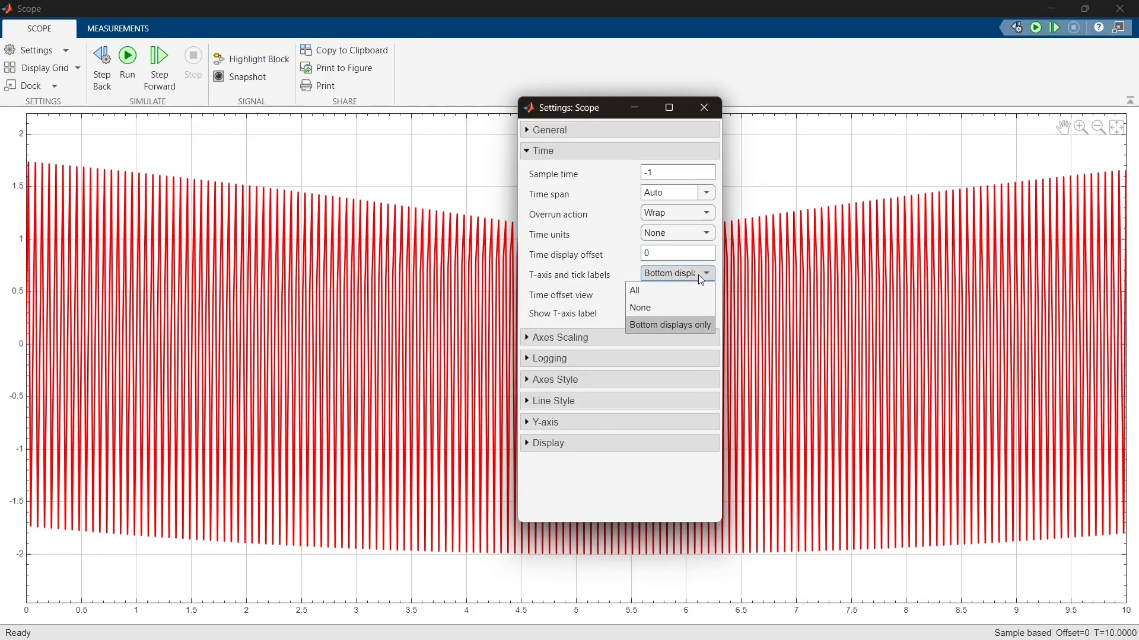
{"action": "left_click", "coordinate": [667, 294]}
{"action": "left_click", "coordinate": [646, 291]}
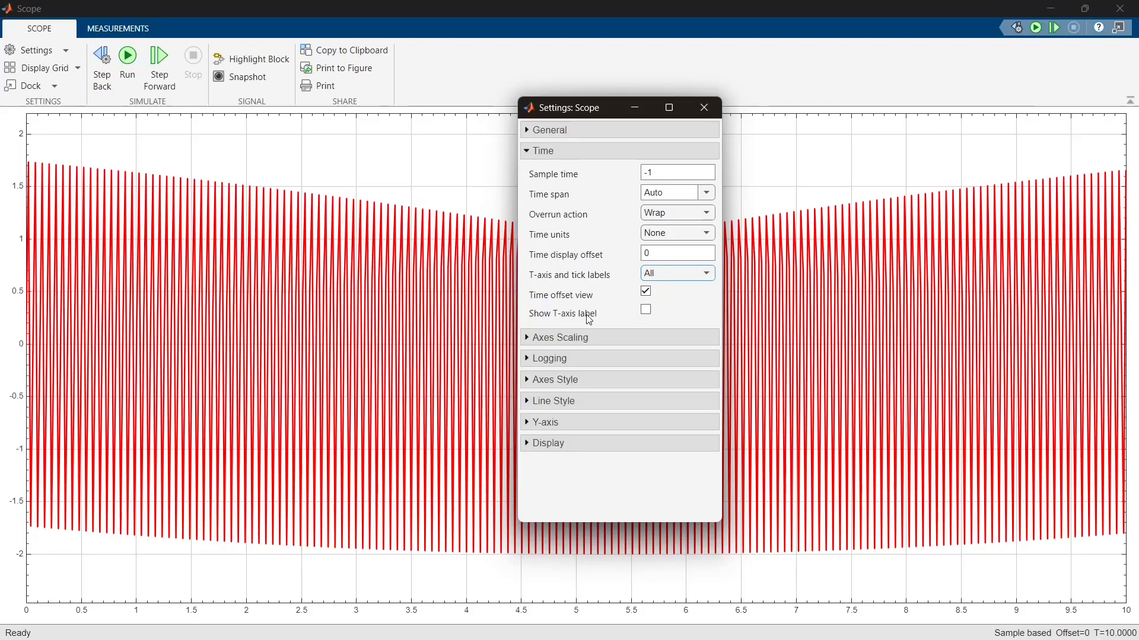
{"action": "left_click", "coordinate": [646, 312]}
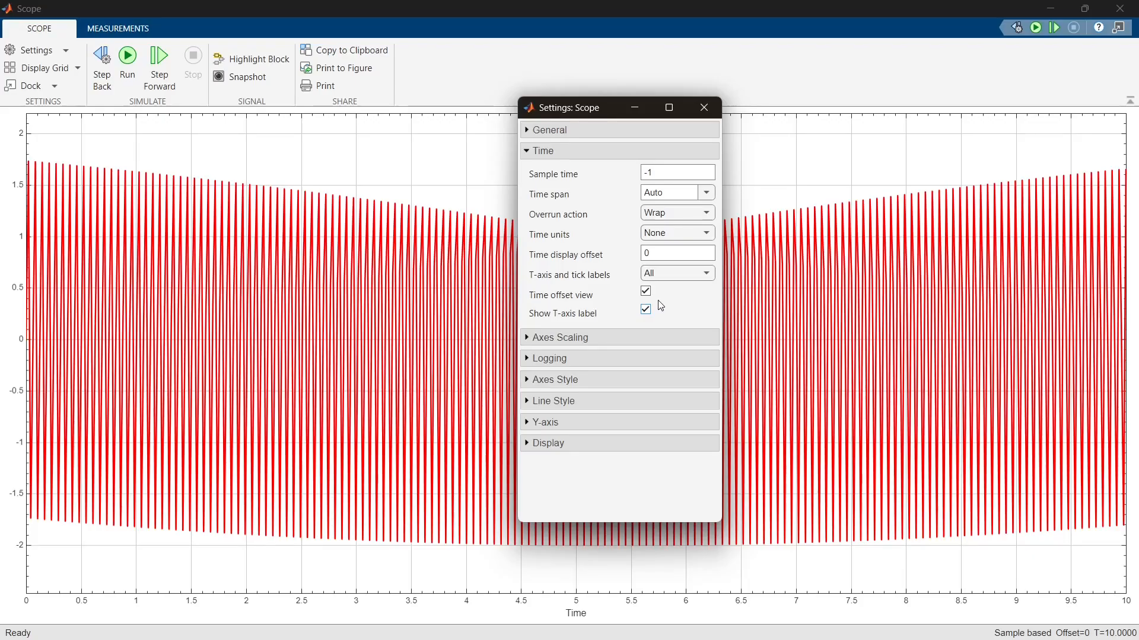
Step: Review the Axes Scaling, Logging, Axes Style and Line Style settings, including the options for scaling the Y-axis limits
{"action": "left_click", "coordinate": [641, 165]}
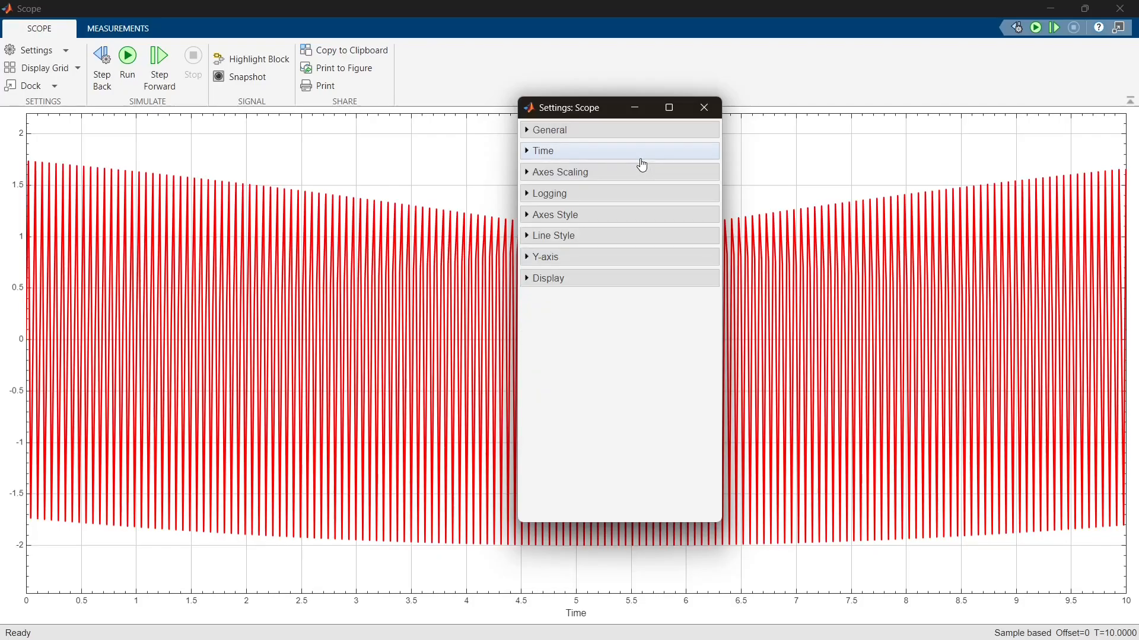
{"action": "left_click", "coordinate": [621, 173]}
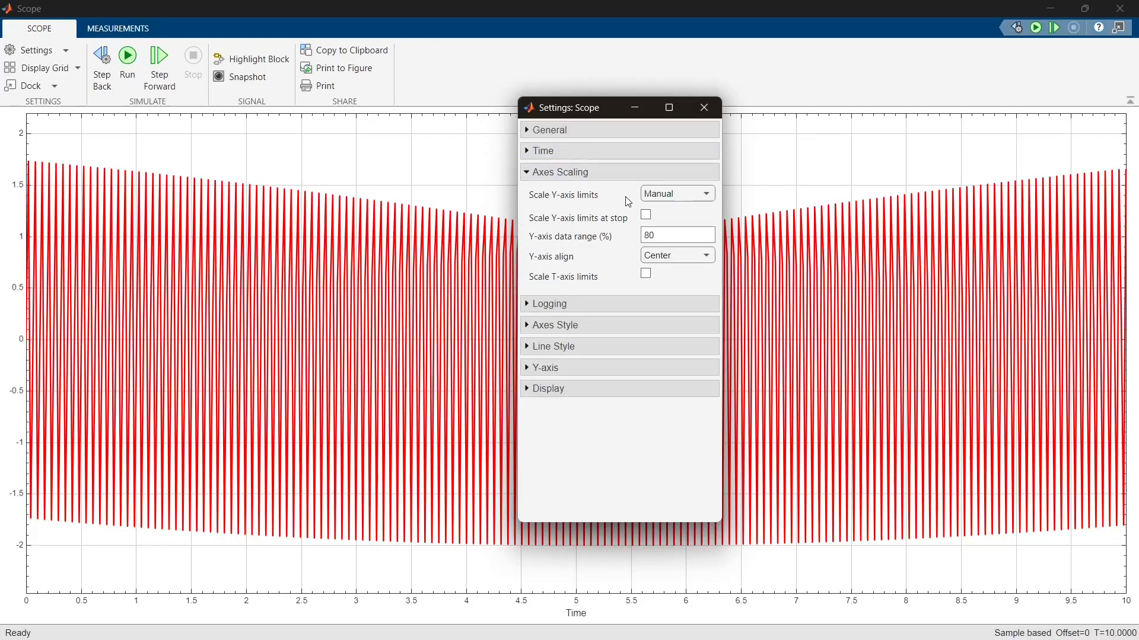
{"action": "left_click", "coordinate": [668, 195]}
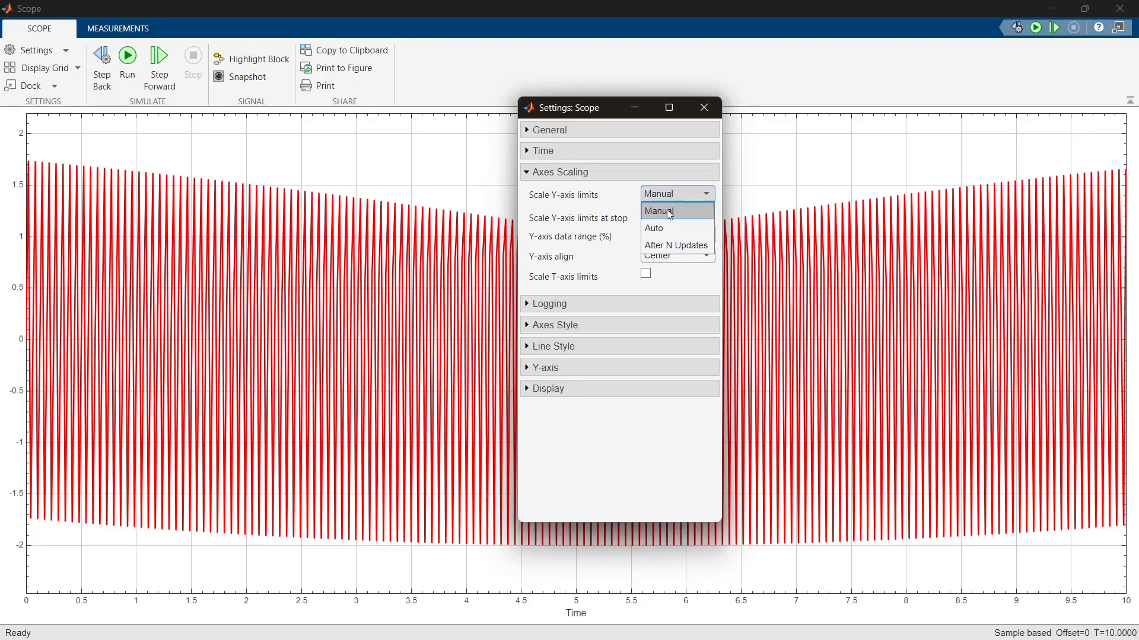
{"action": "left_click", "coordinate": [675, 191]}
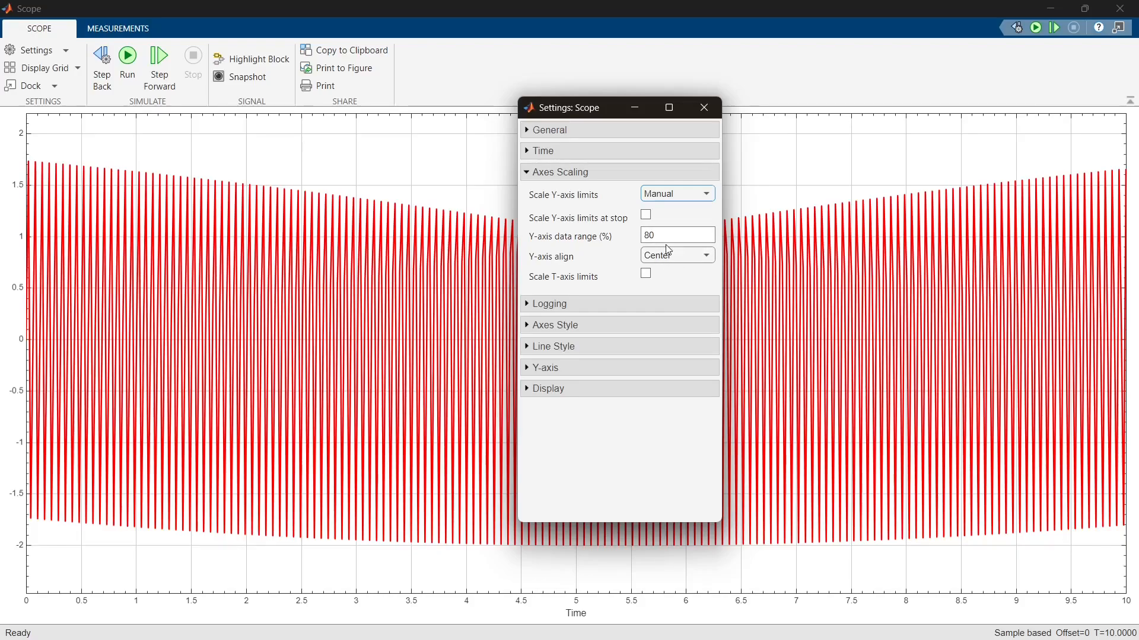
{"action": "left_click", "coordinate": [588, 172]}
{"action": "left_click", "coordinate": [587, 196]}
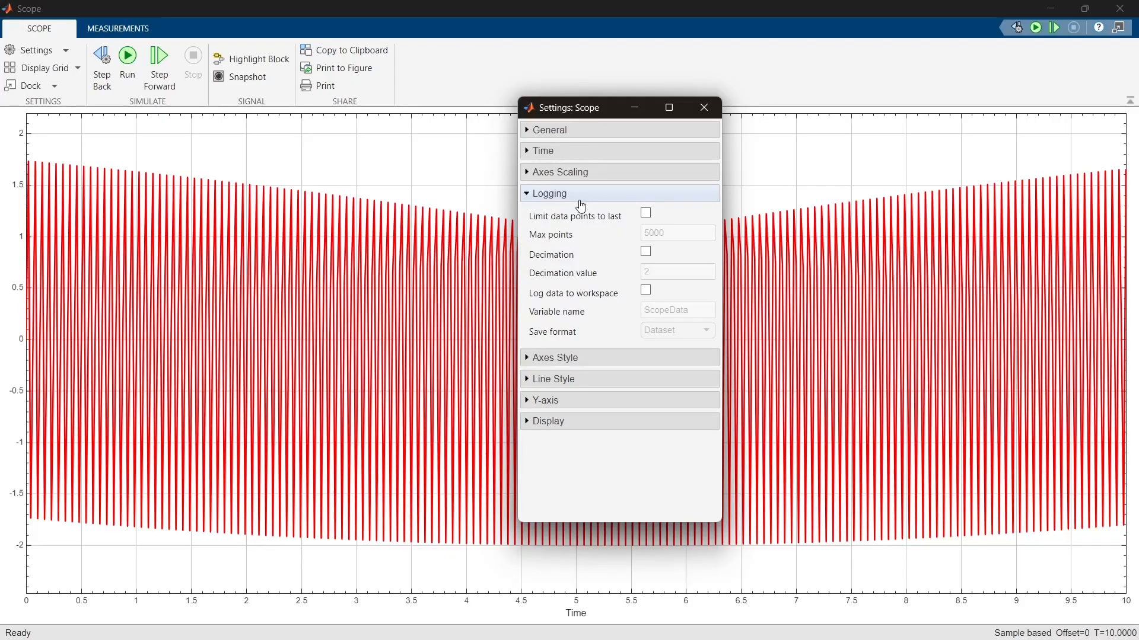
{"action": "left_click", "coordinate": [581, 206]}
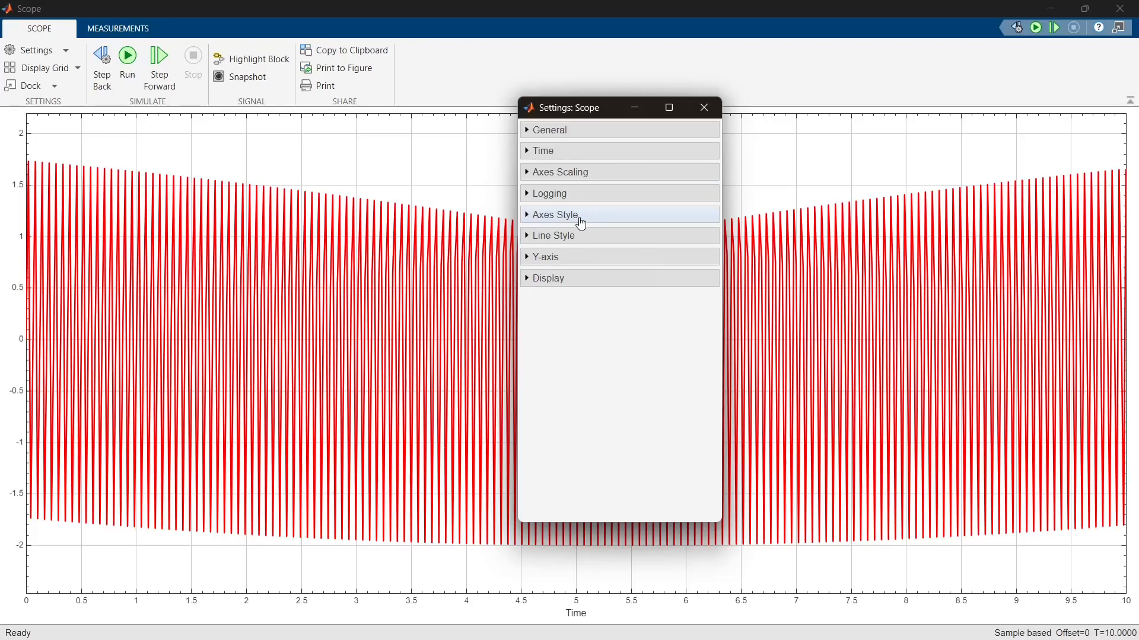
{"action": "left_click", "coordinate": [581, 223]}
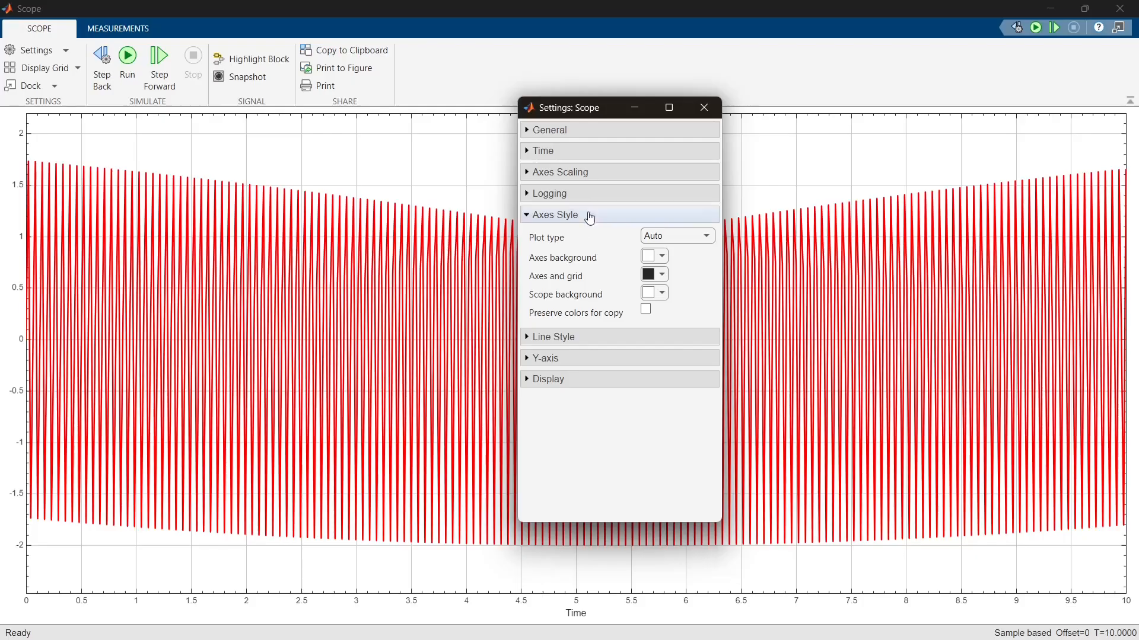
{"action": "left_click", "coordinate": [584, 216]}
{"action": "left_click", "coordinate": [587, 237]}
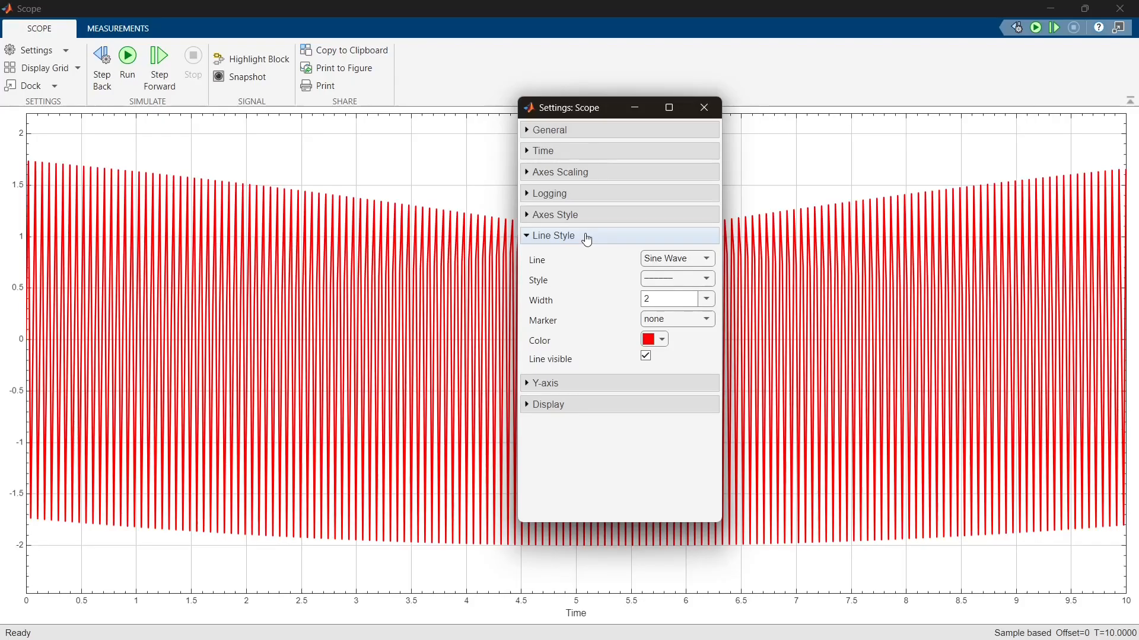
{"action": "left_click", "coordinate": [587, 237]}
Step: In the Y-axis settings, label the Y-axis "Amplitude"
{"action": "left_click", "coordinate": [587, 258]}
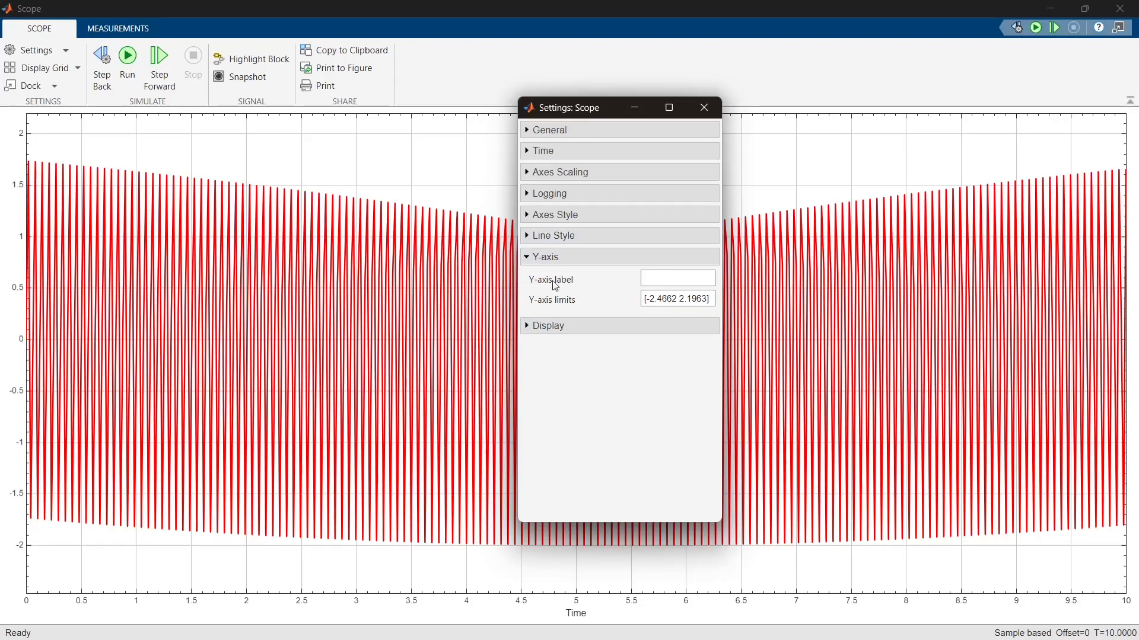
{"action": "left_click", "coordinate": [650, 279]}
{"action": "type", "text": "Amplitude"}
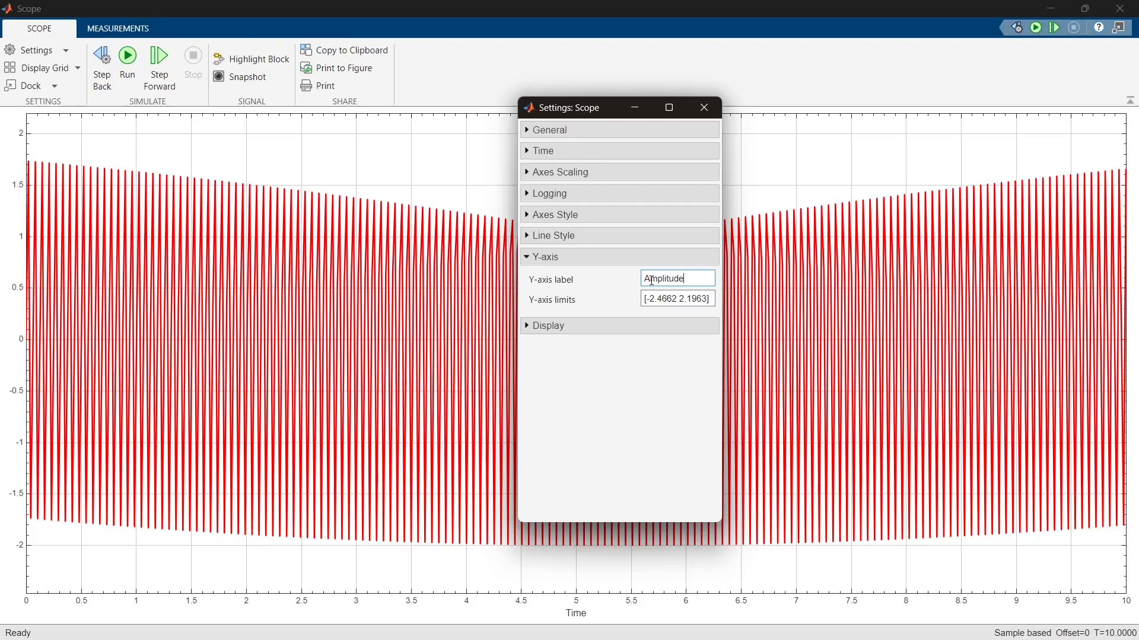
{"action": "left_click", "coordinate": [641, 361]}
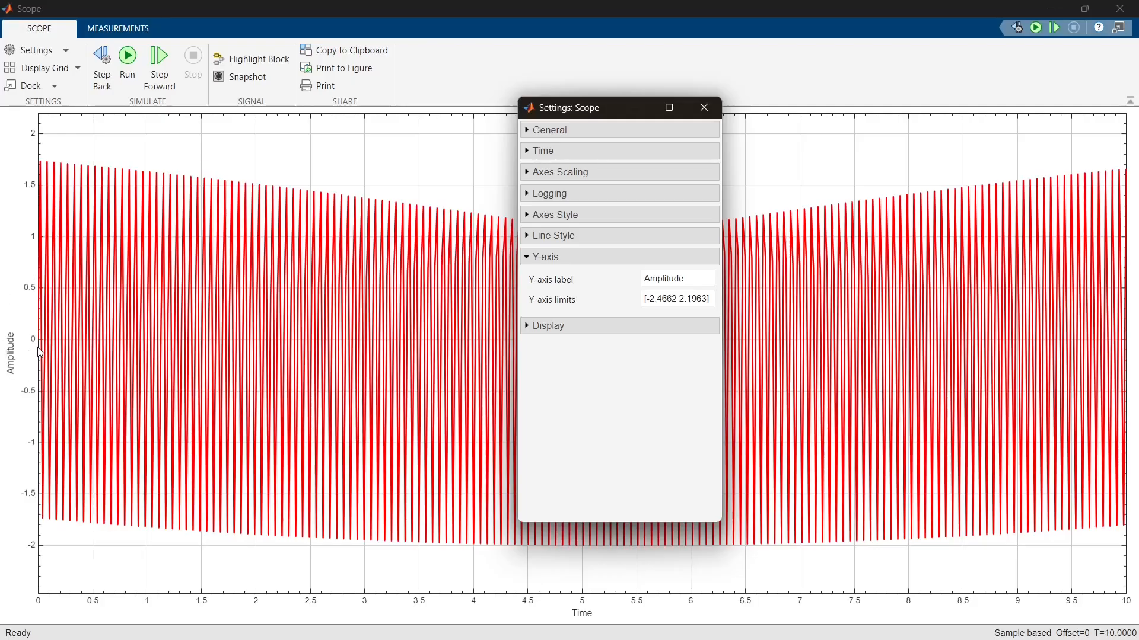
{"action": "left_click", "coordinate": [665, 299]}
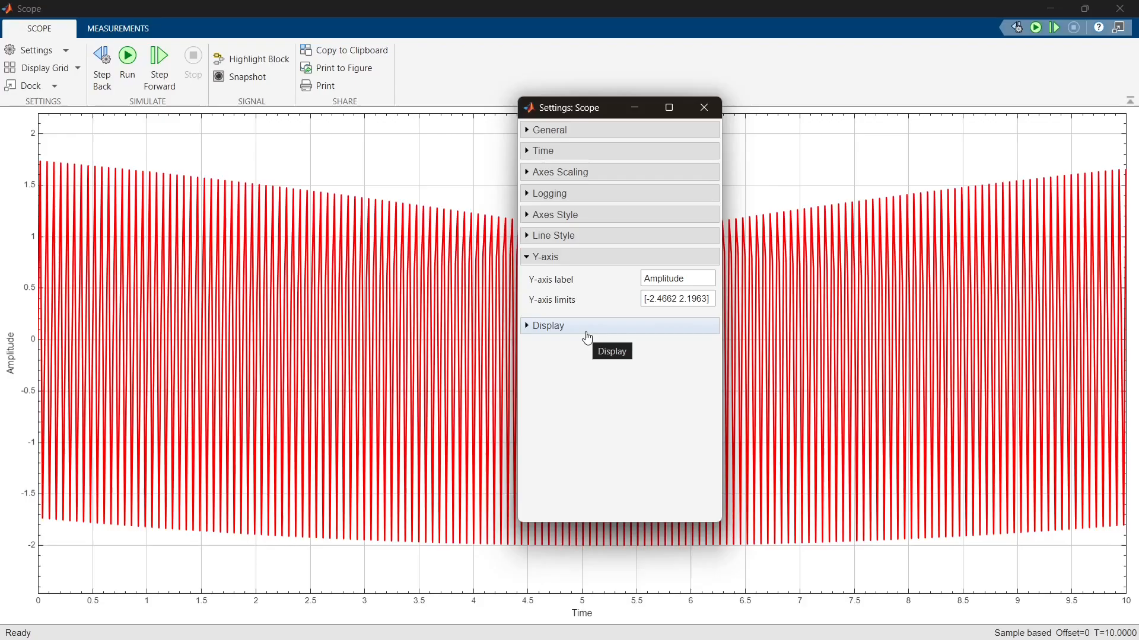
Step: In the Scope's Display settings, replace the default plot title with "Sine wave"
{"action": "left_click", "coordinate": [592, 258]}
{"action": "left_click", "coordinate": [595, 282]}
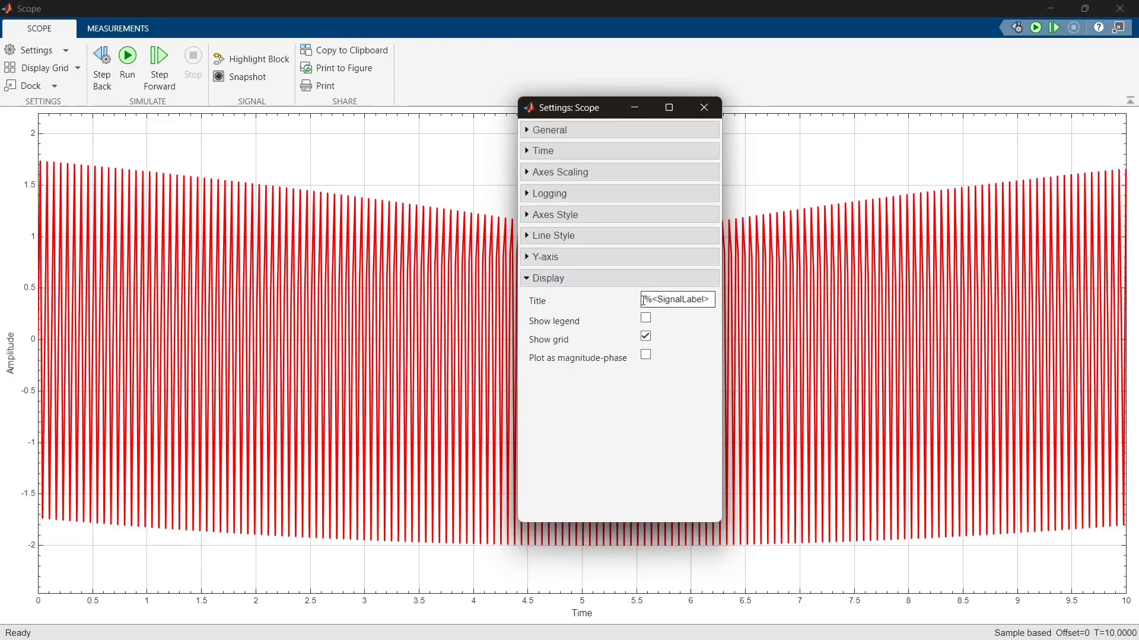
{"action": "left_click_drag", "start_coordinate": [644, 301], "coordinate": [697, 302]}
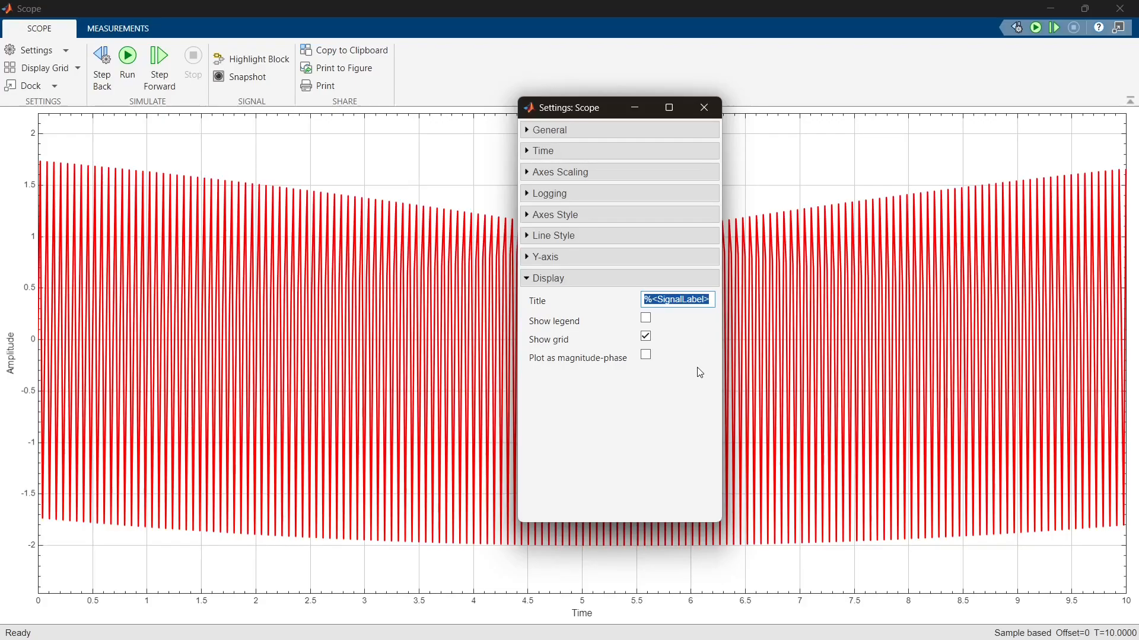
{"action": "type", "text": "Sine w"}
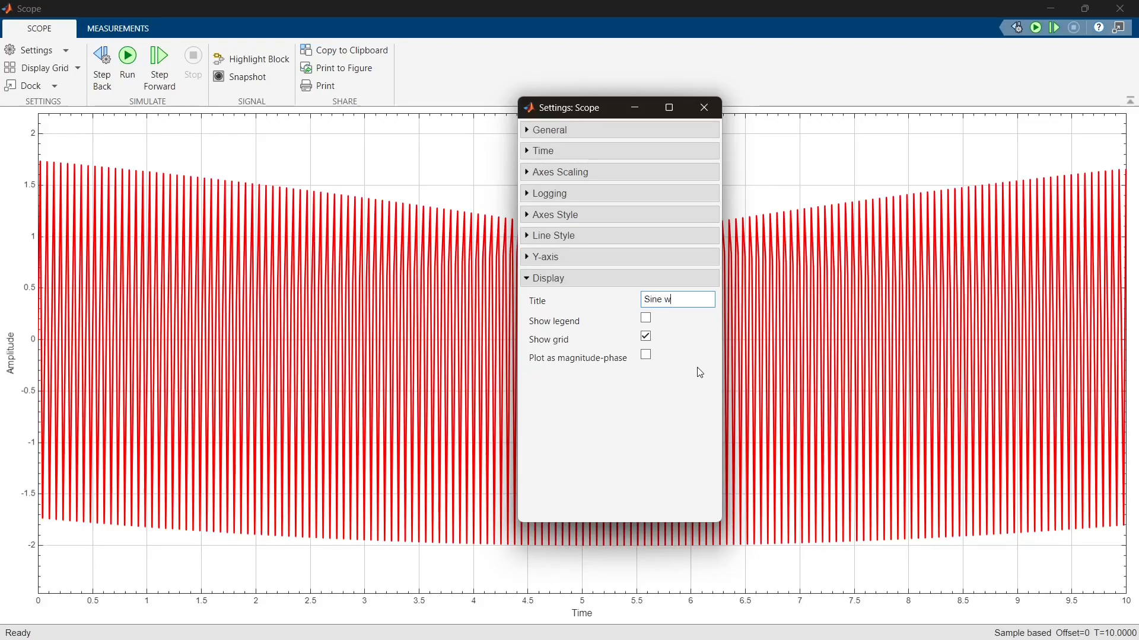
{"action": "type", "text": "ave"}
{"action": "left_click", "coordinate": [643, 392]}
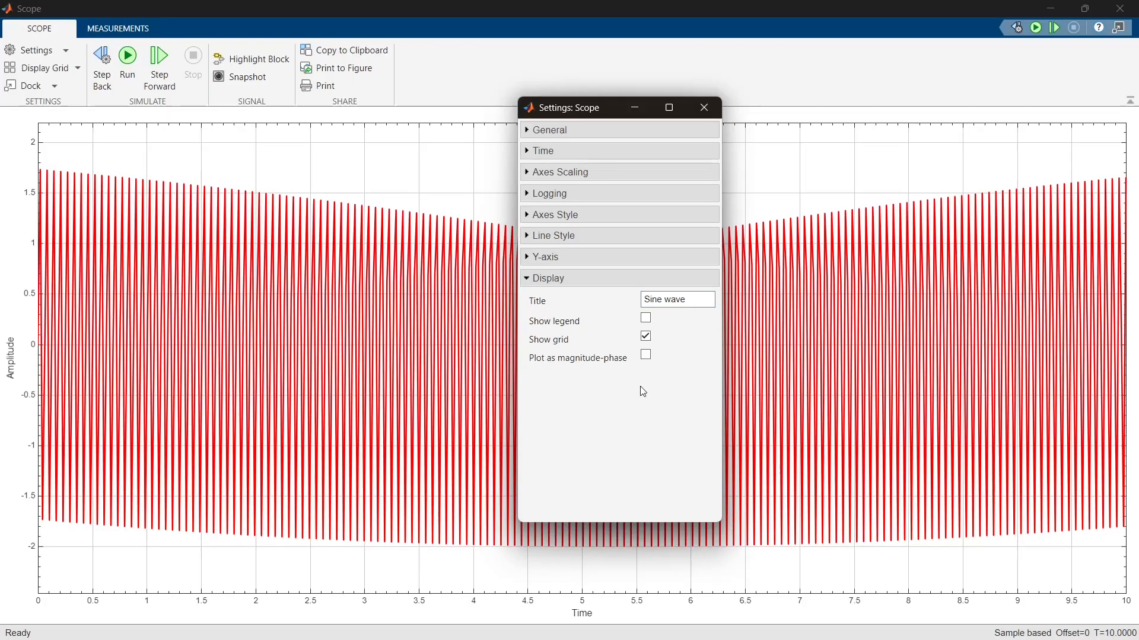
Step: Turn on the Scope's legend and close its settings
{"action": "left_click_drag", "start_coordinate": [593, 107], "coordinate": [381, 121]}
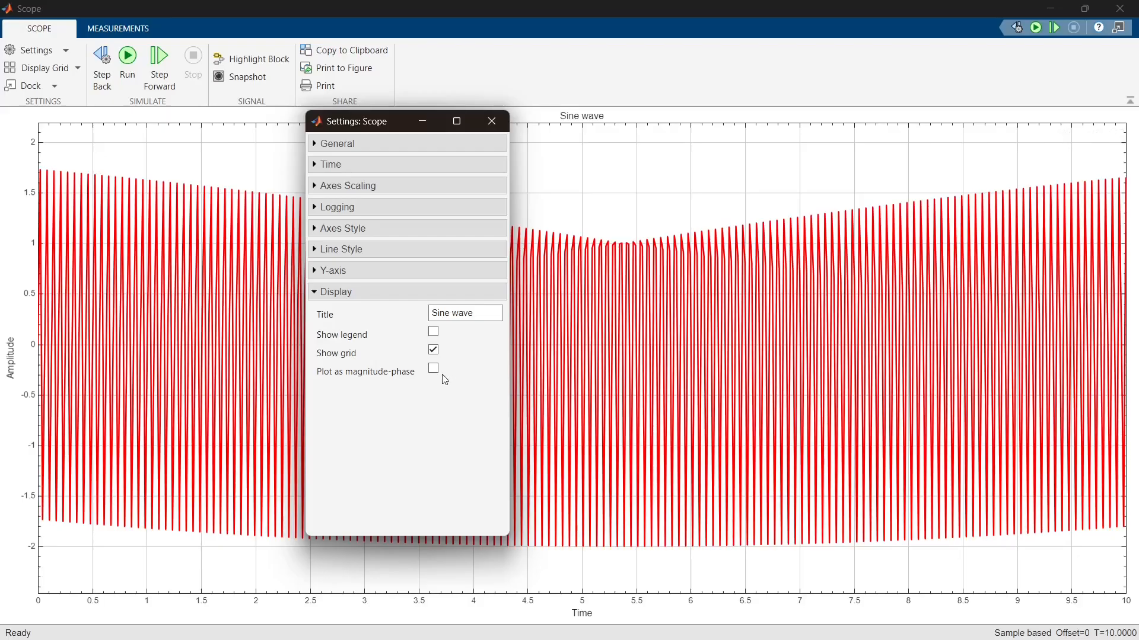
{"action": "left_click", "coordinate": [434, 333]}
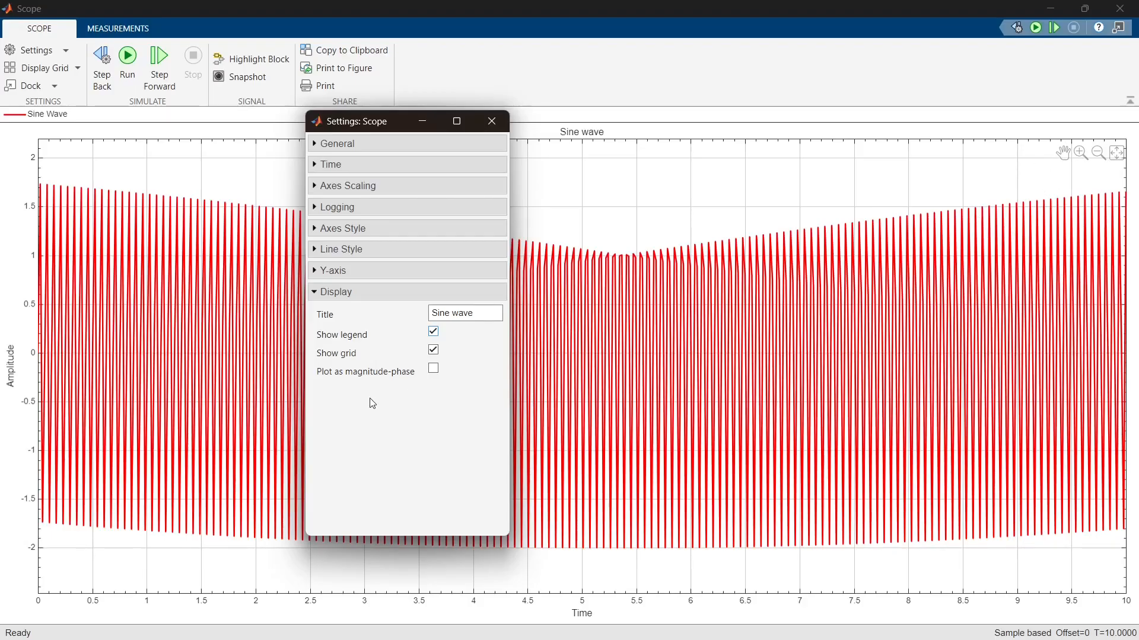
{"action": "left_click", "coordinate": [491, 121]}
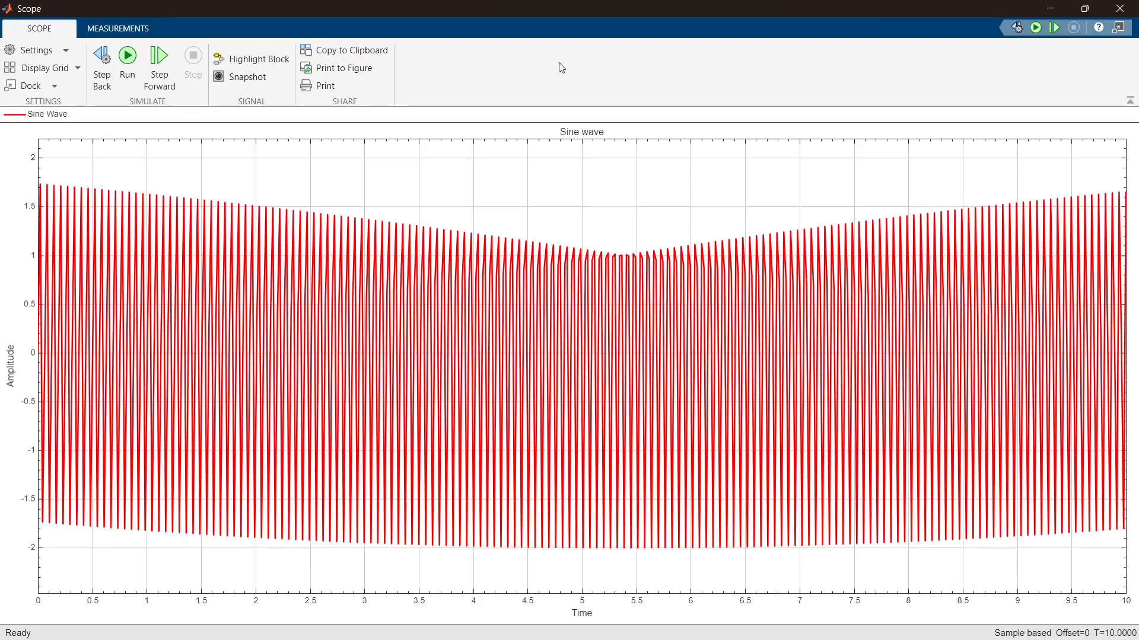
Step: Back in the model, set the Sine Wave block's frequency to 10 rad/sec and run the simulation
{"action": "left_click", "coordinate": [1046, 5]}
{"action": "double_click", "coordinate": [308, 407]}
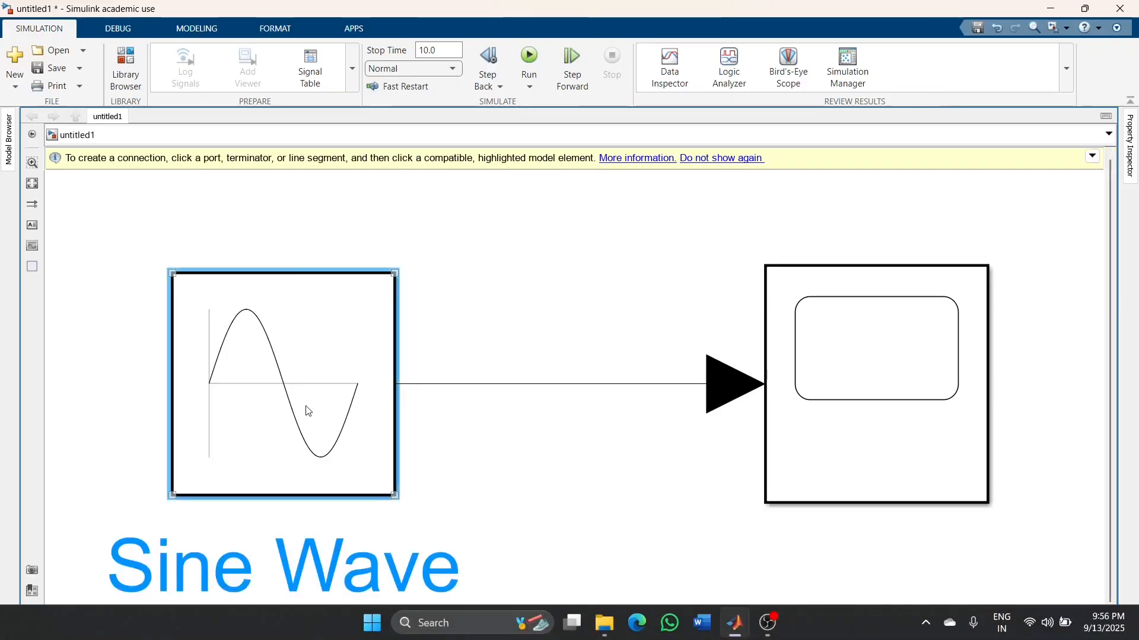
{"action": "scroll", "coordinate": [493, 481], "scroll_direction": "down", "scroll_amount": 3}
{"action": "double_click", "coordinate": [429, 442]}
{"action": "type", "text": "10"}
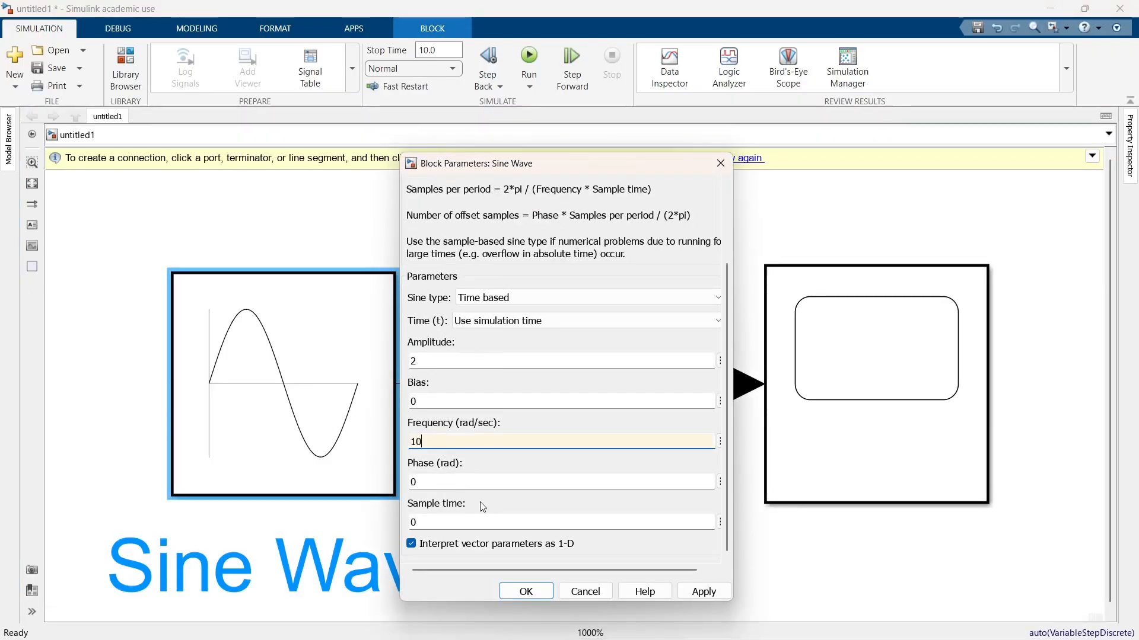
{"action": "left_click", "coordinate": [526, 591]}
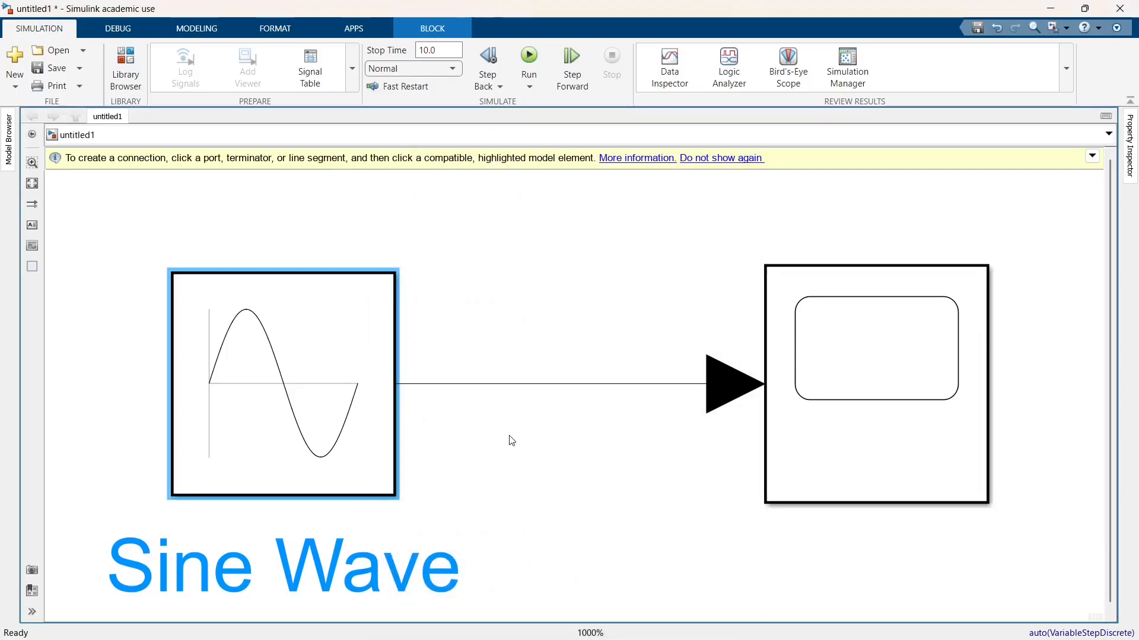
{"action": "left_click", "coordinate": [512, 440]}
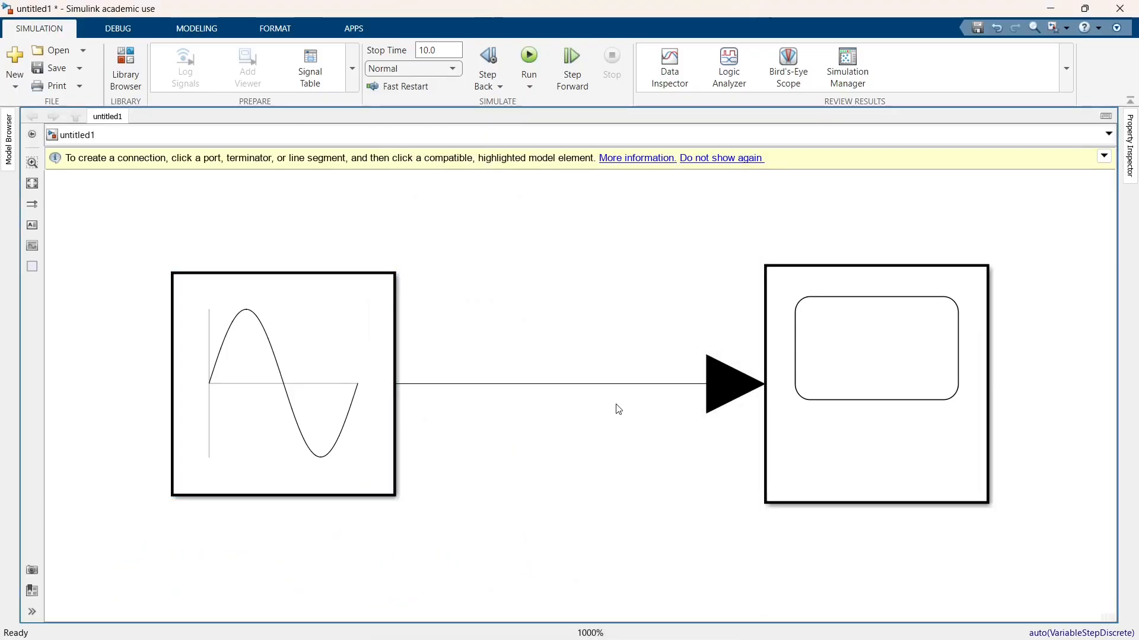
{"action": "left_click", "coordinate": [530, 56]}
{"action": "left_click", "coordinate": [850, 415]}
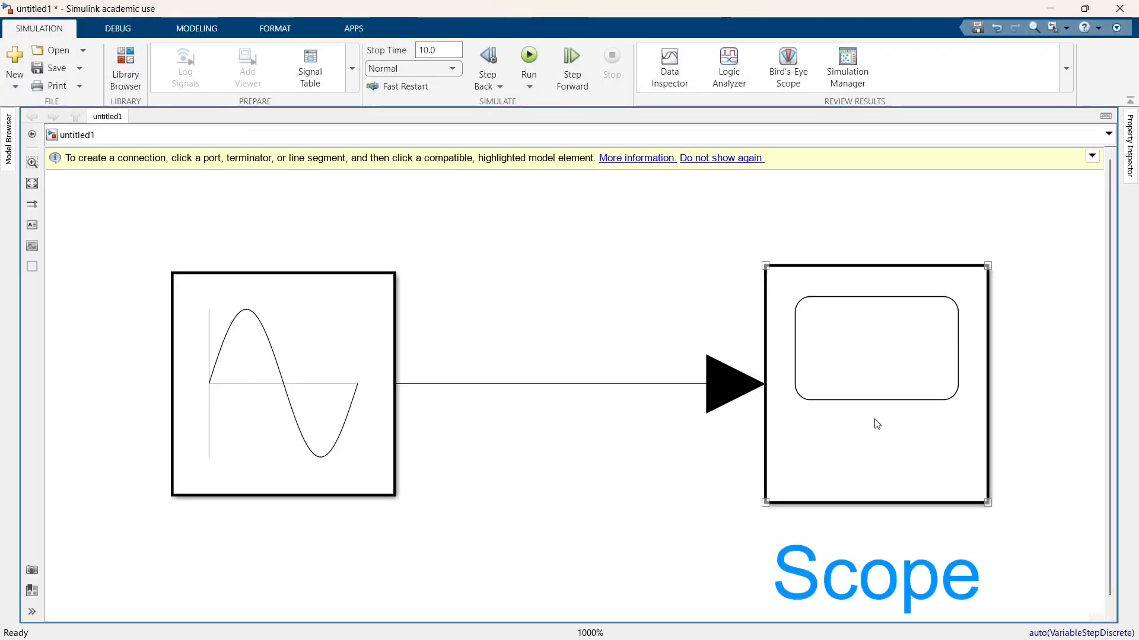
Step: Move the Sine Wave block upward to free up space beneath it
{"action": "left_click", "coordinate": [296, 382]}
{"action": "left_click_drag", "start_coordinate": [296, 381], "coordinate": [283, 278]}
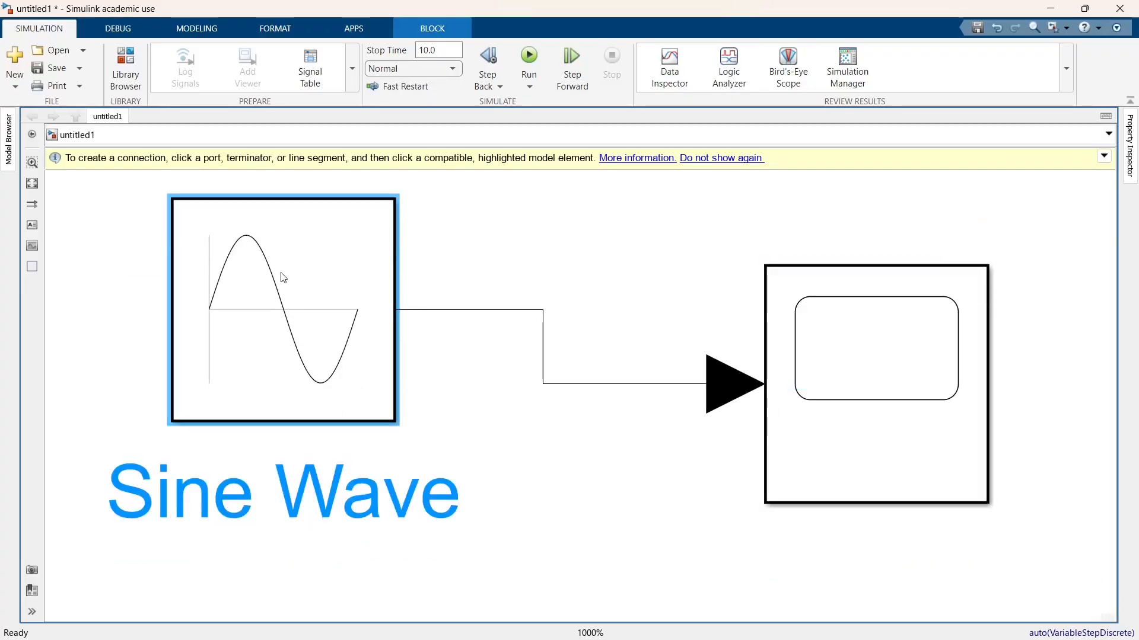
{"action": "left_click", "coordinate": [451, 397]}
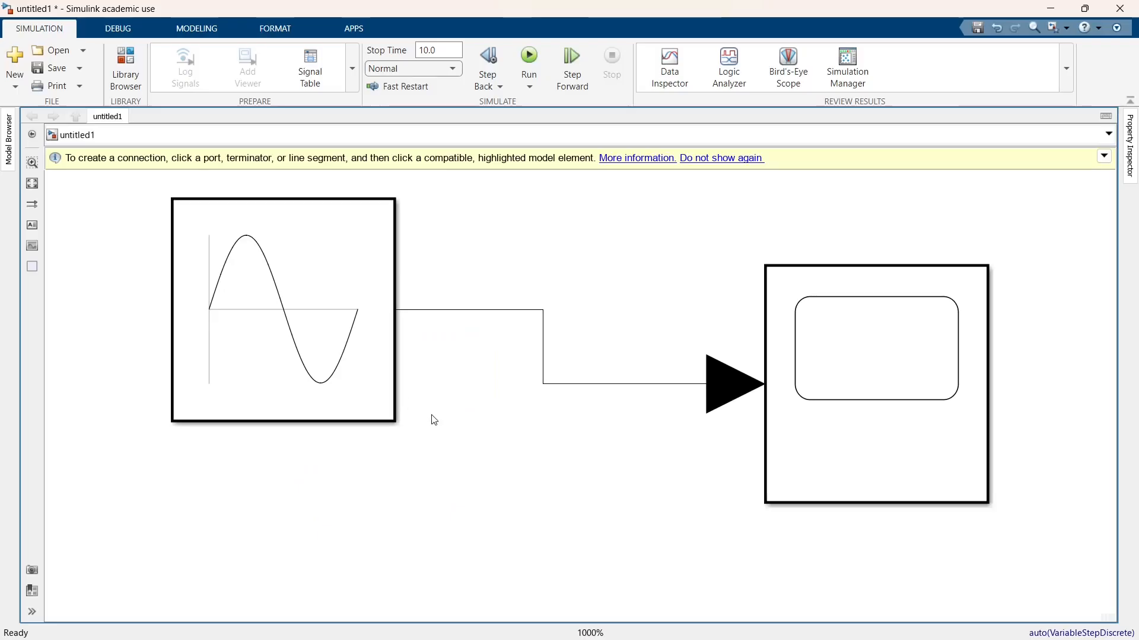
{"action": "left_click", "coordinate": [283, 296]}
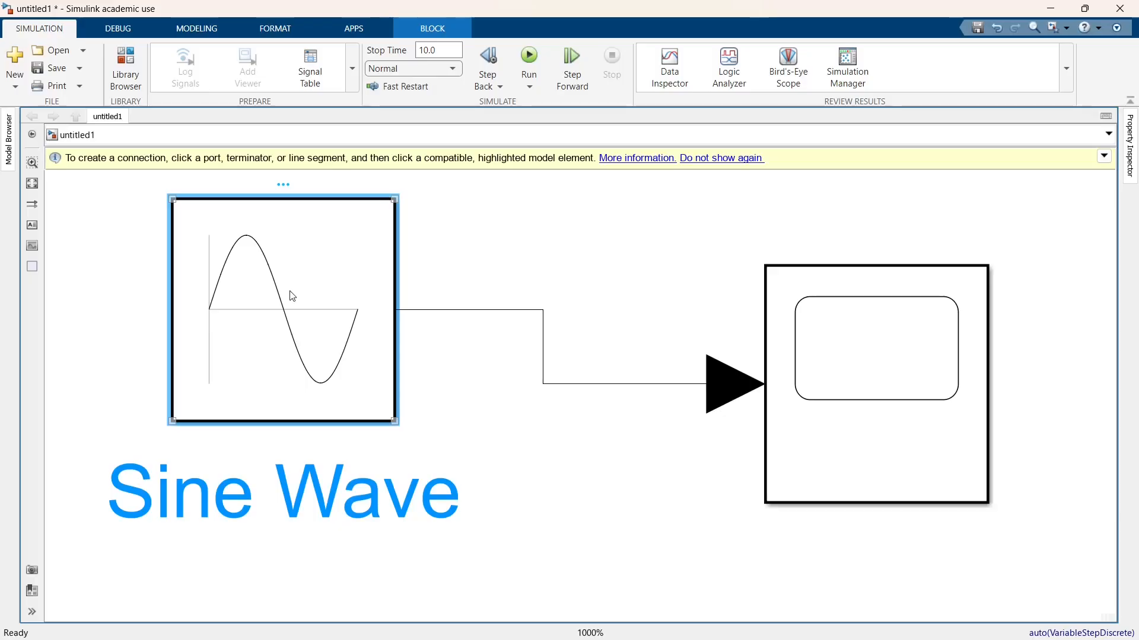
{"action": "key", "text": "ctrl+c"}
{"action": "key", "text": "ctrl+v"}
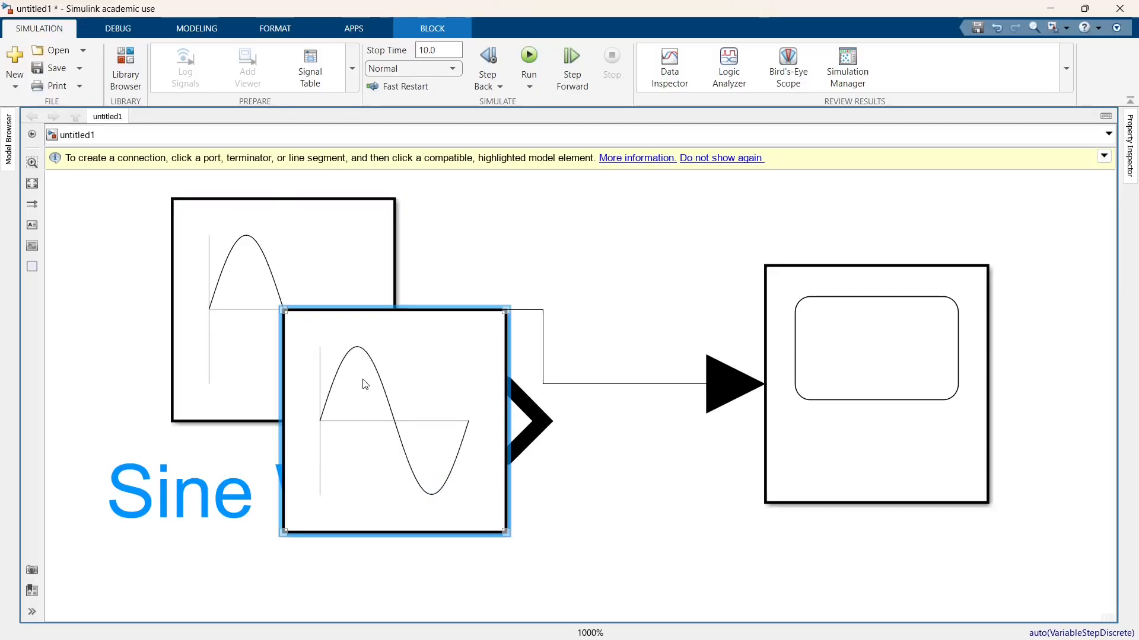
{"action": "key", "text": "Delete"}
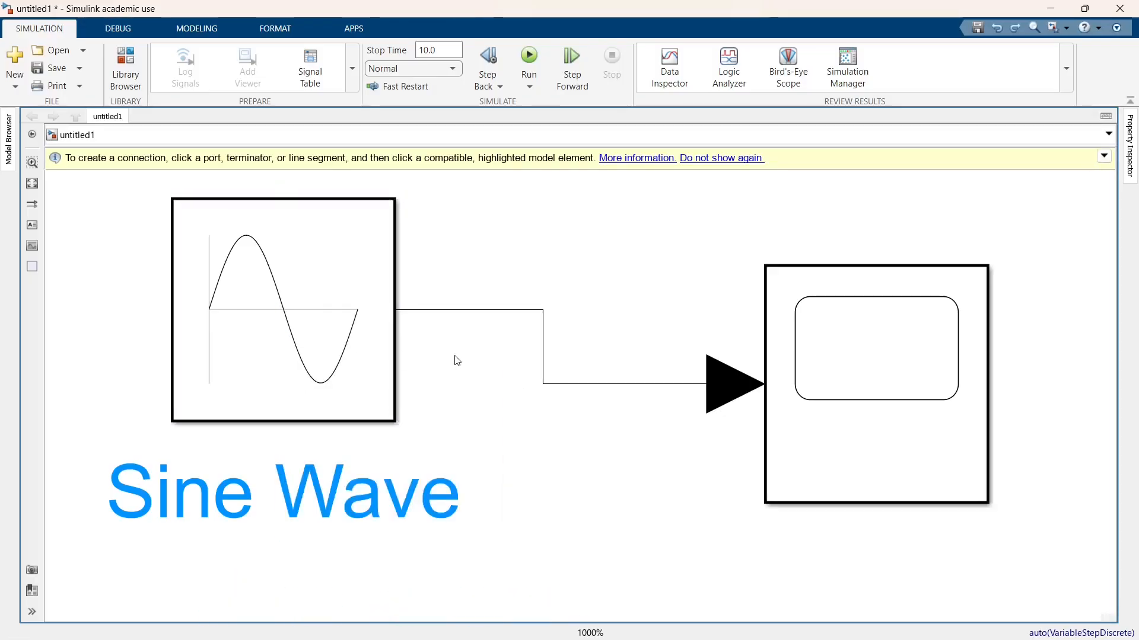
Step: Duplicate the Sine Wave block directly below the original, aligned with it, and dismiss the connection hint banner
{"action": "left_click", "coordinate": [336, 269]}
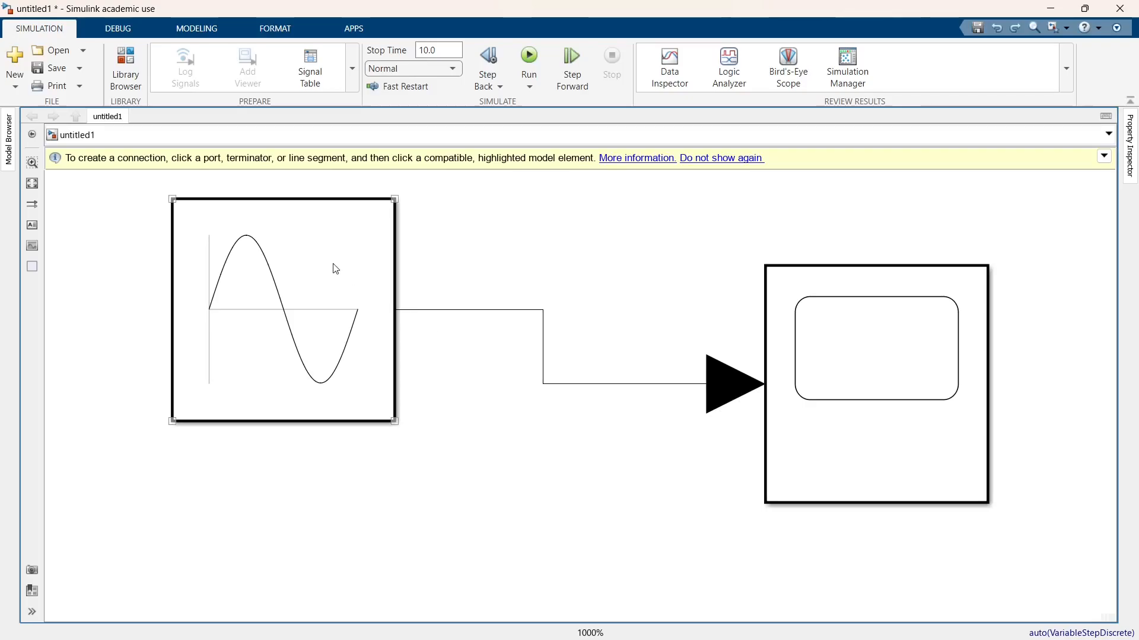
{"action": "left_click", "coordinate": [336, 269]}
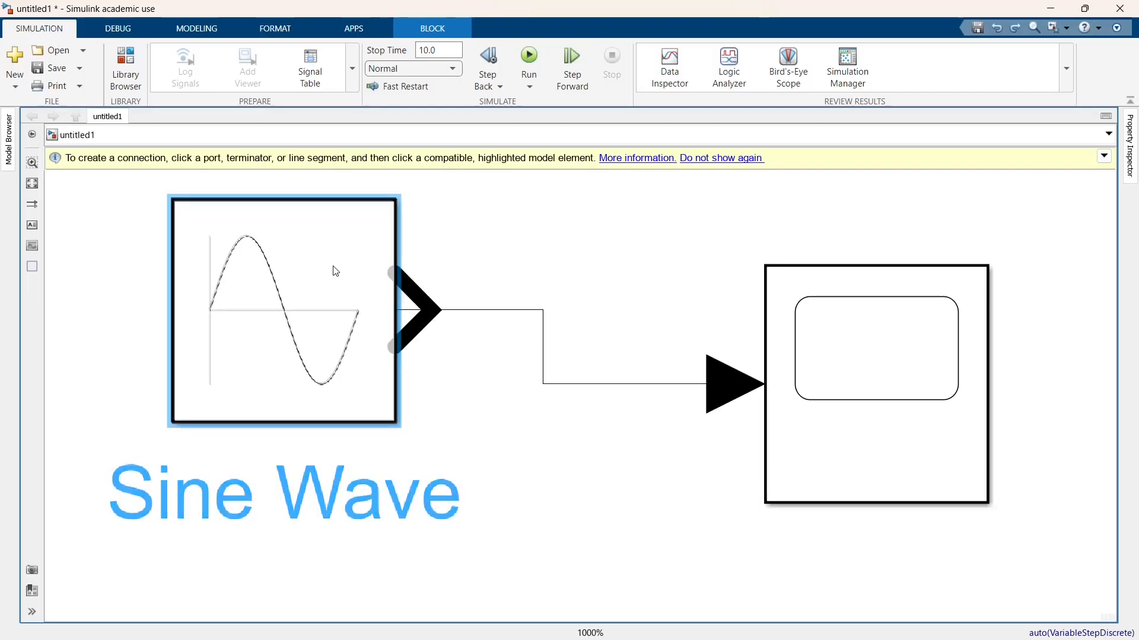
{"action": "left_click_drag", "start_coordinate": [336, 271], "coordinate": [348, 528]}
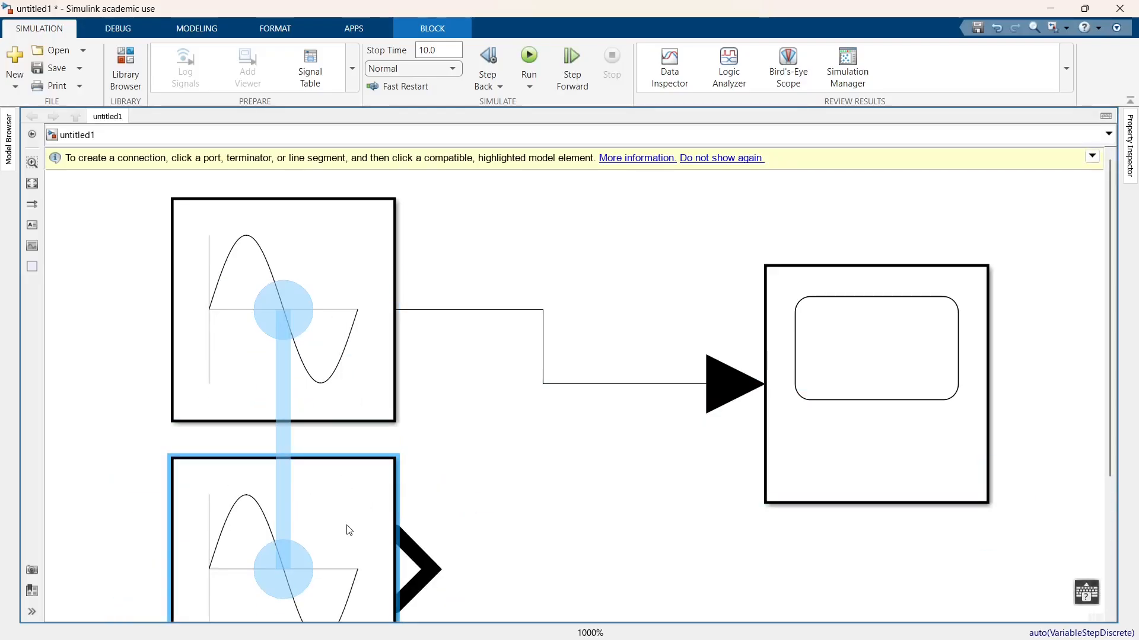
{"action": "left_click", "coordinate": [496, 447]}
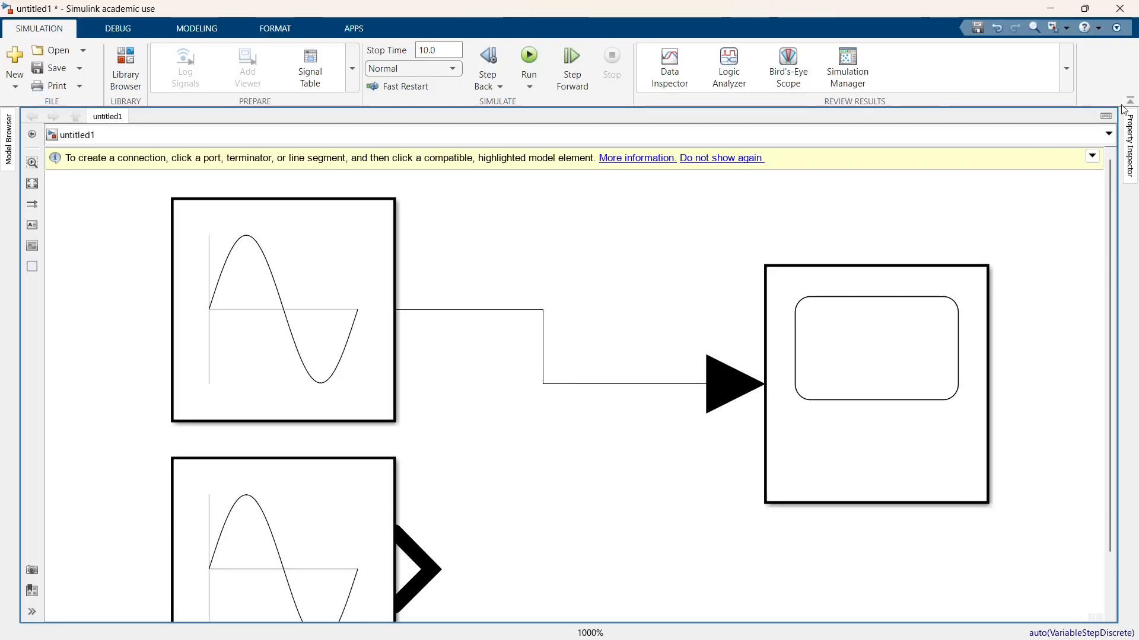
{"action": "left_click", "coordinate": [1092, 157]}
{"action": "left_click", "coordinate": [1092, 157]}
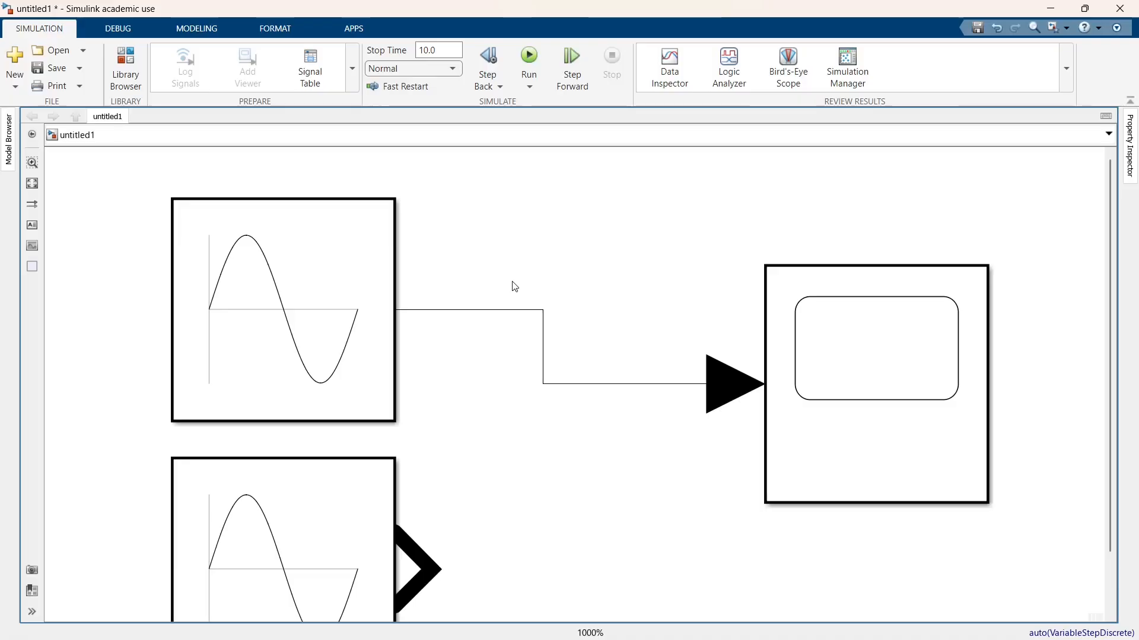
Step: Set the lower Sine Wave block's amplitude to 3 and check the upper Sine Wave block's parameters
{"action": "left_click", "coordinate": [40, 185]}
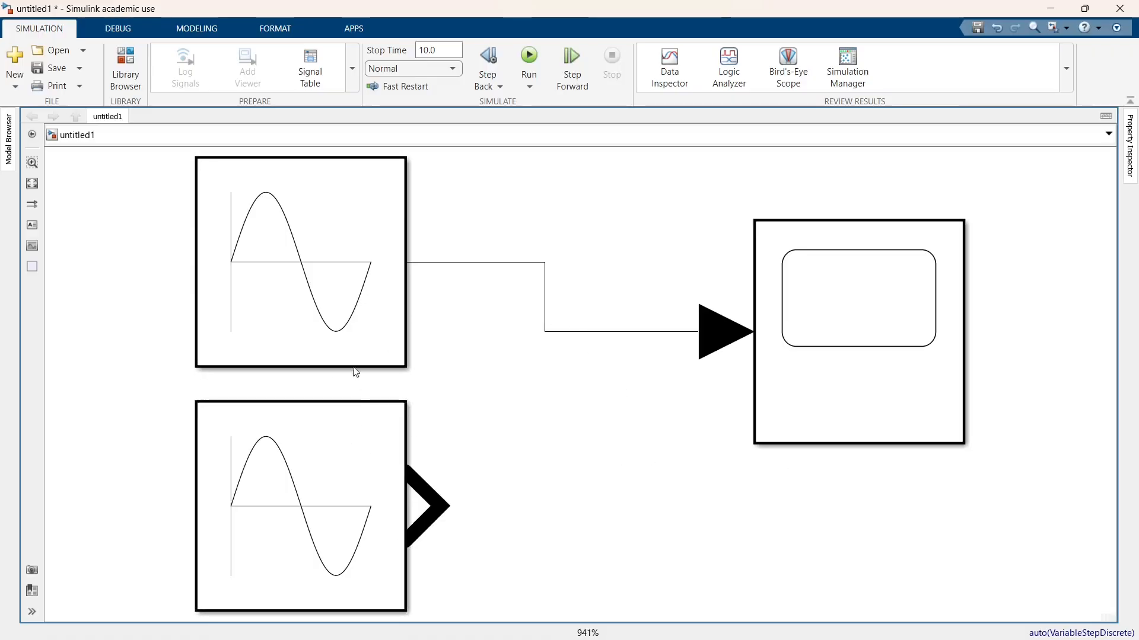
{"action": "double_click", "coordinate": [341, 475]}
{"action": "double_click", "coordinate": [424, 463]}
{"action": "type", "text": "3"}
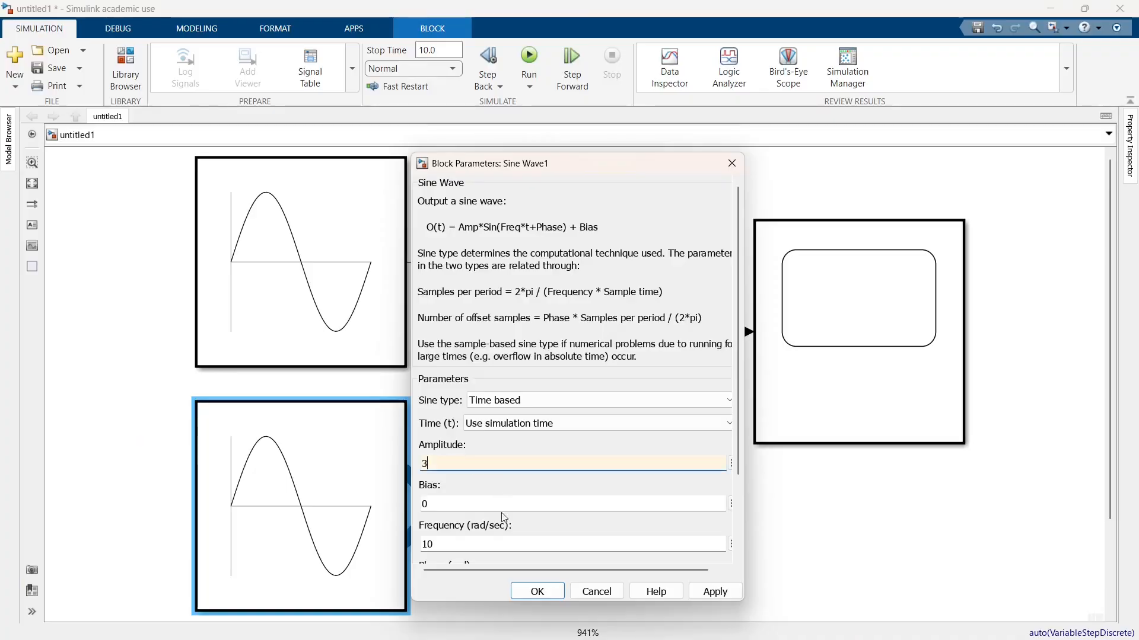
{"action": "left_click", "coordinate": [524, 592]}
{"action": "double_click", "coordinate": [340, 300]}
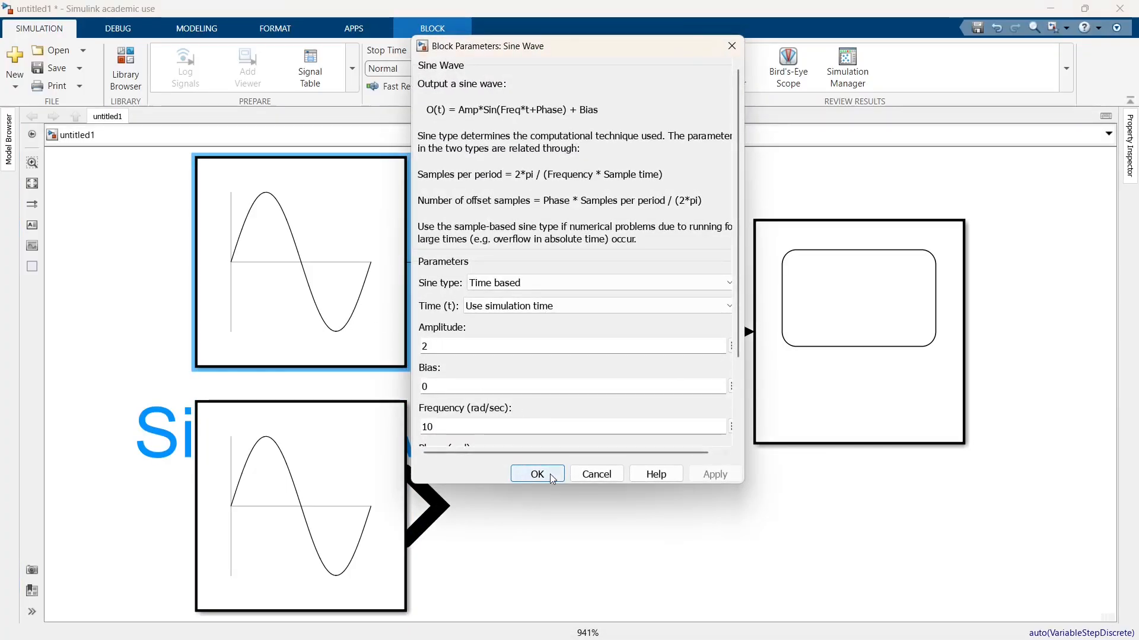
{"action": "left_click", "coordinate": [549, 474]}
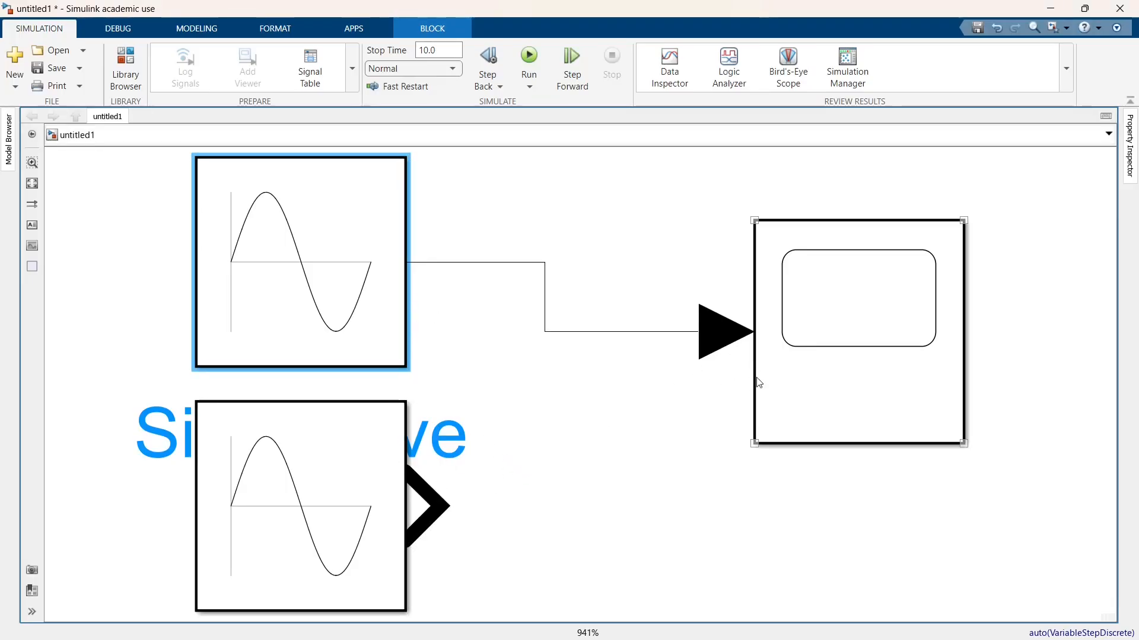
Step: Connect the lower Sine Wave block's output to the Scope as a second input
{"action": "left_click", "coordinate": [534, 508]}
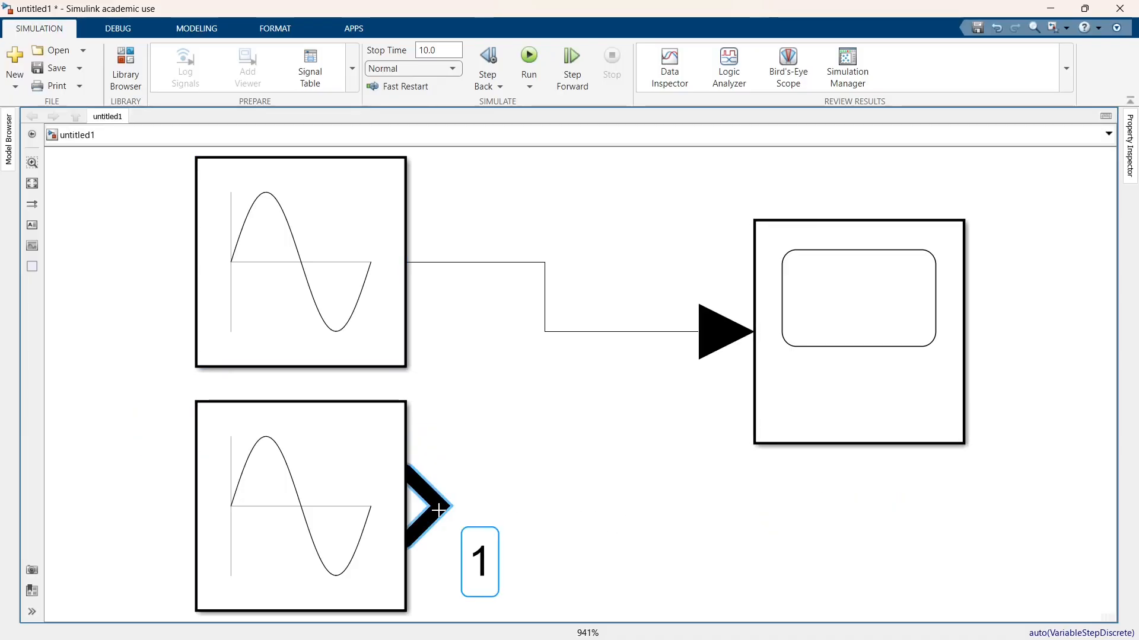
{"action": "mouse_move", "coordinate": [439, 511]}
{"action": "left_mouse_down"}
{"action": "mouse_move", "coordinate": [682, 385]}
{"action": "mouse_move", "coordinate": [747, 378]}
{"action": "left_mouse_up"}
{"action": "left_click_drag", "start_coordinate": [748, 377], "coordinate": [752, 378]}
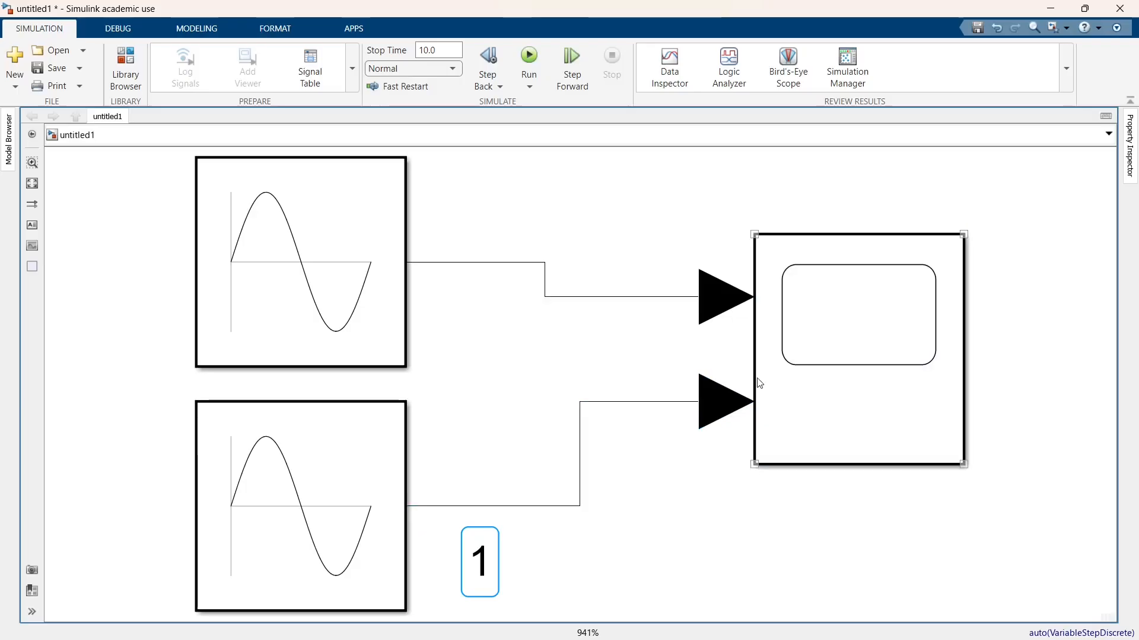
{"action": "left_click", "coordinate": [792, 377]}
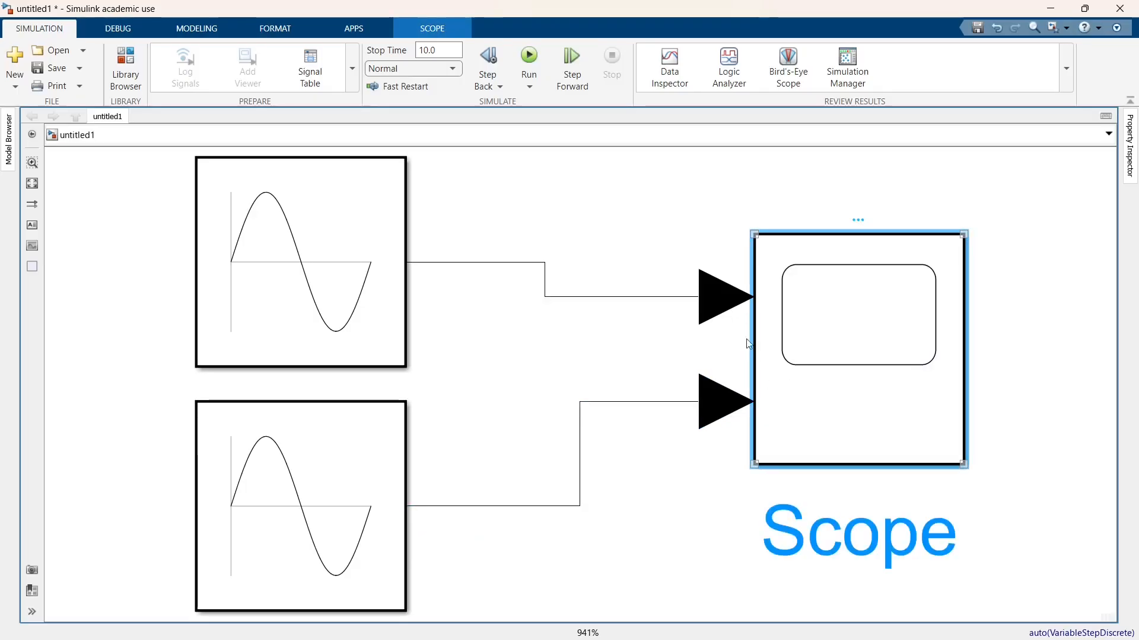
Step: Run the simulation and display both signals in the Scope with the axes scaled to fit them
{"action": "left_click", "coordinate": [540, 59]}
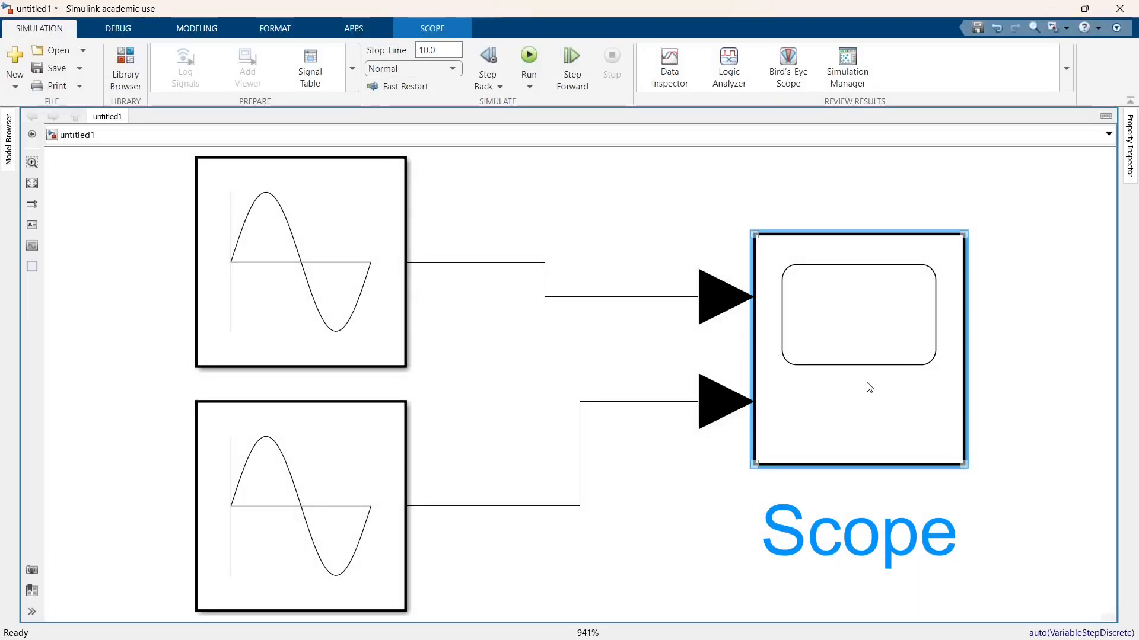
{"action": "double_click", "coordinate": [869, 387]}
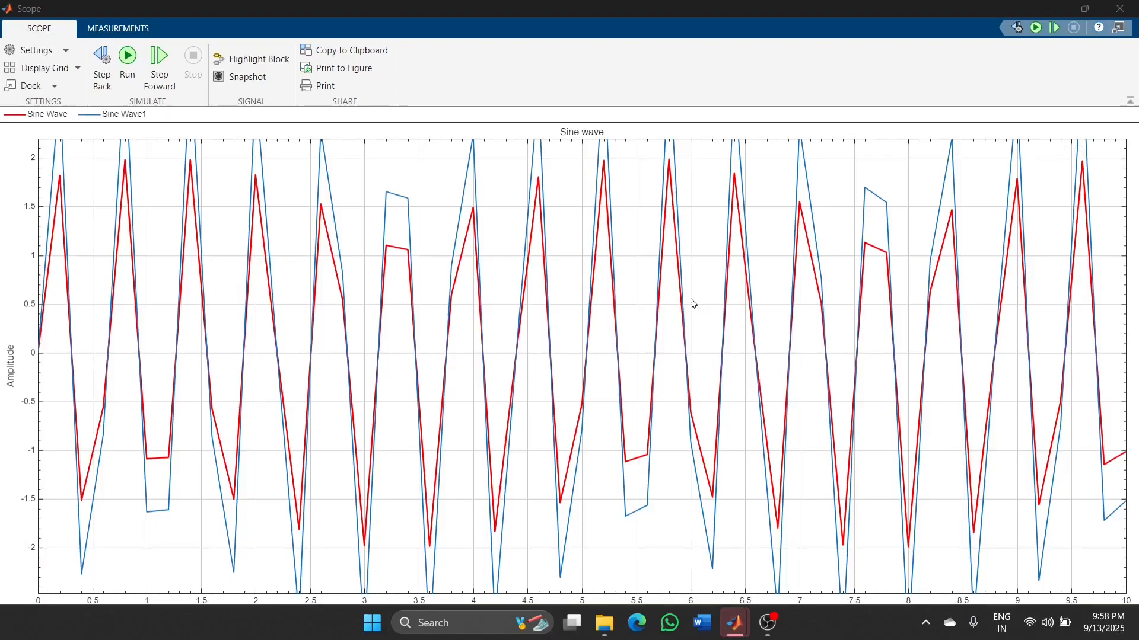
{"action": "mouse_move", "coordinate": [1116, 153]}
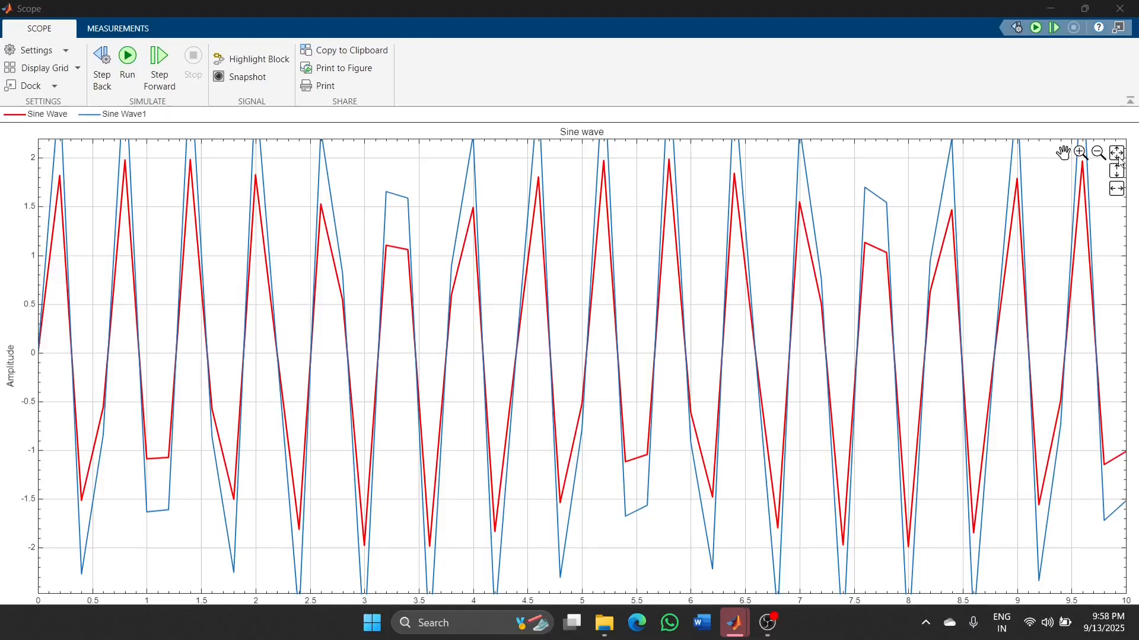
{"action": "left_click", "coordinate": [1117, 156]}
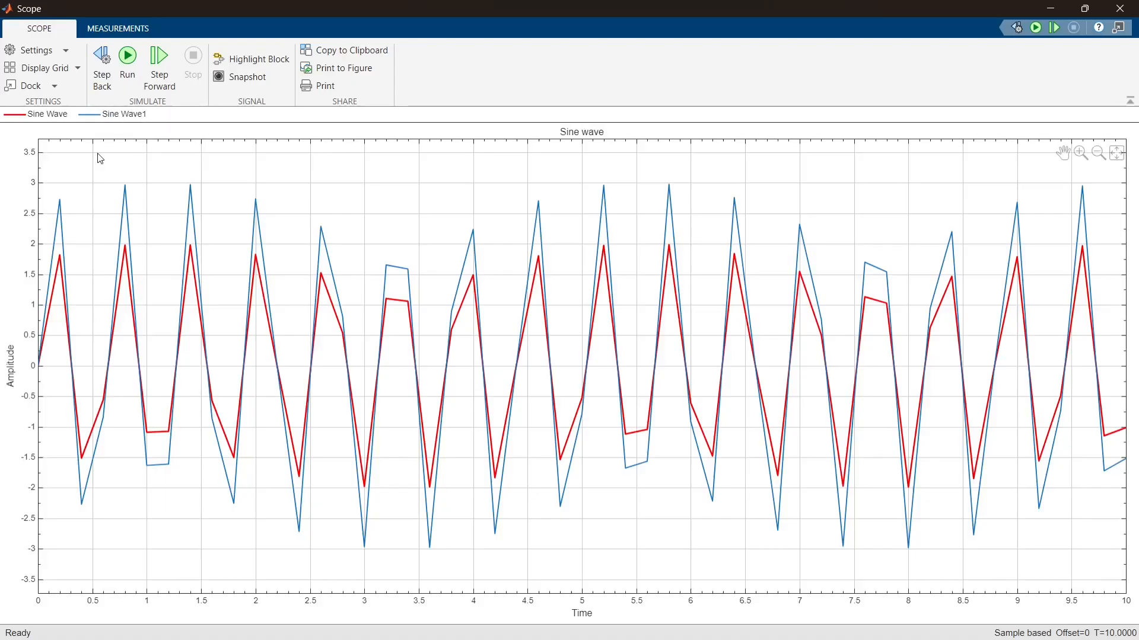
Step: Set the Scope's display grid to one row and two columns, showing the two signals side by side
{"action": "left_click", "coordinate": [69, 68]}
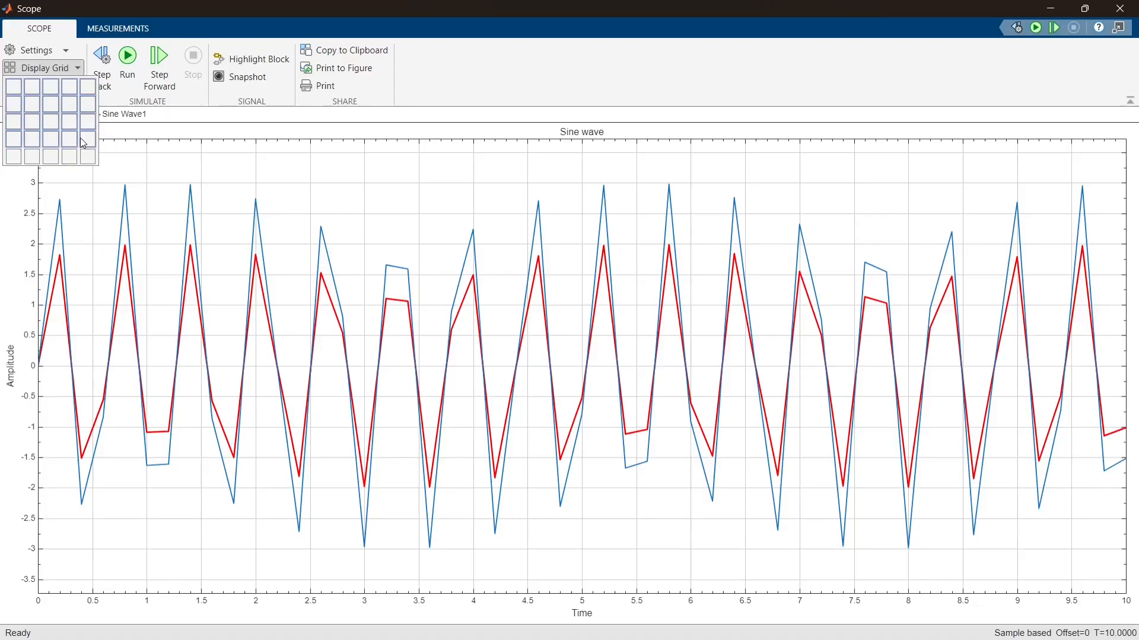
{"action": "left_click", "coordinate": [28, 93]}
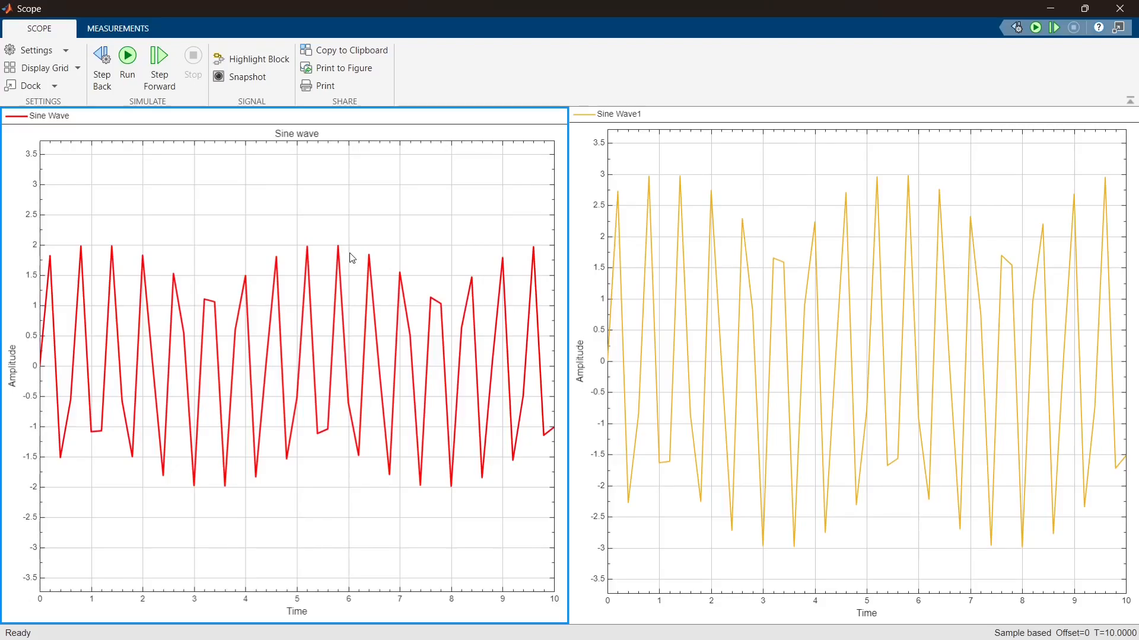
Step: Set the Scope's display grid to two rows and one column, stacking the two signals
{"action": "left_click", "coordinate": [71, 71]}
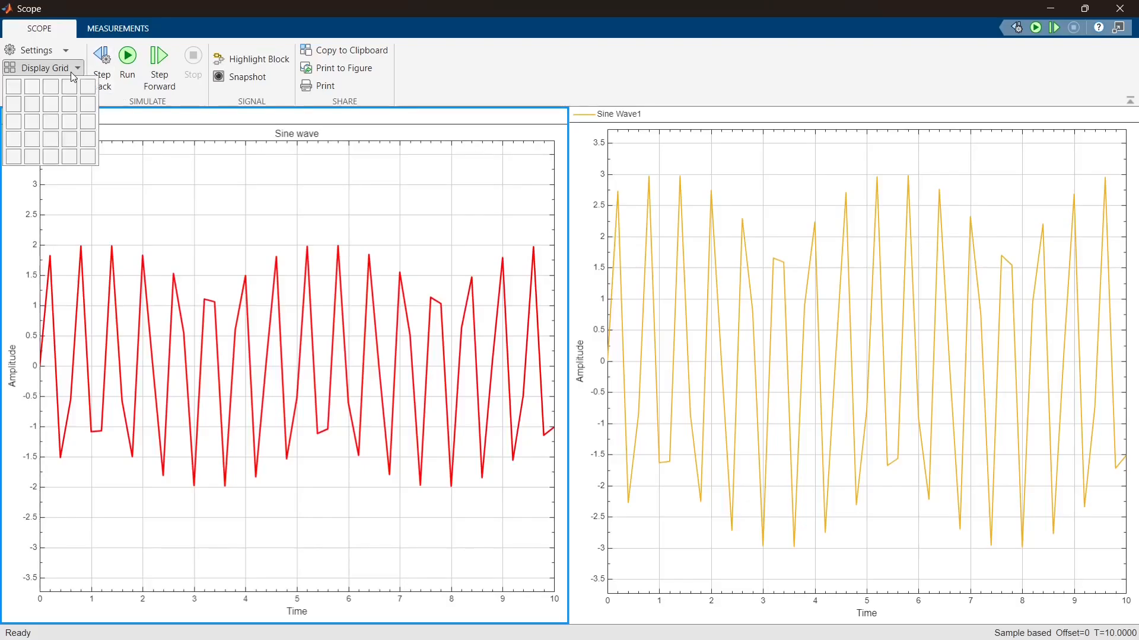
{"action": "left_click", "coordinate": [14, 104]}
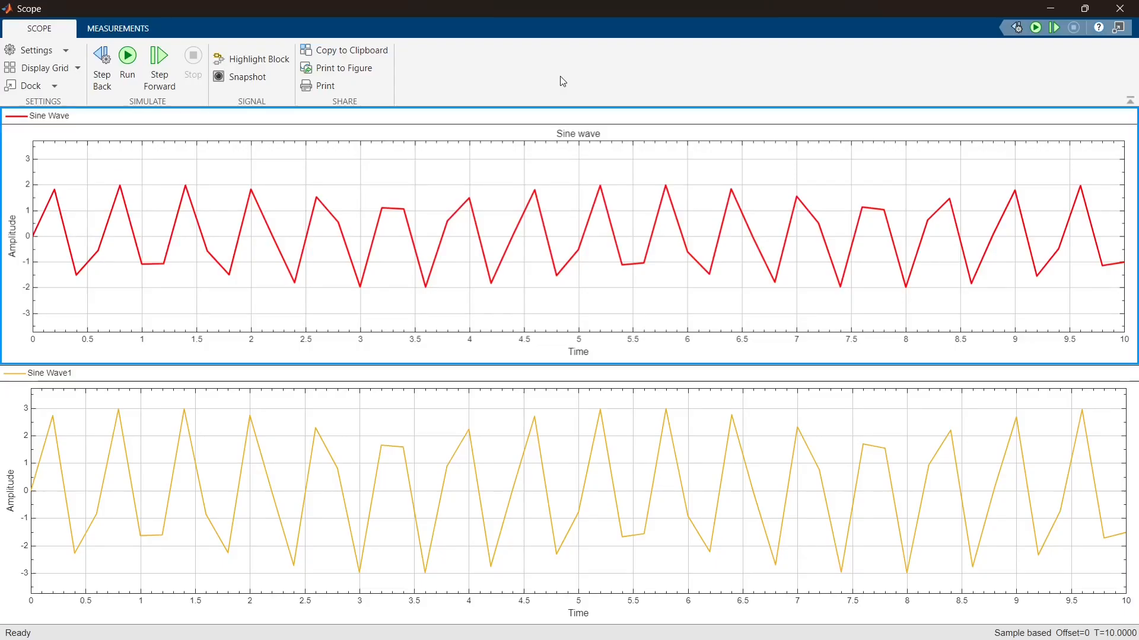
{"action": "left_click", "coordinate": [66, 69]}
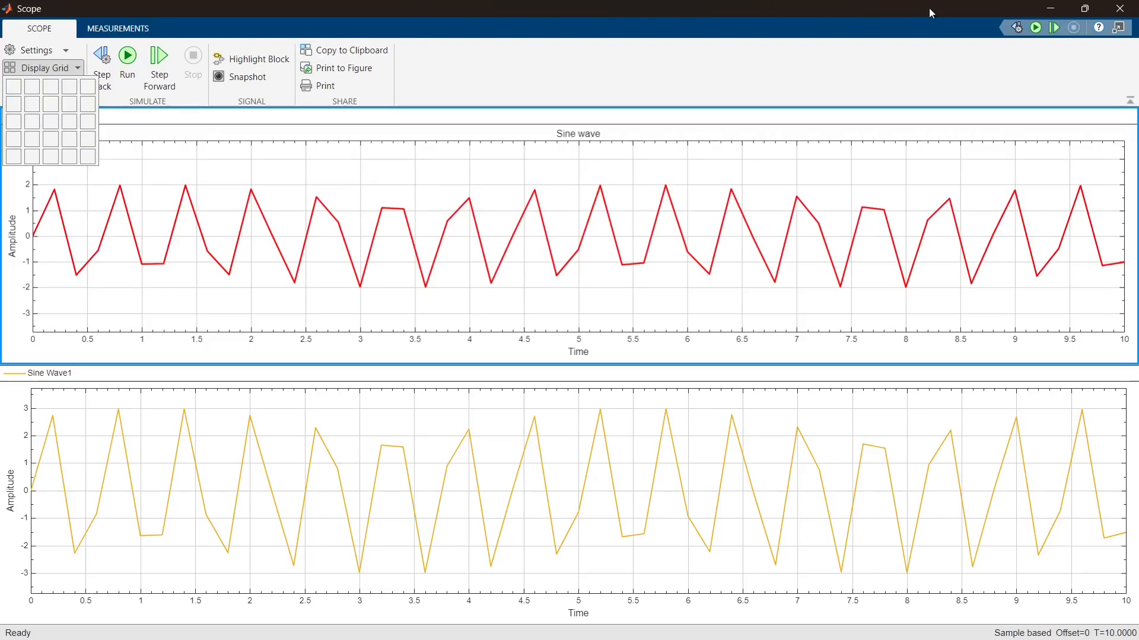
Step: Return to the model and duplicate the two Sine Wave blocks directly below the originals
{"action": "left_click", "coordinate": [1052, 15]}
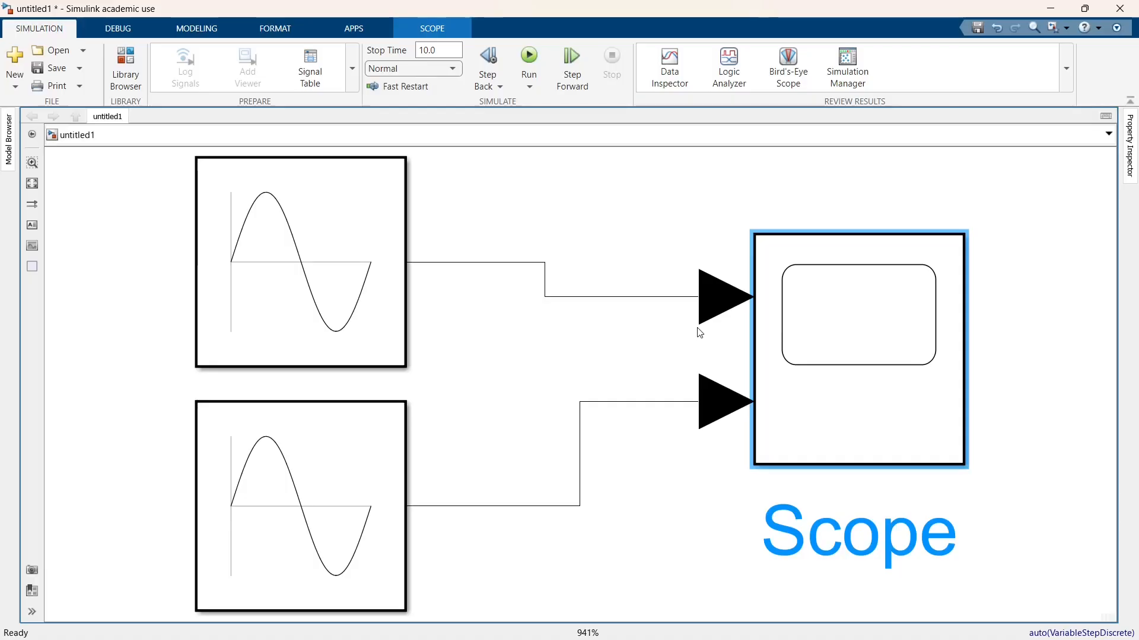
{"action": "scroll", "coordinate": [698, 332], "scroll_direction": "down", "scroll_amount": 3}
{"action": "left_click_drag", "start_coordinate": [526, 259], "coordinate": [595, 406]}
{"action": "left_click_drag", "start_coordinate": [582, 311], "coordinate": [583, 461]}
{"action": "scroll", "coordinate": [548, 421], "scroll_direction": "down", "scroll_amount": 4}
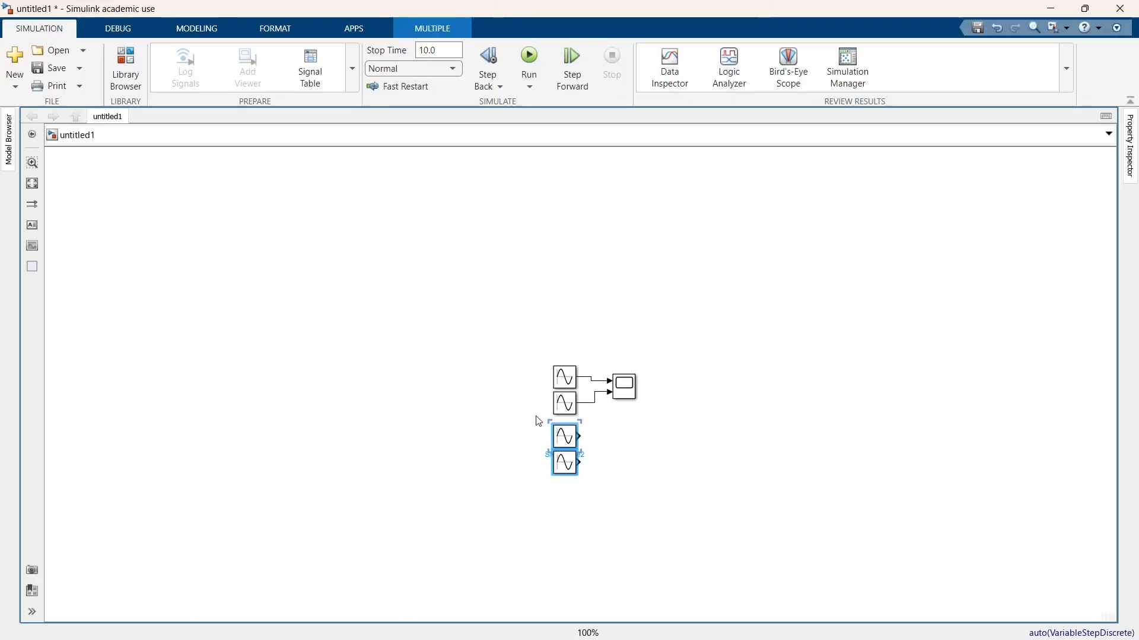
Step: Duplicate all four Sine Wave blocks below the existing column to make eight sources
{"action": "left_click", "coordinate": [537, 360]}
{"action": "left_click_drag", "start_coordinate": [529, 346], "coordinate": [576, 476]}
{"action": "left_click_drag", "start_coordinate": [561, 381], "coordinate": [561, 496]}
Step: Enlarge the Scope block and connect the six added Sine Wave outputs to it as additional inputs
{"action": "left_click", "coordinate": [668, 453]}
{"action": "left_click_drag", "start_coordinate": [623, 388], "coordinate": [697, 573]}
{"action": "mouse_move", "coordinate": [579, 437]}
{"action": "left_mouse_down"}
{"action": "mouse_move", "coordinate": [592, 480]}
{"action": "mouse_move", "coordinate": [644, 544]}
{"action": "left_mouse_up"}
{"action": "left_click_drag", "start_coordinate": [581, 456], "coordinate": [657, 564]}
{"action": "left_click", "coordinate": [644, 564]}
{"action": "left_click_drag", "start_coordinate": [579, 518], "coordinate": [652, 575]}
{"action": "left_click_drag", "start_coordinate": [587, 553], "coordinate": [664, 574]}
{"action": "left_click_drag", "start_coordinate": [580, 577], "coordinate": [660, 574]}
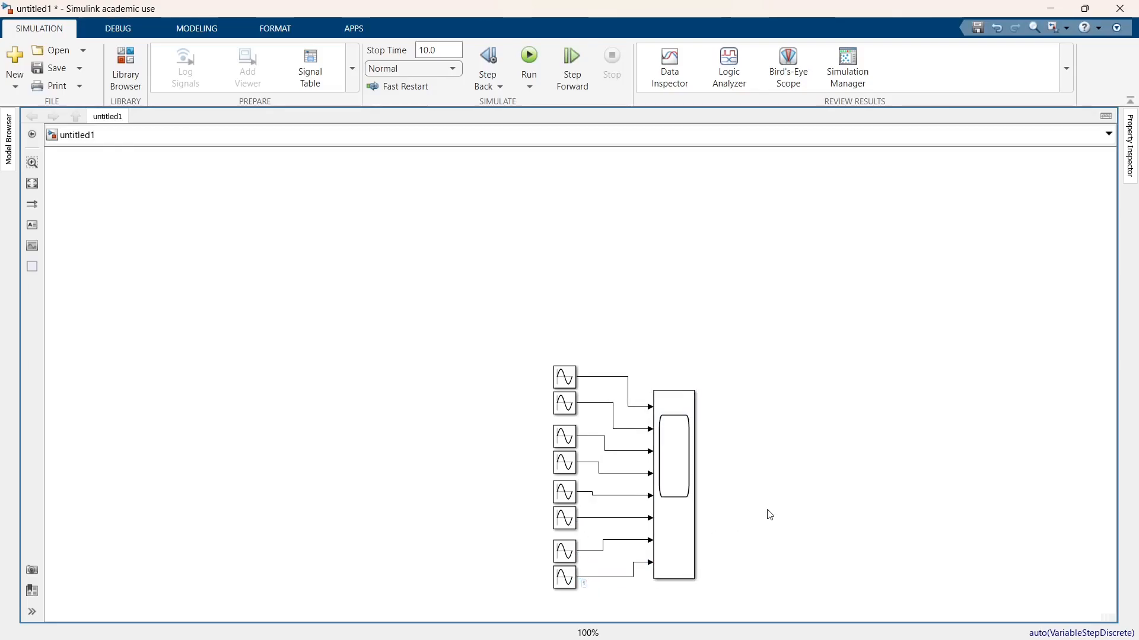
Step: Run the simulation from the Scope window and set its display grid to four rows and two columns
{"action": "double_click", "coordinate": [671, 504]}
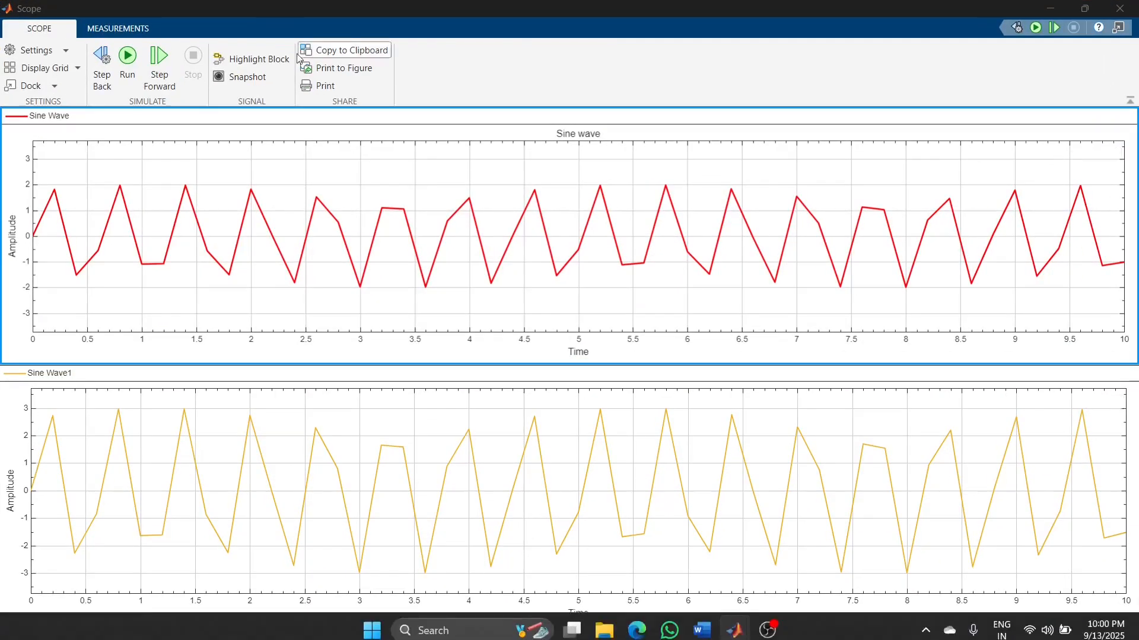
{"action": "left_click", "coordinate": [136, 59]}
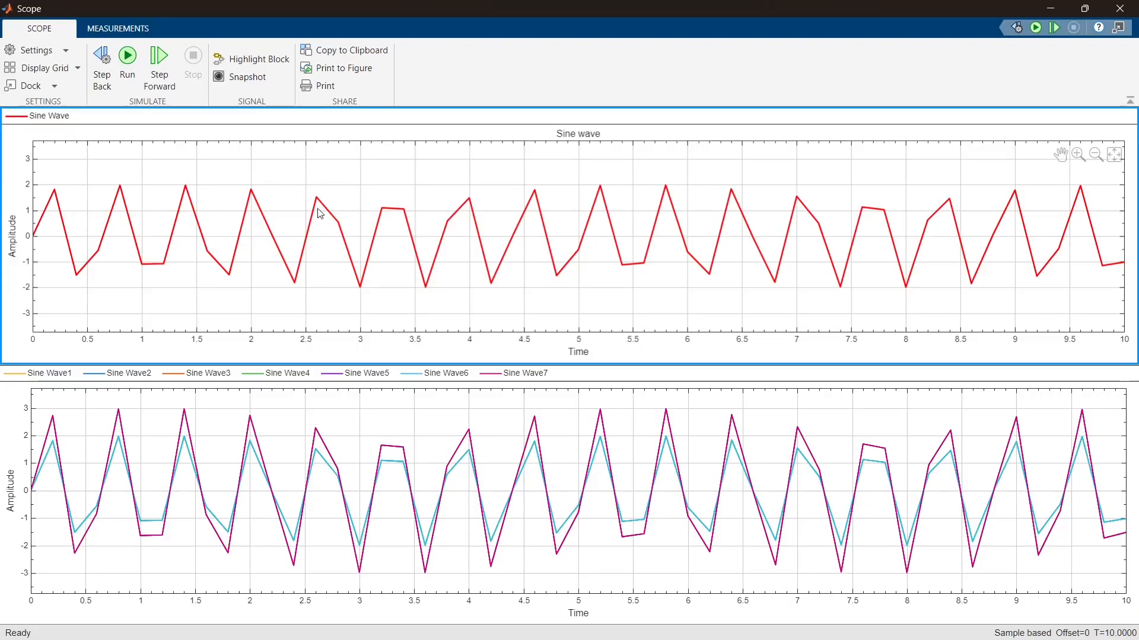
{"action": "left_click", "coordinate": [48, 70]}
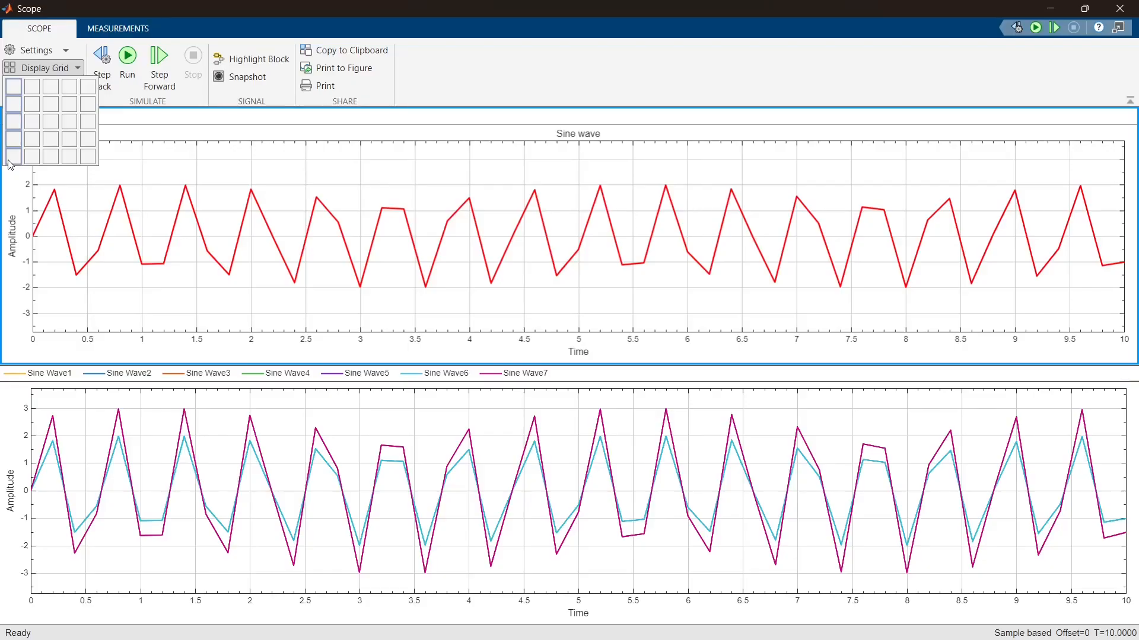
{"action": "left_click", "coordinate": [34, 138]}
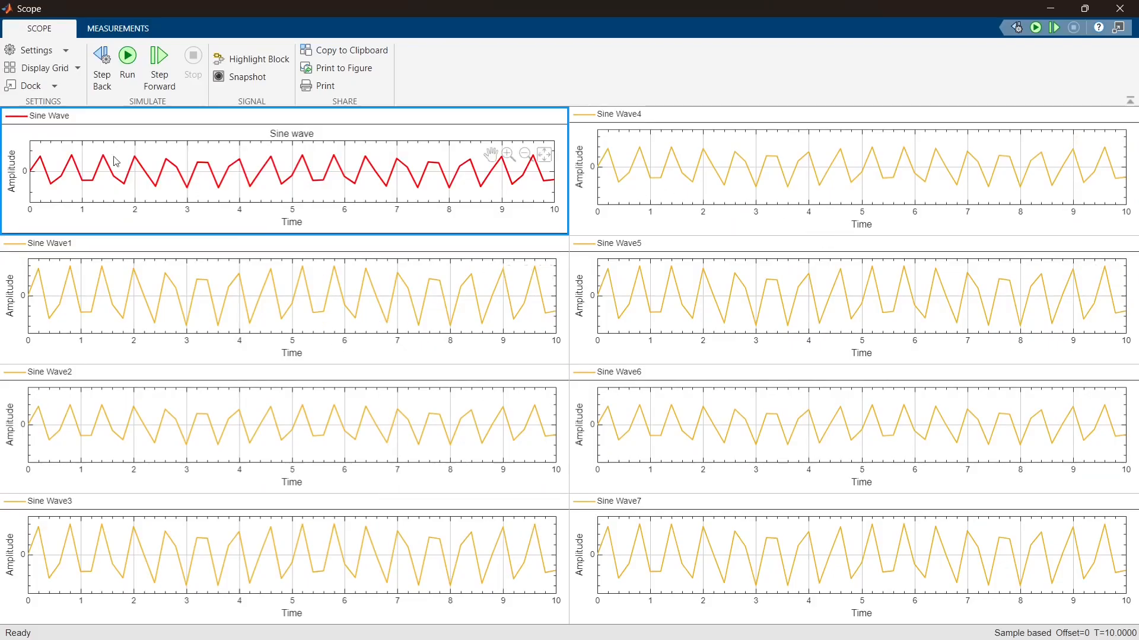
Step: In the Scope's settings, choose Display 3 as the active display and set its line color to bright green
{"action": "left_click", "coordinate": [43, 51]}
{"action": "left_click", "coordinate": [335, 165]}
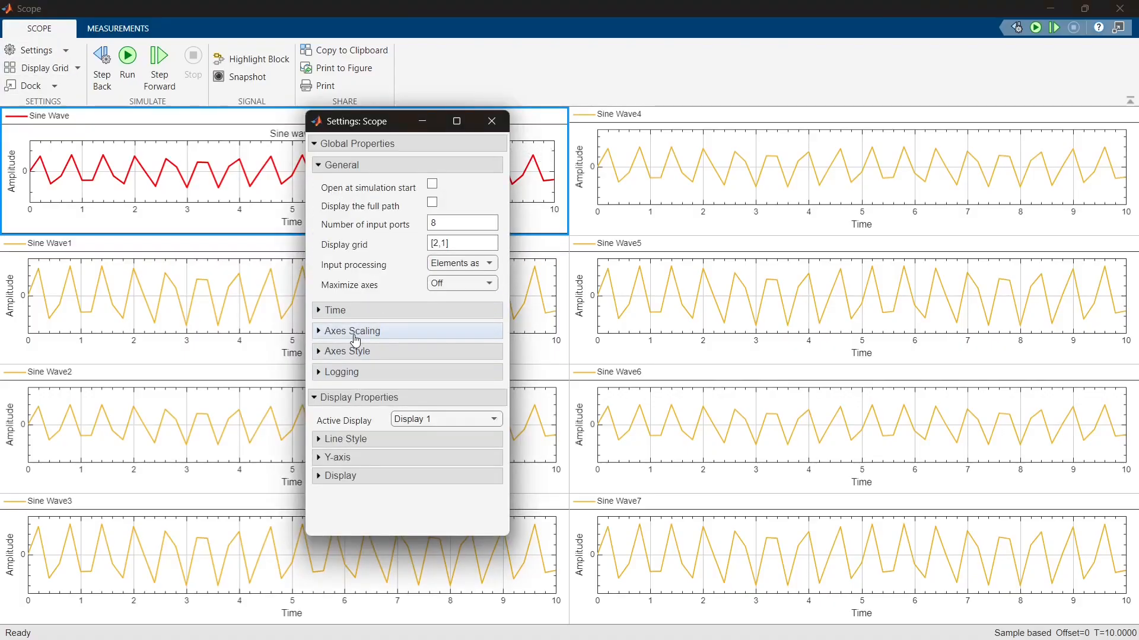
{"action": "left_click", "coordinate": [356, 438]}
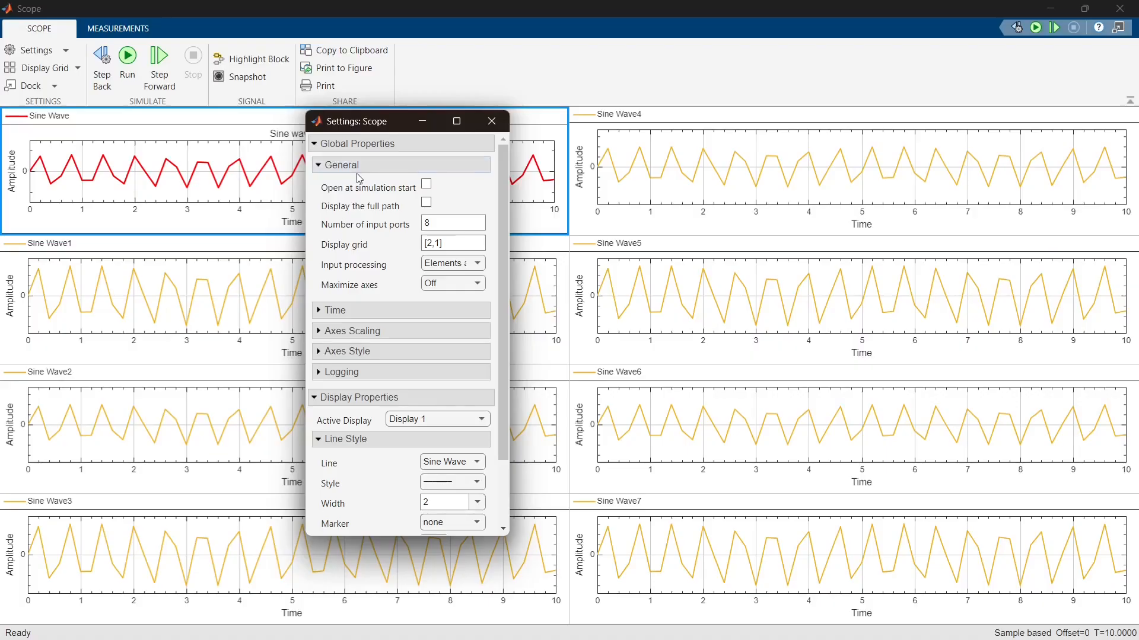
{"action": "left_click", "coordinate": [358, 169]}
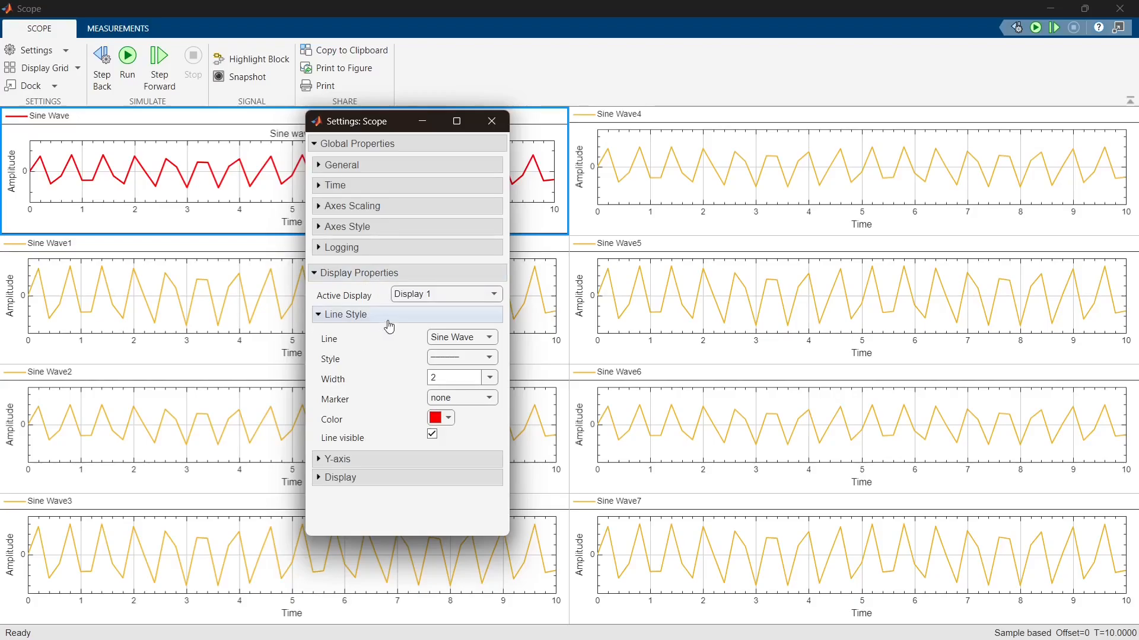
{"action": "left_click", "coordinate": [439, 297]}
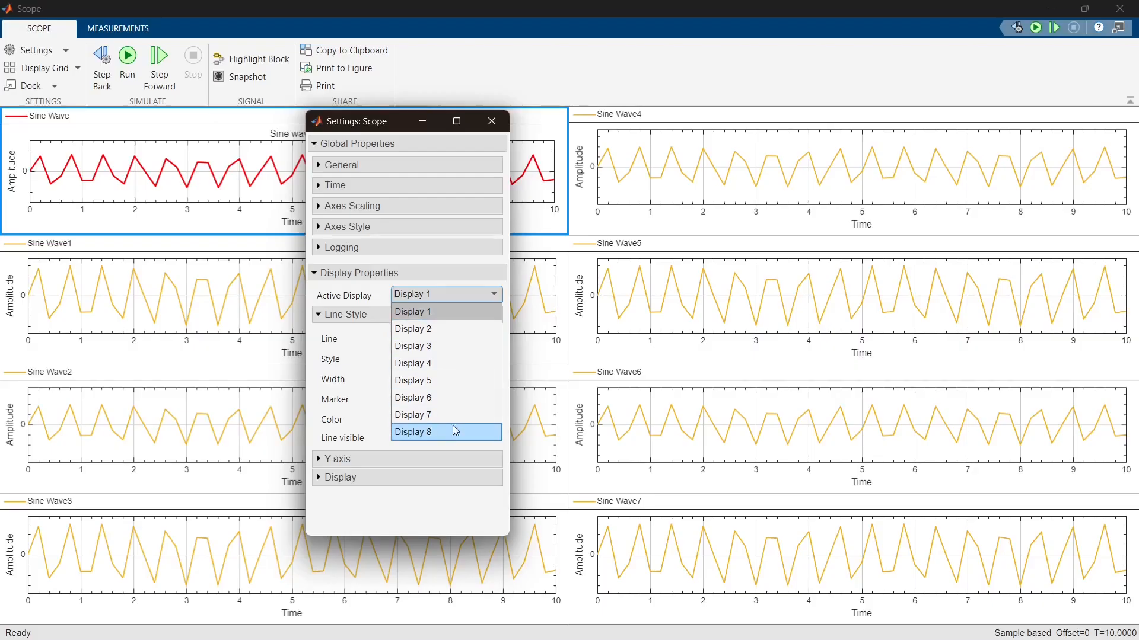
{"action": "left_click", "coordinate": [435, 311]}
{"action": "left_click", "coordinate": [436, 301]}
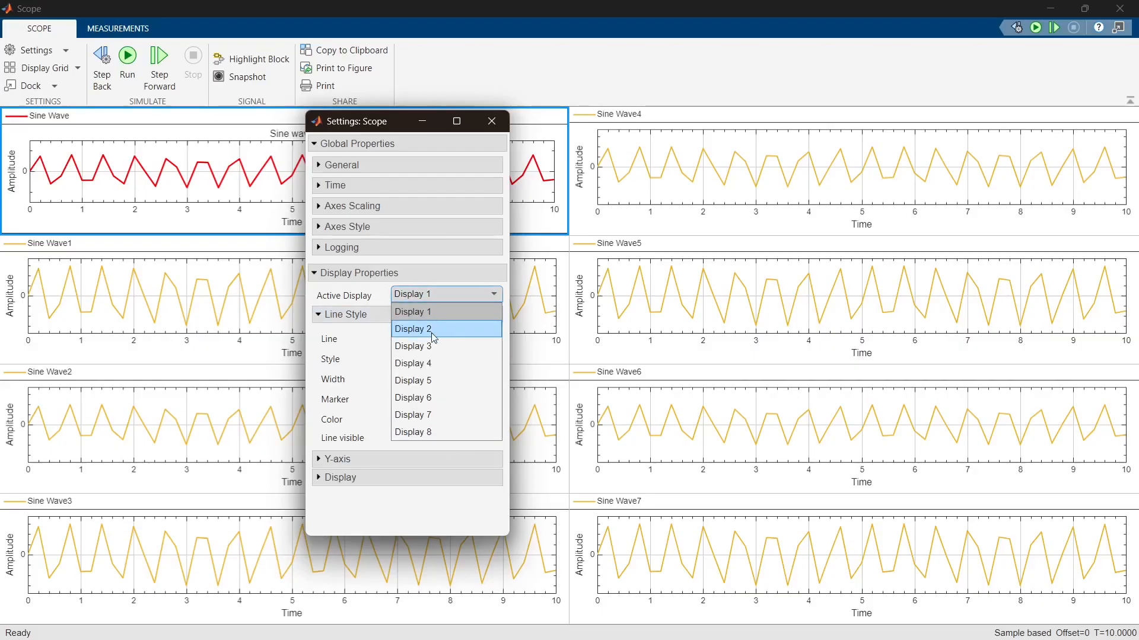
{"action": "left_click", "coordinate": [439, 329]}
{"action": "left_click", "coordinate": [443, 296]}
{"action": "left_click", "coordinate": [439, 344]}
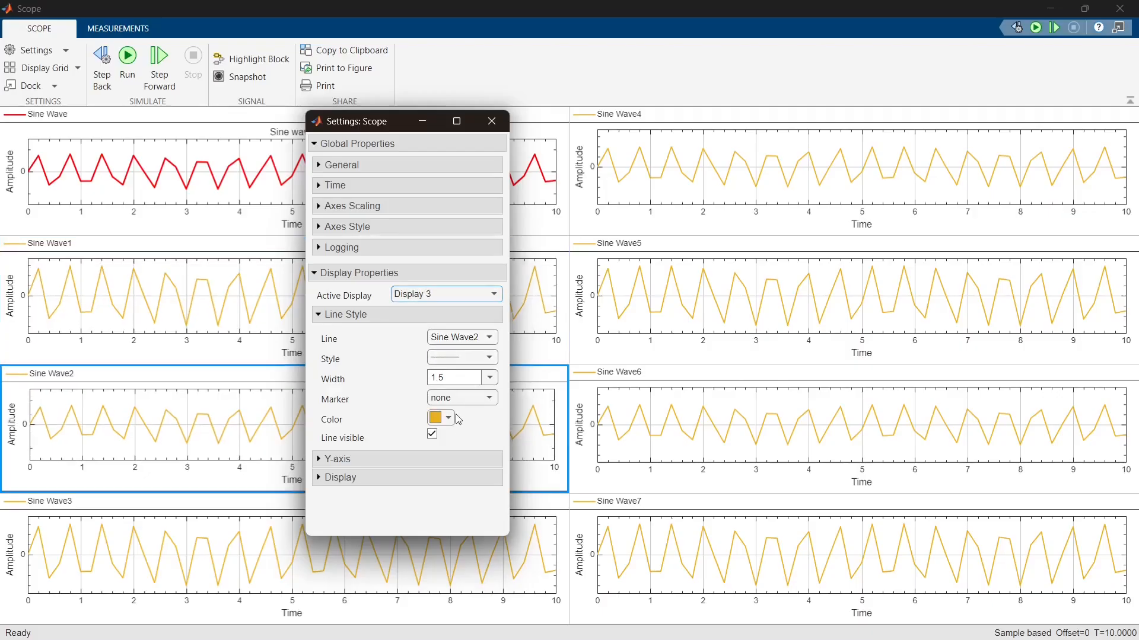
{"action": "left_click", "coordinate": [444, 418]}
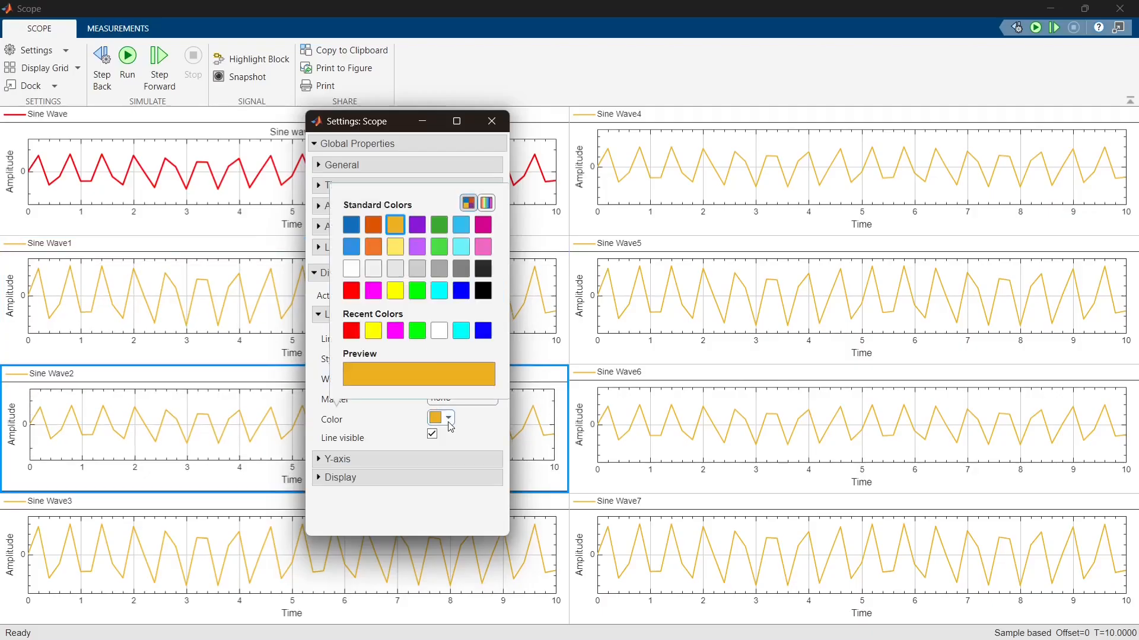
{"action": "left_click", "coordinate": [417, 291]}
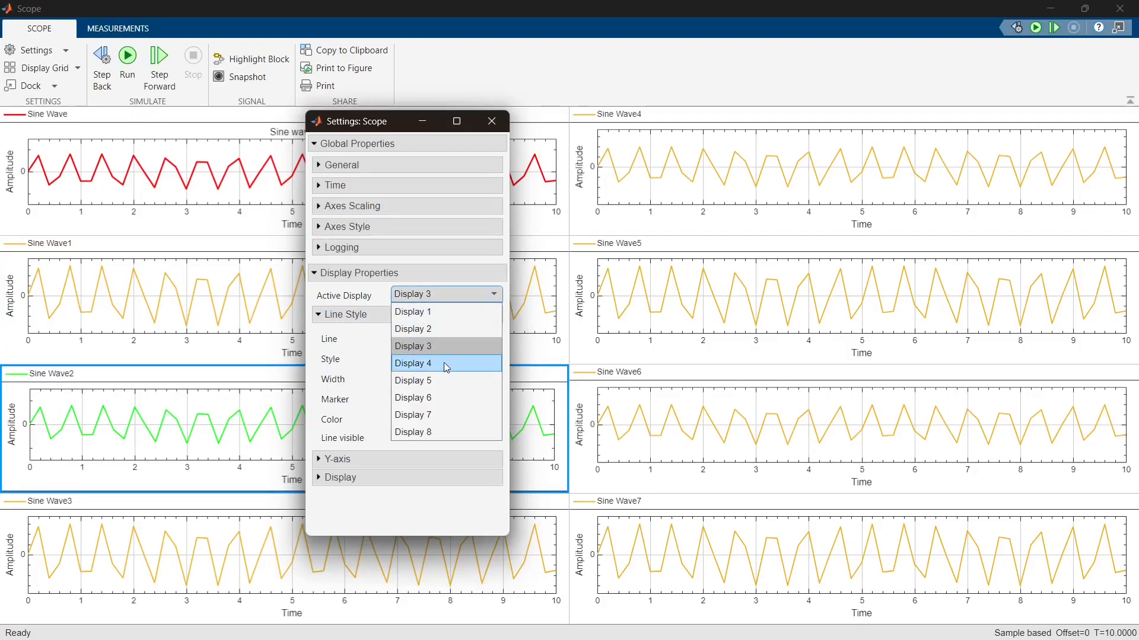
Step: Set Display 4's line color to blue and Display 5's line color to light pink
{"action": "left_click", "coordinate": [443, 363]}
{"action": "left_click", "coordinate": [440, 418]}
{"action": "left_click", "coordinate": [481, 335]}
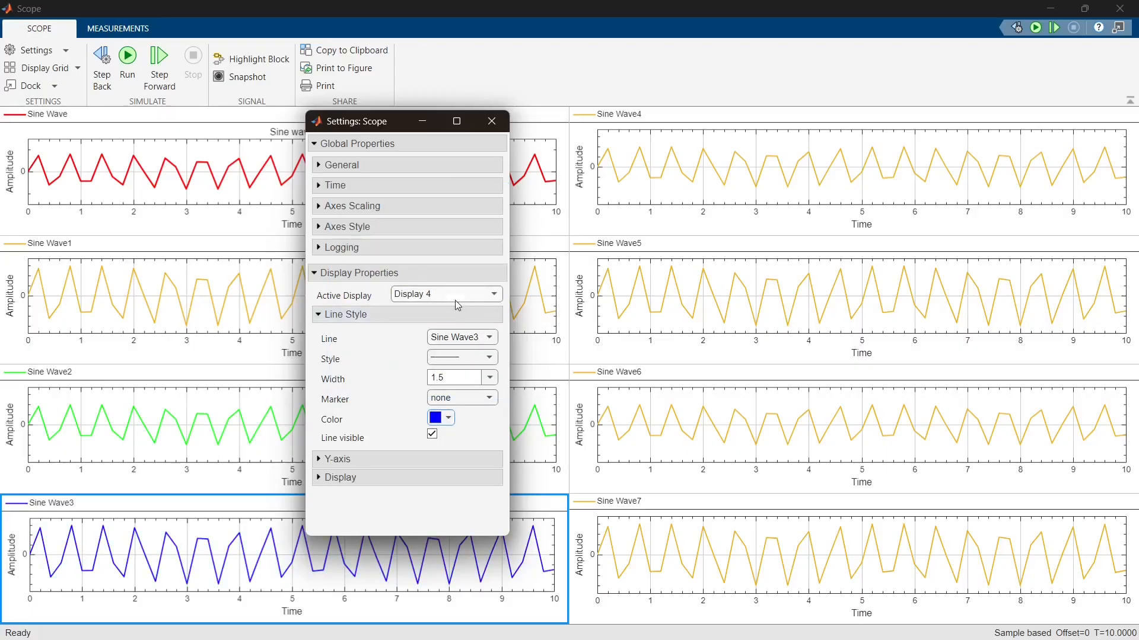
{"action": "left_click", "coordinate": [454, 300]}
{"action": "left_click", "coordinate": [437, 384]}
{"action": "left_click", "coordinate": [448, 417]}
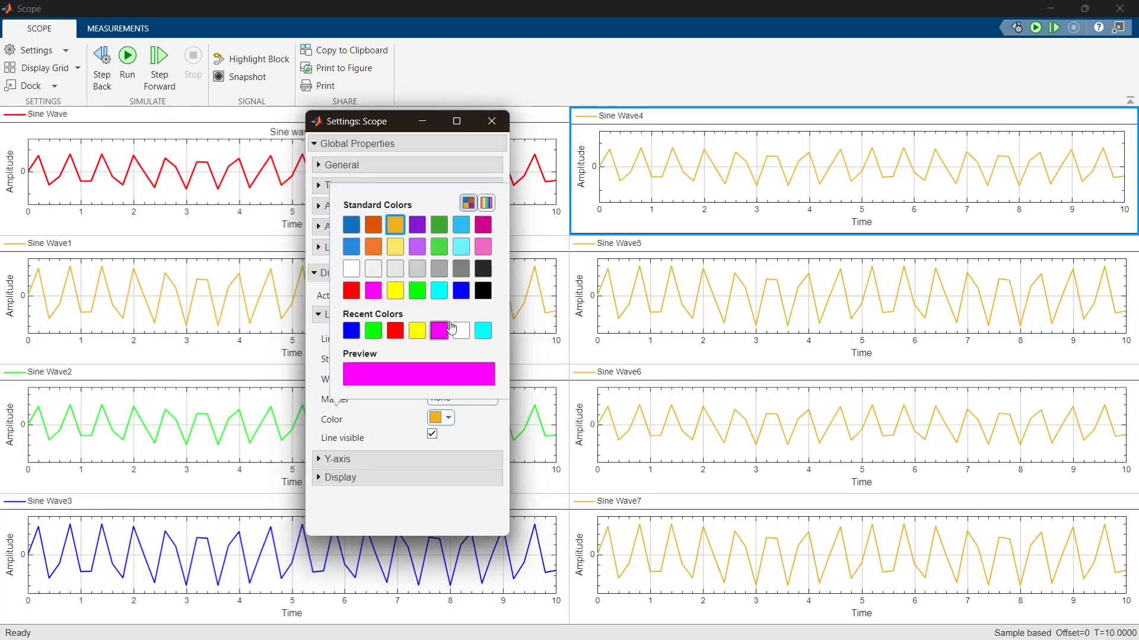
{"action": "left_click", "coordinate": [480, 254]}
Step: Set Display 6's line color to orange and Display 7's line color to near-black gray
{"action": "left_click", "coordinate": [463, 296]}
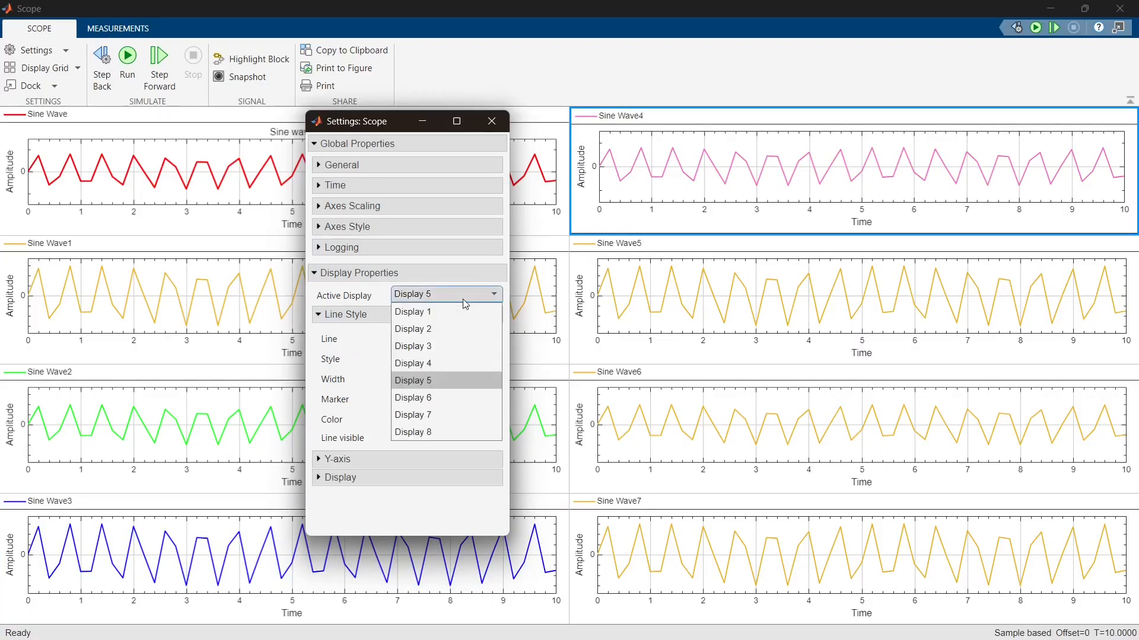
{"action": "left_click", "coordinate": [446, 399]}
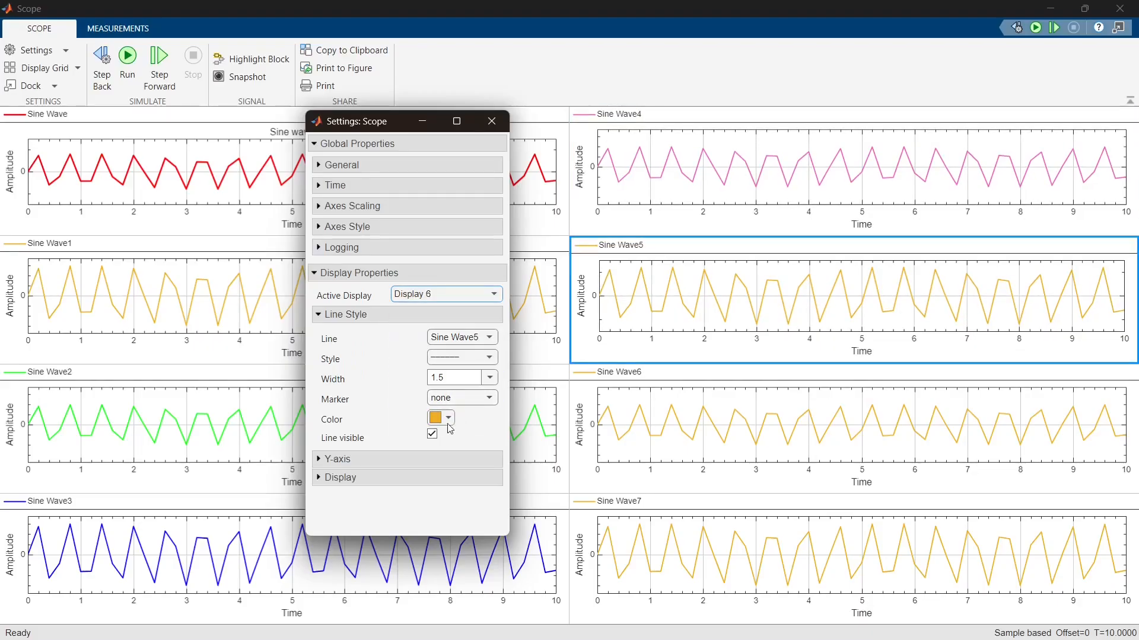
{"action": "left_click", "coordinate": [449, 416]}
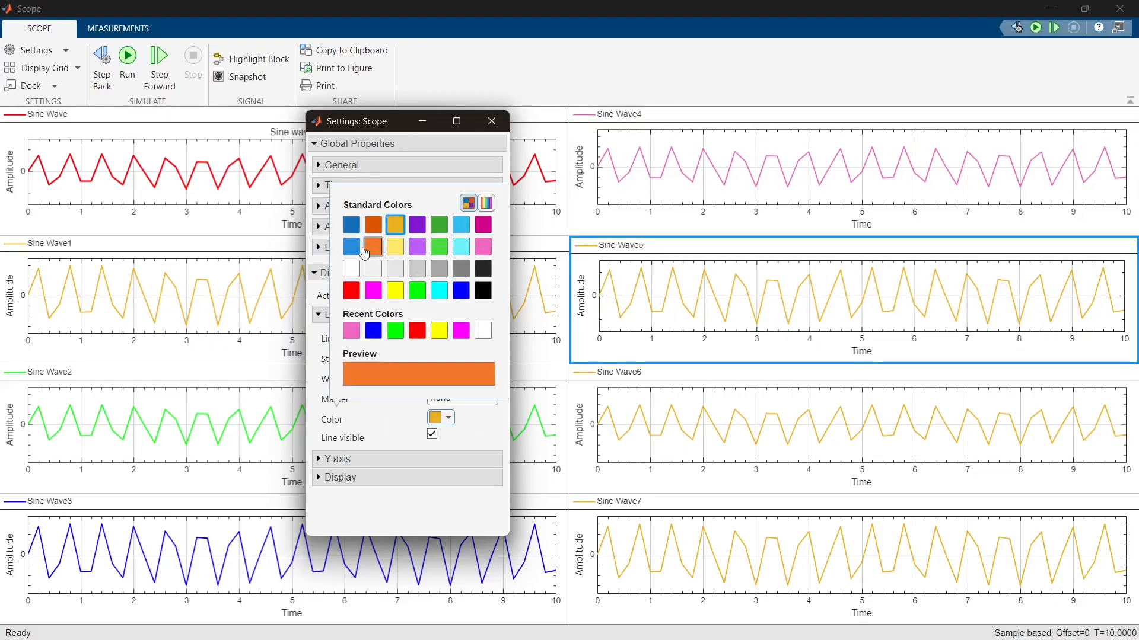
{"action": "left_click", "coordinate": [380, 254]}
{"action": "left_click", "coordinate": [443, 297]}
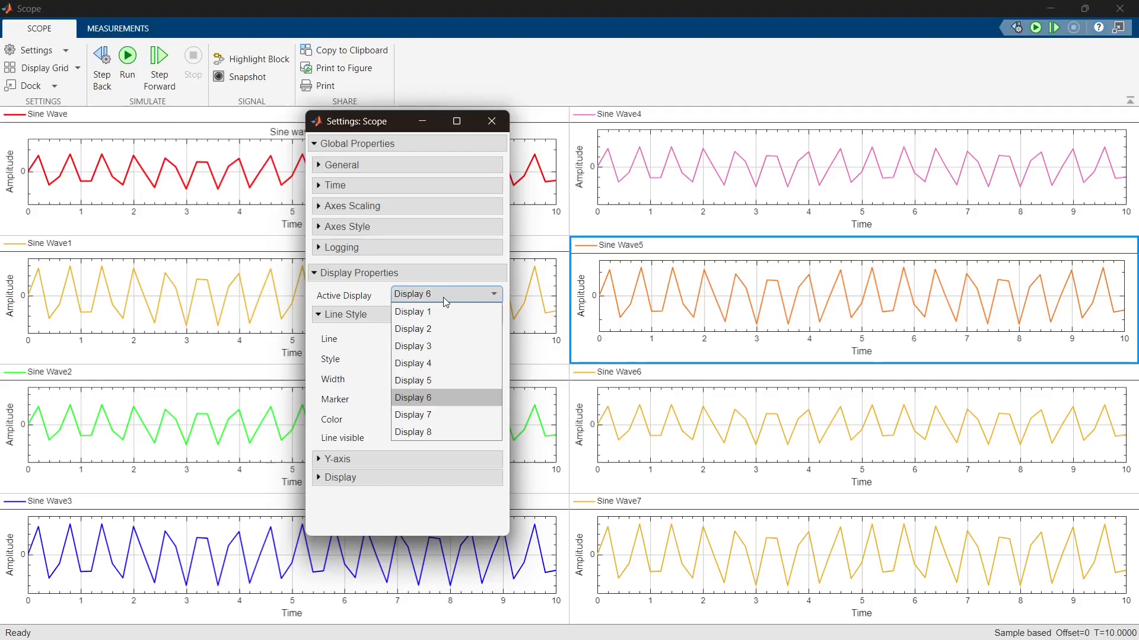
{"action": "left_click", "coordinate": [440, 399]}
{"action": "left_click", "coordinate": [438, 421]}
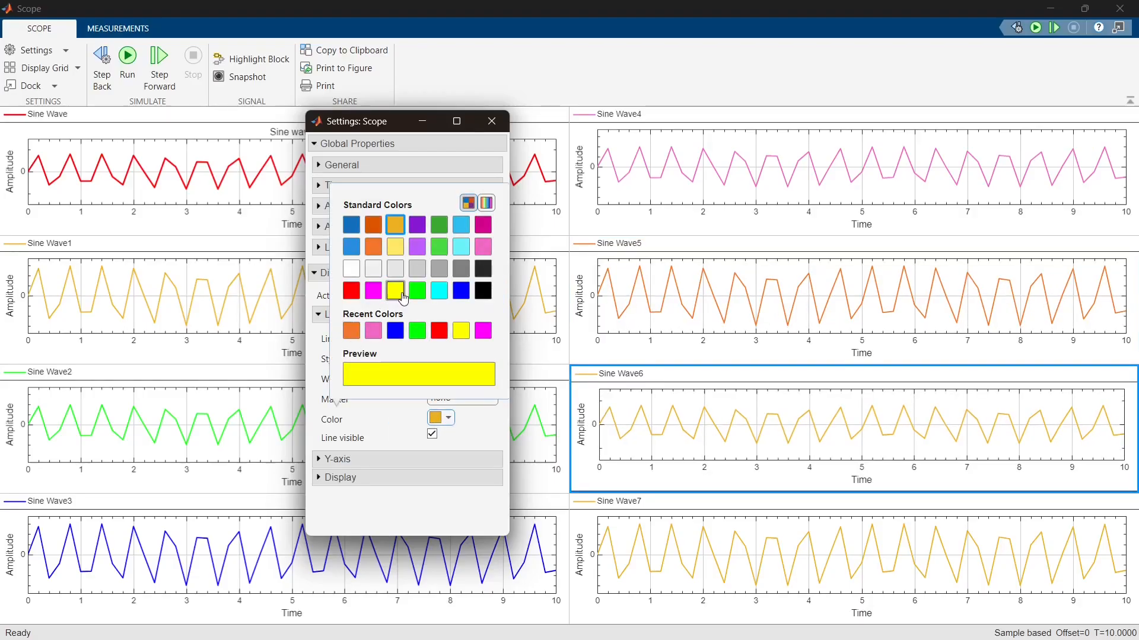
{"action": "left_click", "coordinate": [482, 270]}
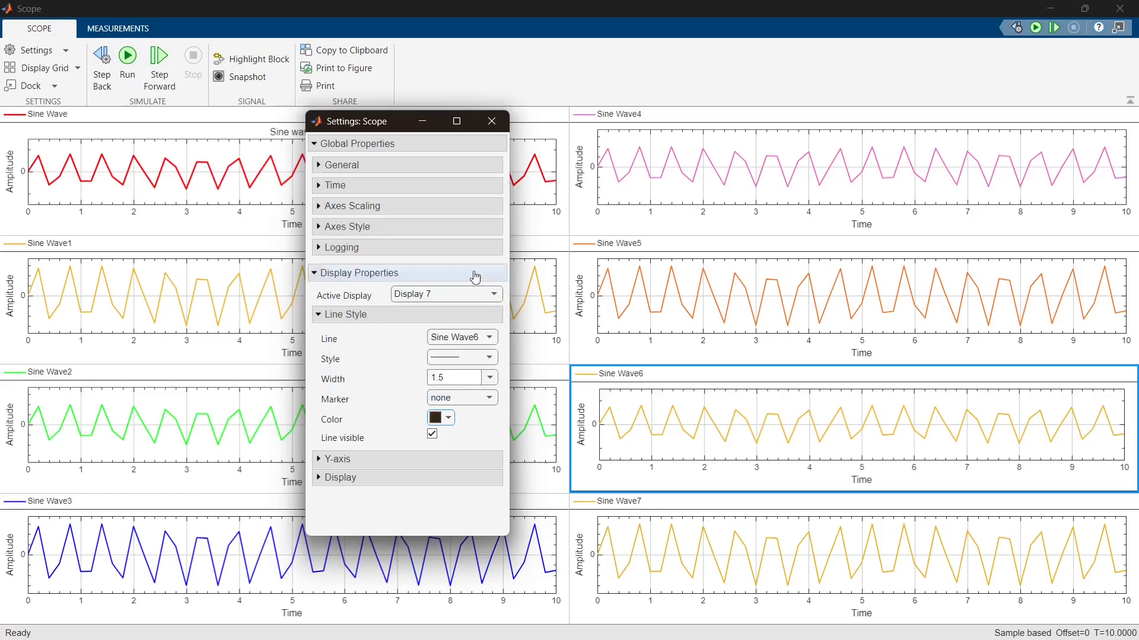
Step: Make Display 8 the active display and set its line color to dark magenta
{"action": "left_click", "coordinate": [446, 291]}
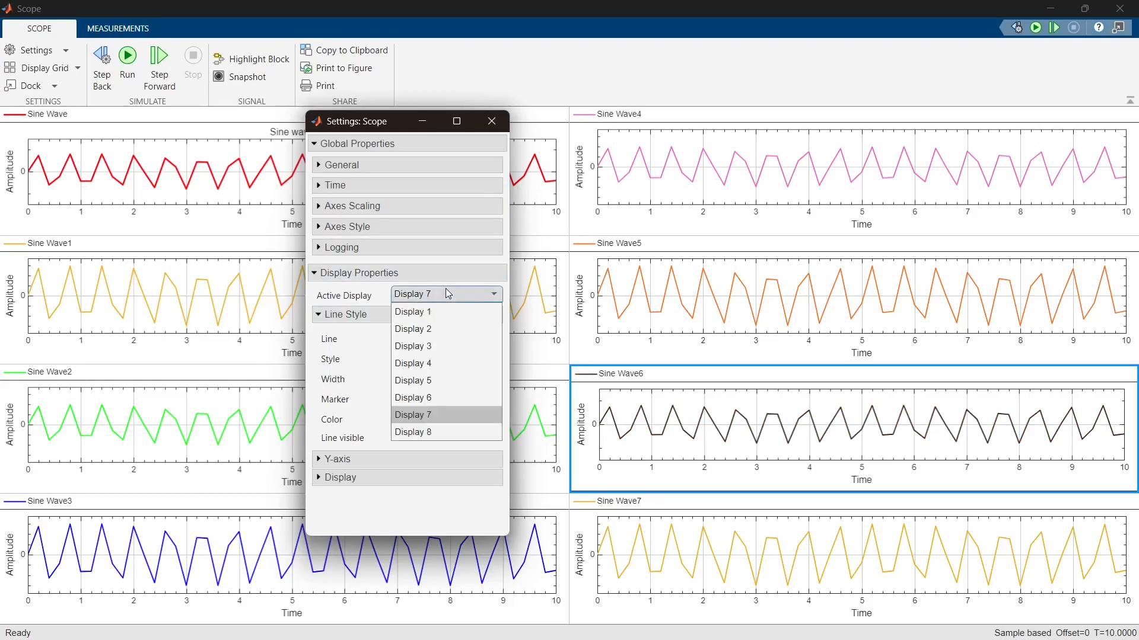
{"action": "left_click", "coordinate": [438, 432]}
{"action": "left_click", "coordinate": [488, 398]}
{"action": "left_click", "coordinate": [385, 408]}
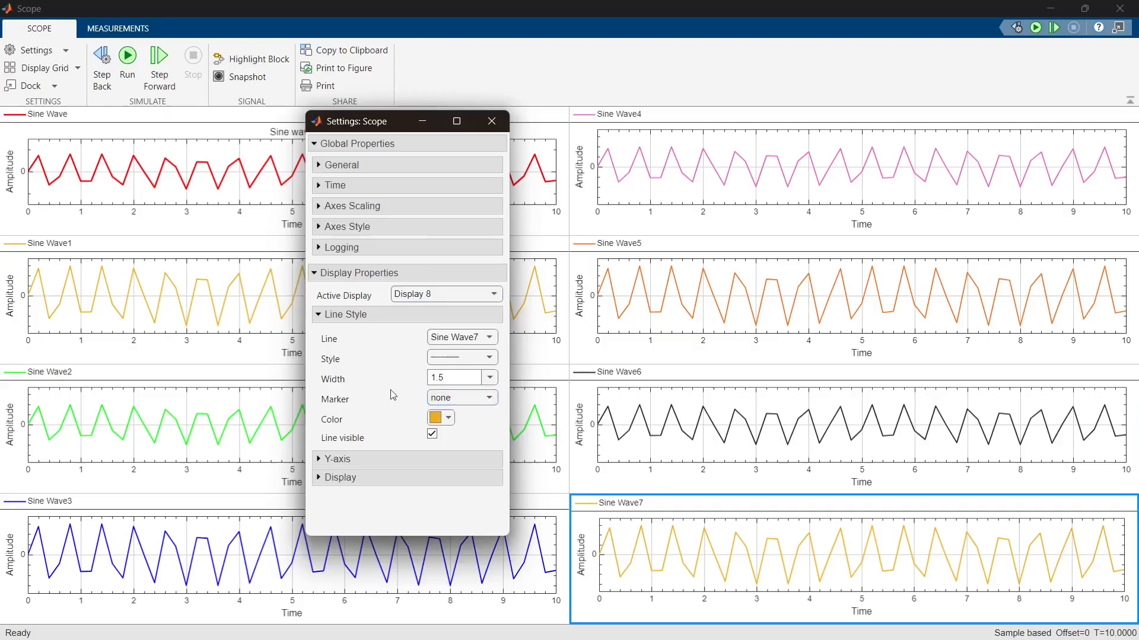
{"action": "left_click", "coordinate": [446, 419]}
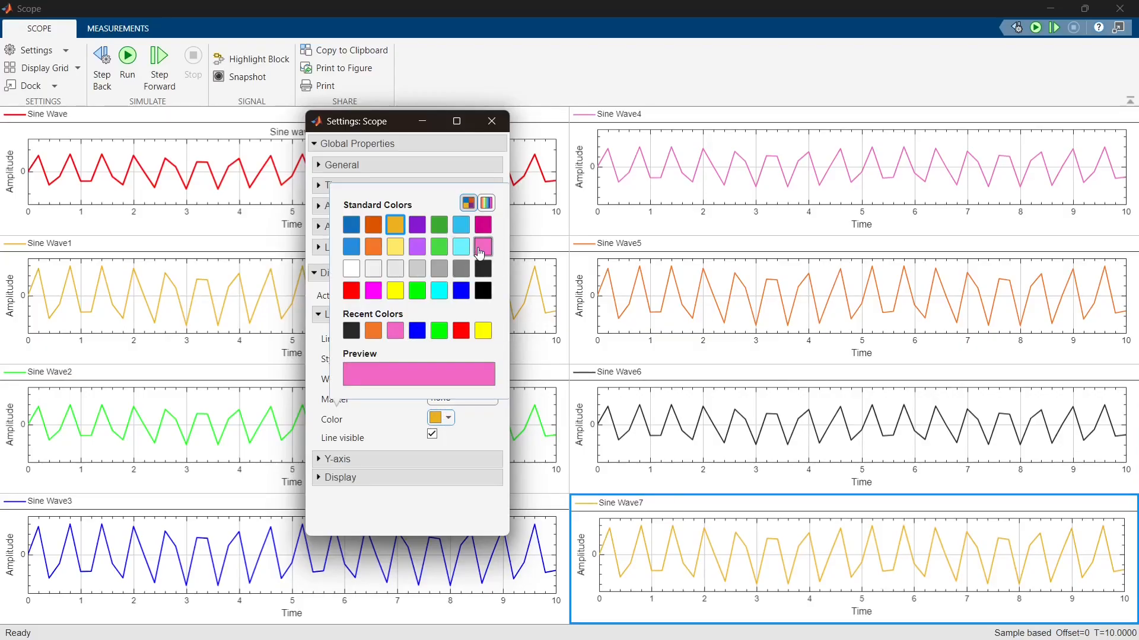
{"action": "left_click", "coordinate": [482, 224]}
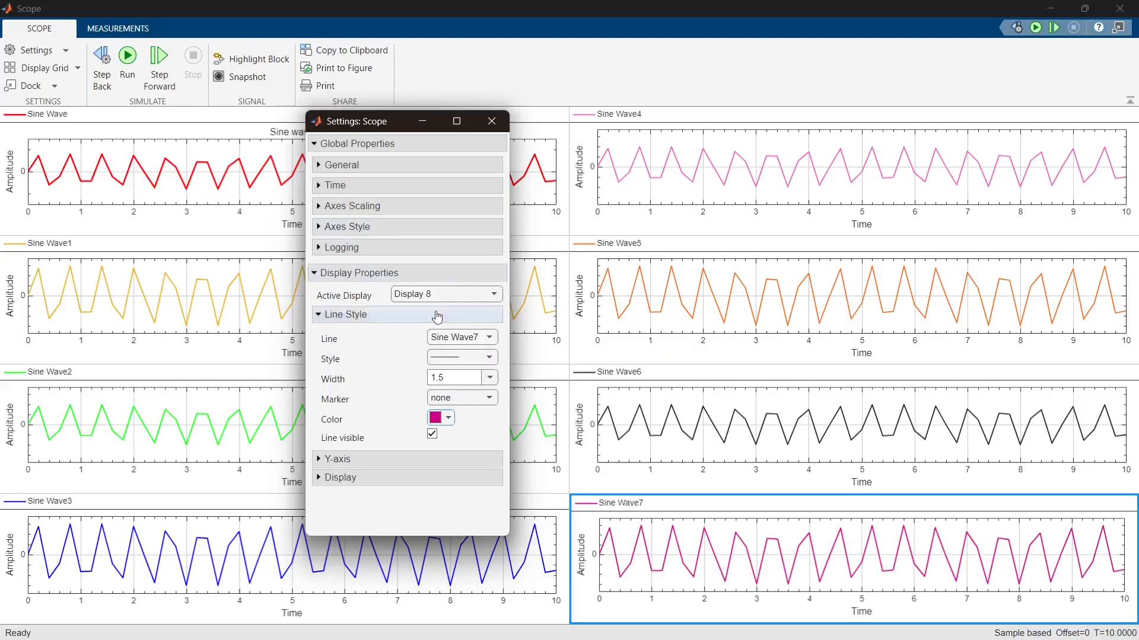
Step: Give Display 8's line a custom light blue color with RGB values 0.20, 0.76, 0.90
{"action": "left_click", "coordinate": [446, 420]}
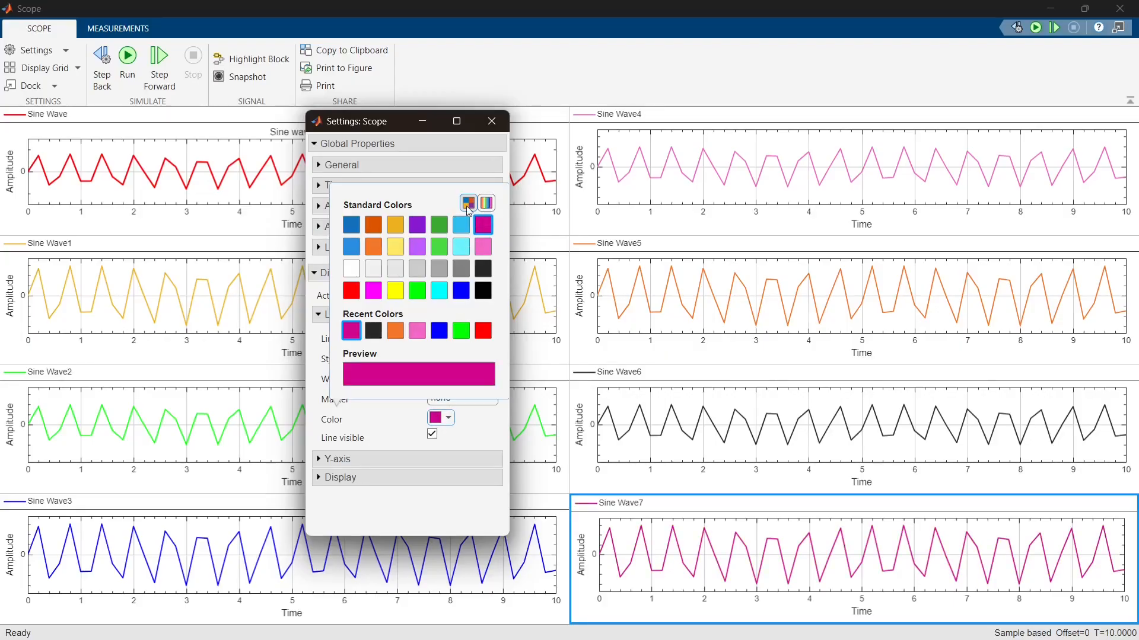
{"action": "left_click", "coordinate": [486, 203]}
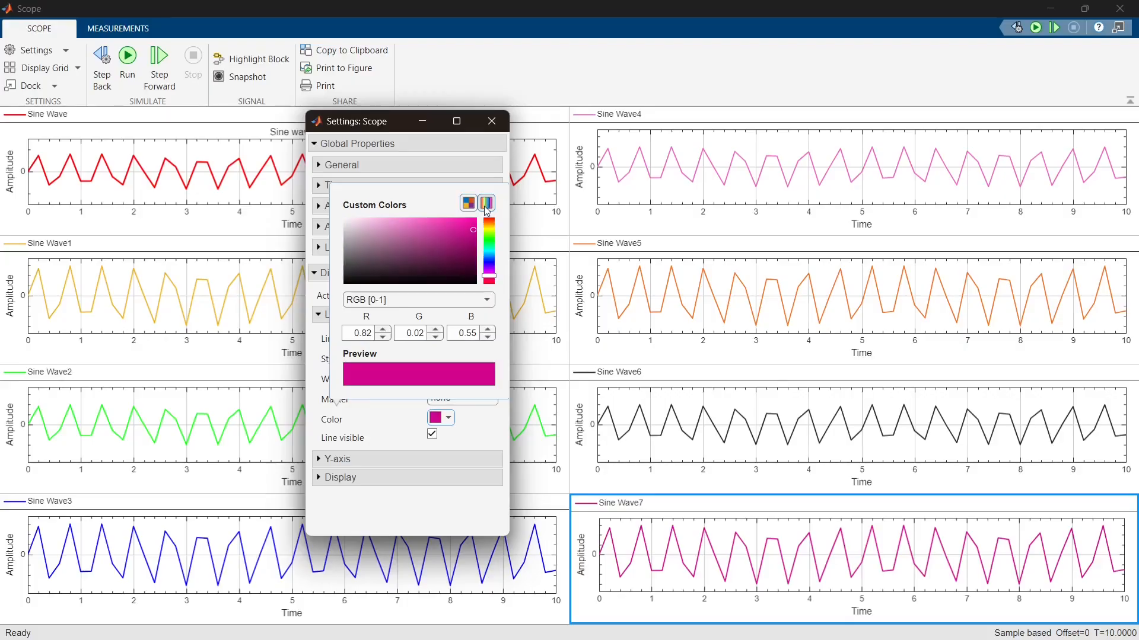
{"action": "mouse_move", "coordinate": [490, 275]}
{"action": "left_mouse_down"}
{"action": "mouse_move", "coordinate": [490, 229]}
{"action": "mouse_move", "coordinate": [490, 253]}
{"action": "left_mouse_up"}
{"action": "left_click", "coordinate": [447, 226]}
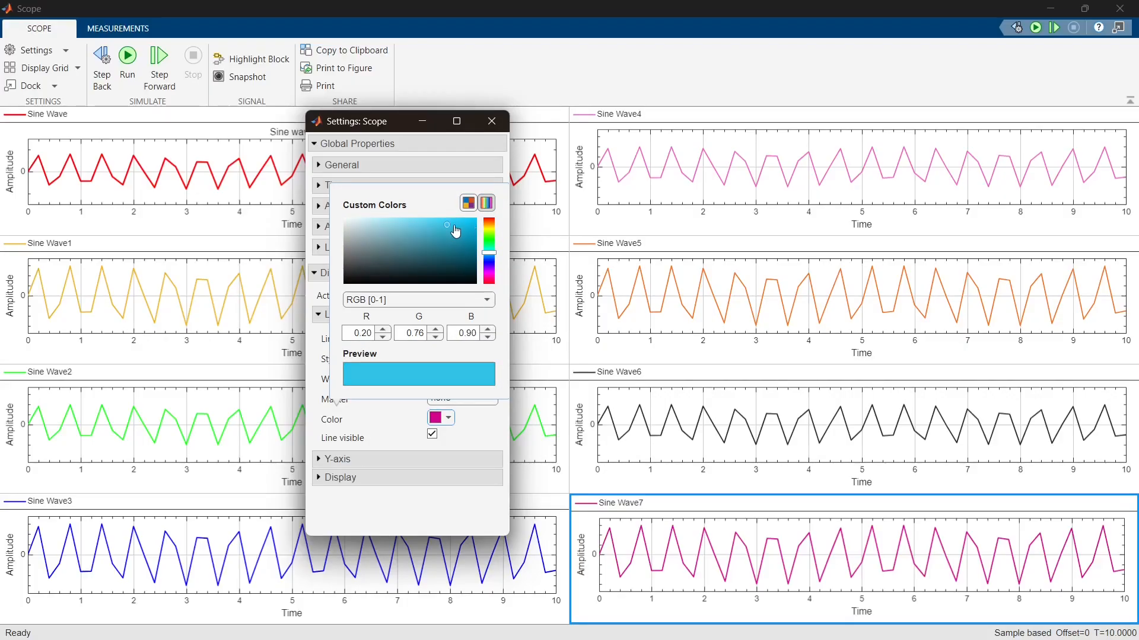
{"action": "left_click", "coordinate": [447, 368]}
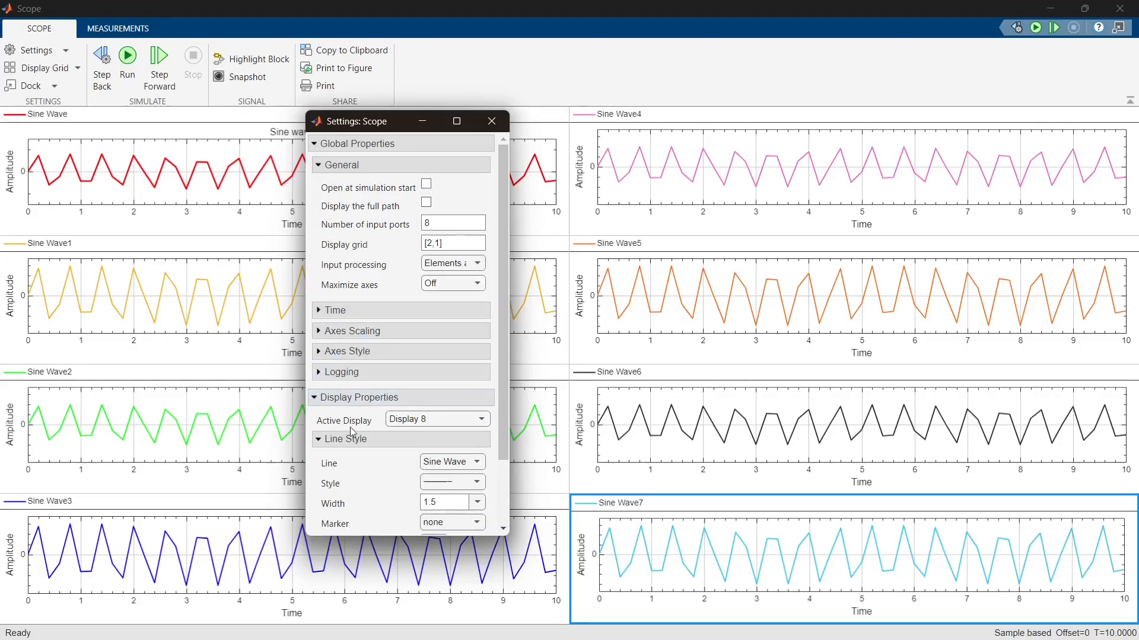
{"action": "scroll", "coordinate": [350, 432], "scroll_direction": "down", "scroll_amount": 3}
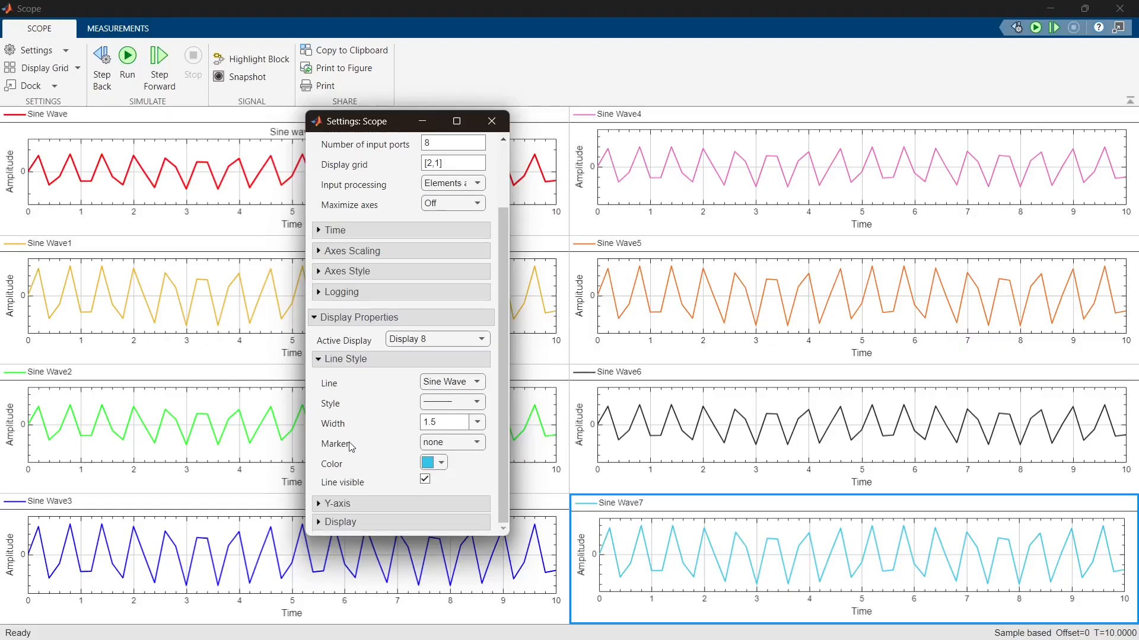
Step: Close the Scope settings and minimize the Scope window to return to the model
{"action": "left_click", "coordinate": [442, 464]}
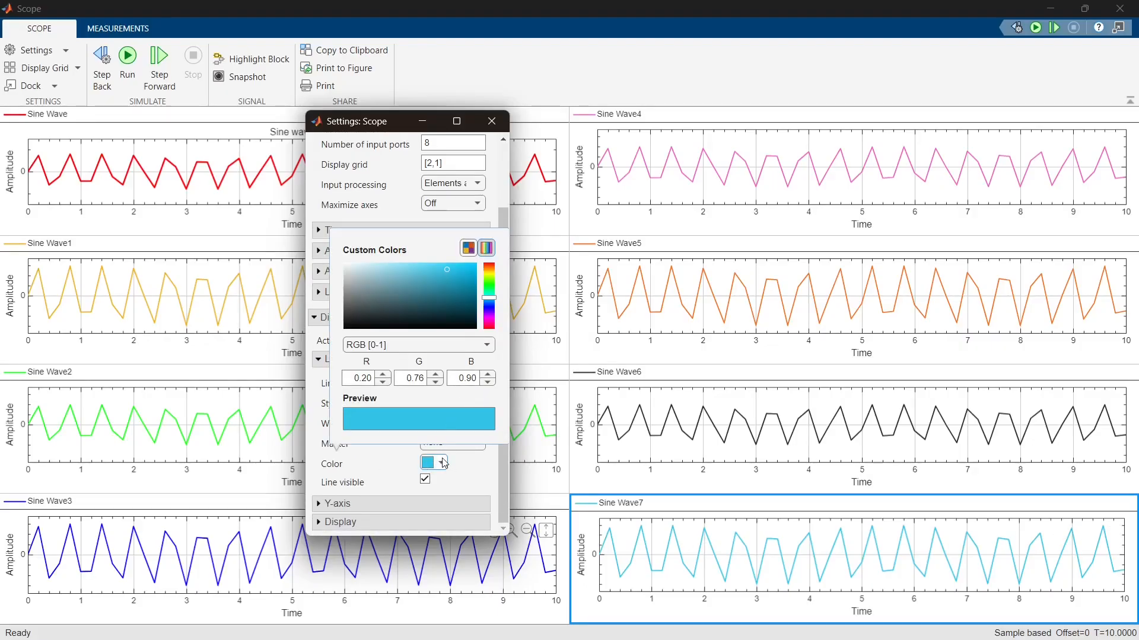
{"action": "left_click", "coordinate": [444, 463]}
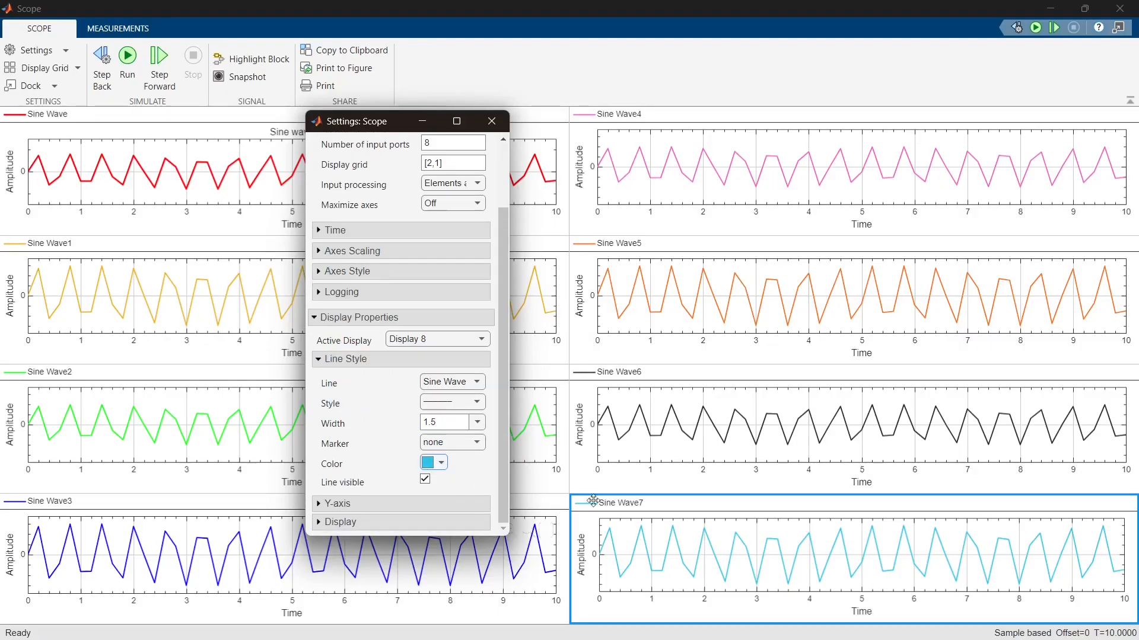
{"action": "left_click", "coordinate": [491, 121]}
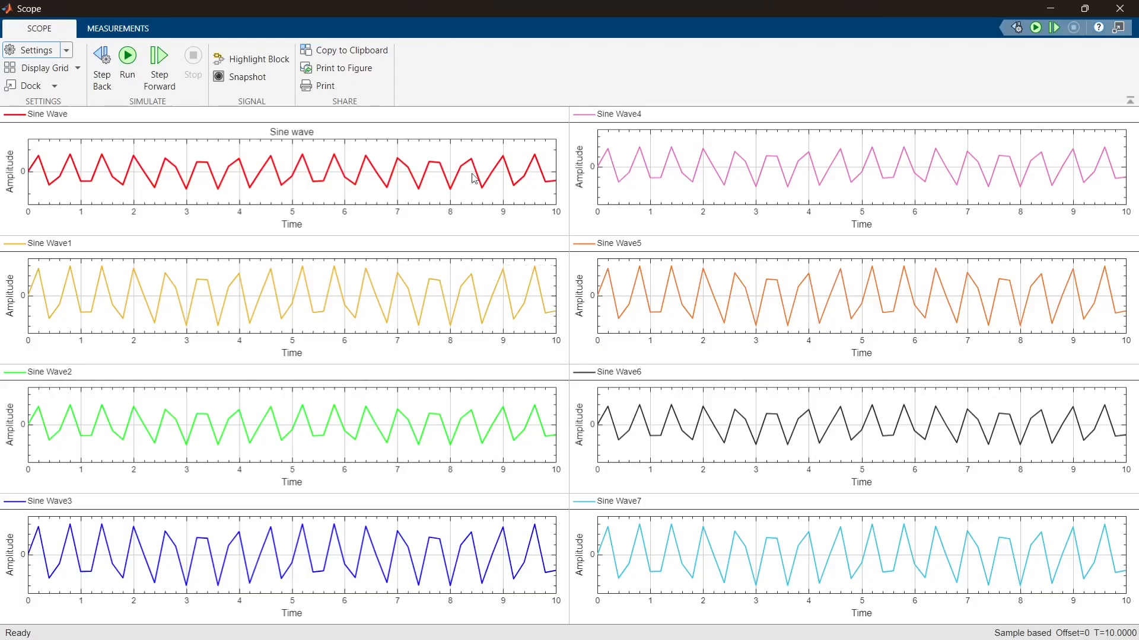
{"action": "left_click", "coordinate": [1049, 9]}
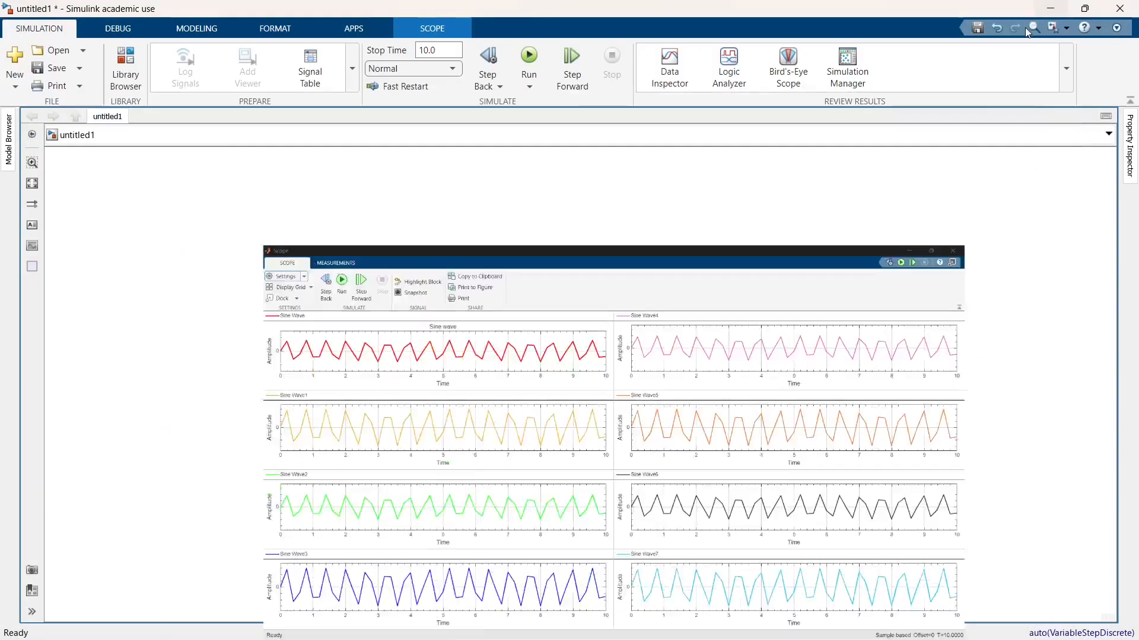
Step: Delete the signal lines of the lower seven Sine Wave blocks and the Scope block
{"action": "scroll", "coordinate": [742, 468], "scroll_direction": "down", "scroll_amount": 3}
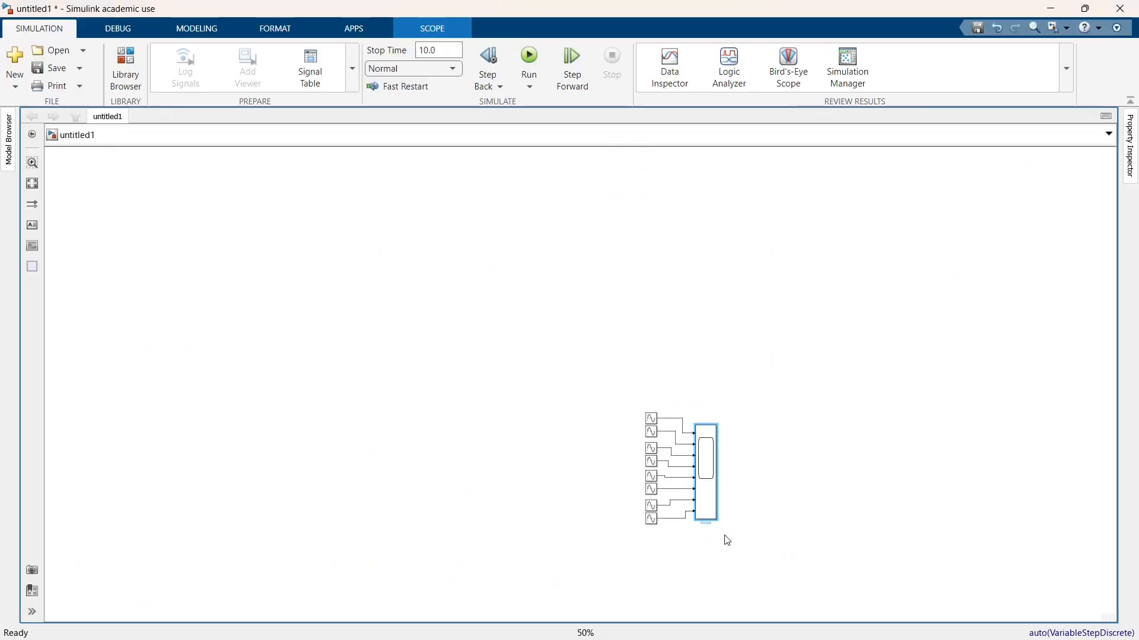
{"action": "key", "text": "space"}
{"action": "left_click_drag", "start_coordinate": [587, 614], "coordinate": [555, 280]}
{"action": "key", "text": "Delete"}
{"action": "left_click", "coordinate": [714, 283]}
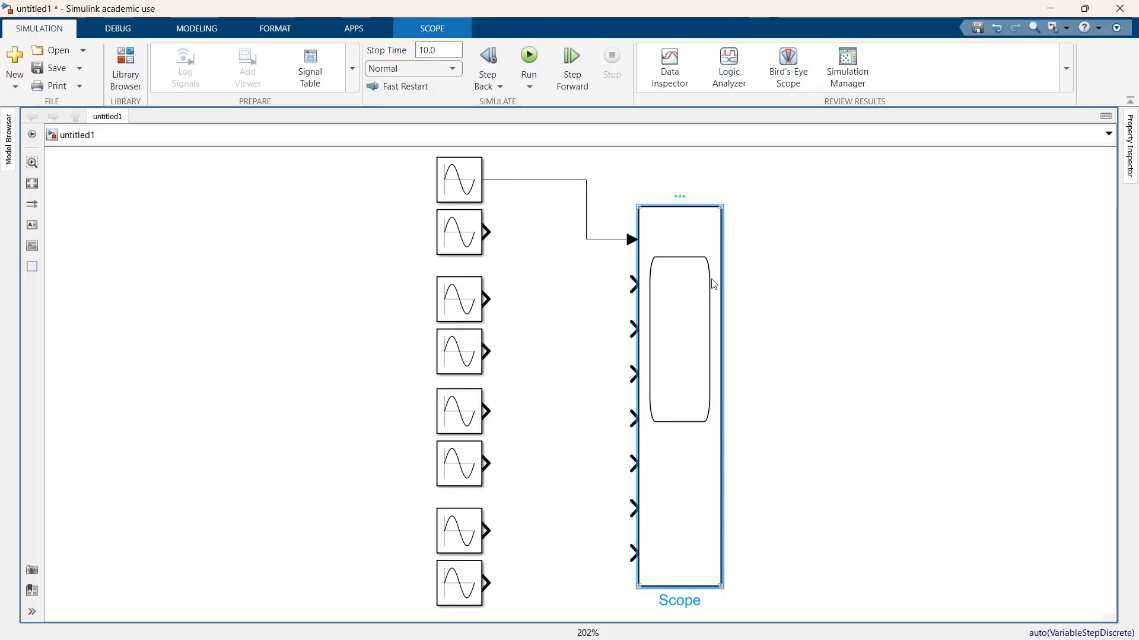
{"action": "key", "text": "Delete"}
{"action": "double_click", "coordinate": [741, 238]}
{"action": "key", "text": "Escape"}
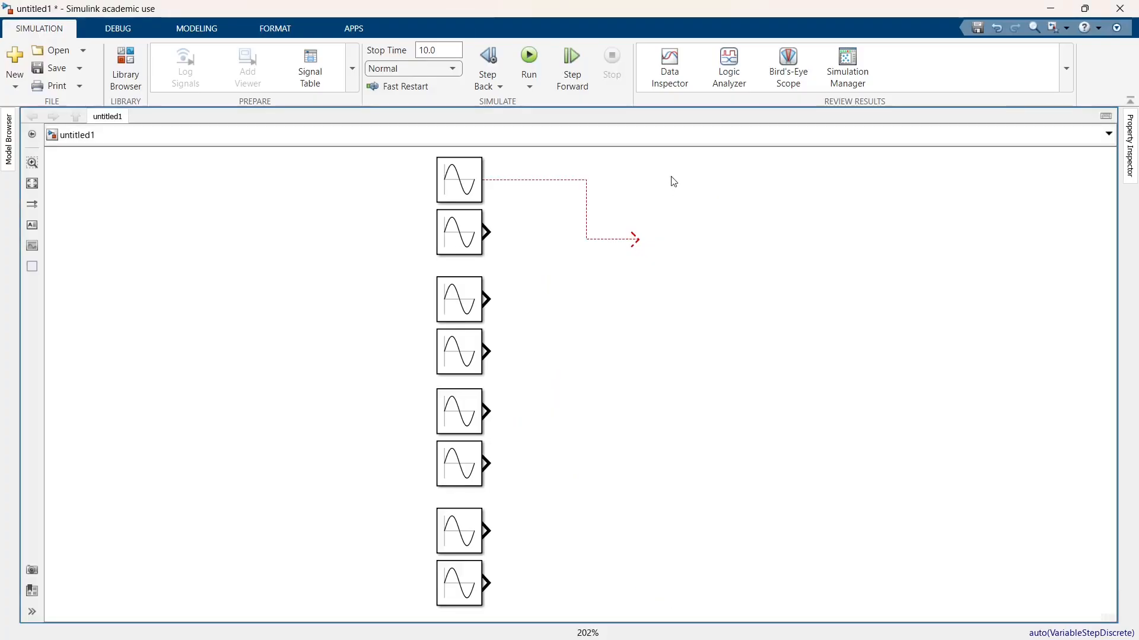
Step: Undo model edits until only two Sine Wave blocks and the Scope remain, with only the first Sine Wave connected
{"action": "key", "text": "ctrl+z"}
{"action": "key", "text": "ctrl+z"}
{"action": "key", "text": "ctrl+z"}
{"action": "key", "text": "ctrl+z"}
{"action": "key", "text": "ctrl+z"}
{"action": "key", "text": "ctrl+z"}
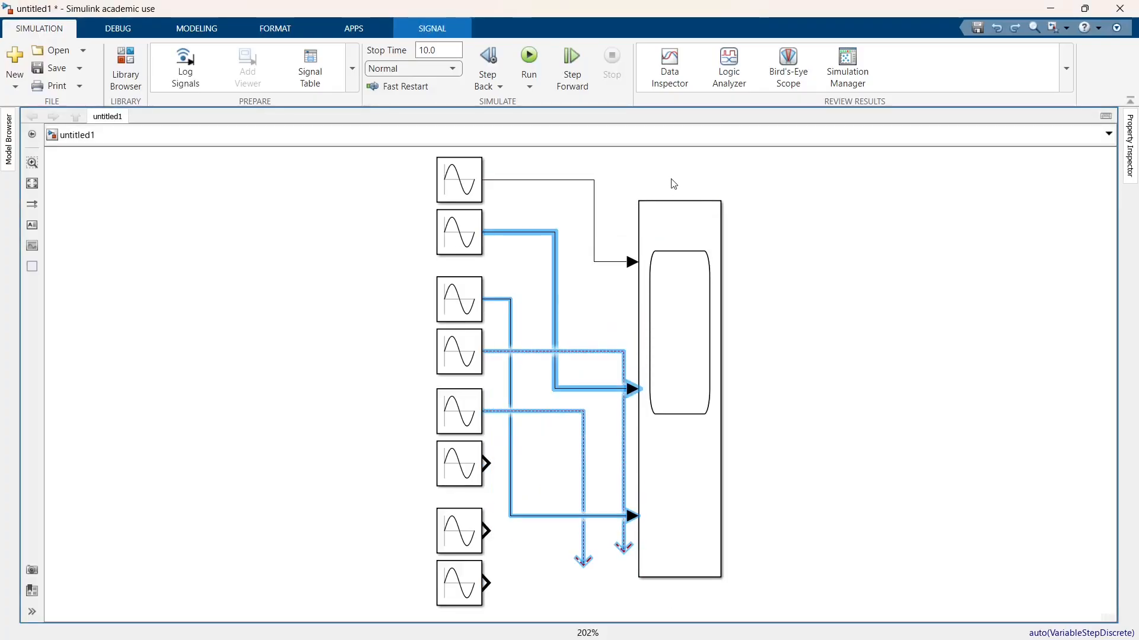
{"action": "key", "text": "ctrl+z"}
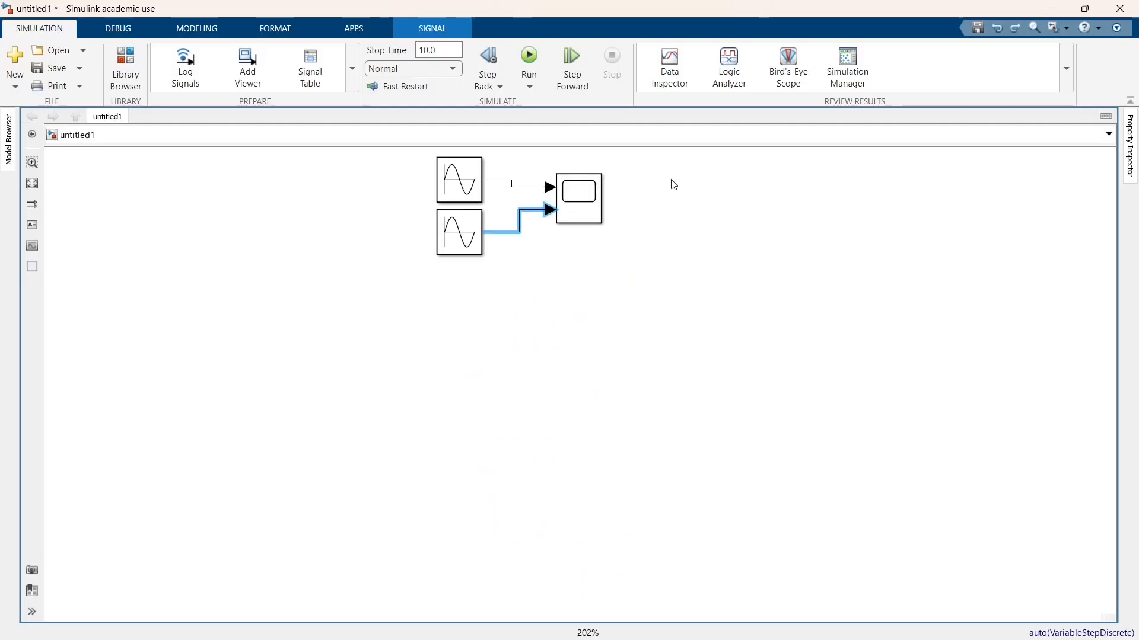
{"action": "key", "text": "space"}
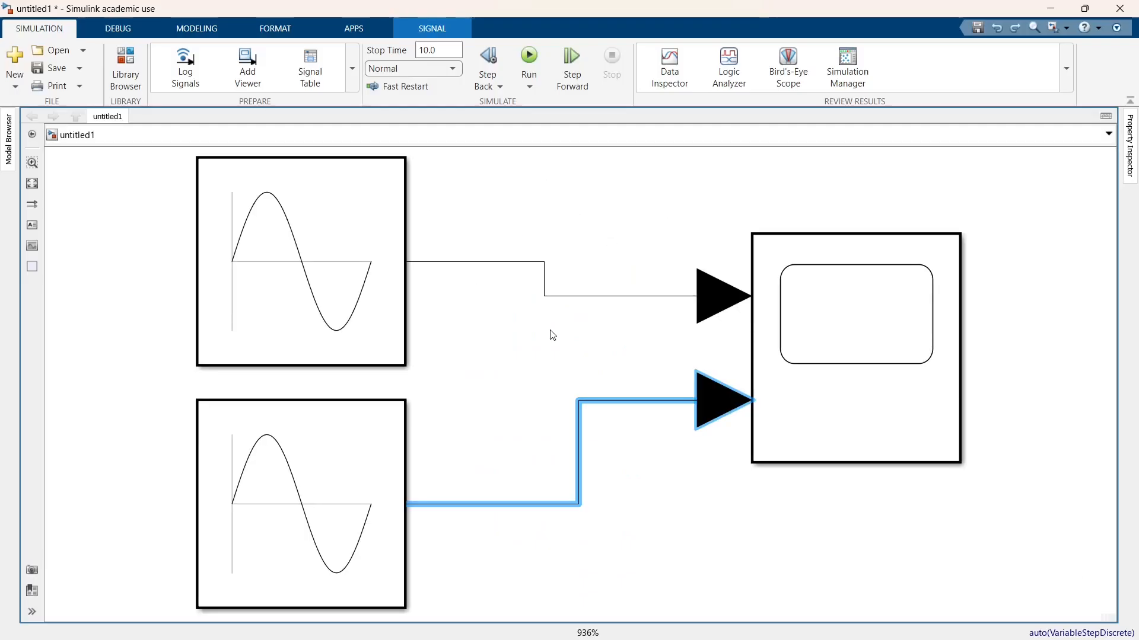
{"action": "key", "text": "ctrl+z"}
Step: Draw a signal line from the second Sine Wave block toward the Scope and open the Scope
{"action": "left_click", "coordinate": [797, 350]}
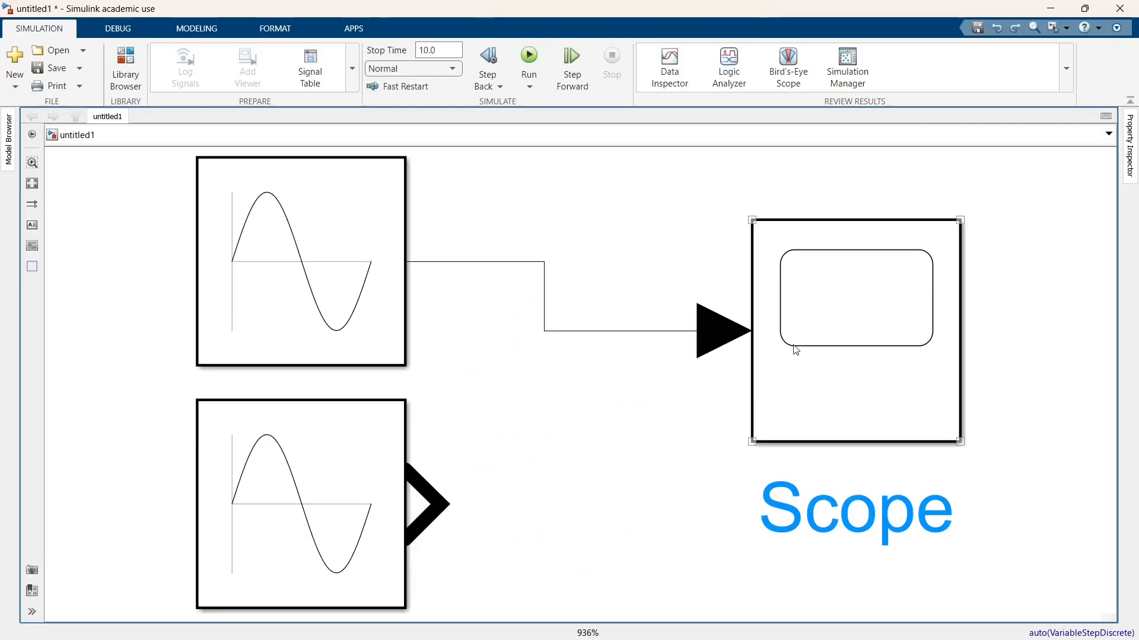
{"action": "left_click", "coordinate": [504, 306]}
{"action": "left_click_drag", "start_coordinate": [448, 516], "coordinate": [759, 385]}
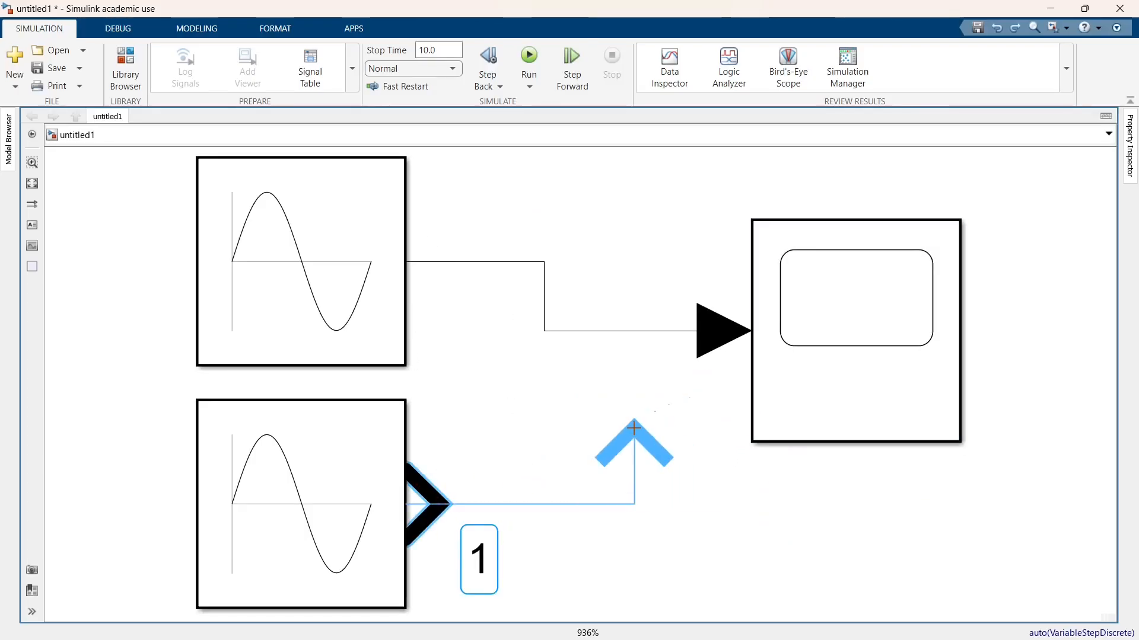
{"action": "double_click", "coordinate": [821, 358]}
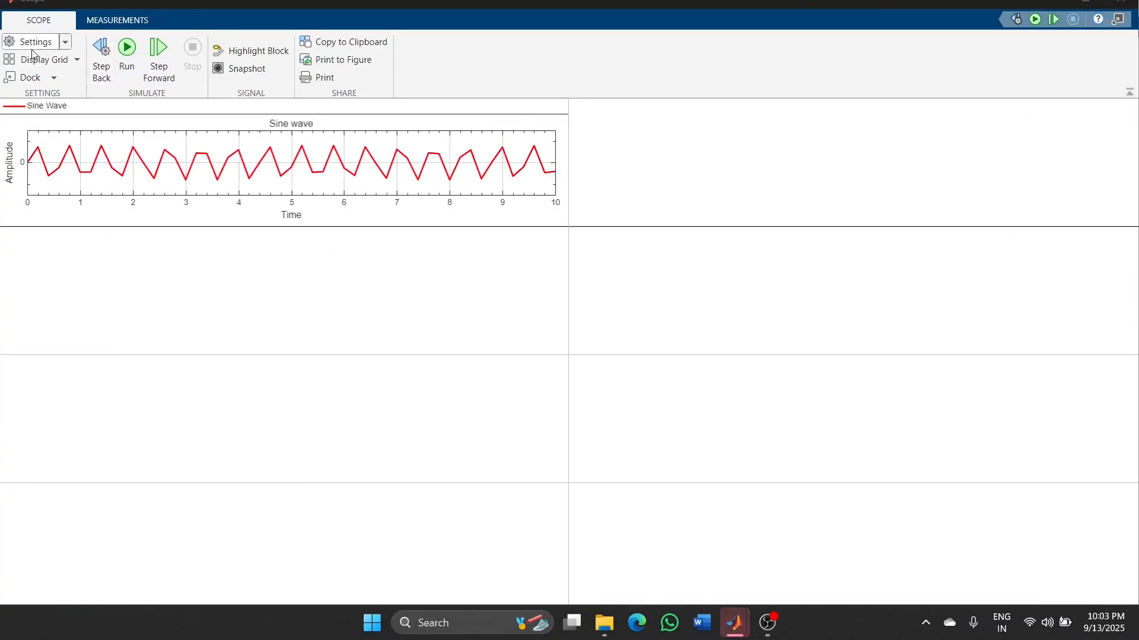
{"action": "left_click", "coordinate": [30, 47]}
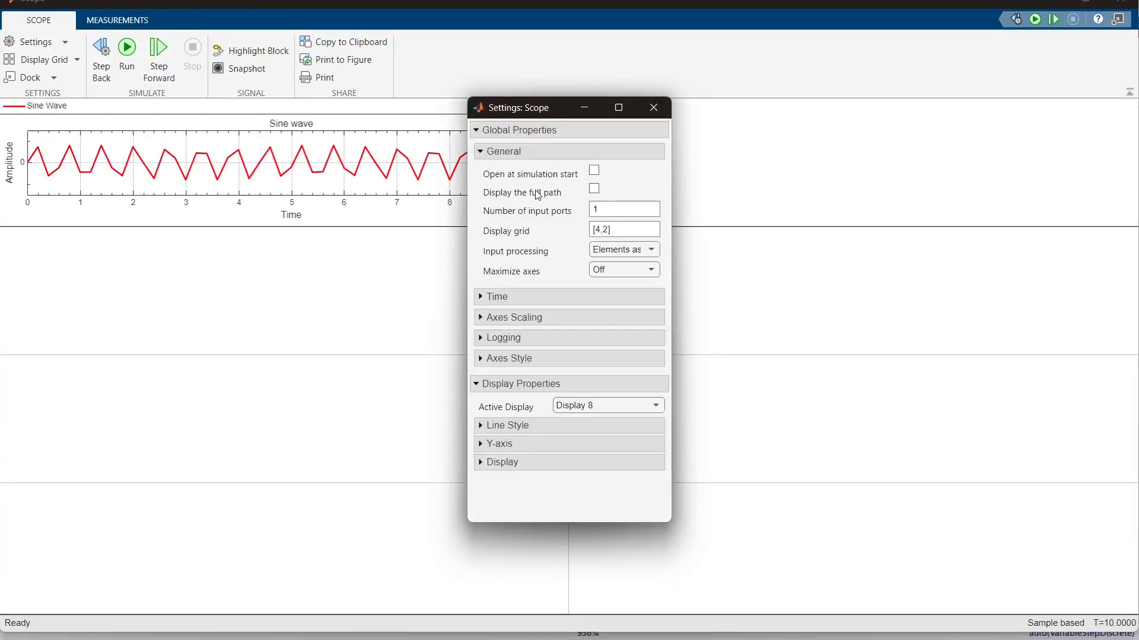
{"action": "left_click", "coordinate": [538, 130]}
{"action": "left_click", "coordinate": [538, 151]}
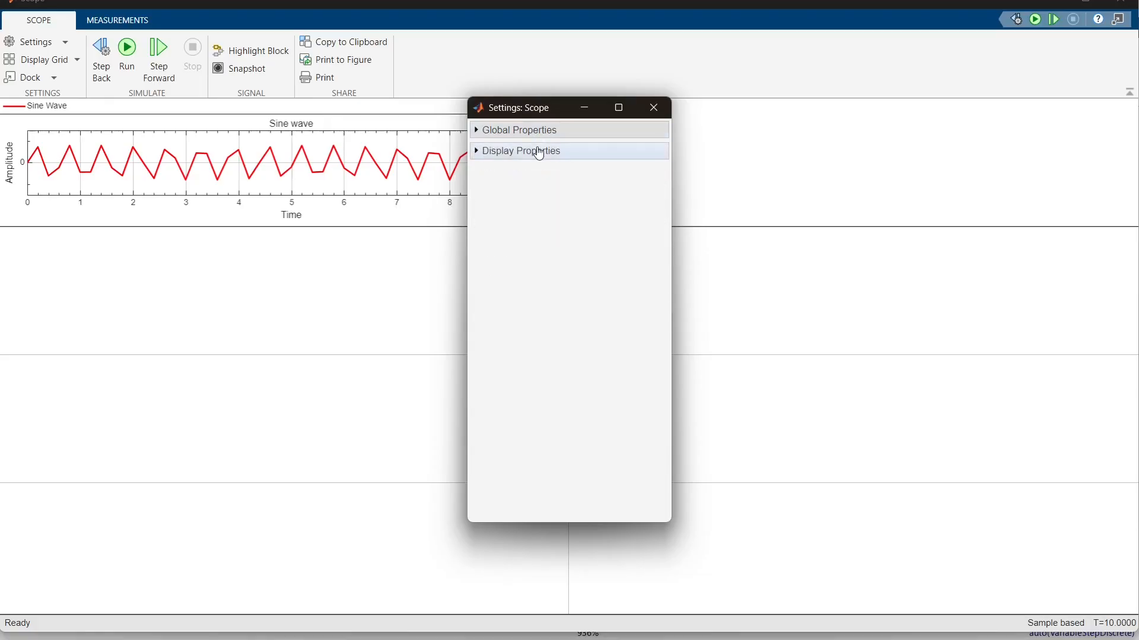
{"action": "left_click", "coordinate": [653, 108]}
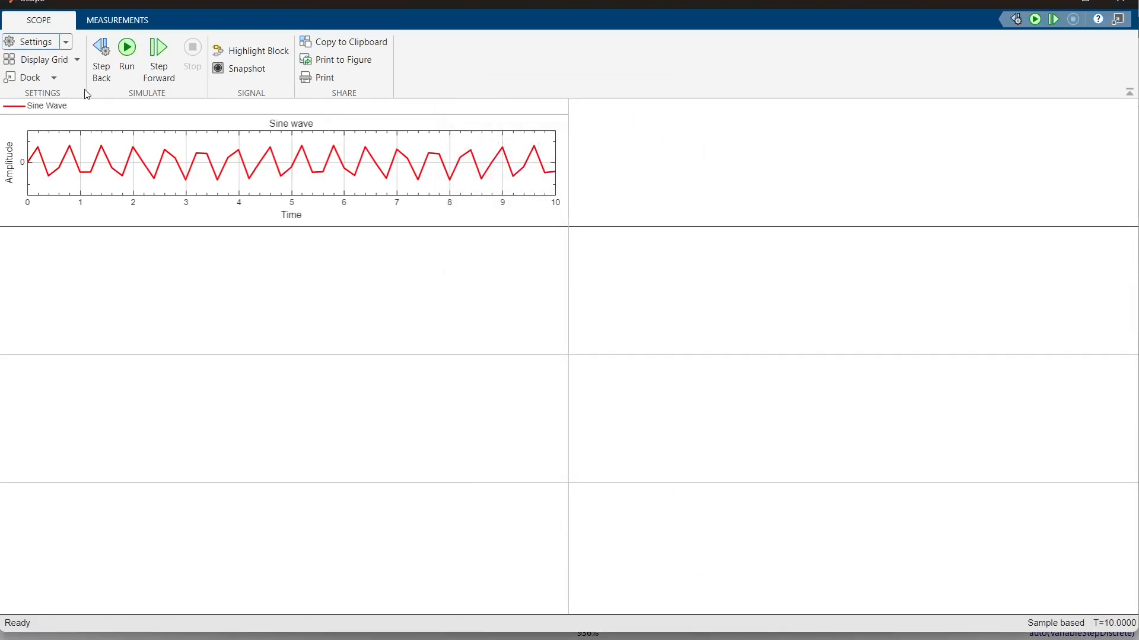
Step: Reduce the Scope's display grid to a single display, set its number of input ports to 2, and close the Scope
{"action": "left_click", "coordinate": [44, 59]}
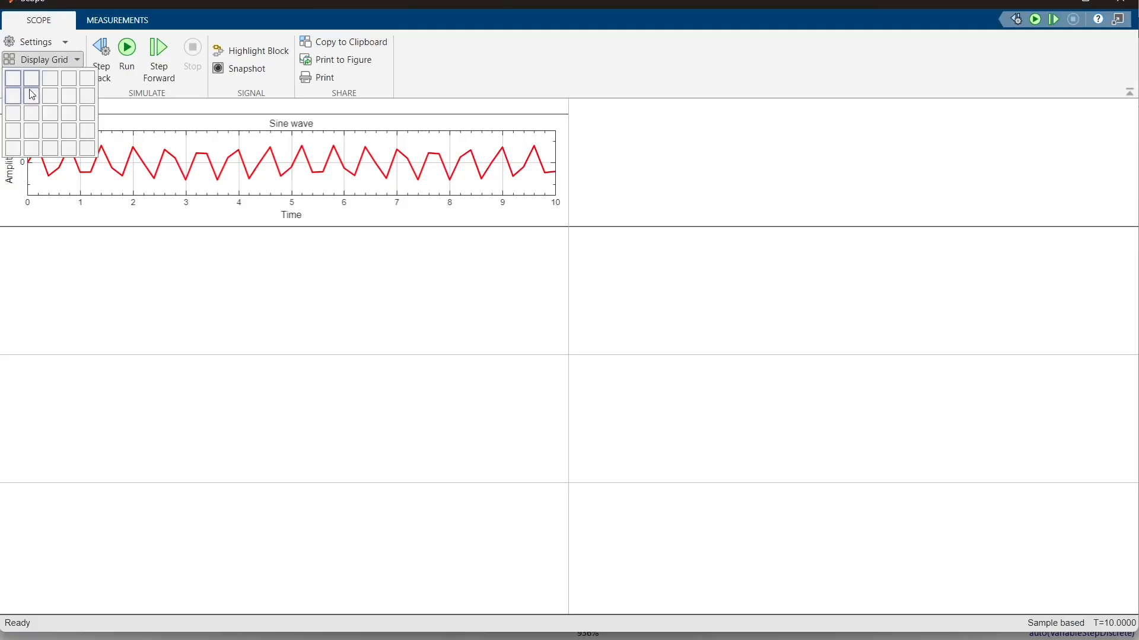
{"action": "left_click", "coordinate": [11, 77]}
{"action": "left_click", "coordinate": [52, 44]}
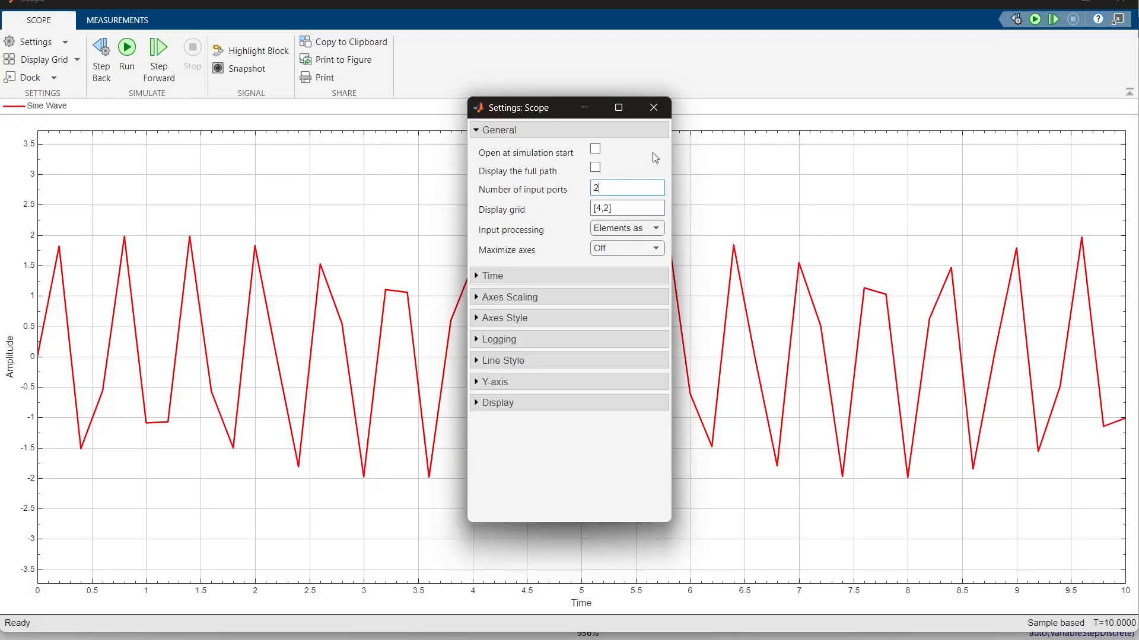
{"action": "left_click", "coordinate": [654, 108]}
{"action": "left_click", "coordinate": [1125, 5]}
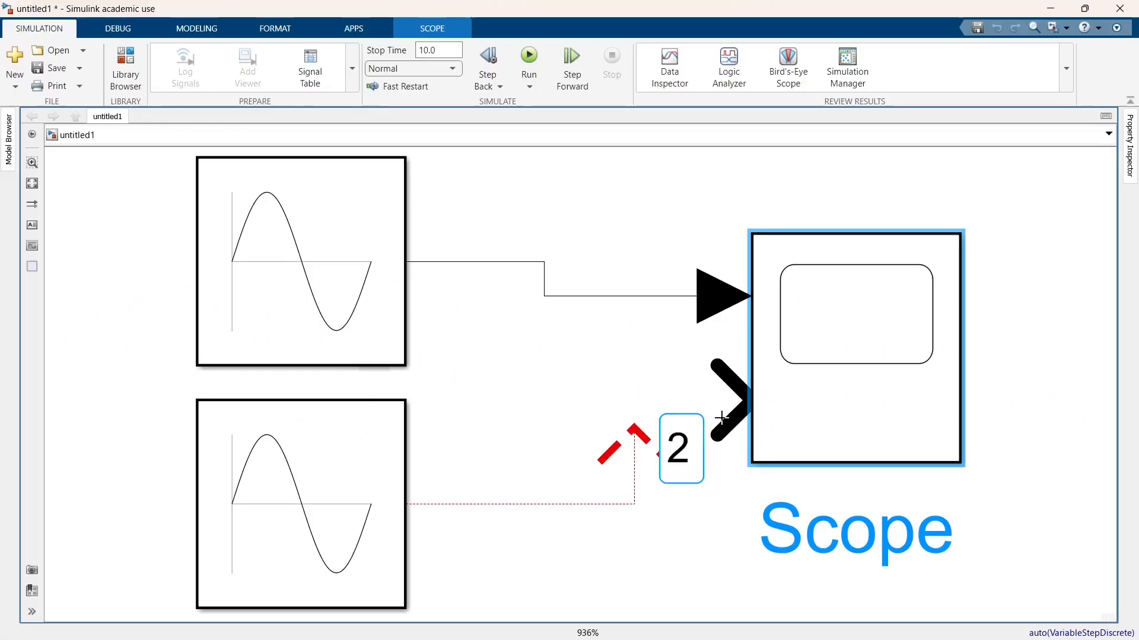
Step: Connect the second Sine Wave's loose signal line to the Scope's second input port and open the Scope
{"action": "left_click_drag", "start_coordinate": [644, 438], "coordinate": [729, 401]}
{"action": "left_click", "coordinate": [689, 348]}
{"action": "double_click", "coordinate": [783, 349]}
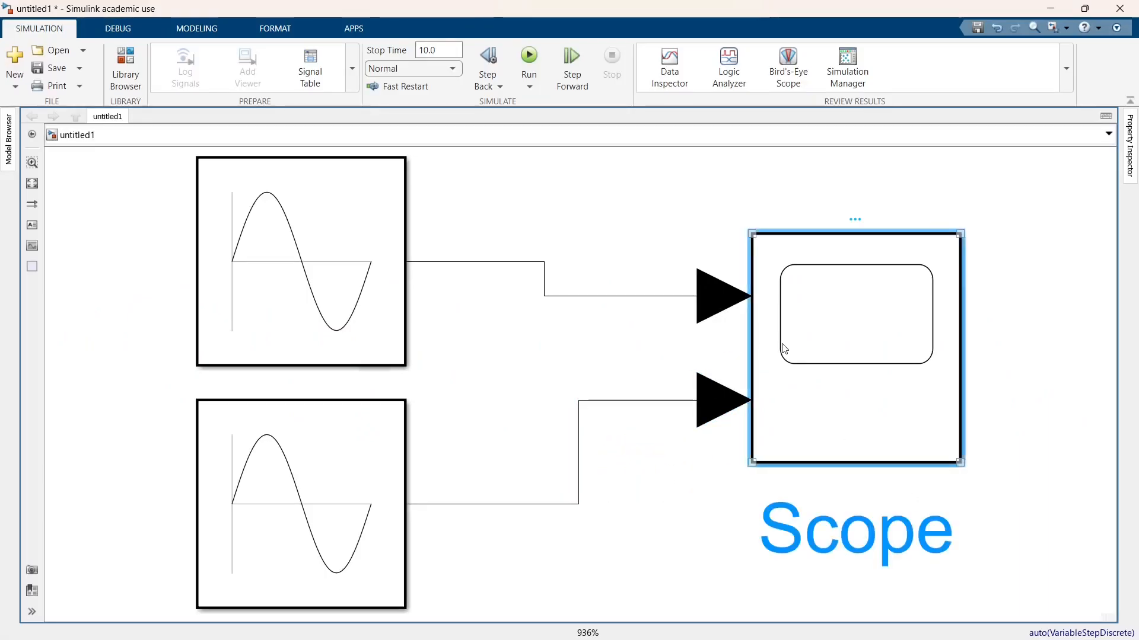
Step: Run the simulation and arrange the Scope as two displays stacked in one column
{"action": "left_click", "coordinate": [121, 52]}
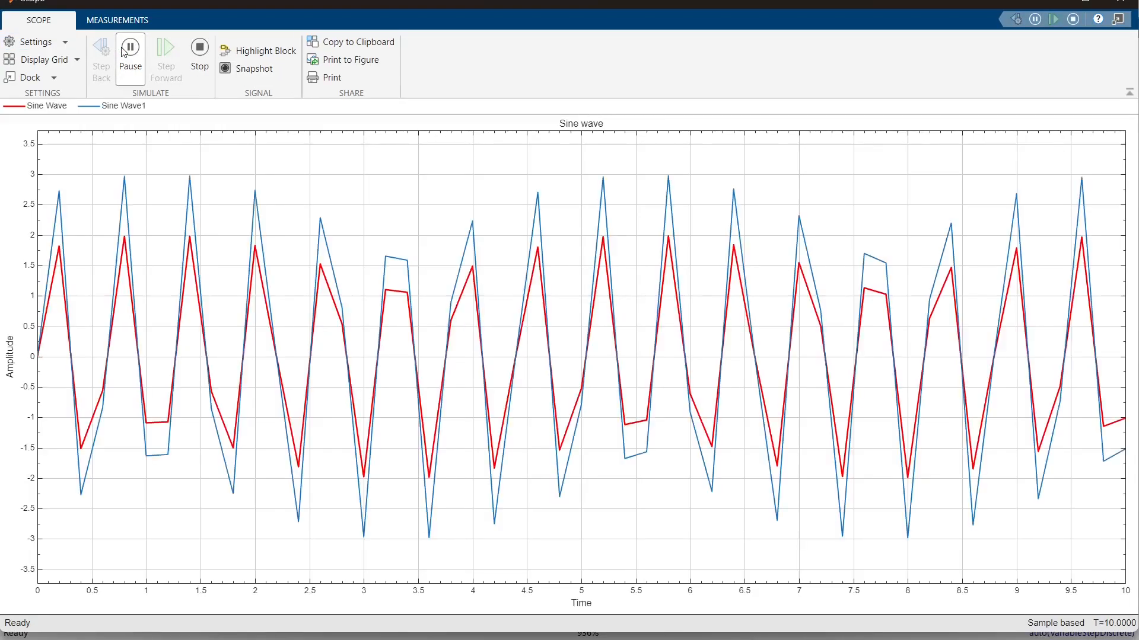
{"action": "left_click", "coordinate": [46, 61]}
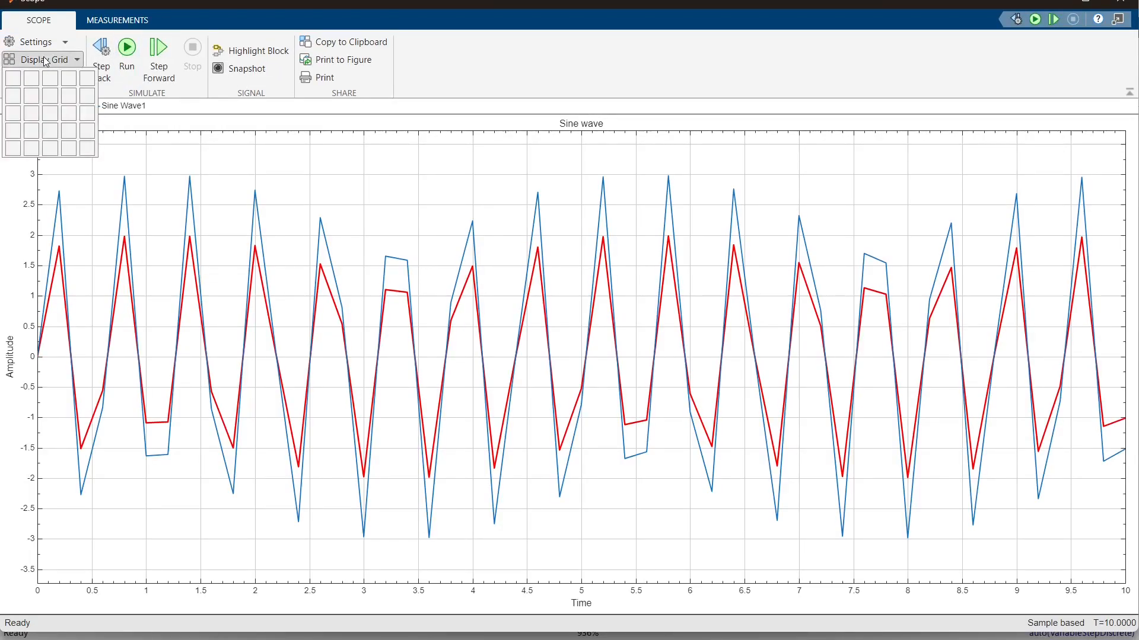
{"action": "left_click", "coordinate": [8, 107]}
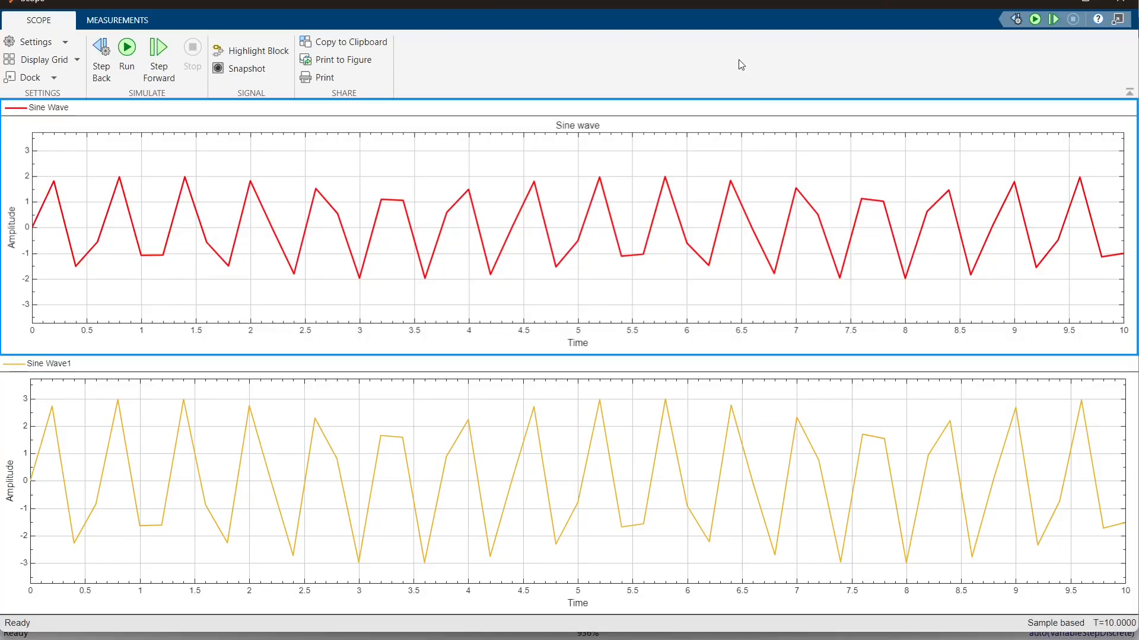
Step: Enable Signal Statistics for the Sine Wave channel and view the Peak Finder options
{"action": "left_click", "coordinate": [125, 30]}
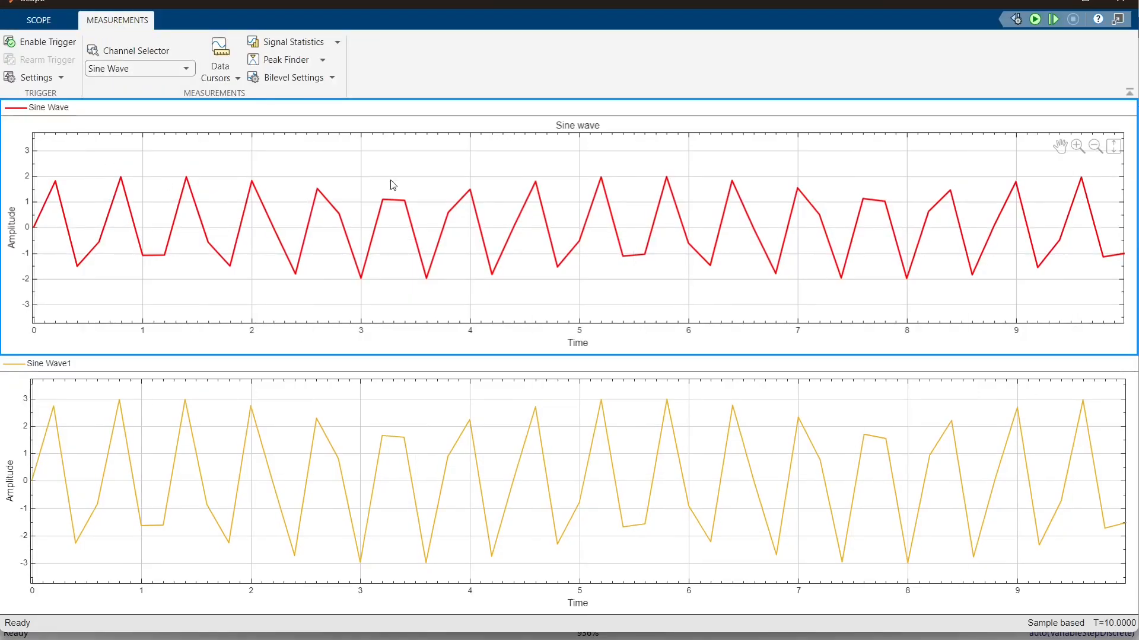
{"action": "left_click", "coordinate": [325, 48]}
{"action": "left_click", "coordinate": [323, 60]}
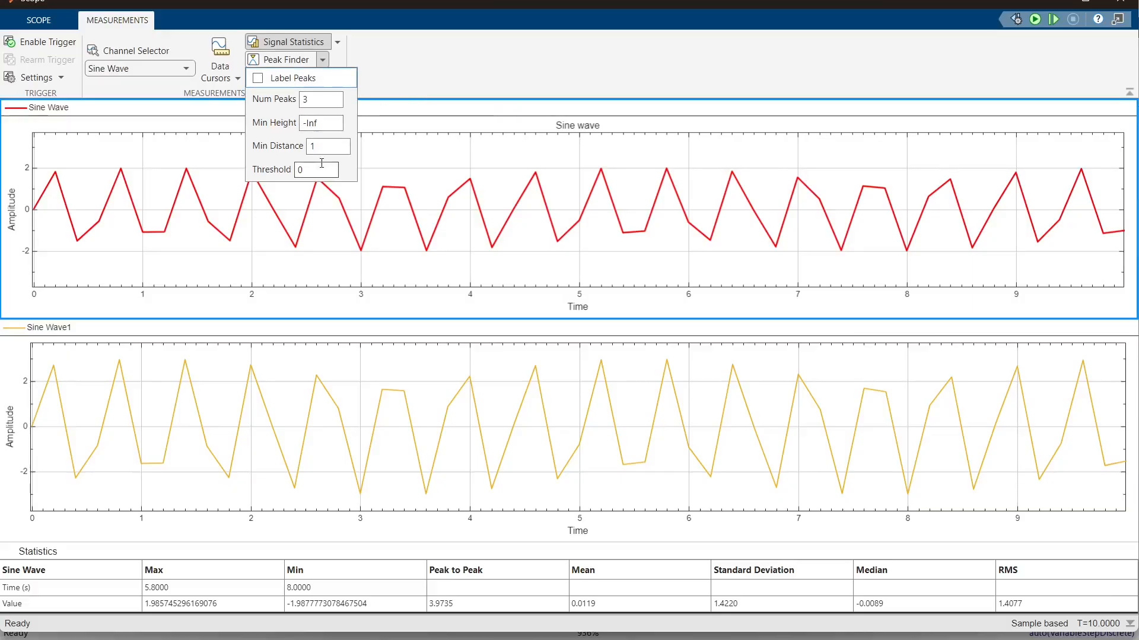
{"action": "left_click", "coordinate": [463, 85]}
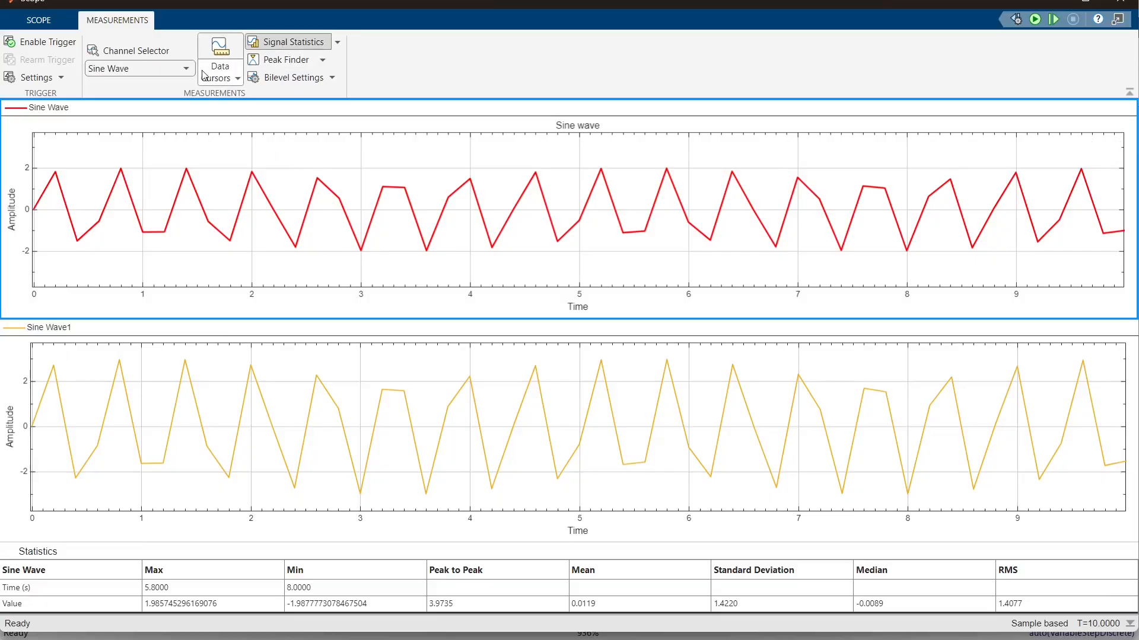
Step: Switch the measured channel to Sine Wave1
{"action": "left_click", "coordinate": [148, 68]}
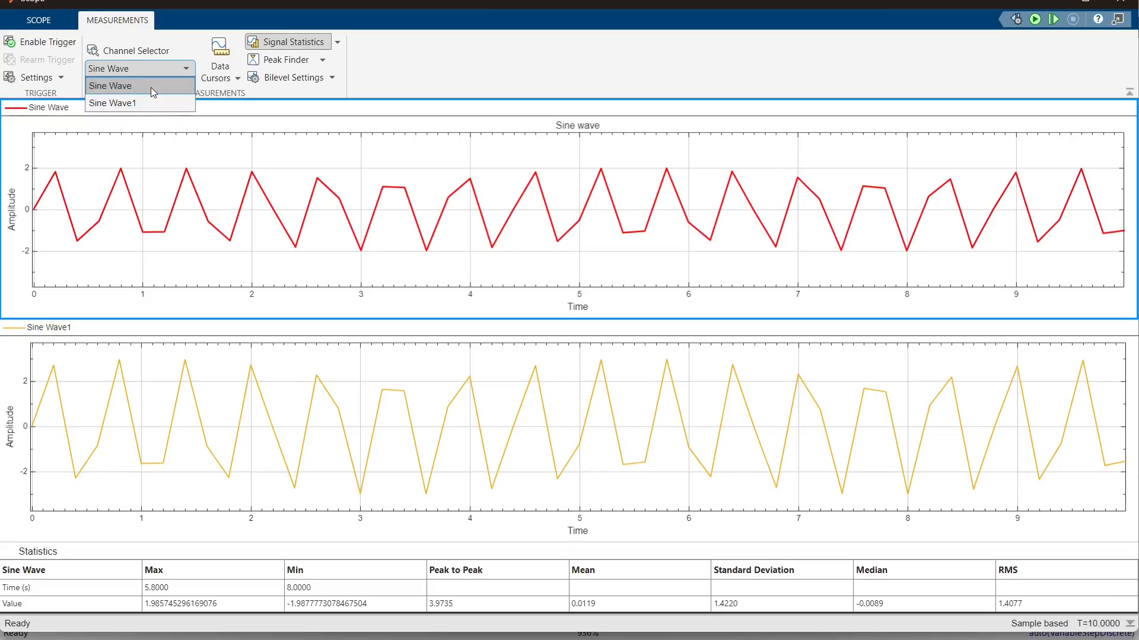
{"action": "left_click", "coordinate": [151, 87]}
{"action": "left_click", "coordinate": [172, 72]}
{"action": "left_click", "coordinate": [153, 102]}
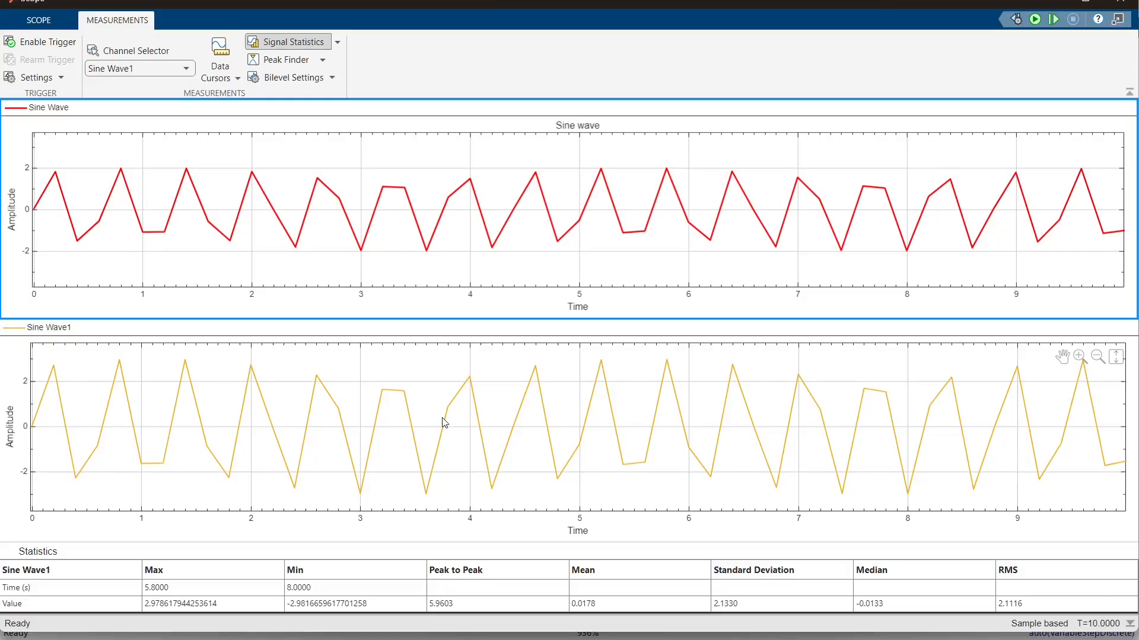
{"action": "scroll", "coordinate": [422, 478], "scroll_direction": "down", "scroll_amount": 1}
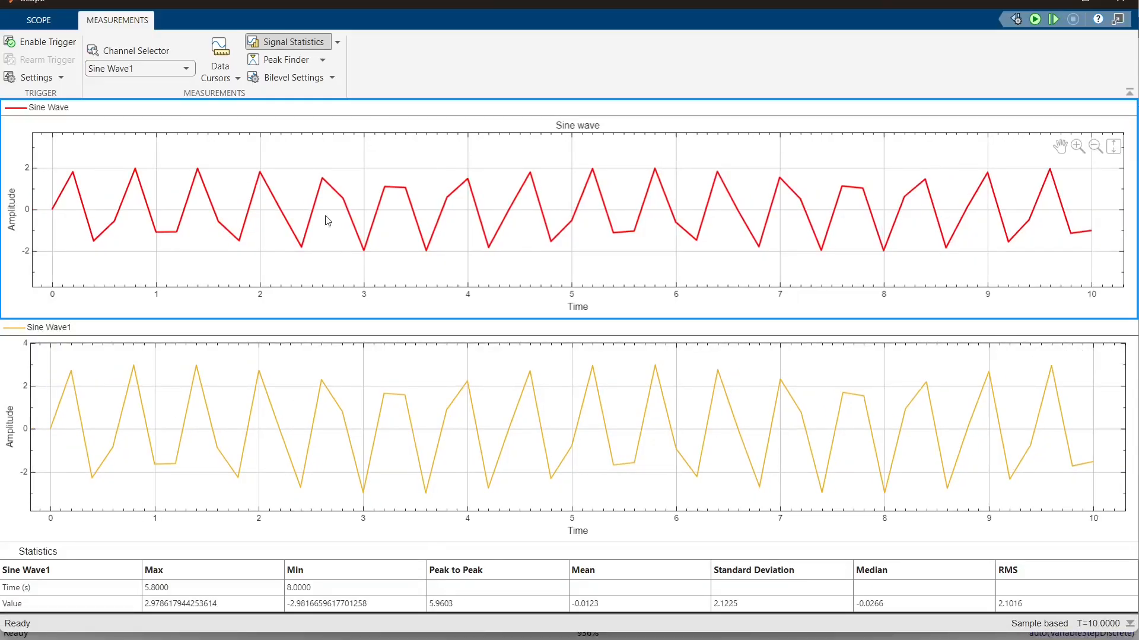
Step: Turn off Signal Statistics and deselect Max, Min, Peak to Peak, Mean, Standard Deviation and Median, keeping only RMS
{"action": "left_click", "coordinate": [314, 43]}
{"action": "left_click", "coordinate": [338, 42]}
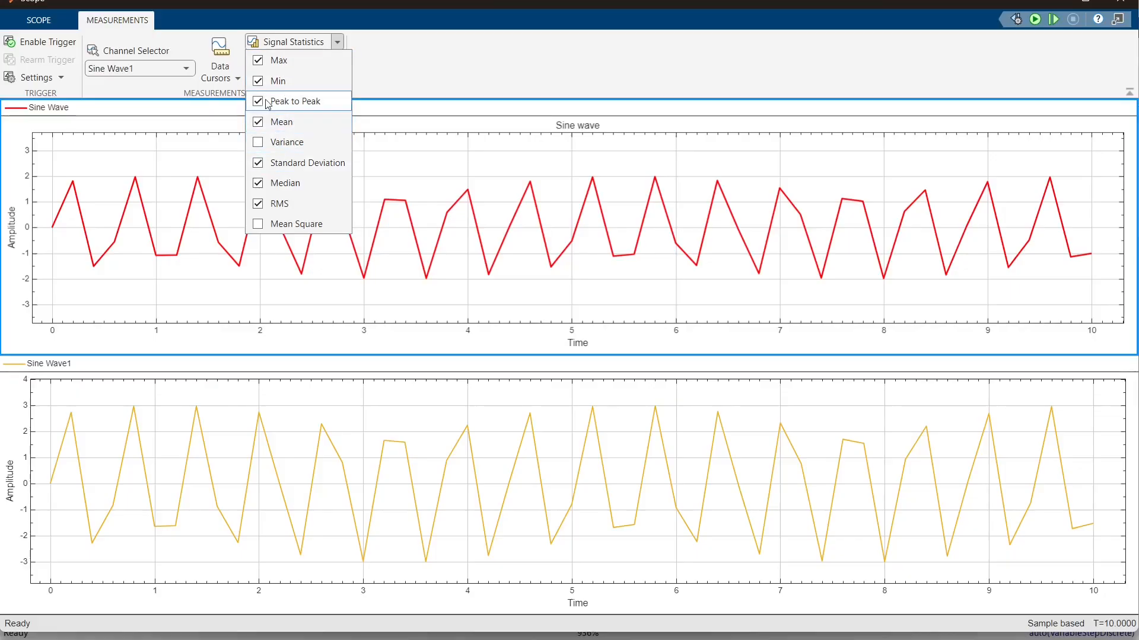
{"action": "left_click", "coordinate": [259, 123]}
{"action": "left_click", "coordinate": [258, 162]}
{"action": "left_click", "coordinate": [258, 184]}
{"action": "left_click", "coordinate": [258, 101]}
{"action": "left_click", "coordinate": [258, 82]}
{"action": "left_click", "coordinate": [258, 60]}
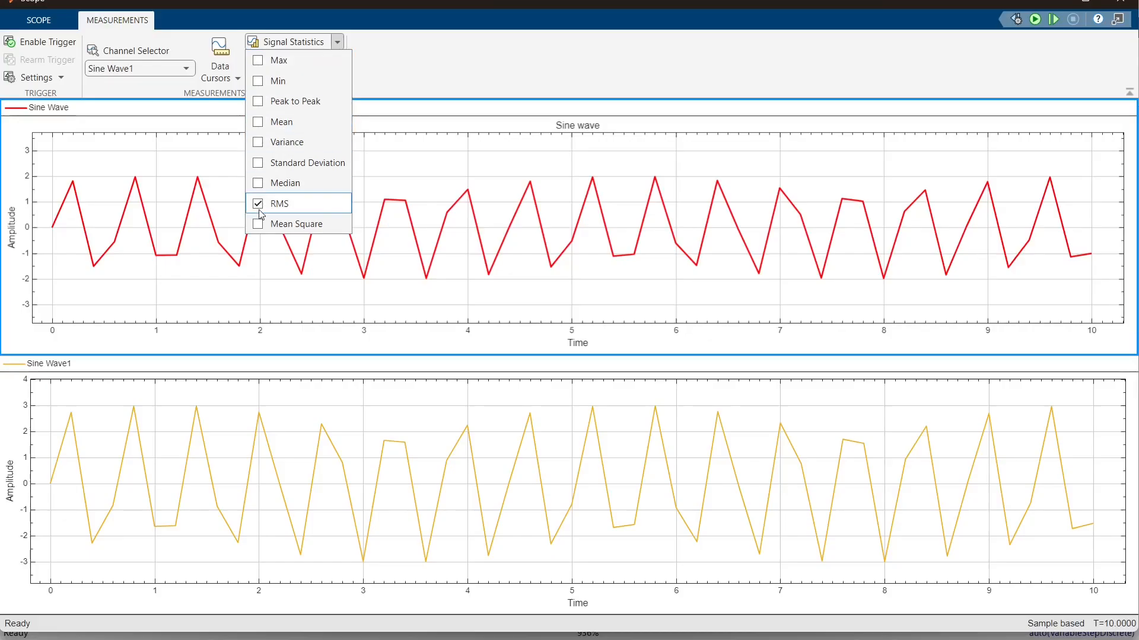
{"action": "left_click", "coordinate": [380, 46]}
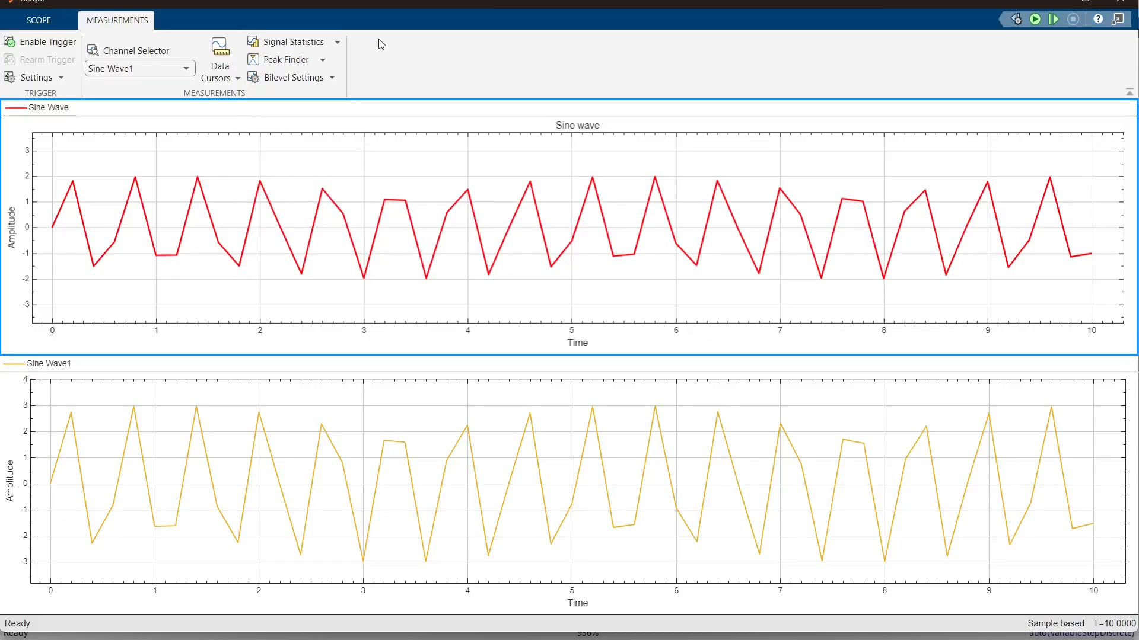
Step: Show Signal Statistics again for Sine Wave1 and autoscale the Scope's axes to fit the signals
{"action": "left_click", "coordinate": [287, 46]}
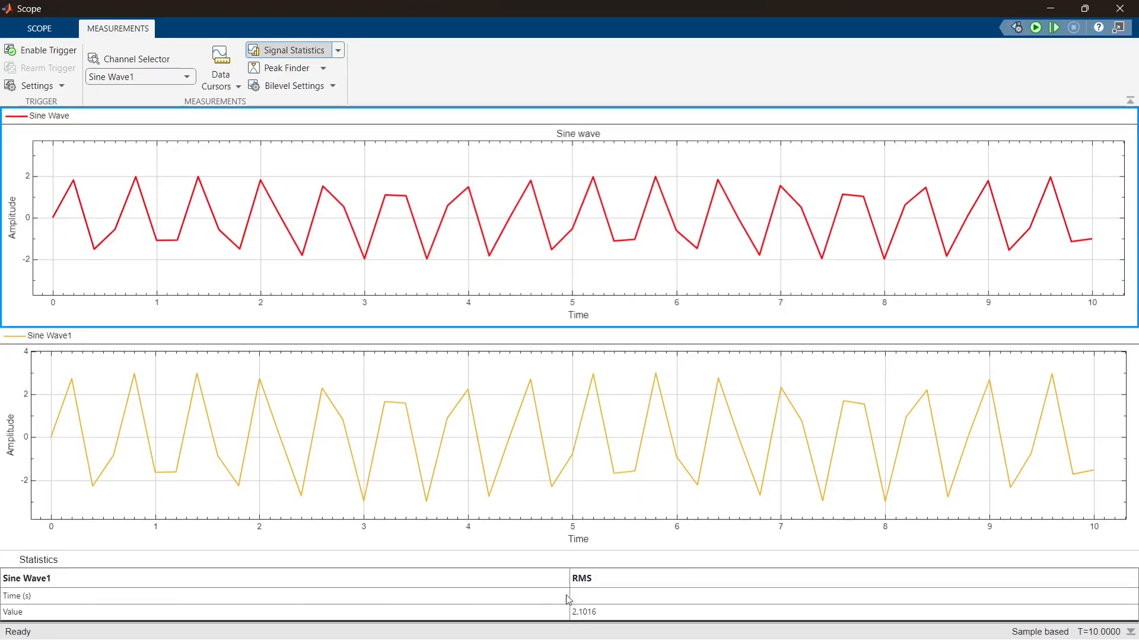
{"action": "left_click", "coordinate": [577, 620]}
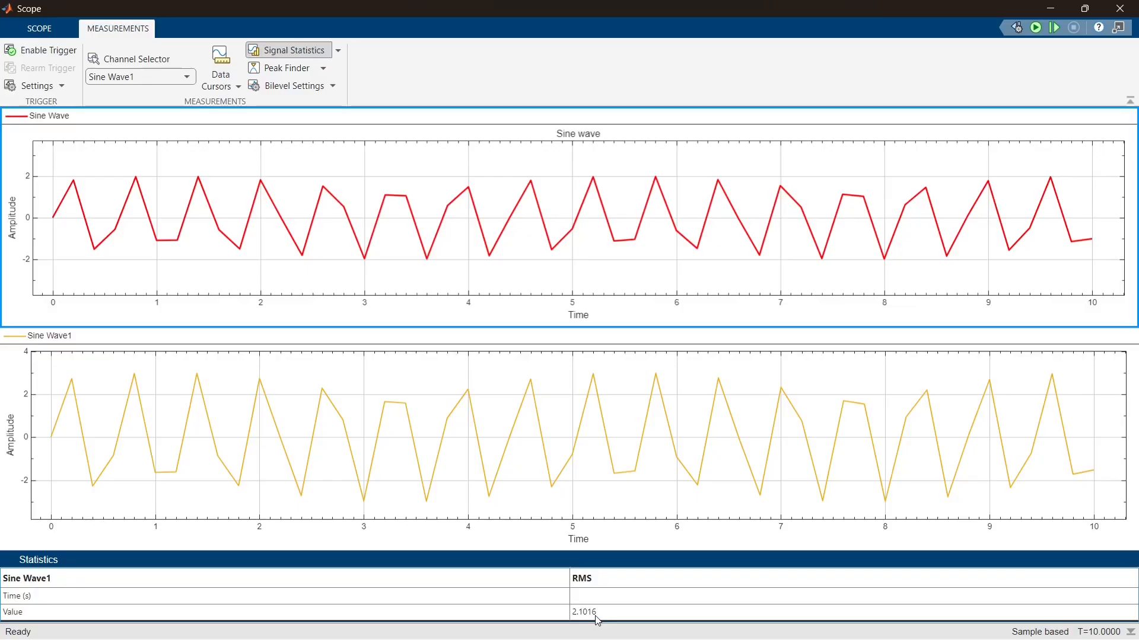
{"action": "left_click", "coordinate": [1119, 401]}
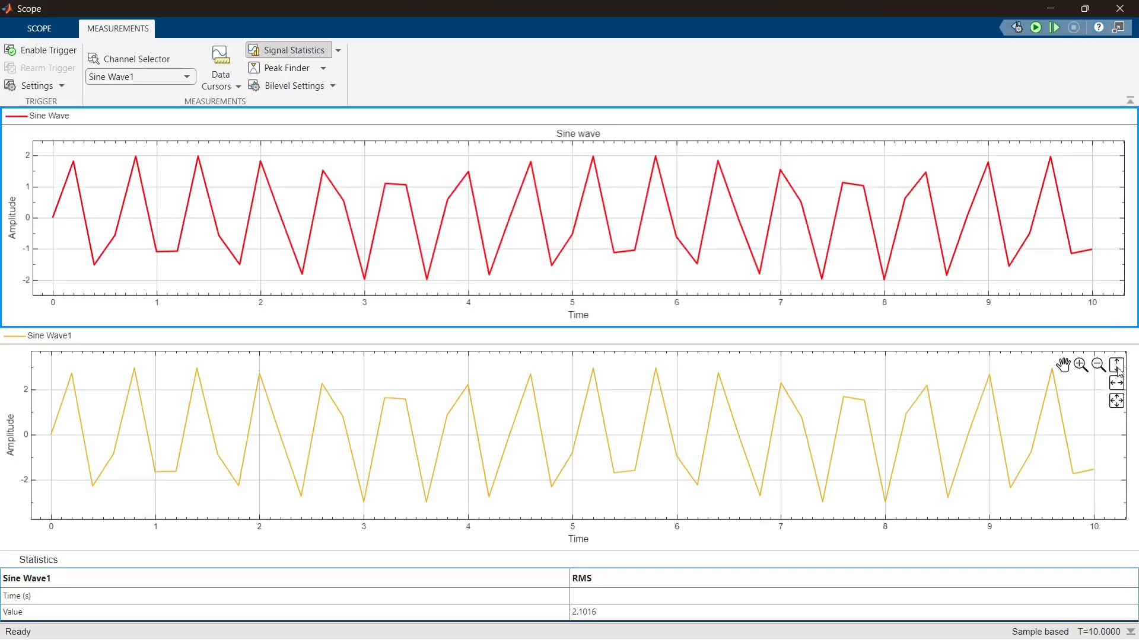
Step: Show Peak to Peak, Mean and Median one at a time for Sine Wave1, leave only RMS selected, and turn off Signal Statistics
{"action": "left_click", "coordinate": [332, 53]}
{"action": "left_click", "coordinate": [259, 111]}
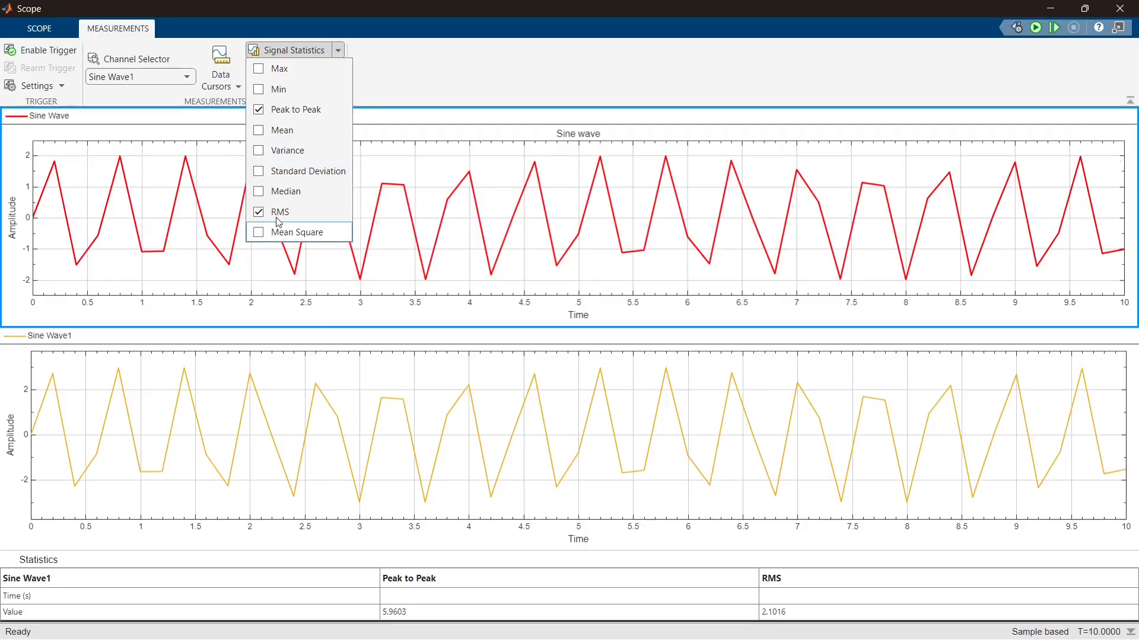
{"action": "left_click", "coordinate": [259, 110]}
{"action": "left_click", "coordinate": [261, 133]}
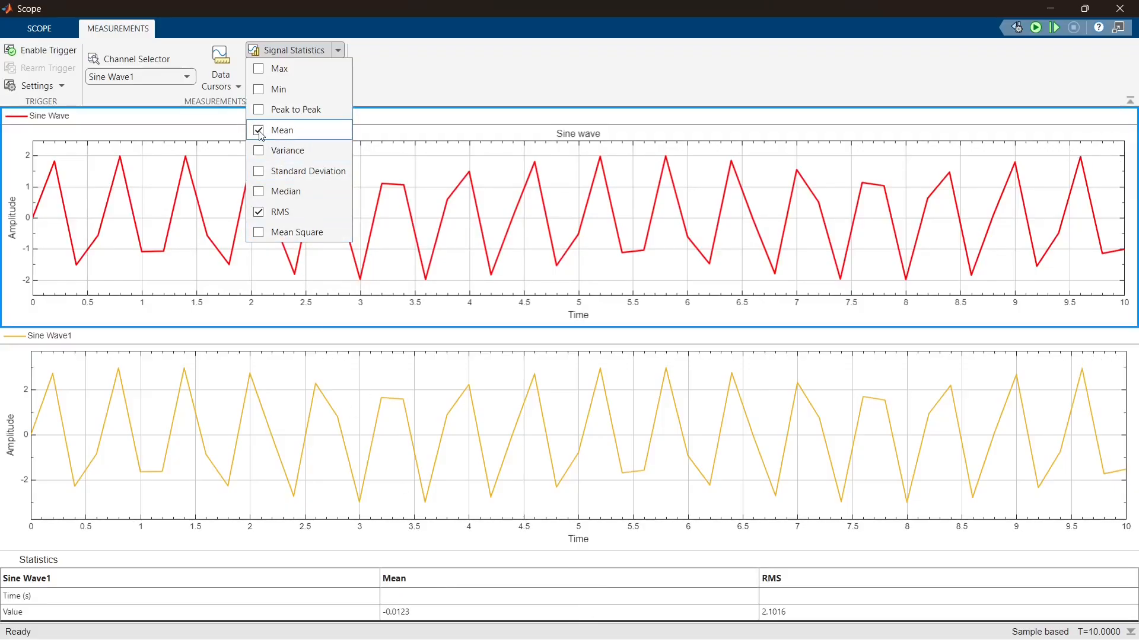
{"action": "left_click", "coordinate": [260, 131]}
{"action": "left_click", "coordinate": [260, 192]}
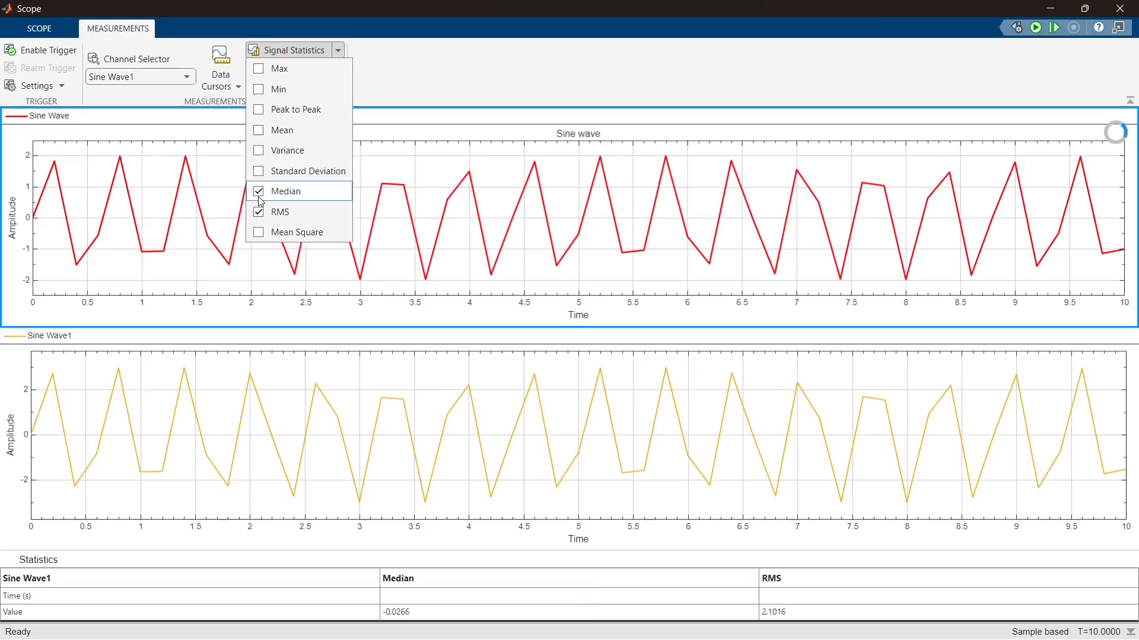
{"action": "left_click", "coordinate": [261, 198]}
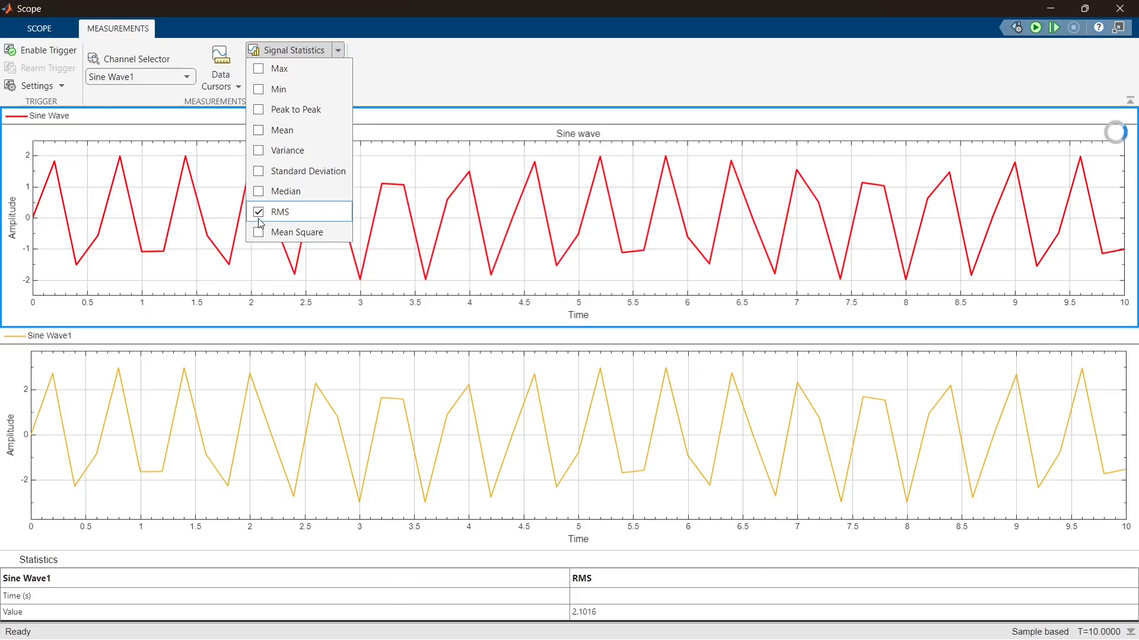
{"action": "left_click", "coordinate": [378, 88]}
{"action": "left_click", "coordinate": [303, 52]}
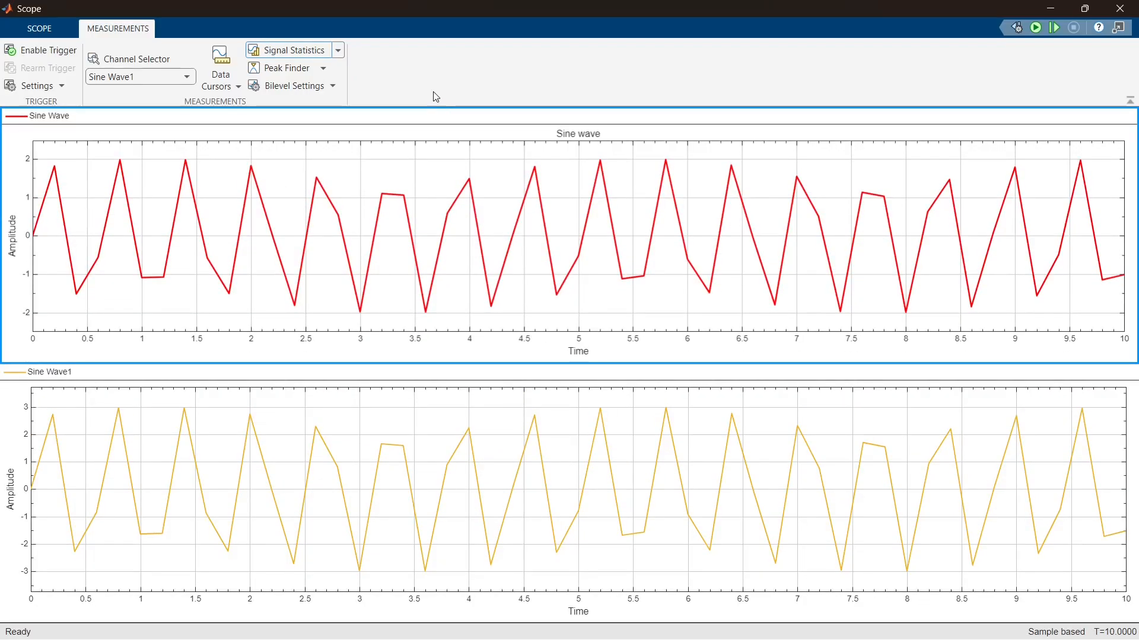
Step: Inspect the marked peaks of Sine Wave1 with Peak Finder, and turn Peak Finder off again
{"action": "left_click", "coordinate": [306, 71]}
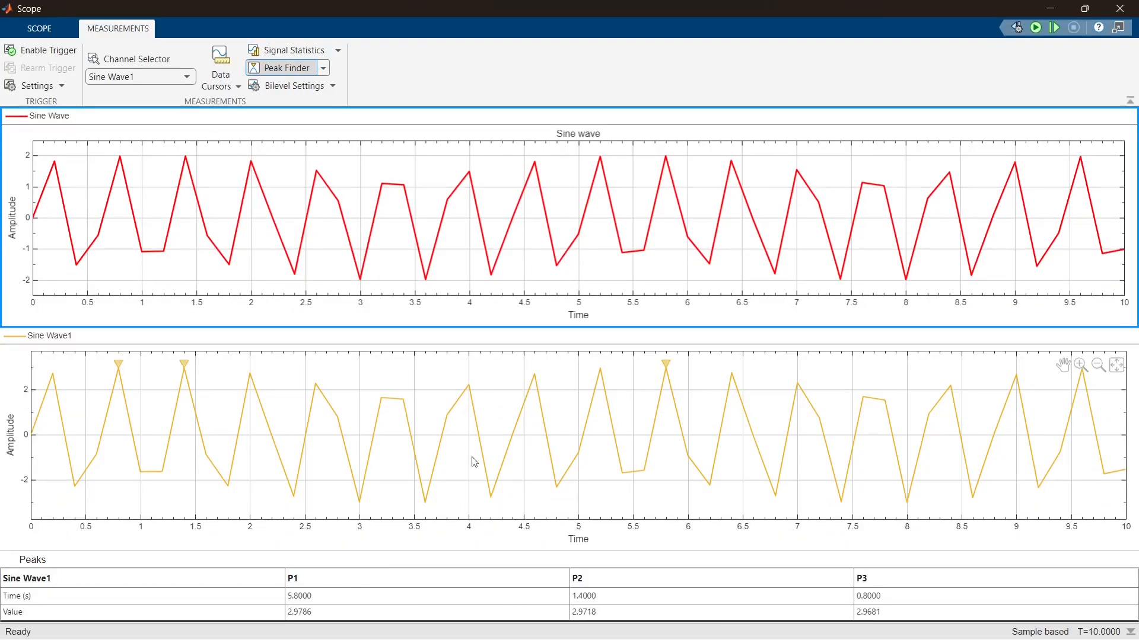
{"action": "mouse_move", "coordinate": [115, 364]}
{"action": "mouse_move", "coordinate": [187, 367]}
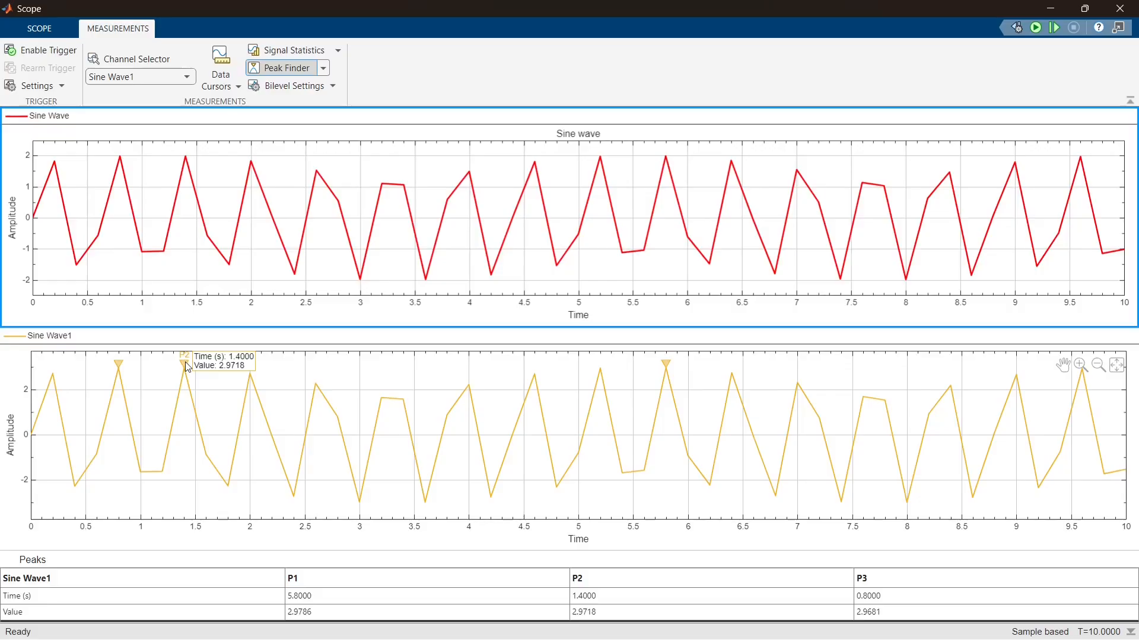
{"action": "left_click_drag", "start_coordinate": [188, 368], "coordinate": [204, 360]}
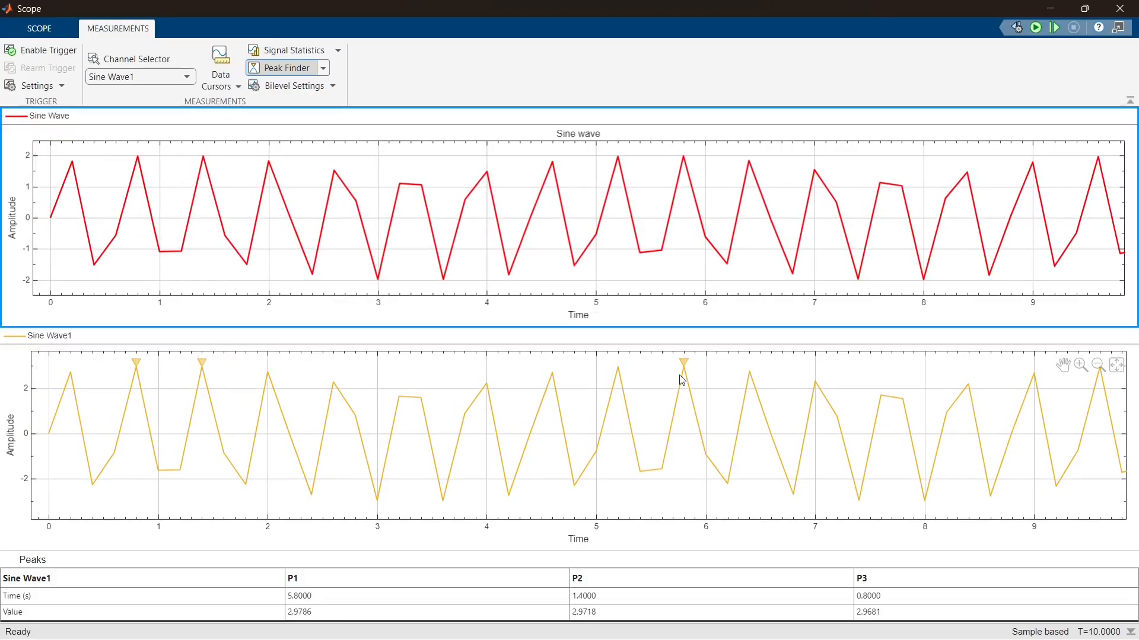
{"action": "mouse_move", "coordinate": [205, 368]}
{"action": "left_click", "coordinate": [283, 67]}
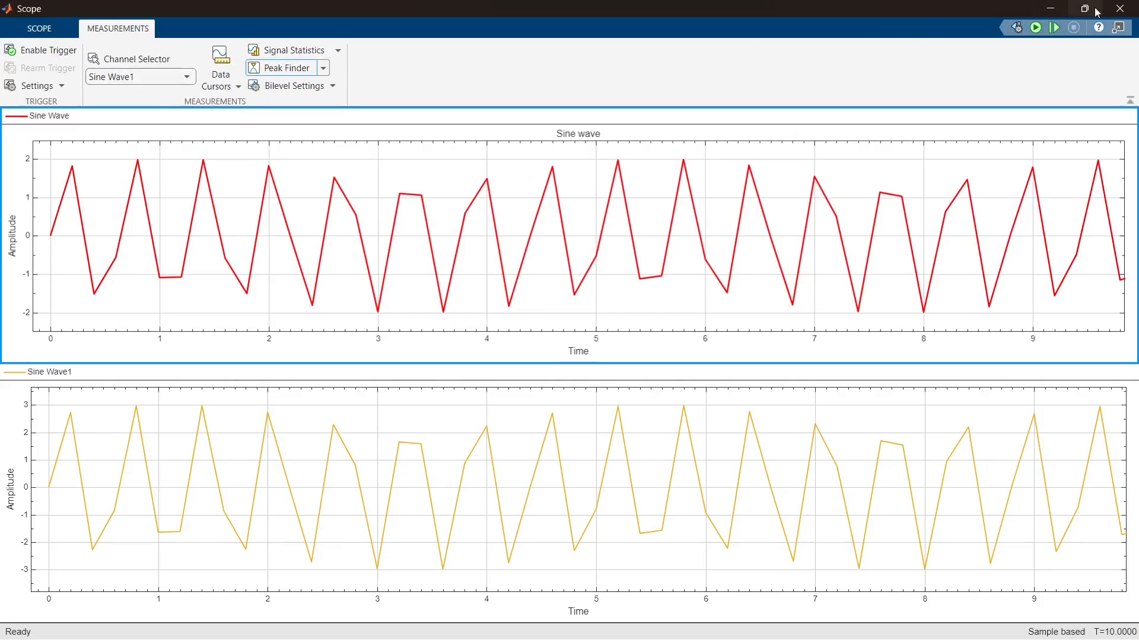
Step: Close the Scope window and delete the second Sine Wave block together with its leftover signal line
{"action": "left_click", "coordinate": [1135, 7]}
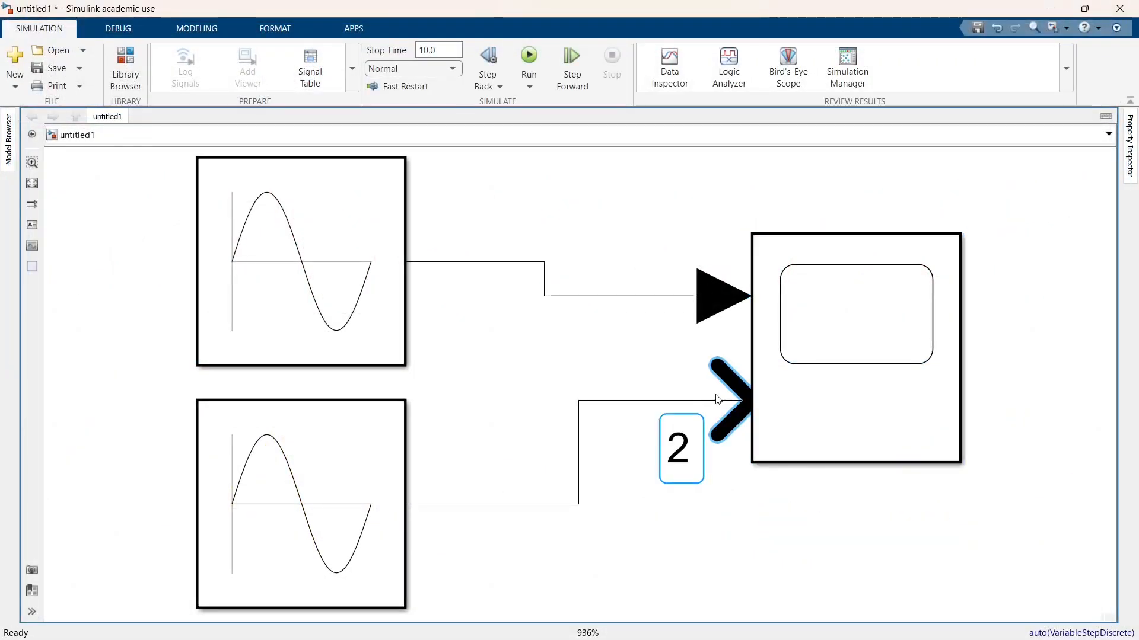
{"action": "left_click", "coordinate": [287, 475]}
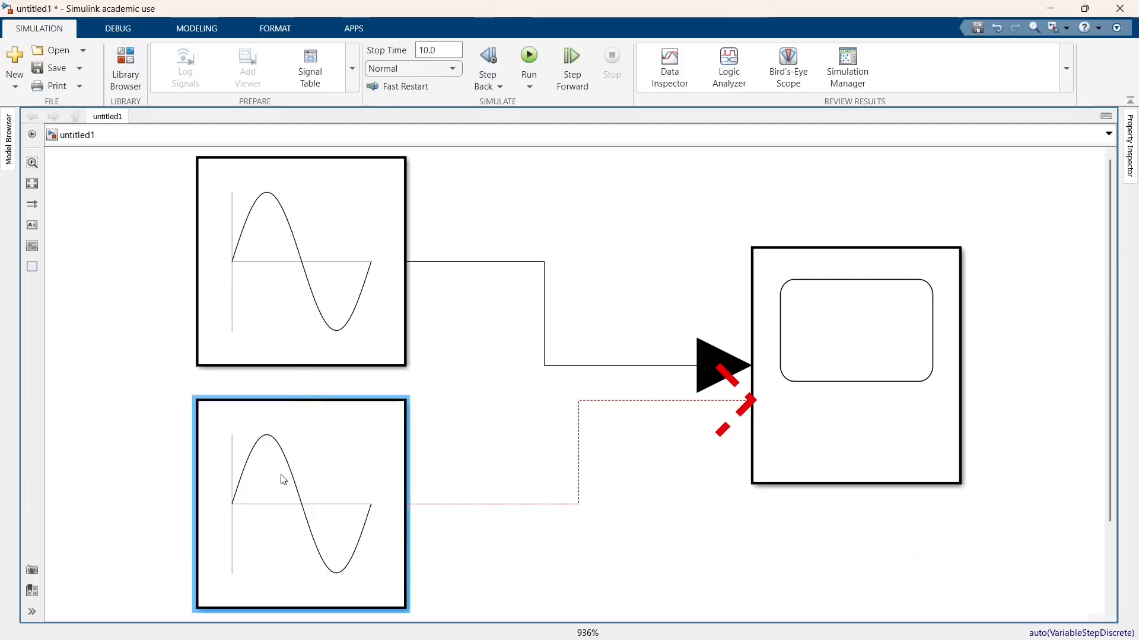
{"action": "key", "text": "Delete"}
{"action": "left_click", "coordinate": [579, 414]}
{"action": "key", "text": "Delete"}
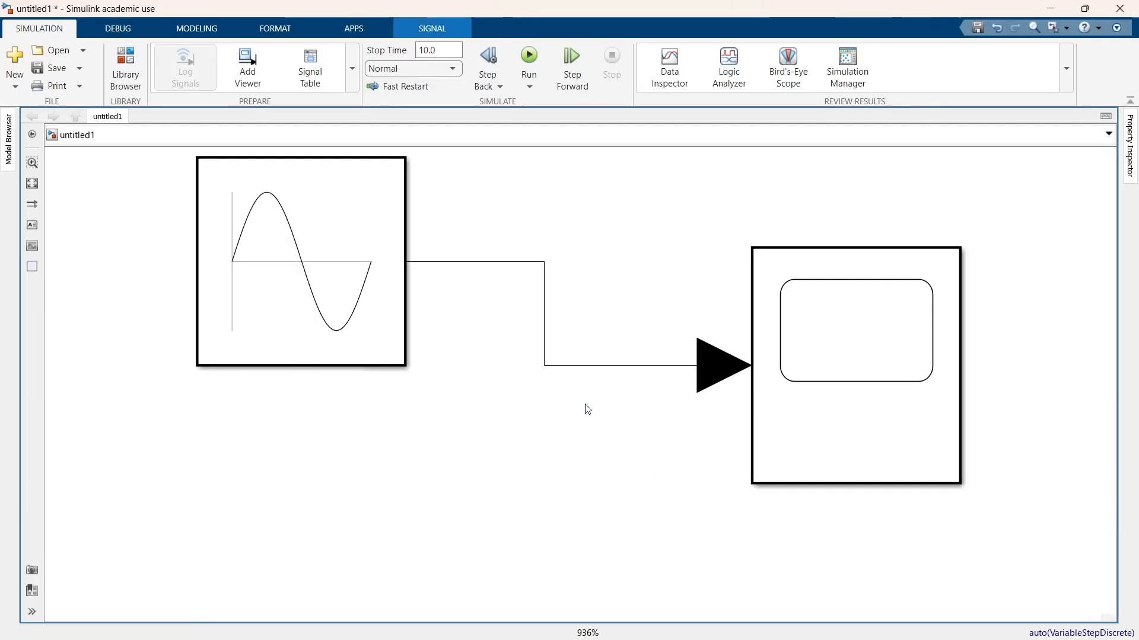
Step: Align the Sine Wave block with the Scope and place a Transfer Fcn block 1/(s+1) between them
{"action": "left_click_drag", "start_coordinate": [362, 248], "coordinate": [363, 342]}
{"action": "key", "text": "space"}
{"action": "left_click", "coordinate": [528, 265]}
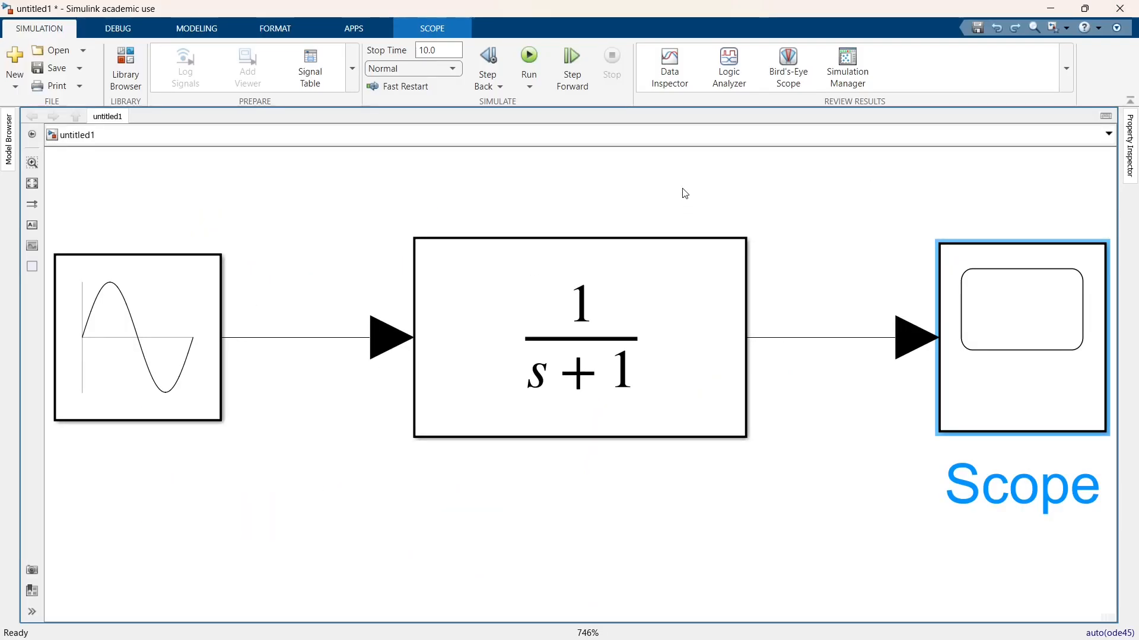
Step: Configure the Scope to log data to the workspace as ScopeData in the Structure With Time format
{"action": "double_click", "coordinate": [981, 280]}
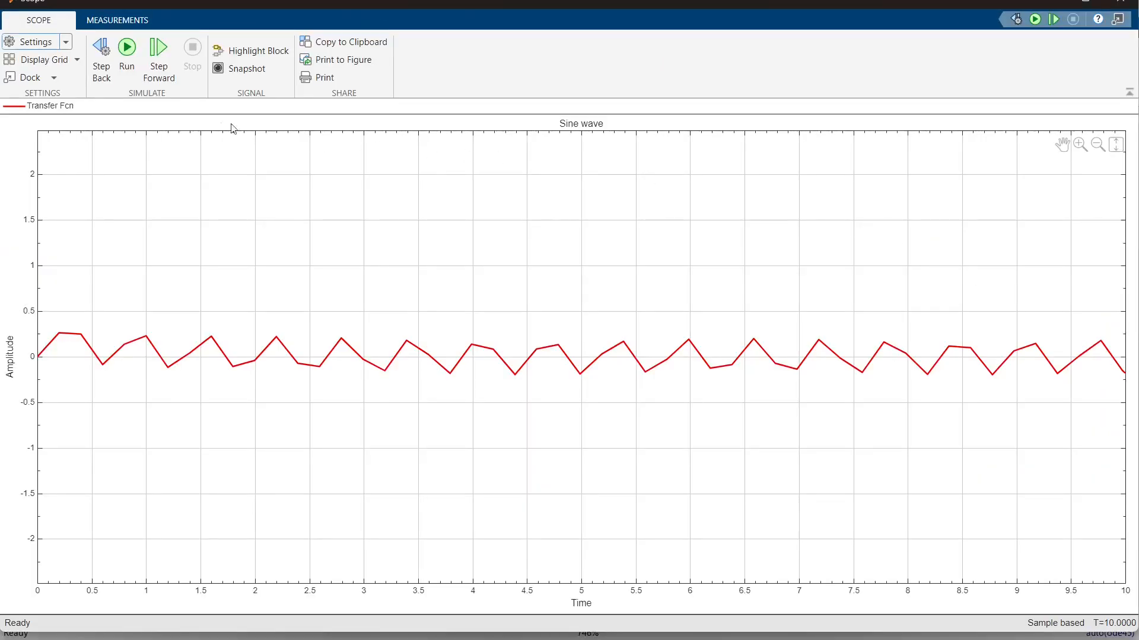
{"action": "left_click", "coordinate": [36, 44]}
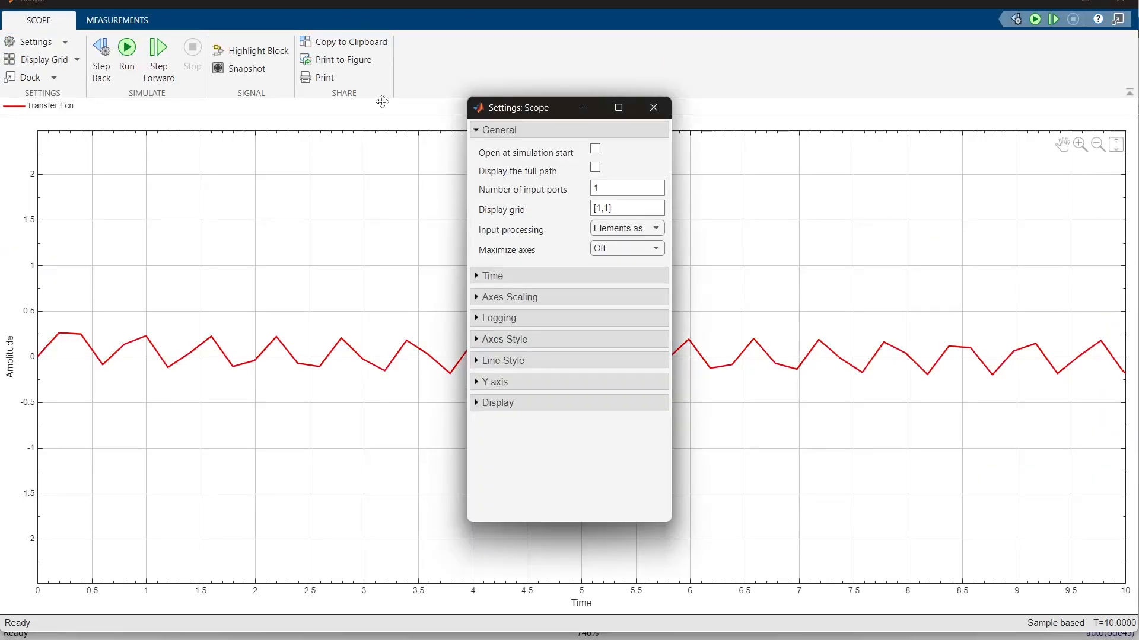
{"action": "left_click", "coordinate": [541, 131]}
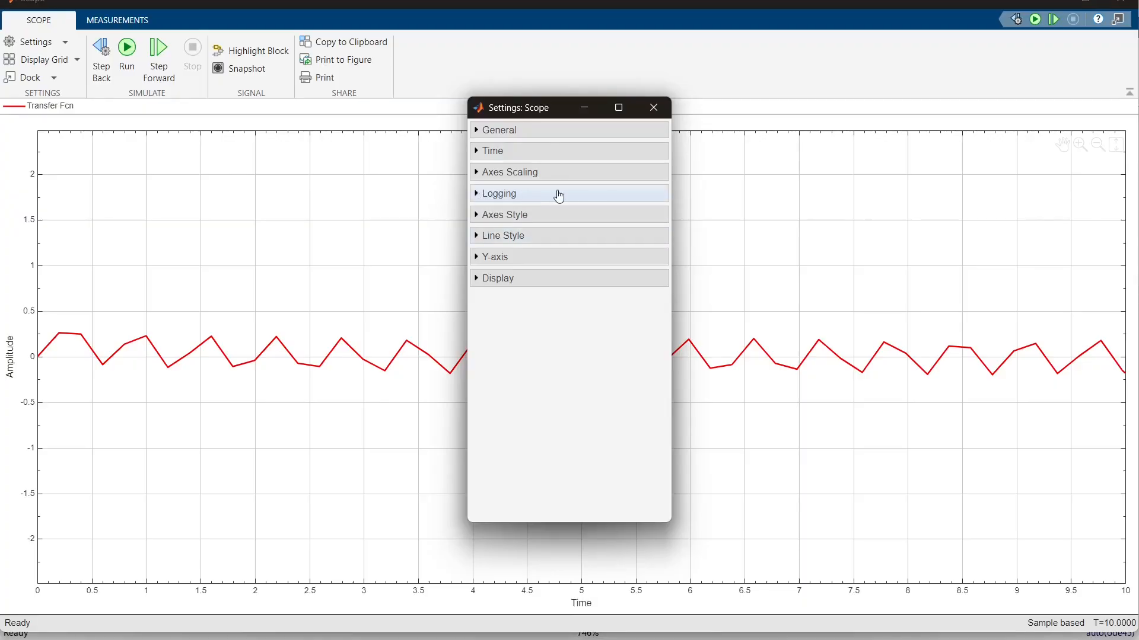
{"action": "left_click", "coordinate": [489, 195]}
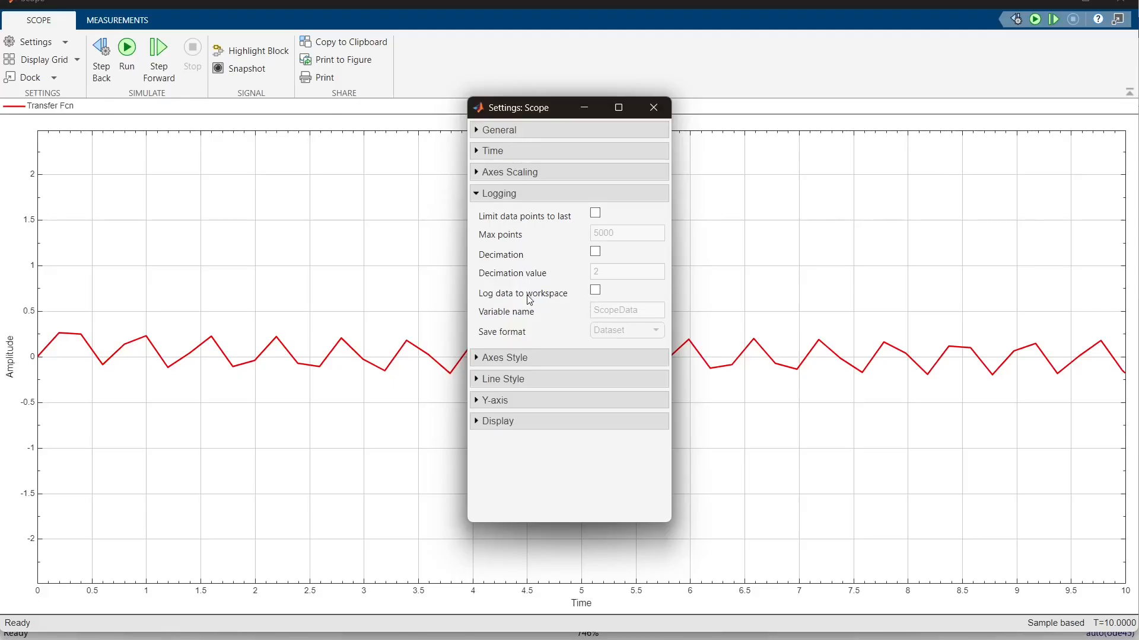
{"action": "left_click", "coordinate": [598, 291]}
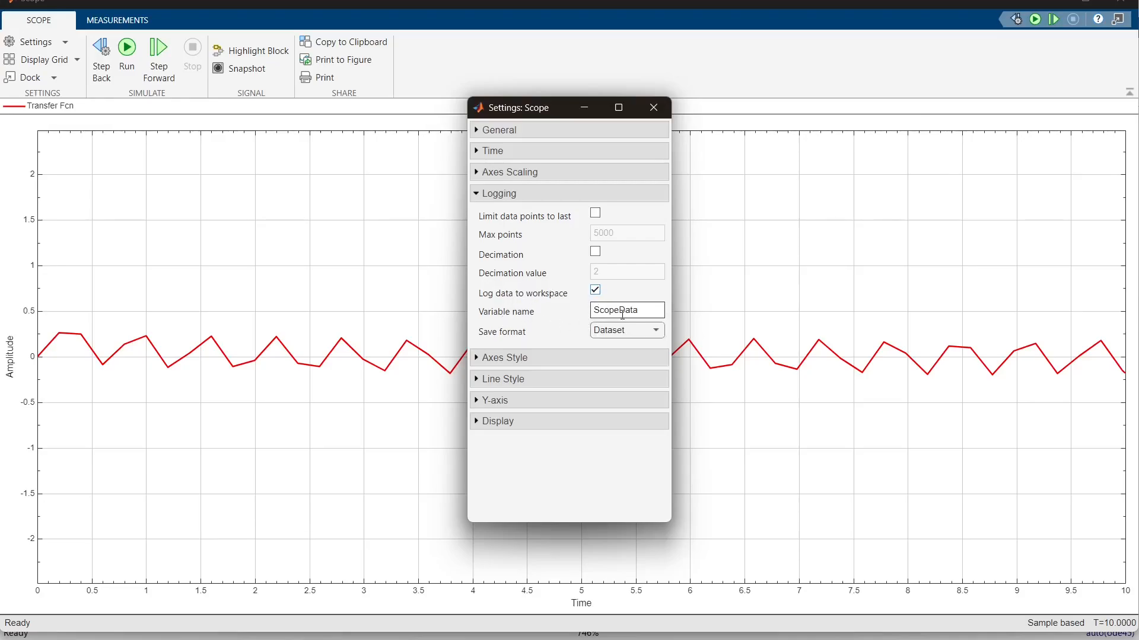
{"action": "left_click", "coordinate": [609, 332]}
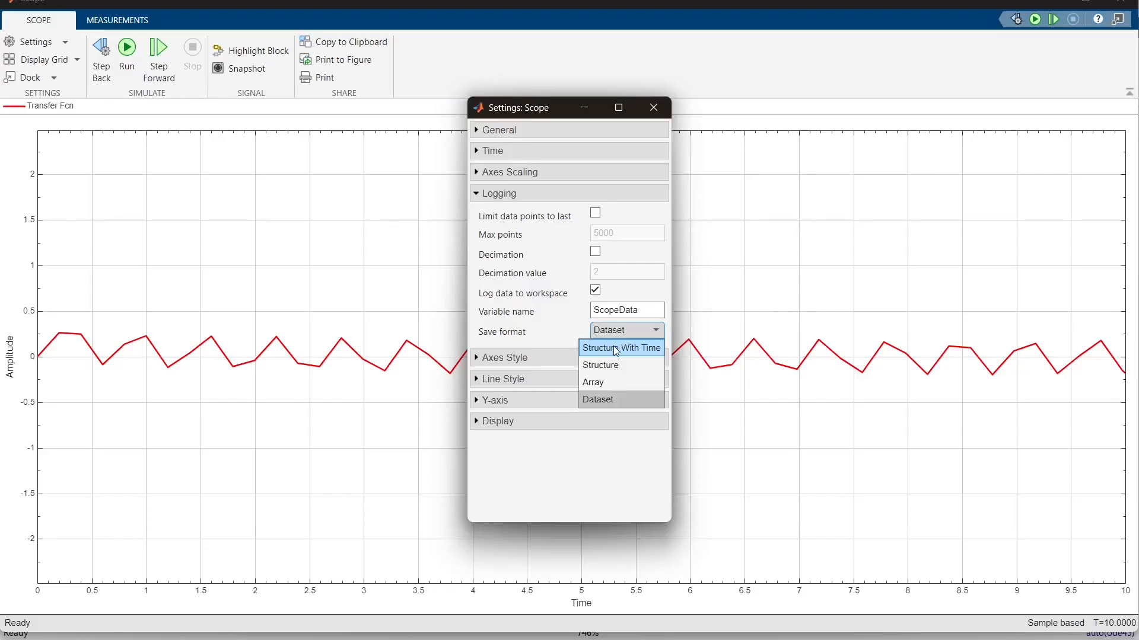
{"action": "left_click", "coordinate": [617, 350]}
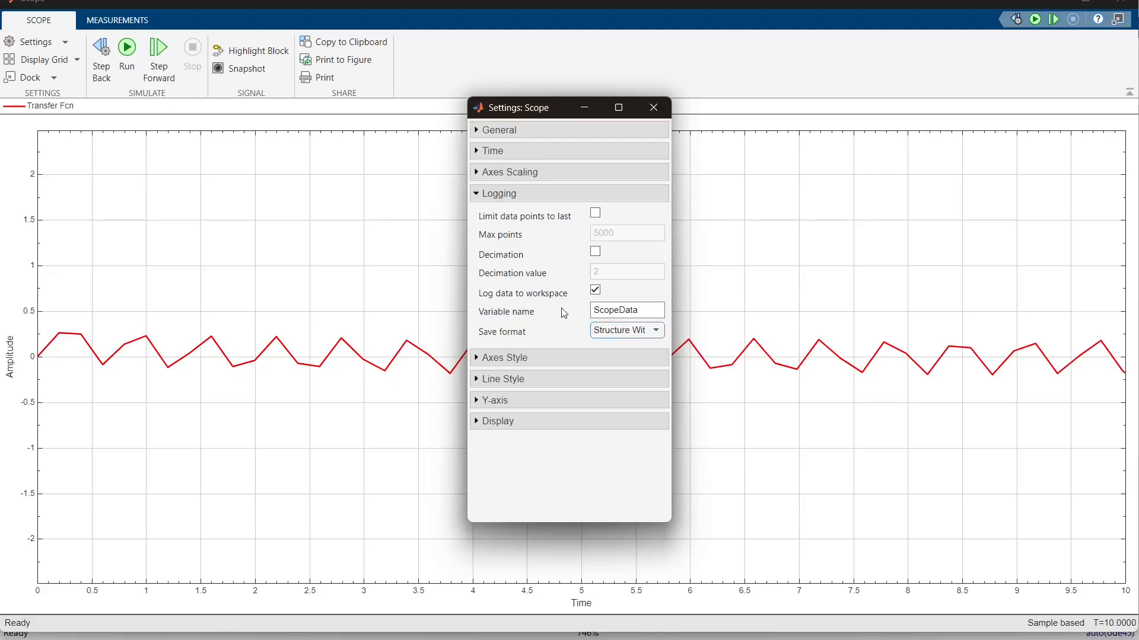
{"action": "left_click", "coordinate": [654, 107]}
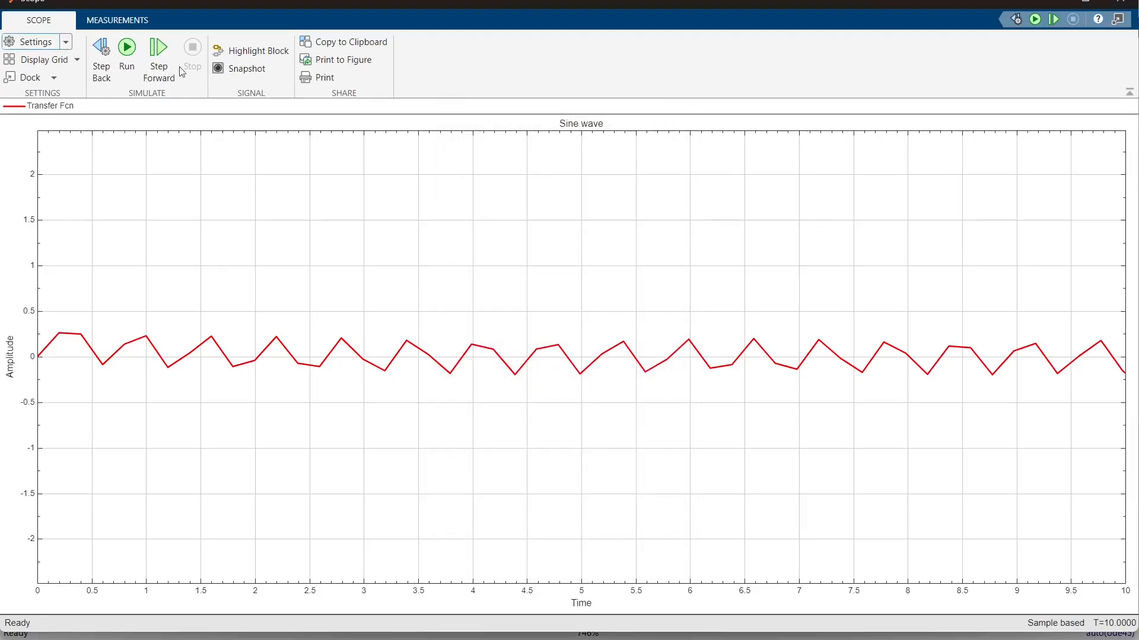
Step: Run the simulation, switch to the main MATLAB window, and open the out workspace variable in a widened editor area
{"action": "left_click", "coordinate": [128, 57]}
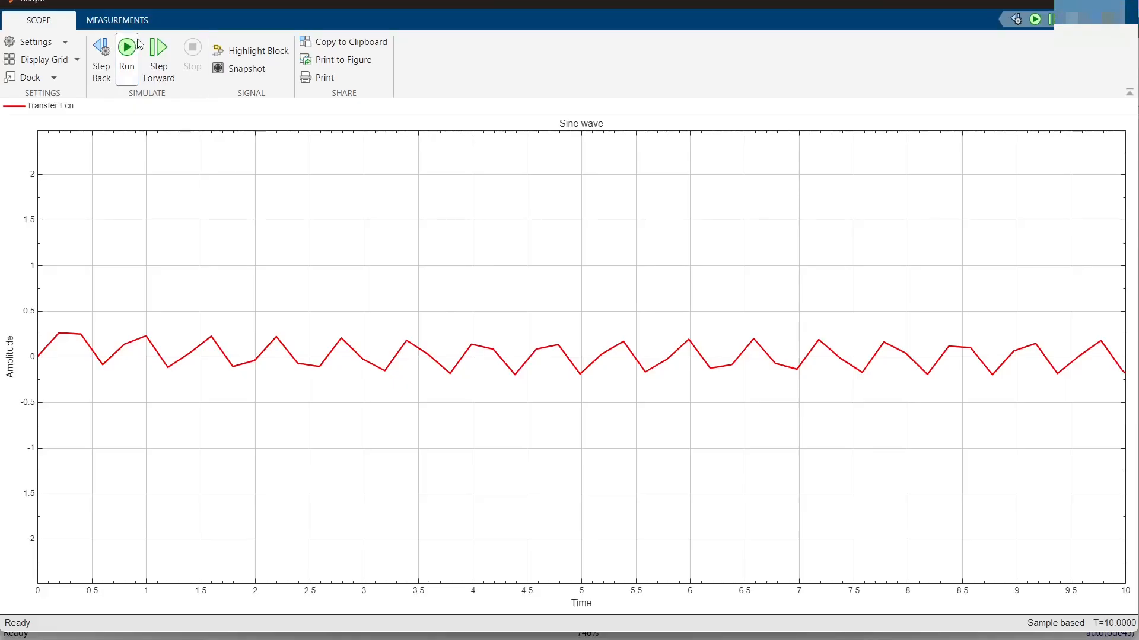
{"action": "mouse_move", "coordinate": [733, 620]}
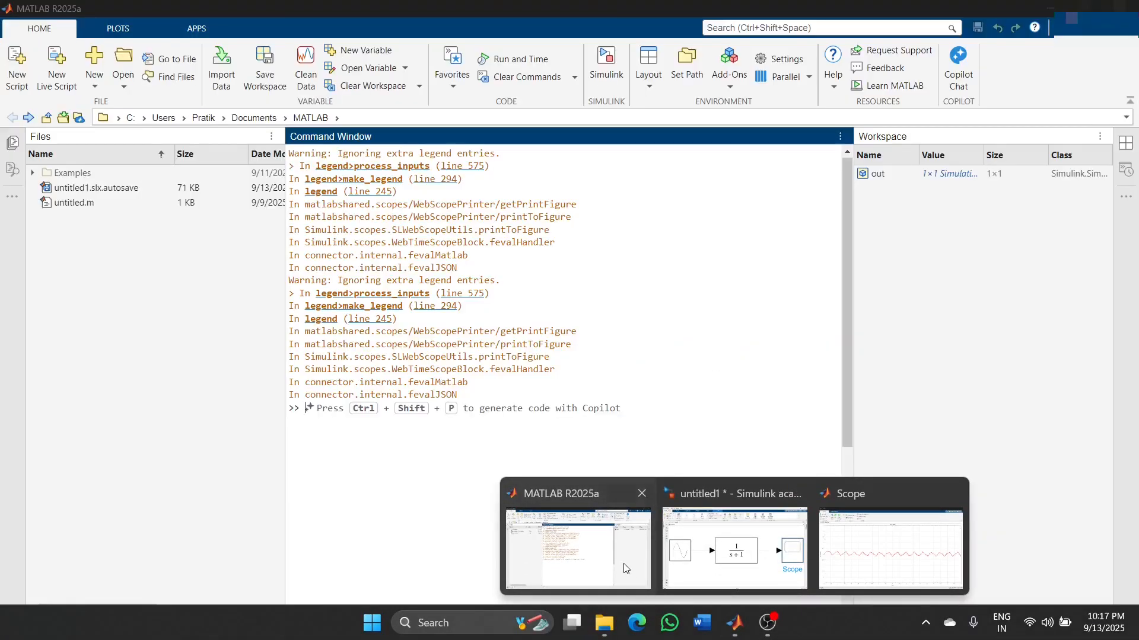
{"action": "left_click", "coordinate": [578, 549]}
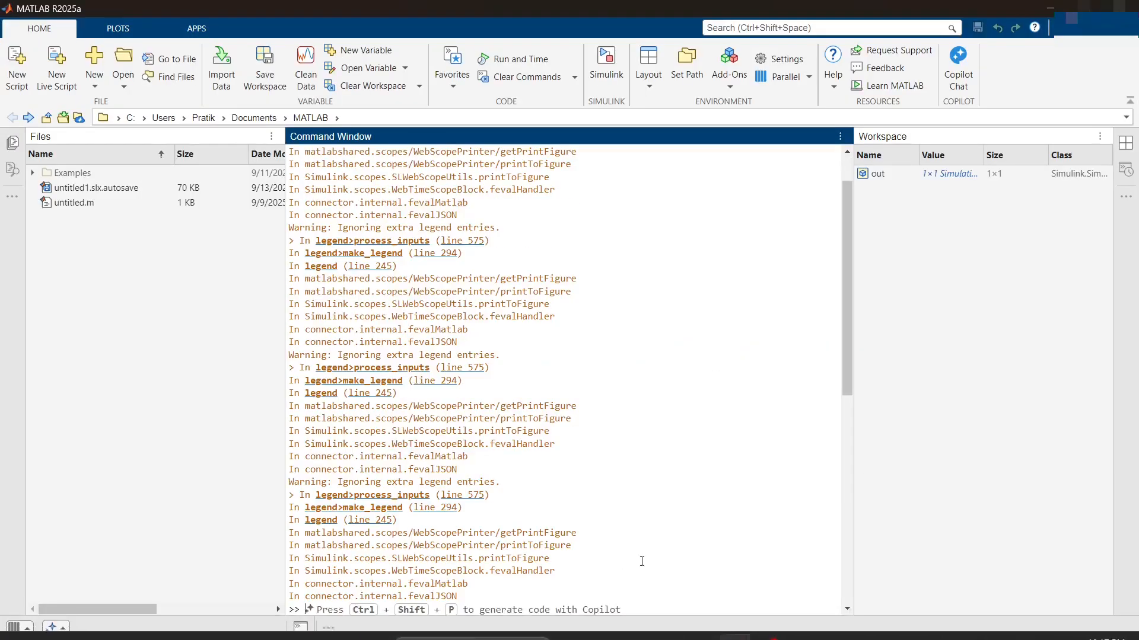
{"action": "double_click", "coordinate": [882, 173]}
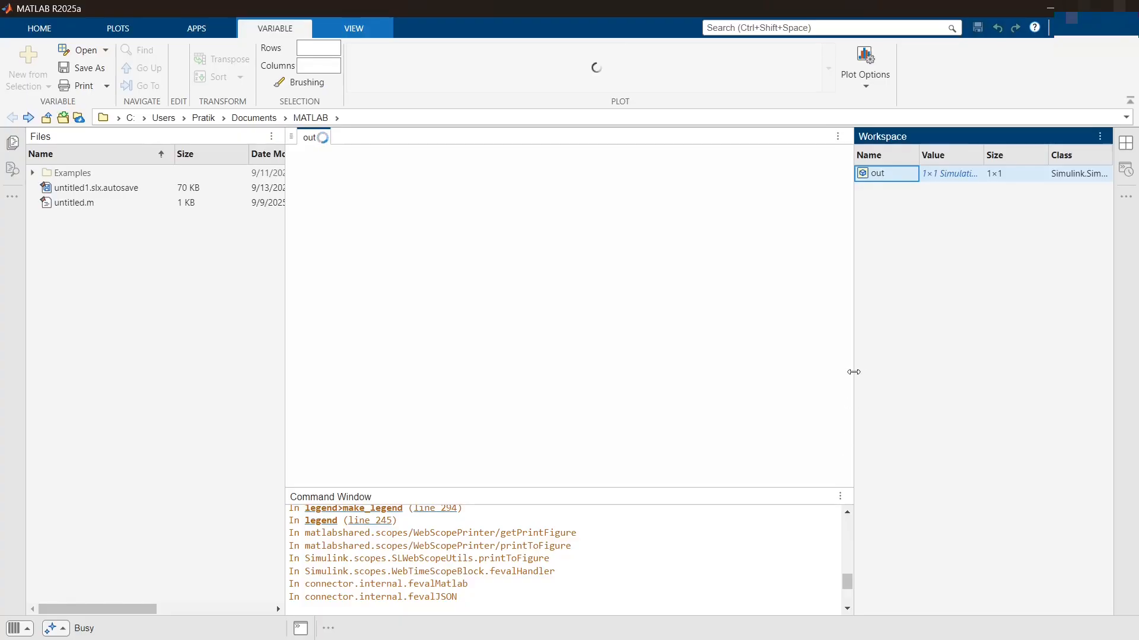
{"action": "left_click_drag", "start_coordinate": [853, 376], "coordinate": [937, 366]}
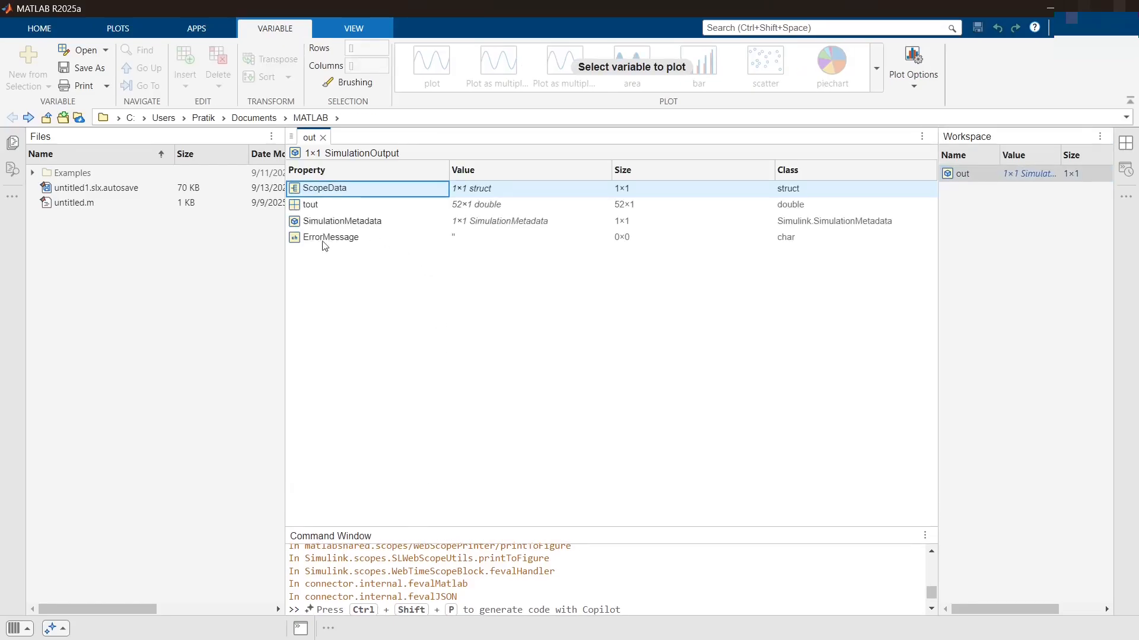
Step: Open the ScopeData structure inside out and look through its logged time values
{"action": "left_click", "coordinate": [318, 222]}
{"action": "left_click", "coordinate": [319, 204]}
{"action": "left_click", "coordinate": [322, 187]}
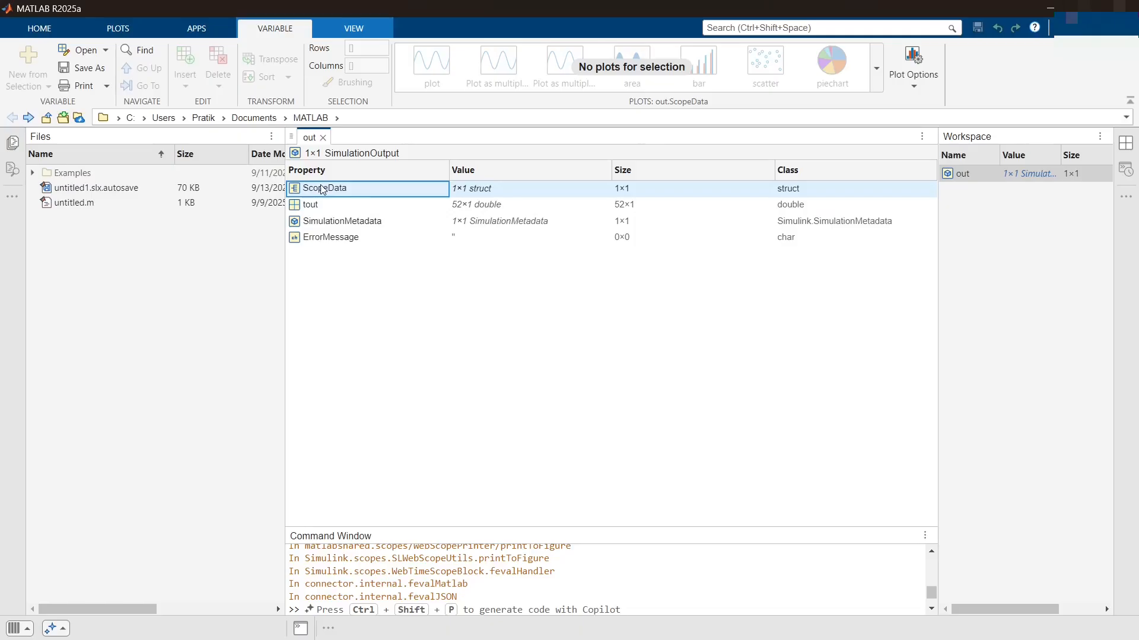
{"action": "double_click", "coordinate": [326, 194]}
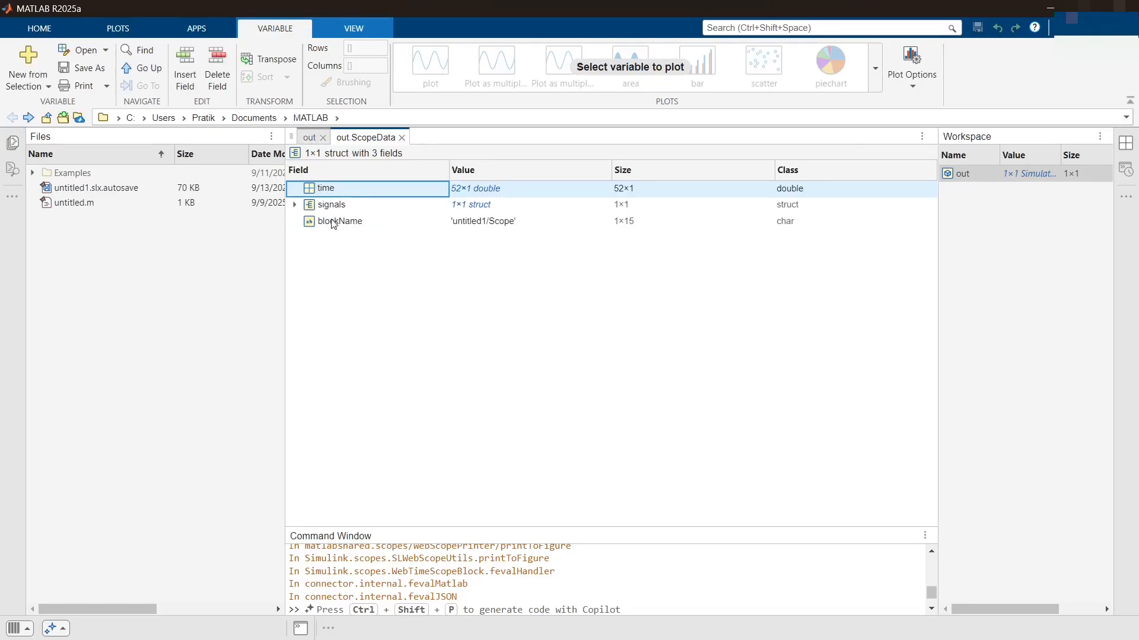
{"action": "left_click", "coordinate": [346, 208]}
{"action": "key", "text": "Up"}
{"action": "key", "text": "Return"}
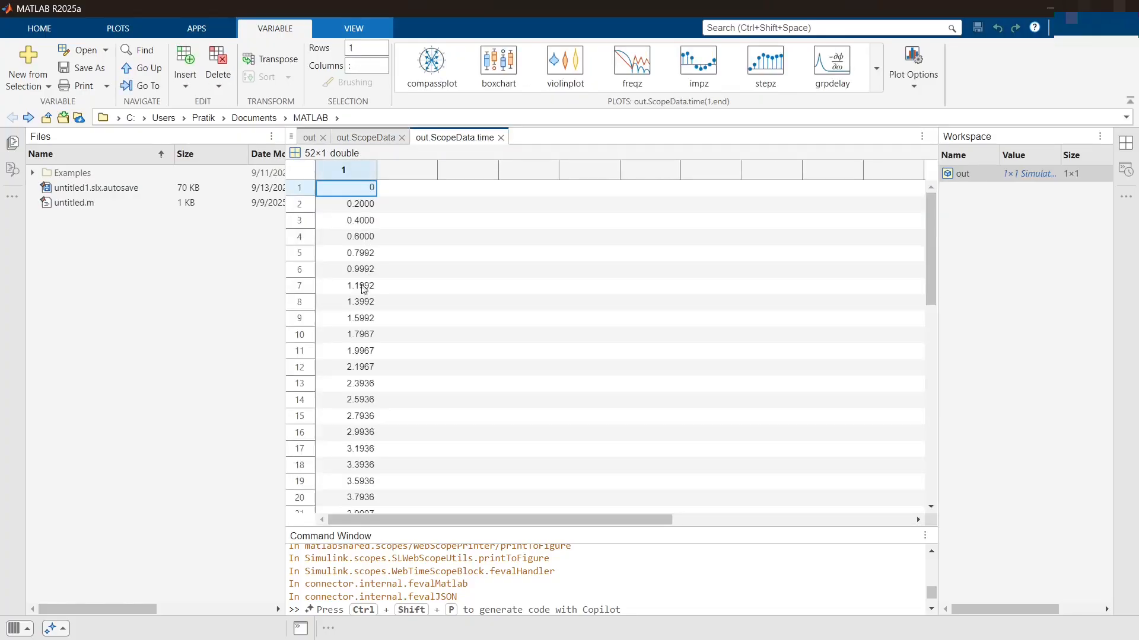
{"action": "scroll", "coordinate": [363, 295], "scroll_direction": "down", "scroll_amount": 4}
{"action": "scroll", "coordinate": [363, 280], "scroll_direction": "up", "scroll_amount": 3}
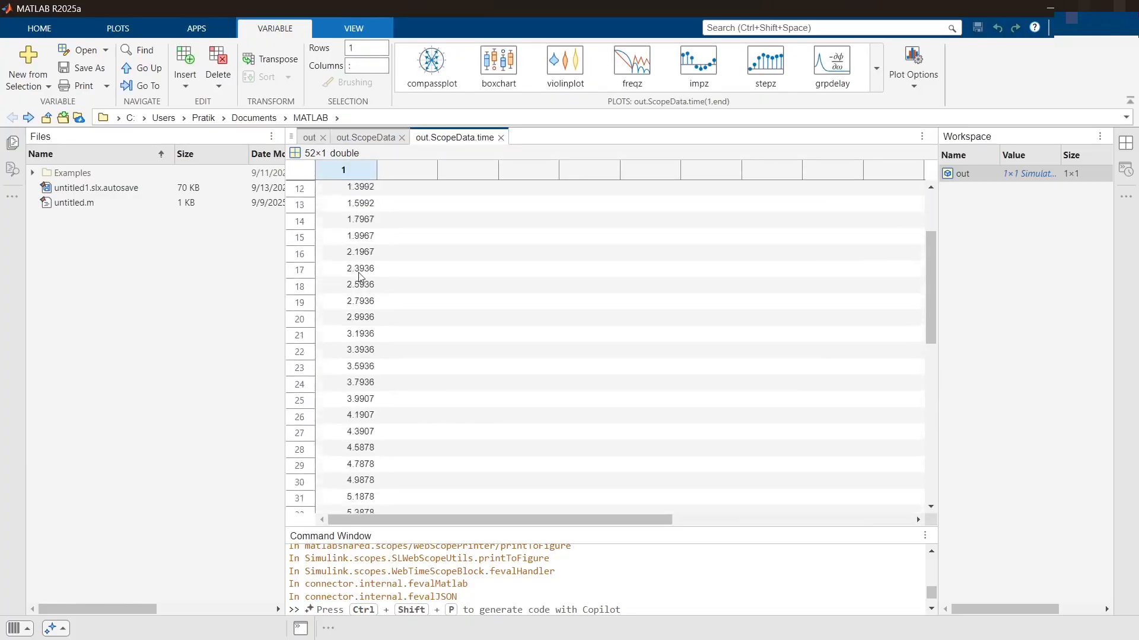
Step: Open the signals structure of ScopeData and look through all of its logged values
{"action": "left_click", "coordinate": [368, 143]}
{"action": "double_click", "coordinate": [344, 205]}
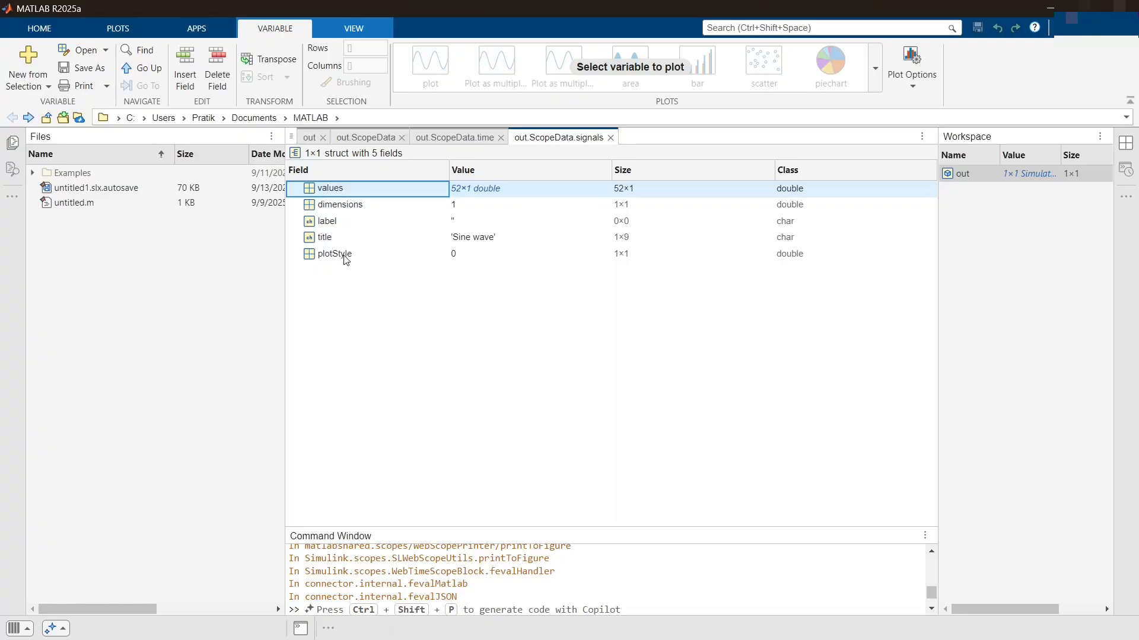
{"action": "double_click", "coordinate": [352, 193]}
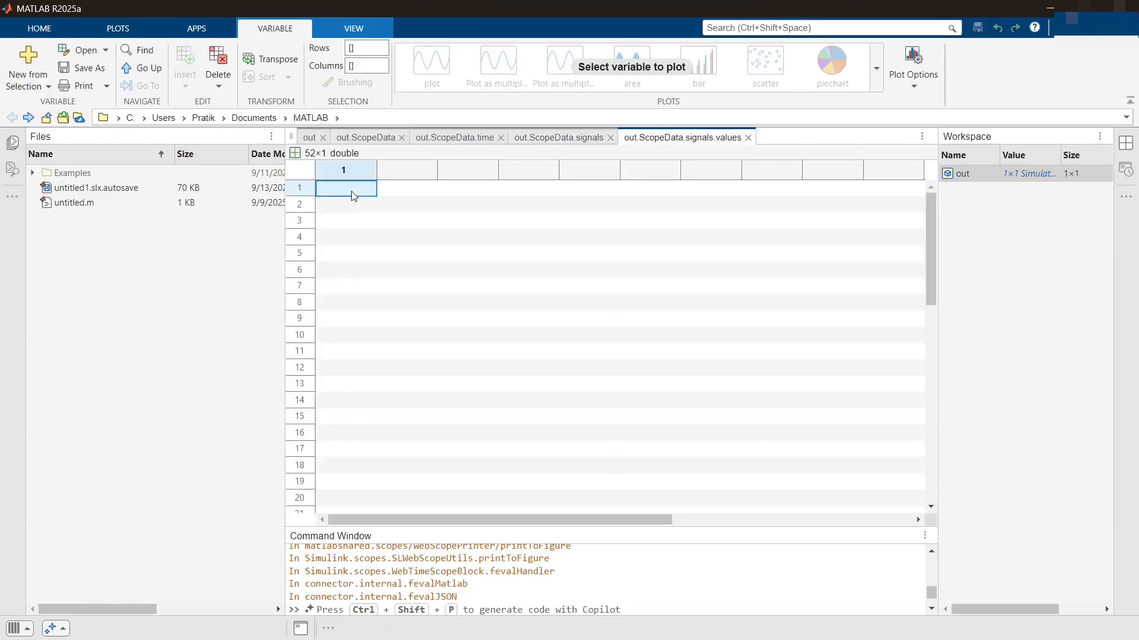
{"action": "scroll", "coordinate": [368, 218], "scroll_direction": "down", "scroll_amount": 2}
{"action": "scroll", "coordinate": [368, 217], "scroll_direction": "up", "scroll_amount": 2}
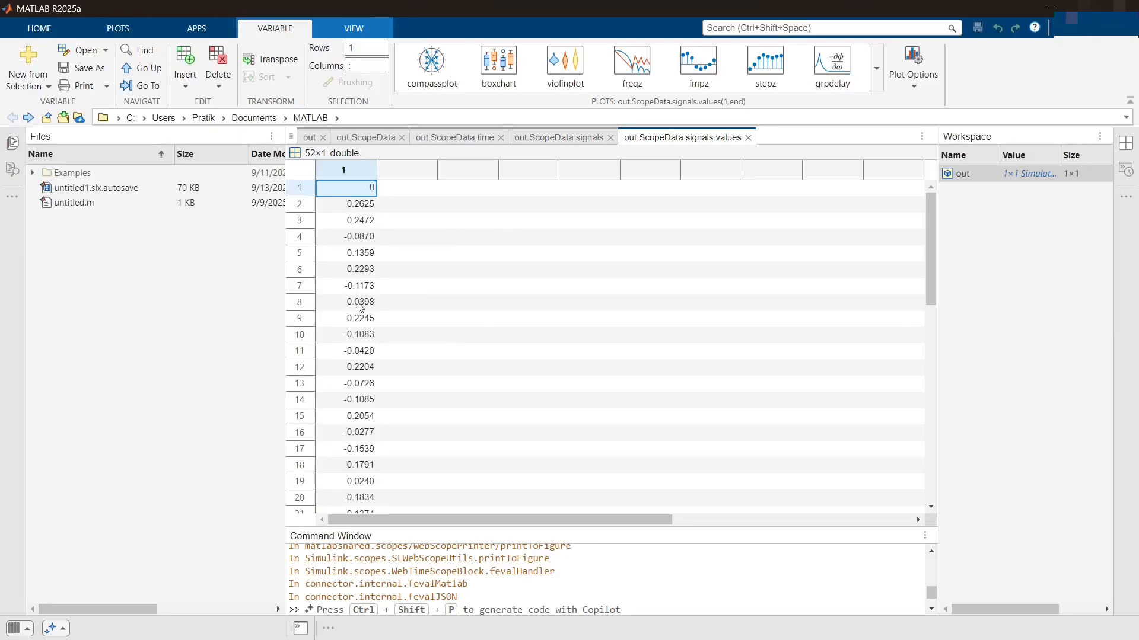
{"action": "scroll", "coordinate": [363, 350], "scroll_direction": "down", "scroll_amount": 6}
{"action": "scroll", "coordinate": [363, 351], "scroll_direction": "down", "scroll_amount": 6}
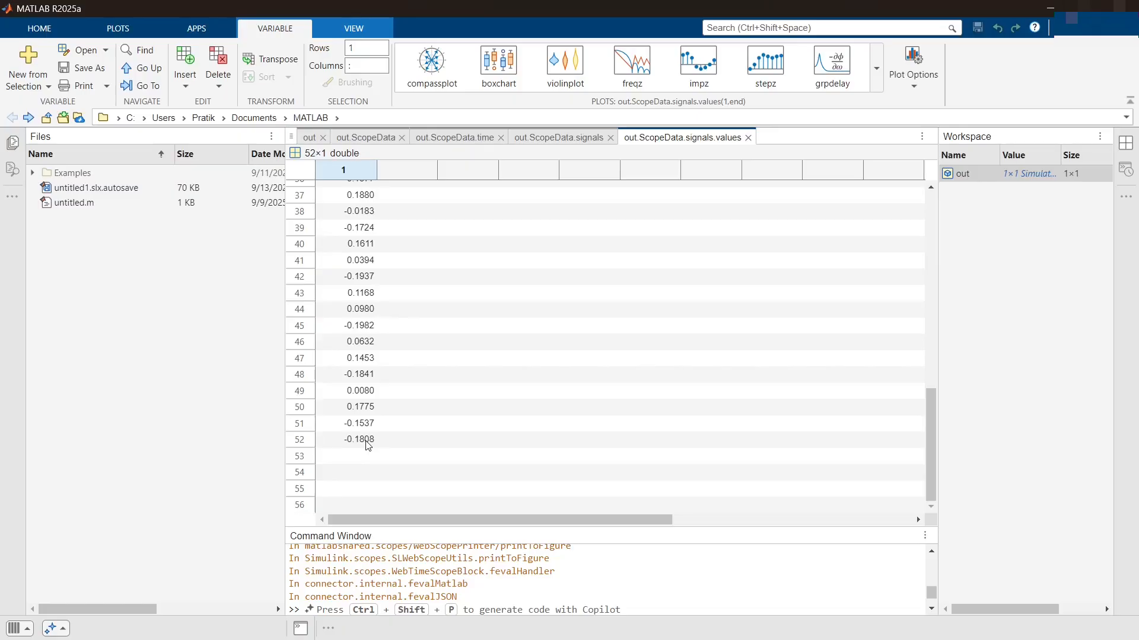
{"action": "scroll", "coordinate": [368, 427], "scroll_direction": "up", "scroll_amount": 12}
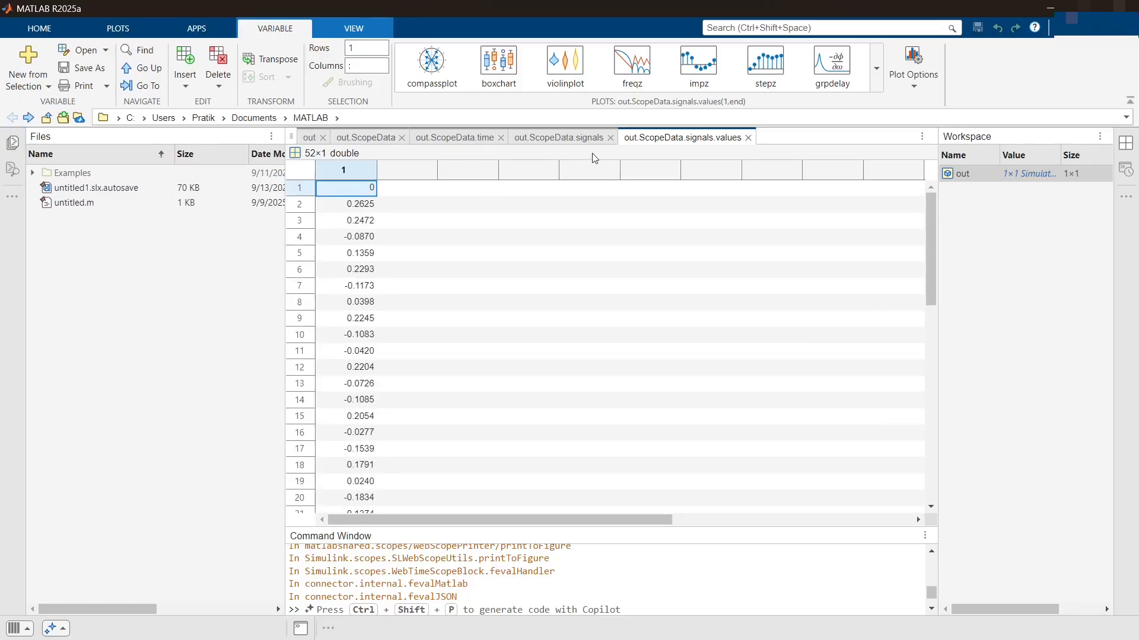
Step: Review the fields of the ScopeData signals structure and return to its logged values
{"action": "left_click", "coordinate": [555, 138]}
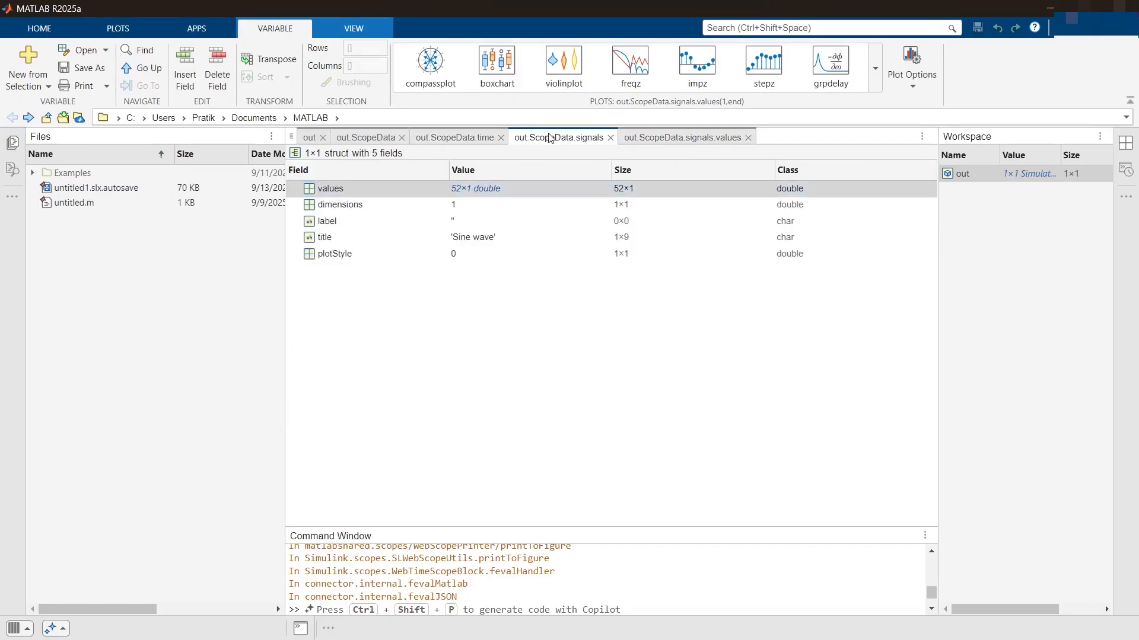
{"action": "left_click", "coordinate": [643, 139]}
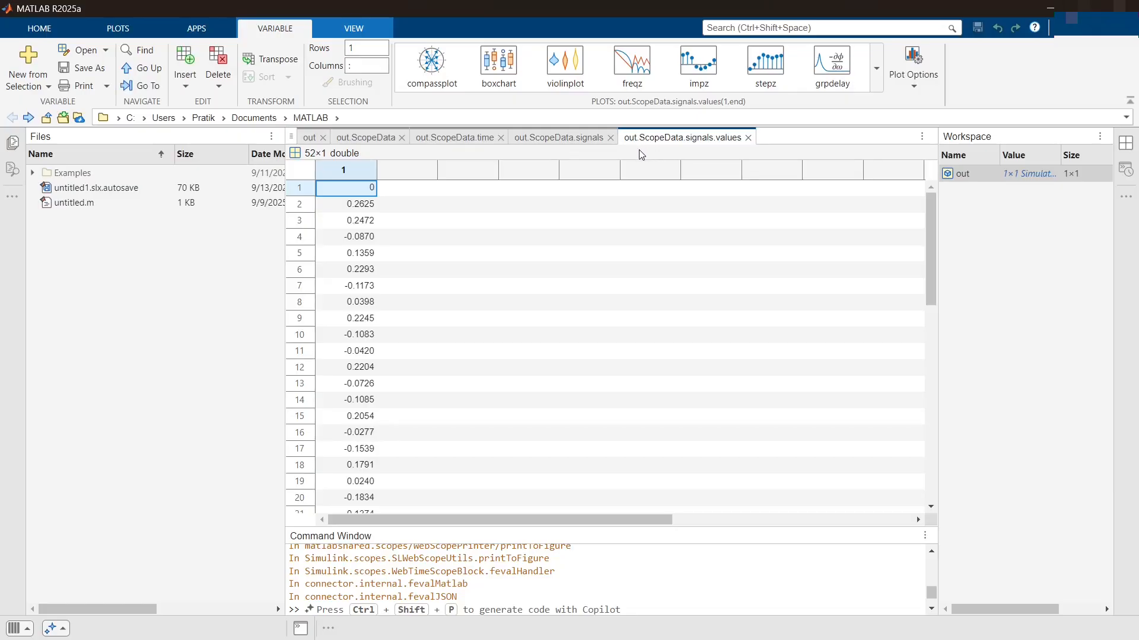
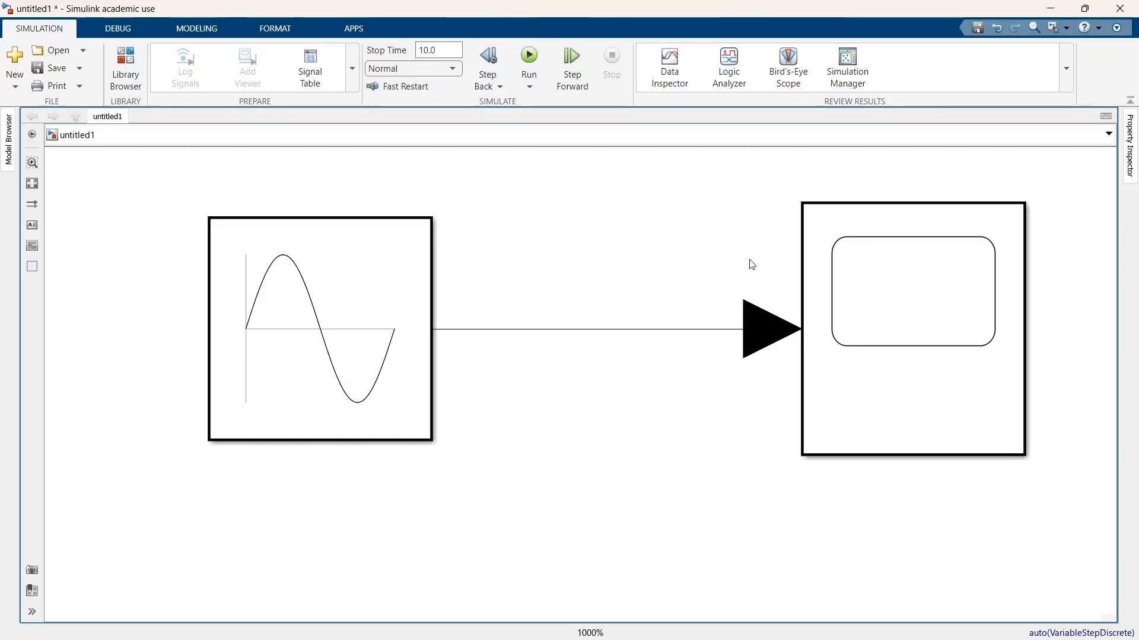
Step: Open the Scope, switch its display grid to a single plot, and fit the time axis to the data
{"action": "double_click", "coordinate": [836, 293]}
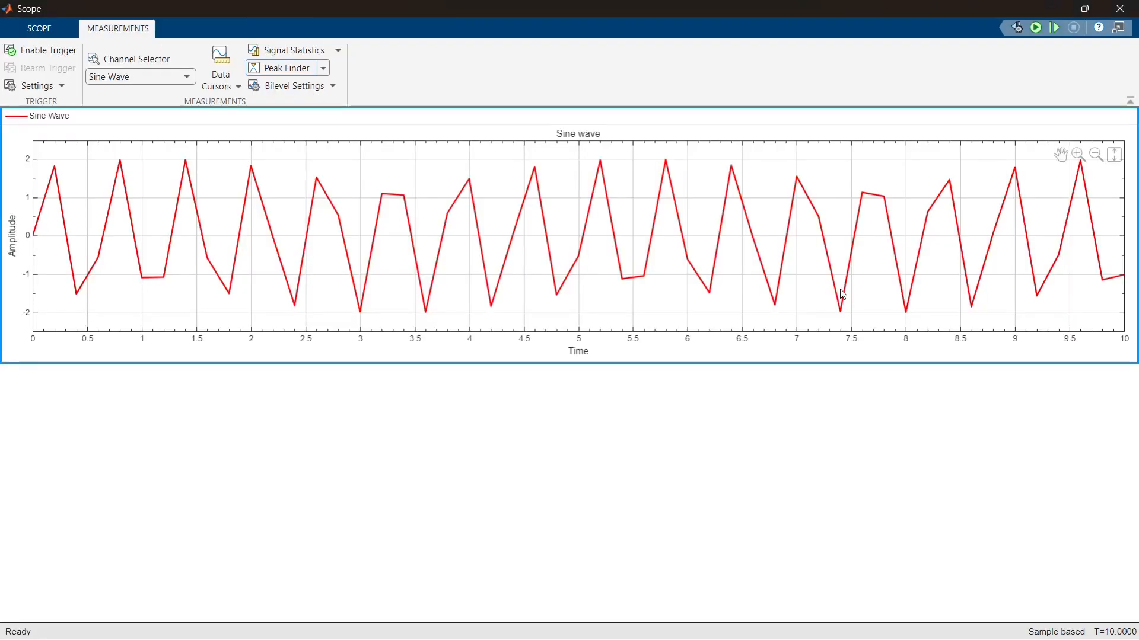
{"action": "left_click", "coordinate": [39, 28]}
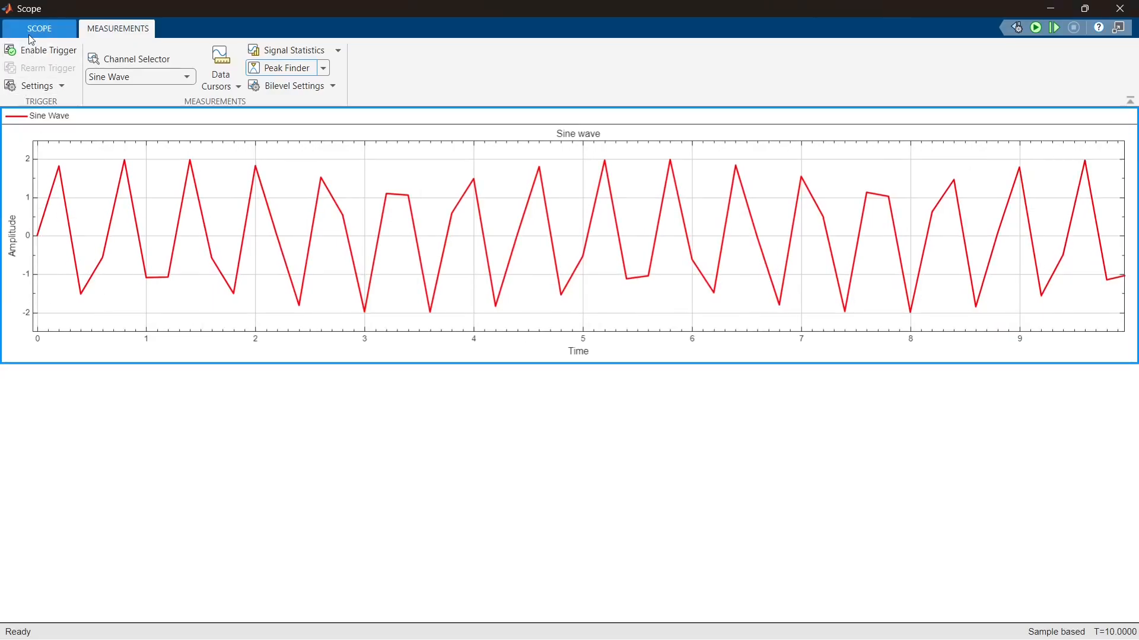
{"action": "left_click", "coordinate": [69, 68]}
{"action": "left_click", "coordinate": [13, 87]}
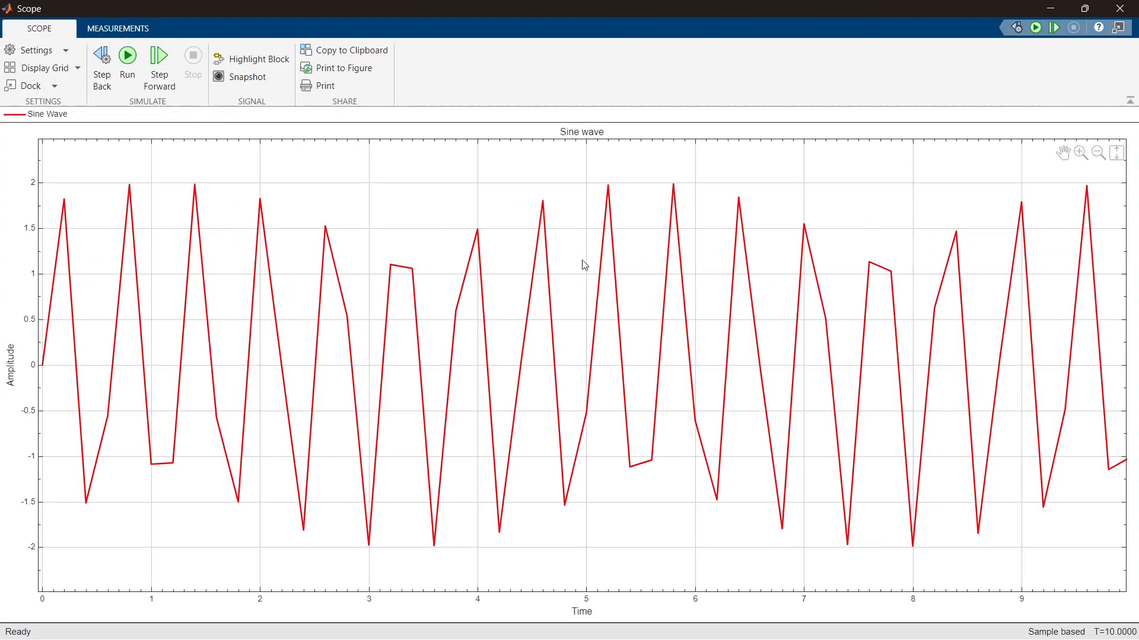
{"action": "mouse_move", "coordinate": [1117, 156]}
{"action": "left_click", "coordinate": [1117, 190]}
Step: Zoom in on the sine waveform in both directions, adjust the zoom along time only, and restore the full view
{"action": "mouse_move", "coordinate": [1064, 158]}
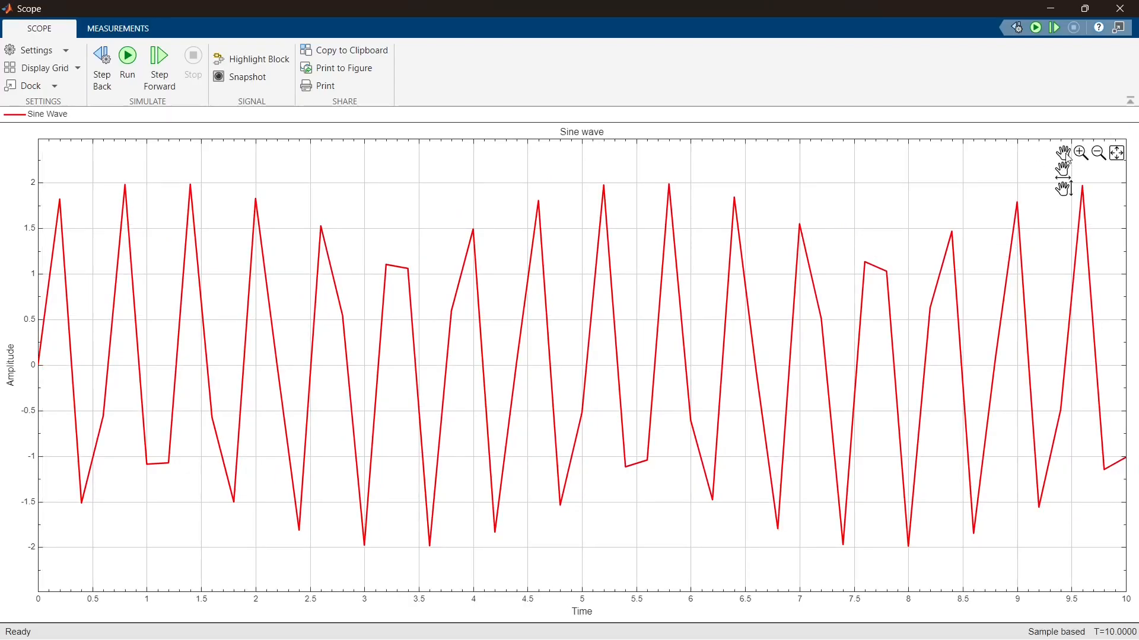
{"action": "left_click", "coordinate": [1083, 155]}
{"action": "scroll", "coordinate": [823, 300], "scroll_direction": "up", "scroll_amount": 5}
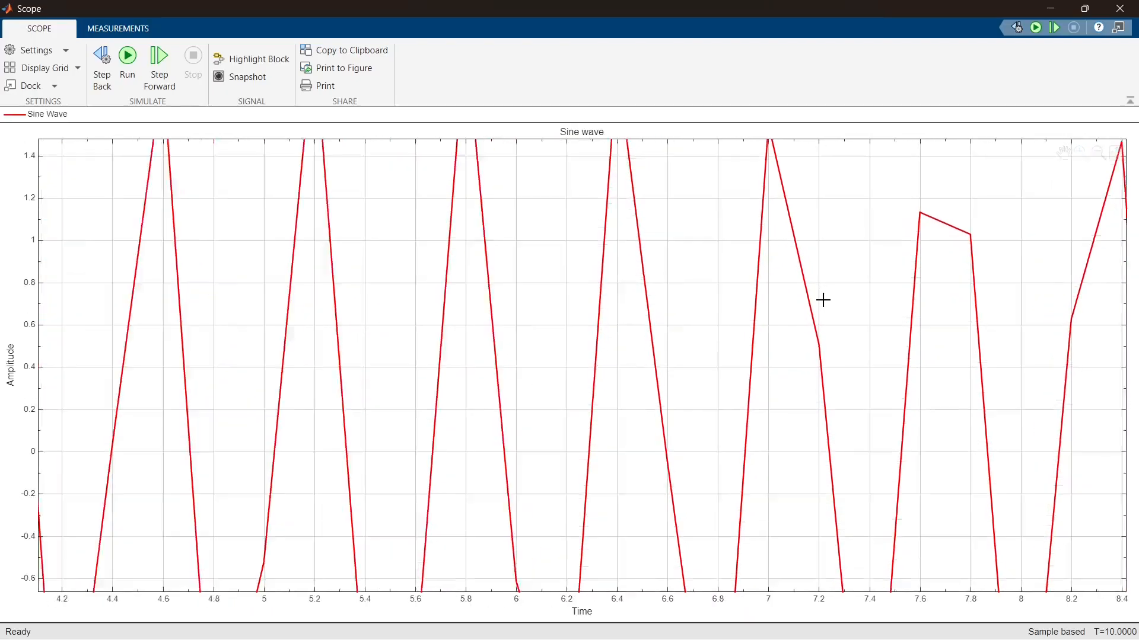
{"action": "scroll", "coordinate": [823, 301], "scroll_direction": "up", "scroll_amount": 4}
{"action": "scroll", "coordinate": [785, 368], "scroll_direction": "up", "scroll_amount": 2}
{"action": "scroll", "coordinate": [785, 369], "scroll_direction": "up", "scroll_amount": 3}
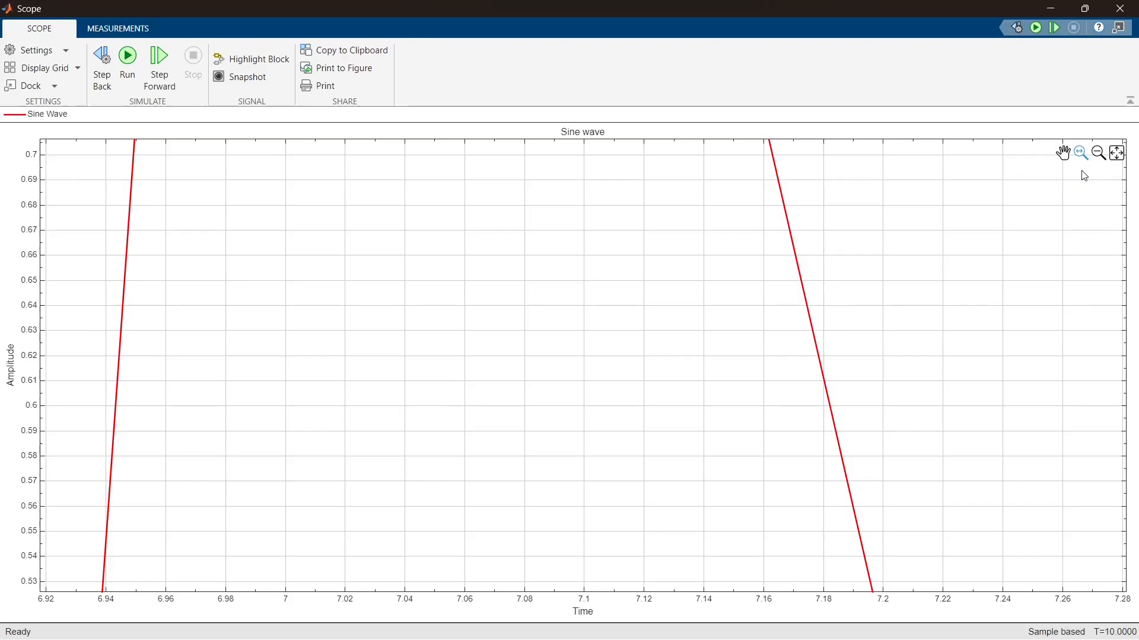
{"action": "scroll", "coordinate": [613, 321], "scroll_direction": "down", "scroll_amount": 3}
{"action": "scroll", "coordinate": [613, 321], "scroll_direction": "down", "scroll_amount": 6}
{"action": "scroll", "coordinate": [613, 321], "scroll_direction": "up", "scroll_amount": 3}
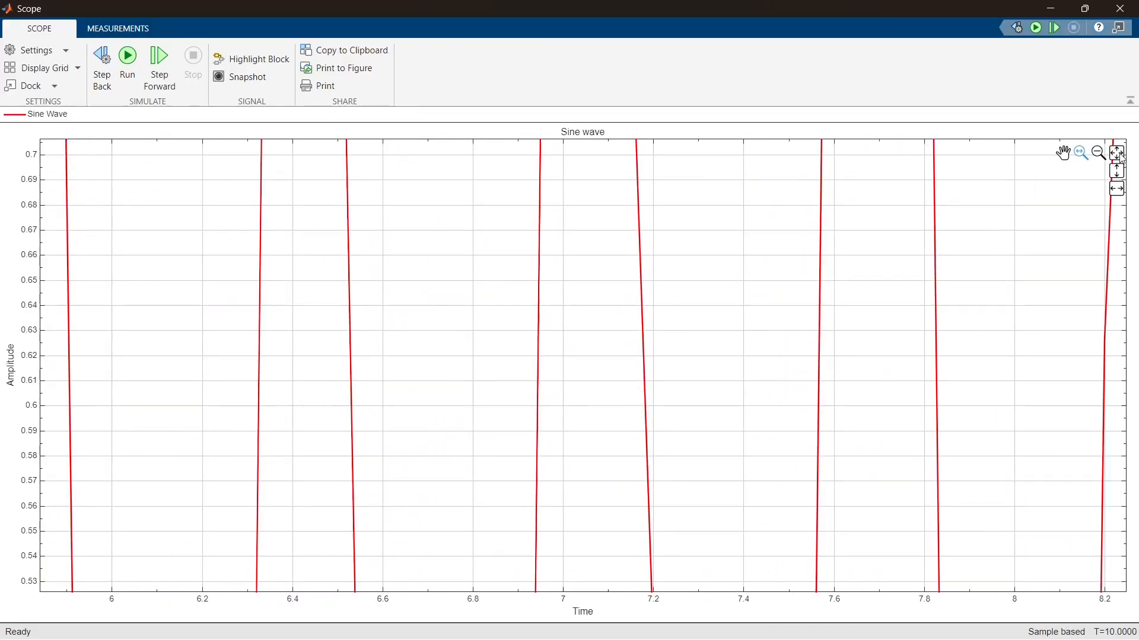
{"action": "left_click", "coordinate": [1118, 156]}
Step: Zoom in along the time axis, zoom in along the amplitude axis only, and fit the plot again
{"action": "scroll", "coordinate": [630, 376], "scroll_direction": "up", "scroll_amount": 5}
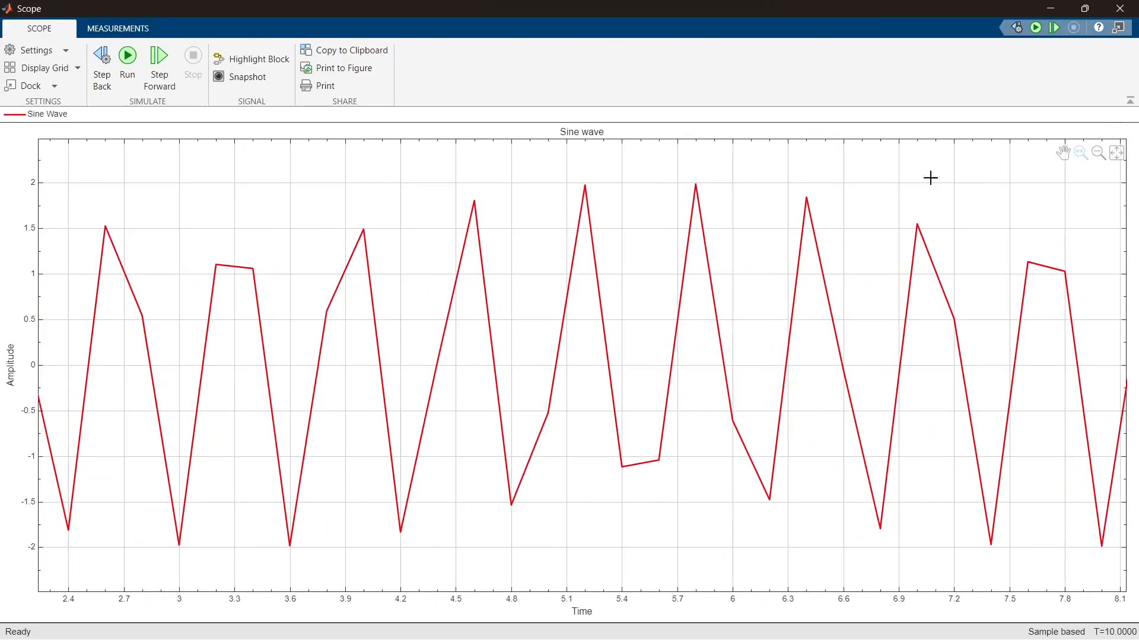
{"action": "mouse_move", "coordinate": [1081, 153]}
{"action": "left_click", "coordinate": [1081, 189]}
{"action": "scroll", "coordinate": [440, 335], "scroll_direction": "up", "scroll_amount": 4}
{"action": "scroll", "coordinate": [440, 336], "scroll_direction": "up", "scroll_amount": 4}
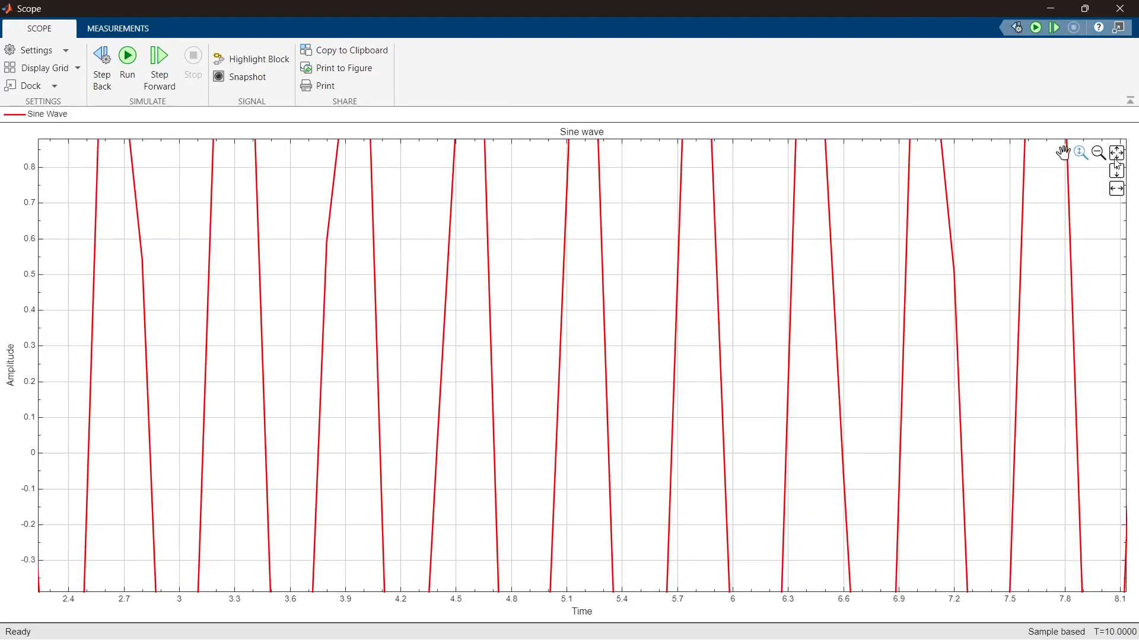
{"action": "left_click", "coordinate": [1117, 153]}
Step: Pan the sine waveform within the Scope display and restore the full view
{"action": "mouse_move", "coordinate": [1081, 155]}
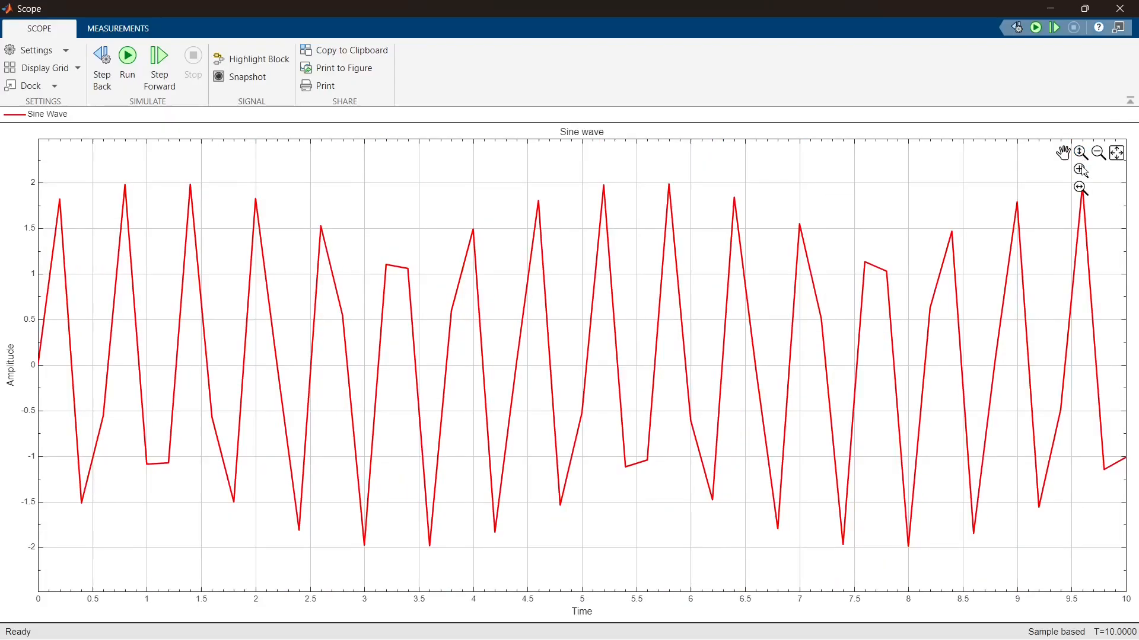
{"action": "mouse_move", "coordinate": [1116, 161]}
{"action": "left_click", "coordinate": [1065, 161]}
{"action": "left_click_drag", "start_coordinate": [563, 327], "coordinate": [528, 348]}
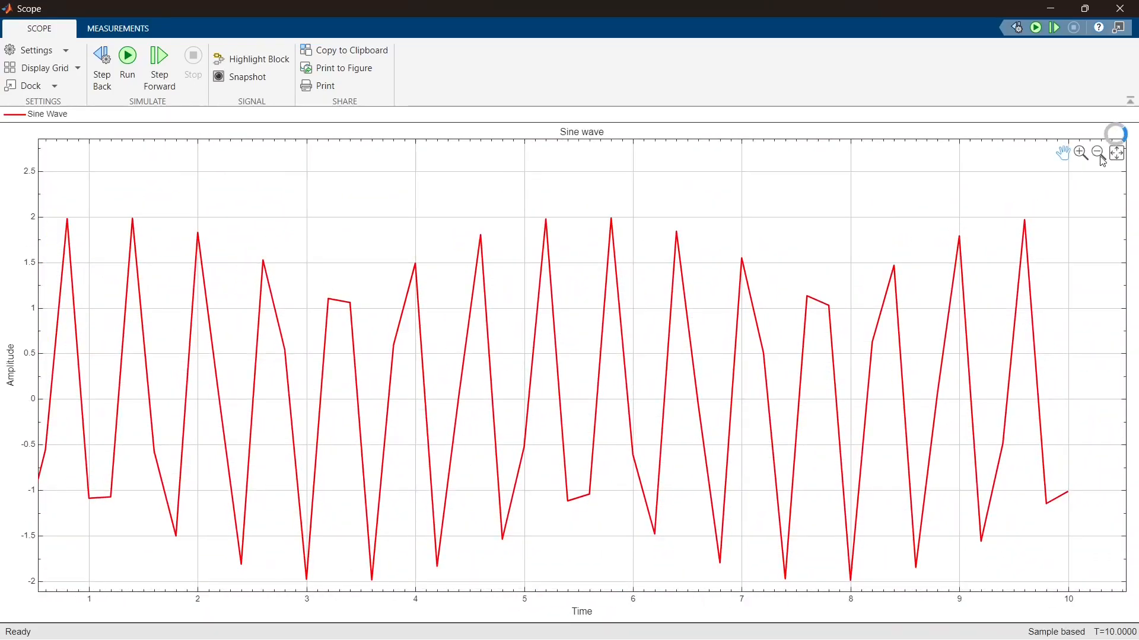
{"action": "left_click", "coordinate": [1115, 153]}
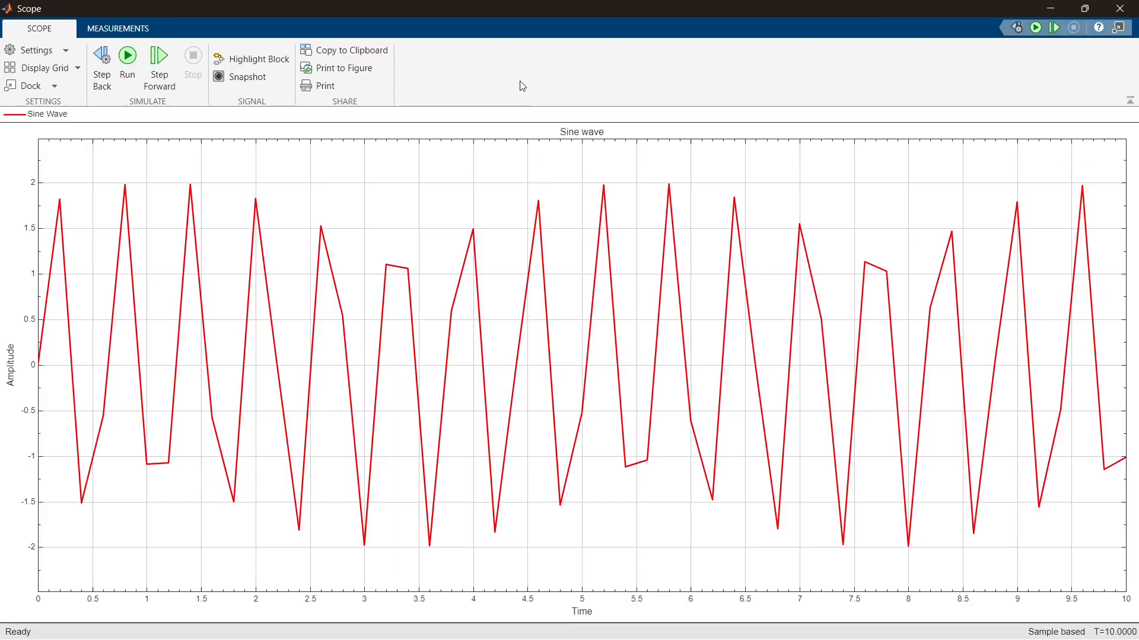
Step: Print the Scope plot to a figure and export it to the Desktop as a PNG named ScopePrintToFigure
{"action": "left_click", "coordinate": [337, 68]}
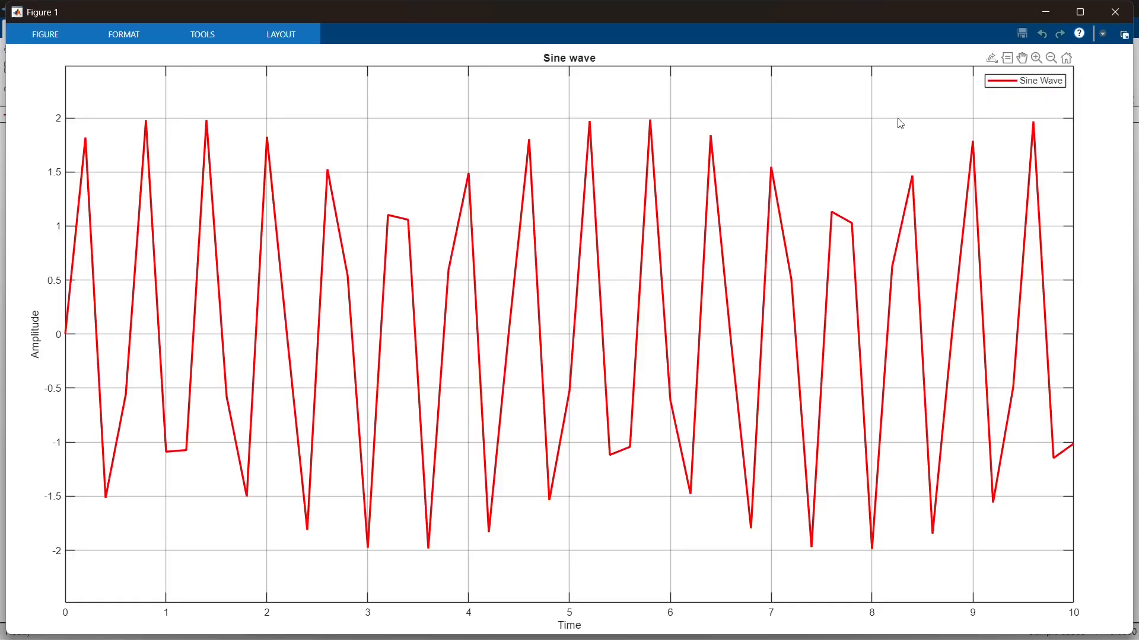
{"action": "left_click", "coordinate": [37, 32]}
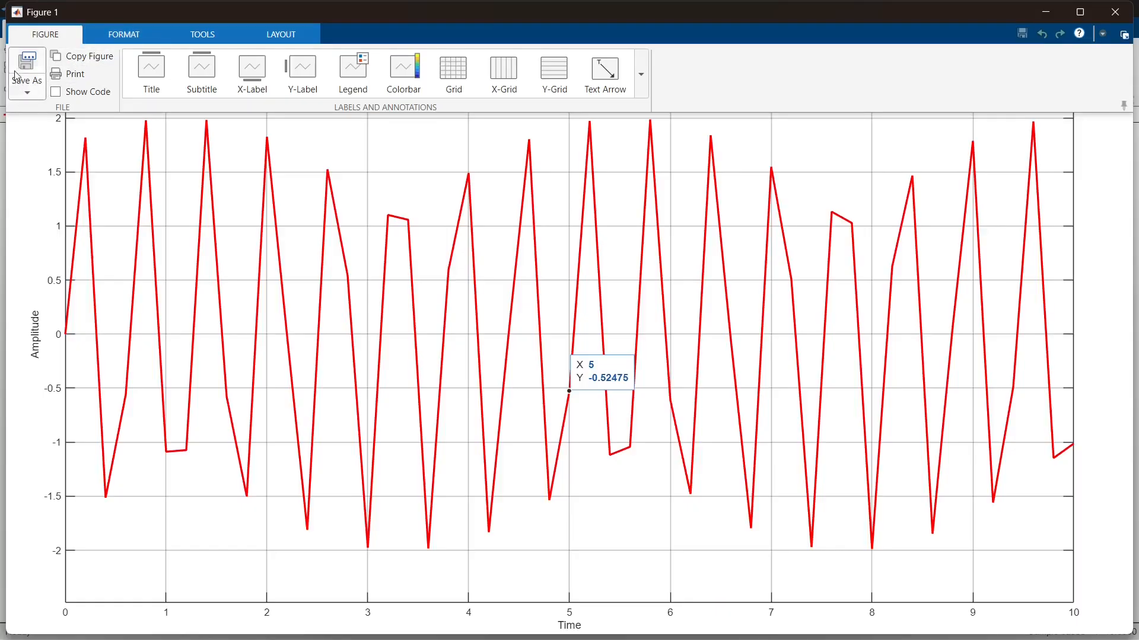
{"action": "left_click", "coordinate": [26, 94]}
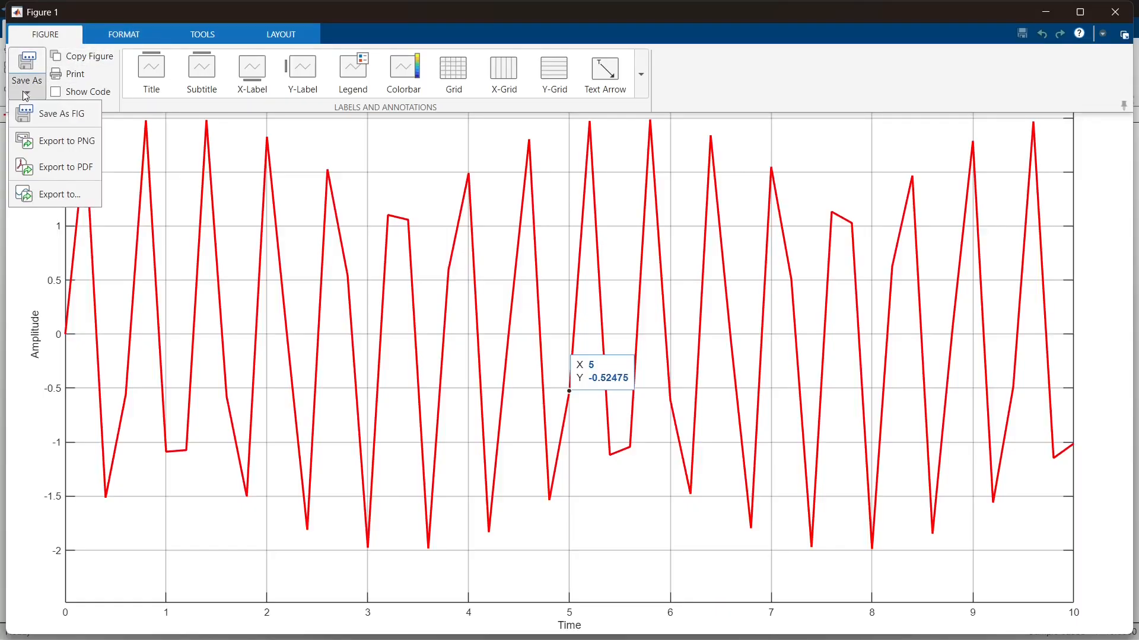
{"action": "left_click", "coordinate": [64, 145]}
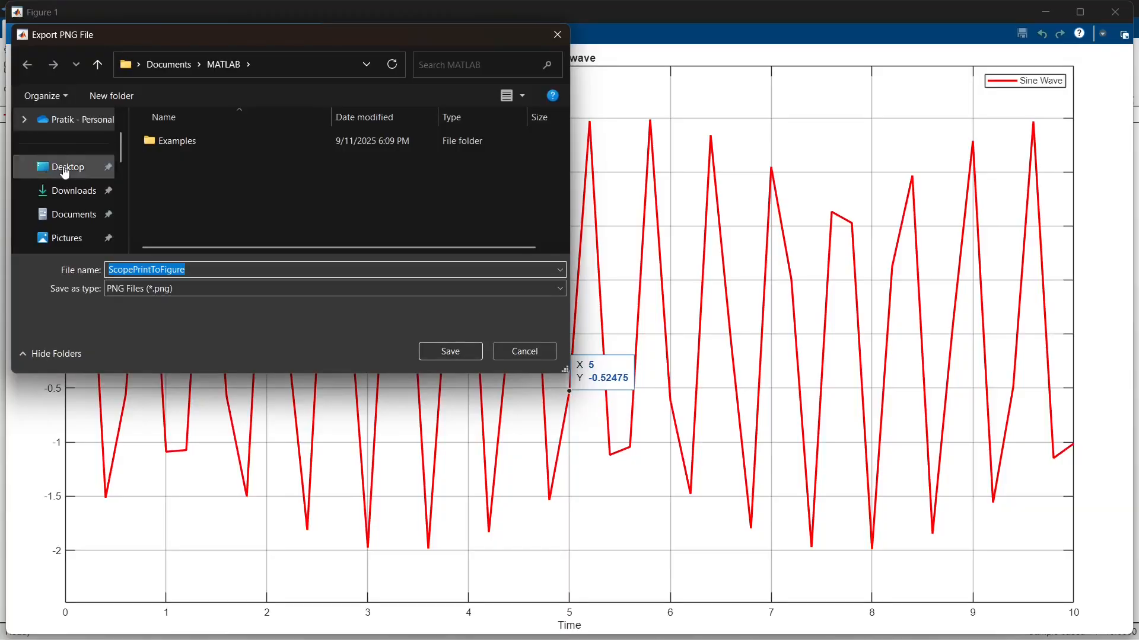
{"action": "left_click", "coordinate": [62, 167]}
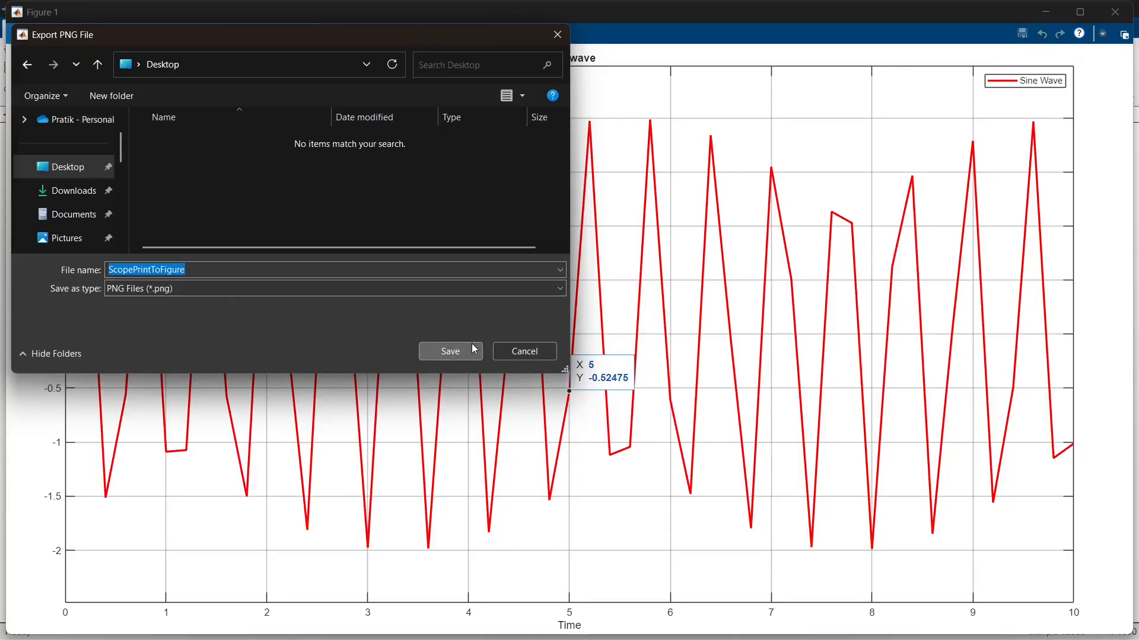
{"action": "left_click", "coordinate": [450, 351]}
Step: Open the exported ScopePrintToFigure image from the desktop, inspect it maximized, and close it
{"action": "left_click", "coordinate": [1053, 8]}
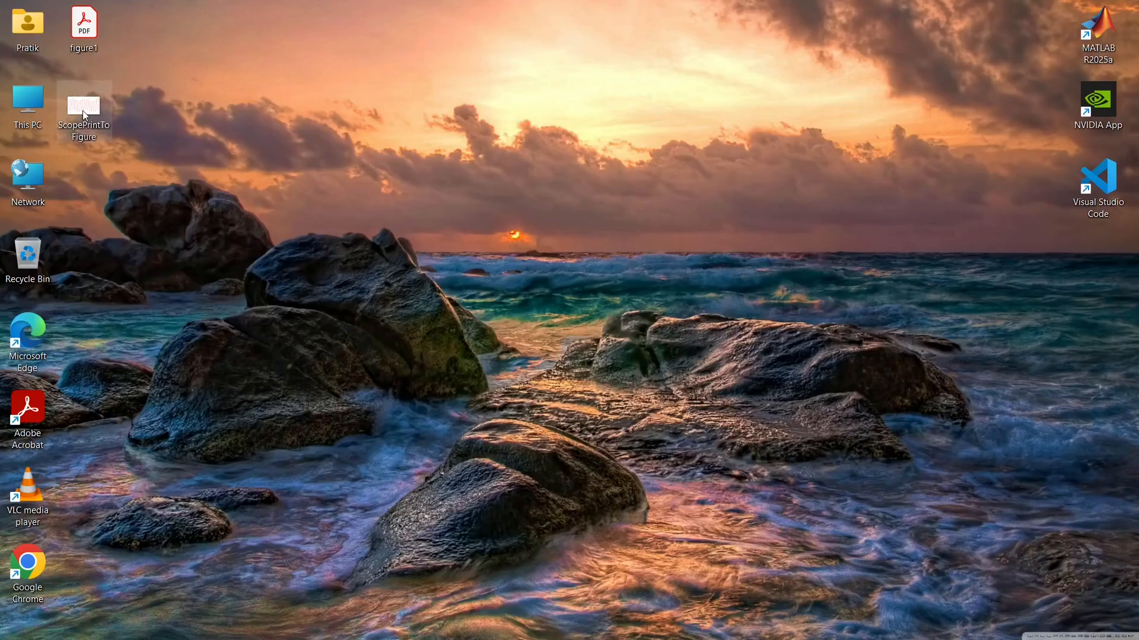
{"action": "double_click", "coordinate": [83, 111]}
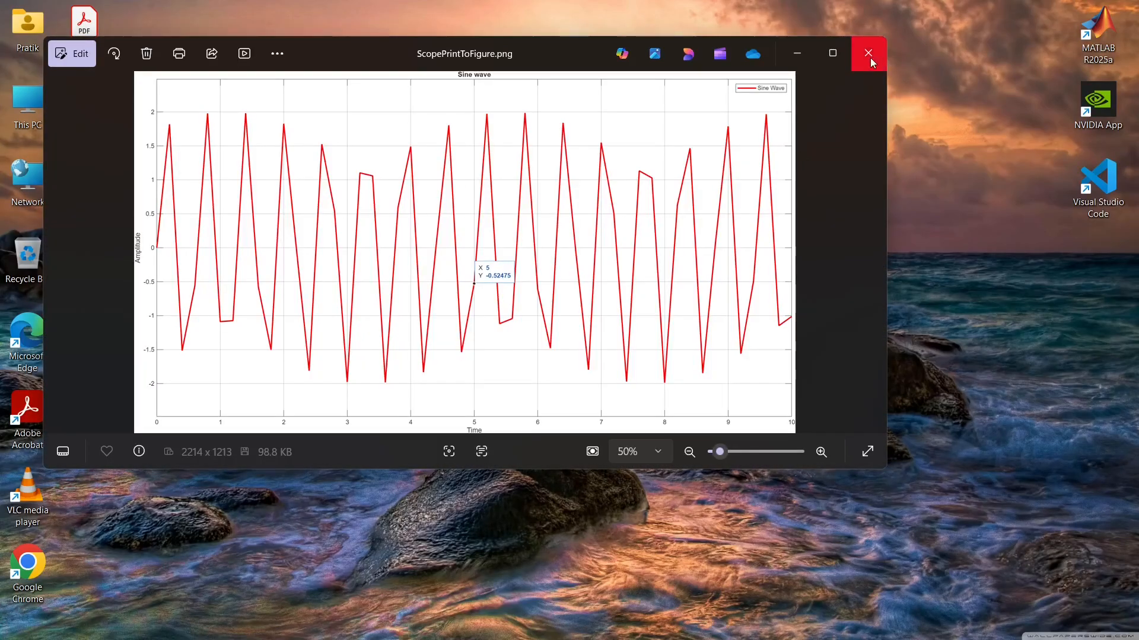
{"action": "left_click", "coordinate": [848, 57]}
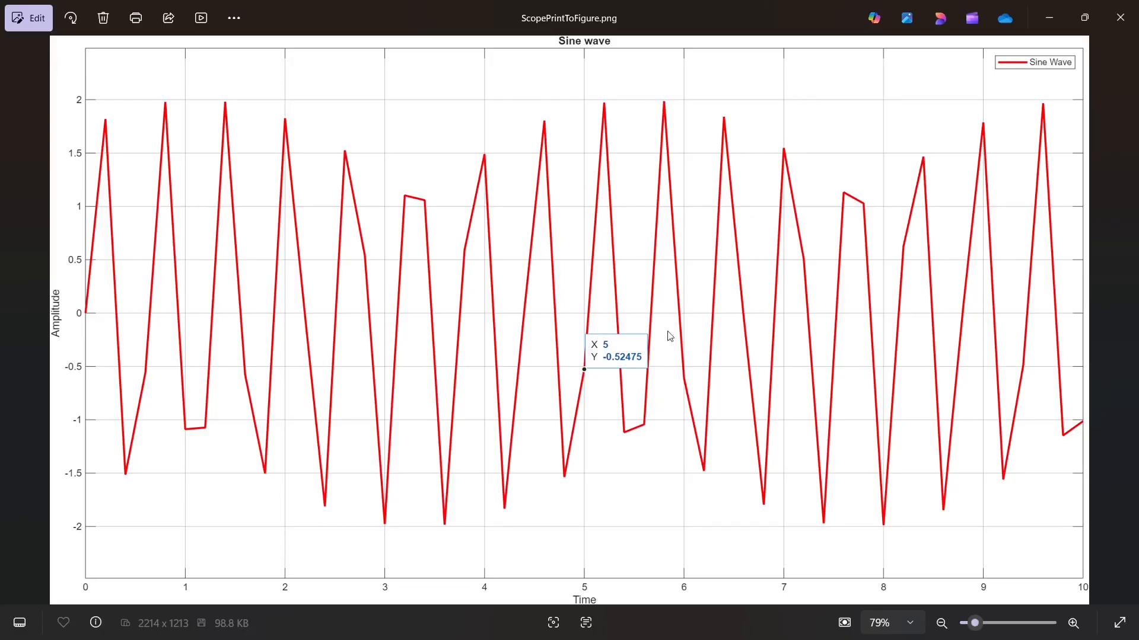
{"action": "left_click", "coordinate": [1127, 25]}
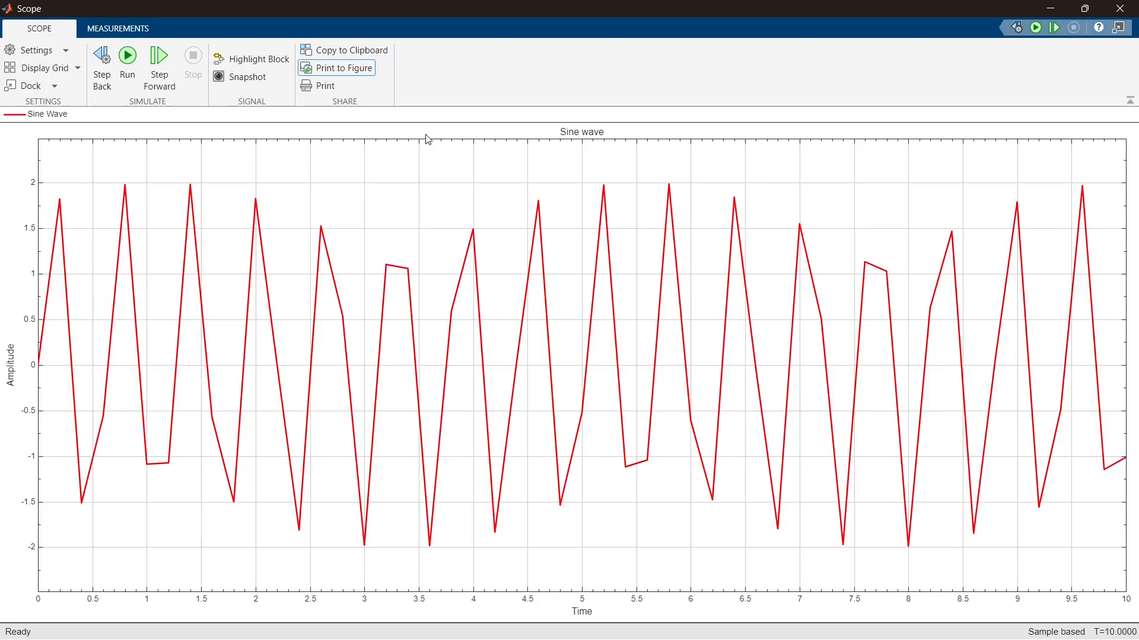
Step: Close the Scope, move the Sine Wave block farther from the Scope block, and delete their connecting line
{"action": "left_click", "coordinate": [1120, 8]}
{"action": "left_click", "coordinate": [343, 368]}
{"action": "left_click_drag", "start_coordinate": [343, 368], "coordinate": [204, 356]}
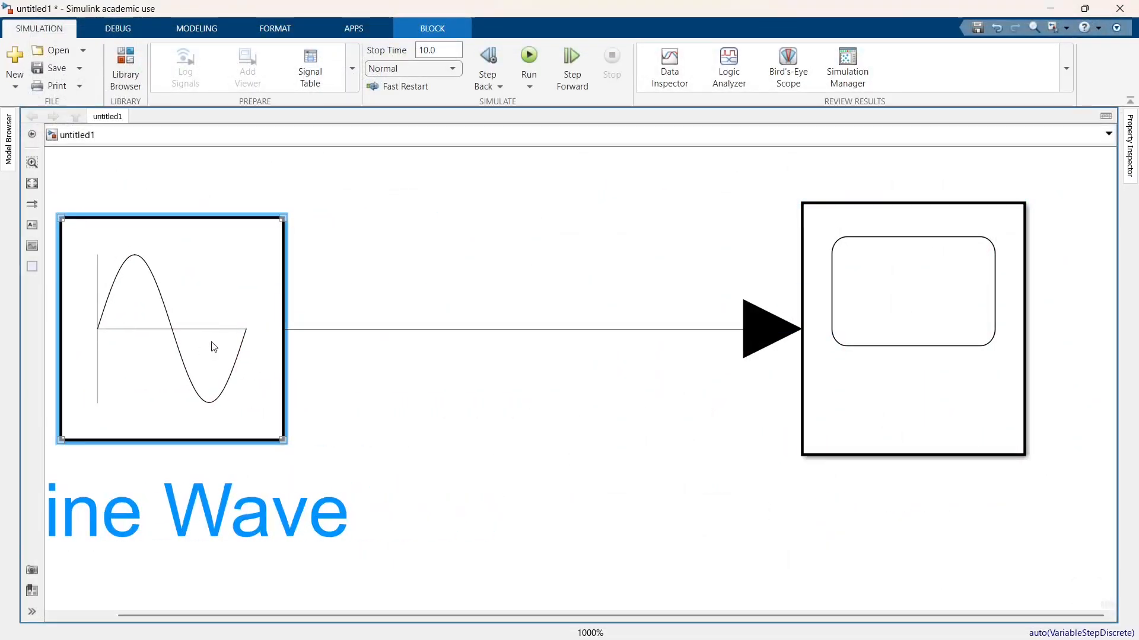
{"action": "left_click", "coordinate": [433, 330]}
{"action": "key", "text": "Delete"}
Step: Insert a Transfer Fcn block between the Sine Wave and Scope blocks, connecting all three and moving the Scope clear of it
{"action": "double_click", "coordinate": [512, 316]}
{"action": "type", "text": "trans"}
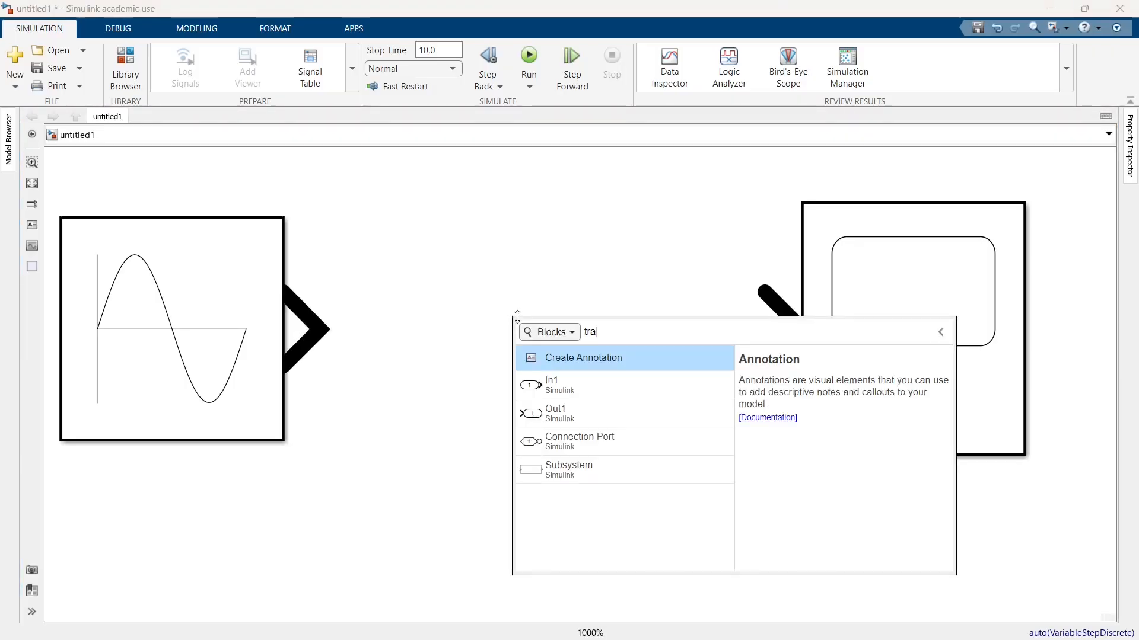
{"action": "left_click", "coordinate": [598, 356]}
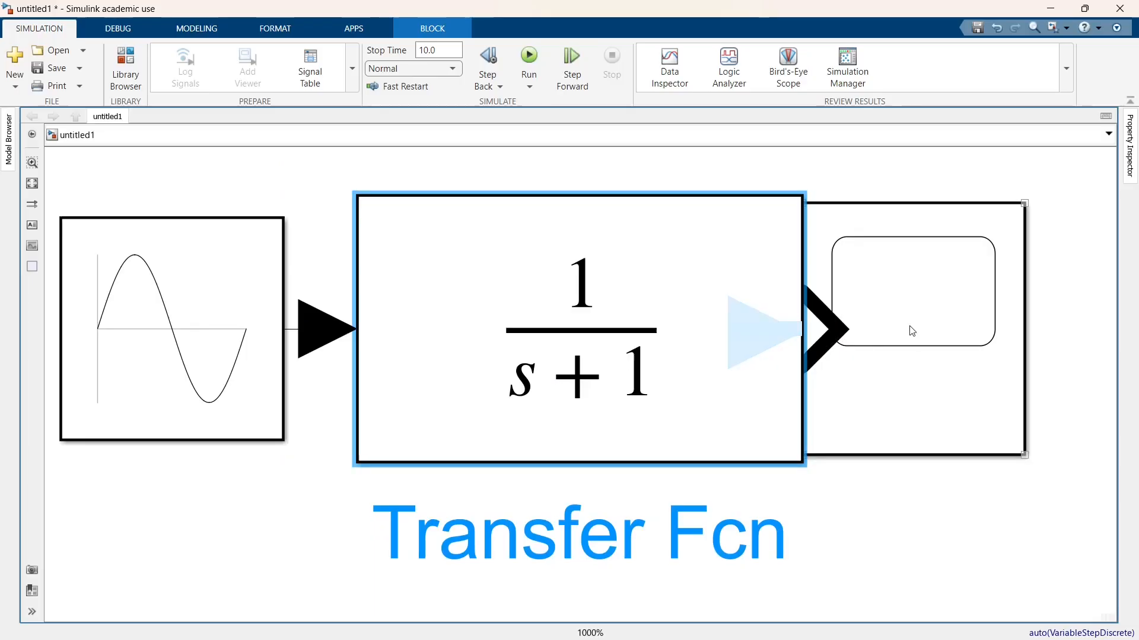
{"action": "left_click_drag", "start_coordinate": [839, 328], "coordinate": [1019, 322]}
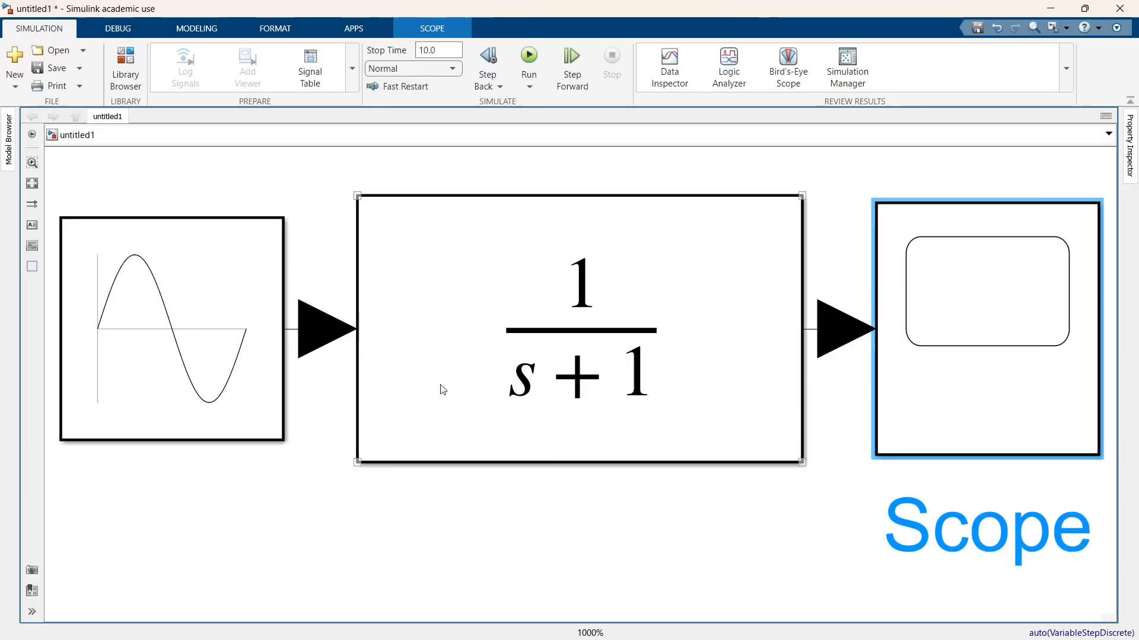
Step: Space the Sine Wave and Scope blocks farther from the Transfer Fcn block to lengthen both signal lines
{"action": "scroll", "coordinate": [442, 386], "scroll_direction": "down", "scroll_amount": 3}
{"action": "left_click_drag", "start_coordinate": [300, 369], "coordinate": [206, 368]}
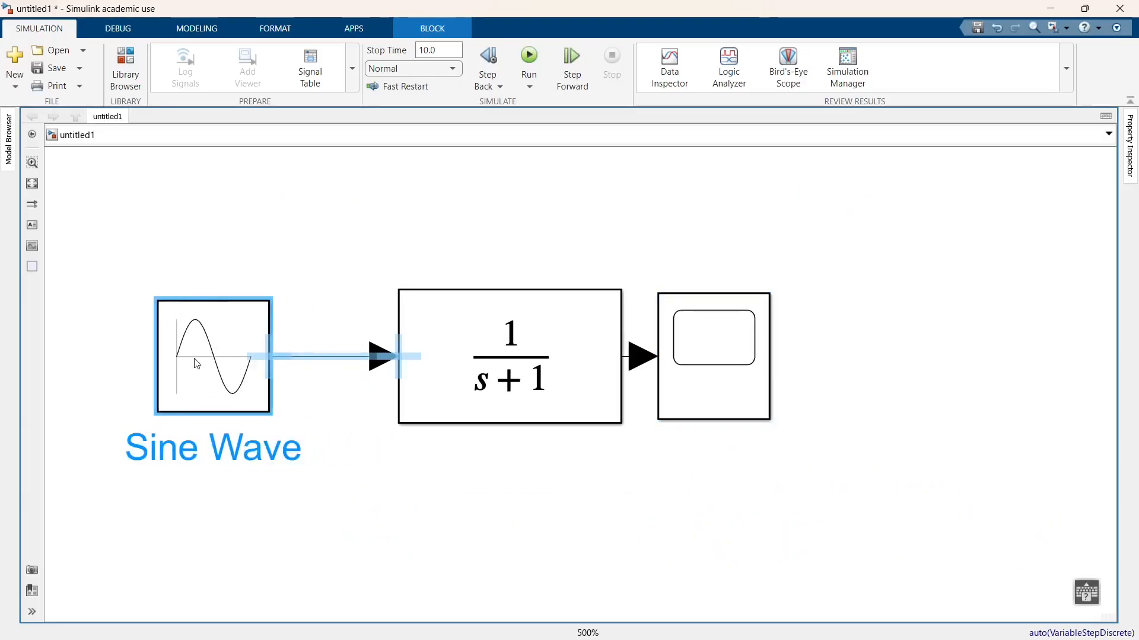
{"action": "left_click", "coordinate": [328, 356]}
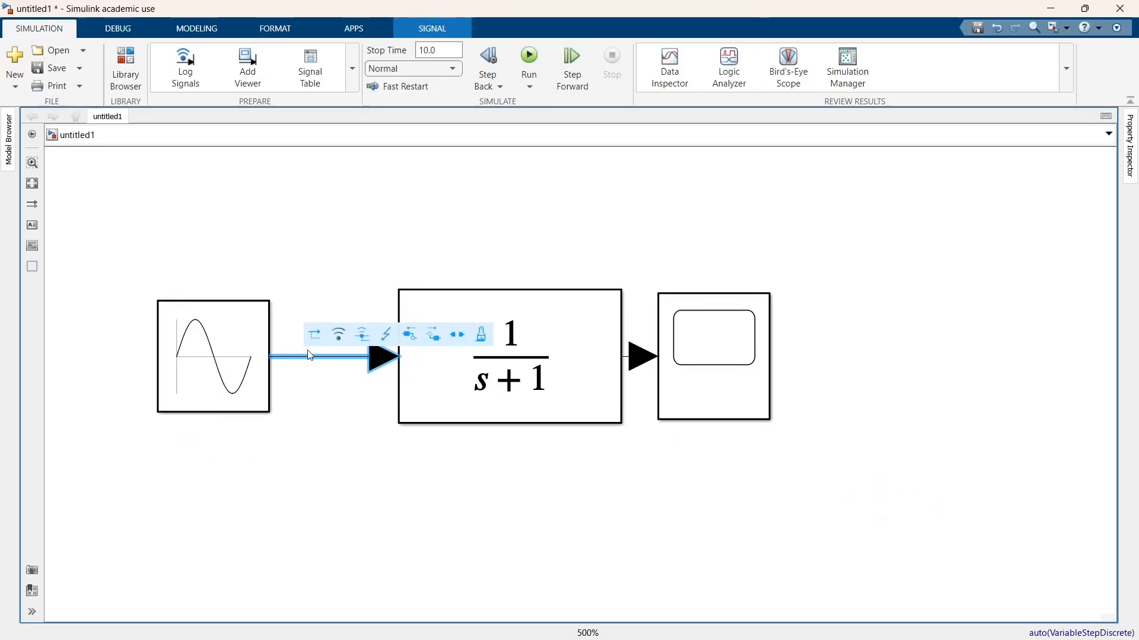
{"action": "left_click", "coordinate": [413, 450]}
{"action": "left_click", "coordinate": [667, 338]}
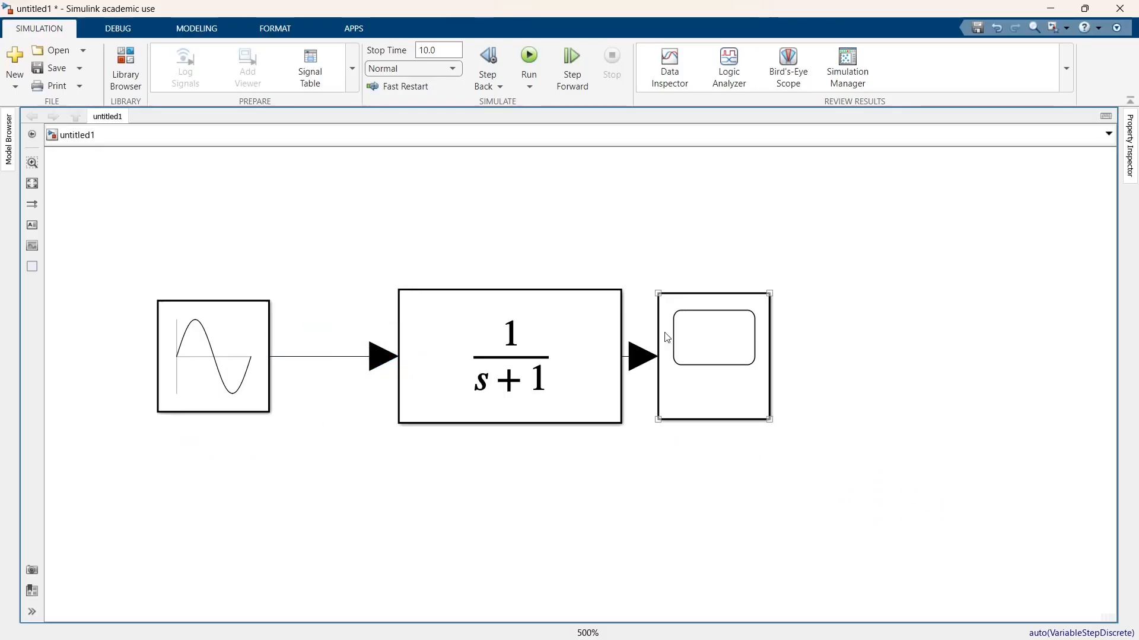
{"action": "left_click_drag", "start_coordinate": [705, 351], "coordinate": [796, 351]}
{"action": "left_click", "coordinate": [600, 488]}
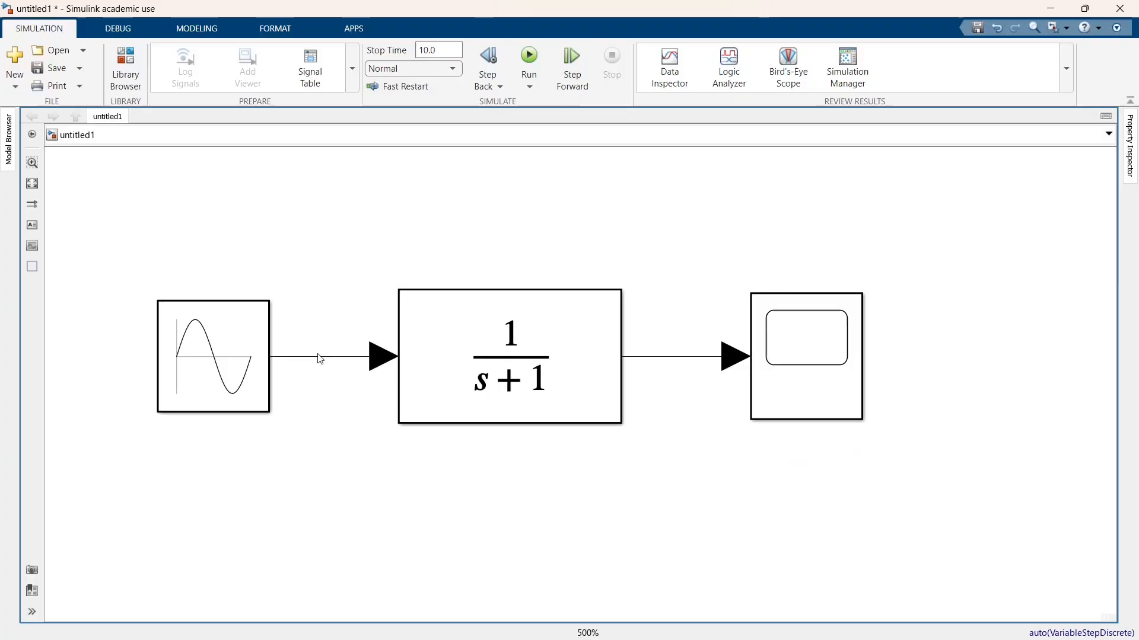
Step: Branch the Sine Wave signal around the Transfer Fcn into the Scope as an additional input, and run the simulation from the Scope
{"action": "left_click", "coordinate": [744, 394]}
{"action": "left_click_drag", "start_coordinate": [336, 360], "coordinate": [730, 330]}
{"action": "left_click", "coordinate": [790, 231]}
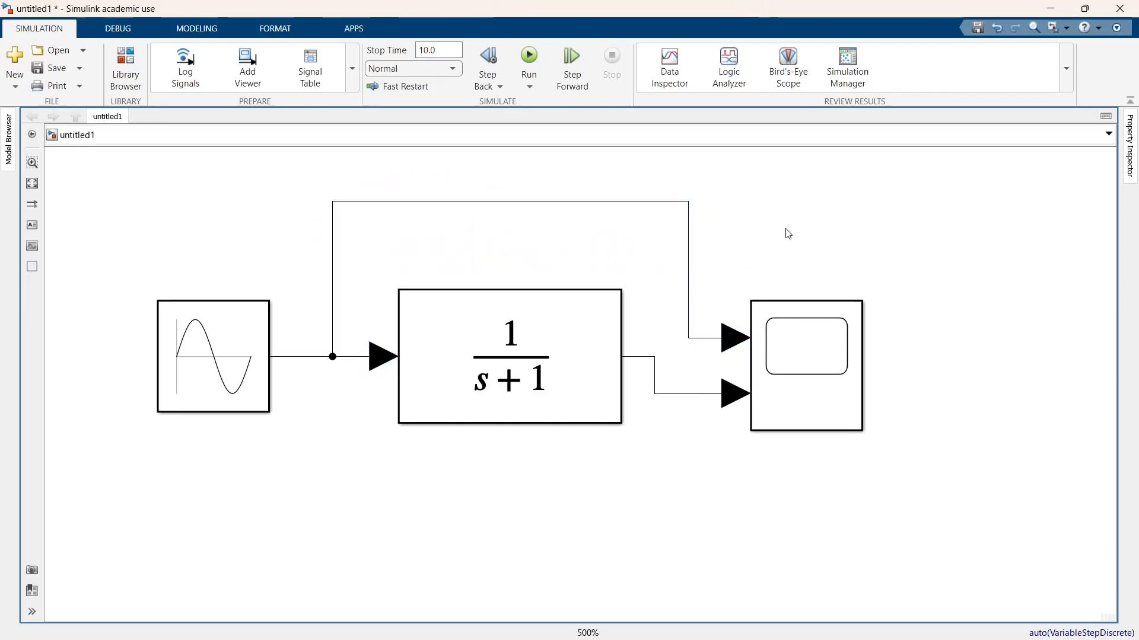
{"action": "double_click", "coordinate": [792, 337]}
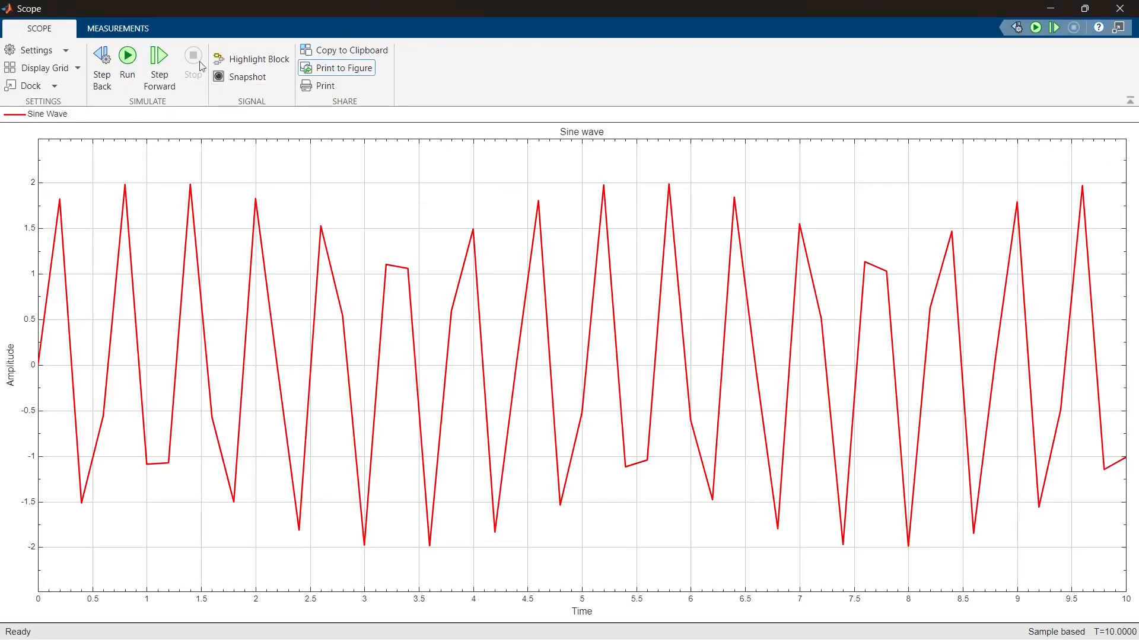
{"action": "left_click", "coordinate": [129, 58]}
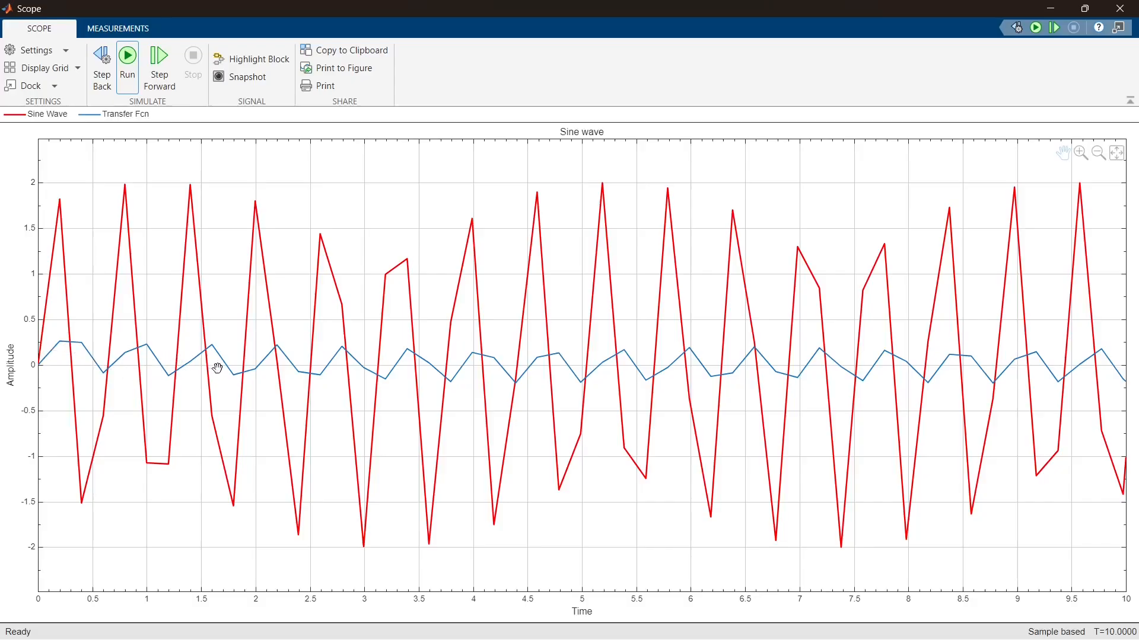
Step: Split the Scope display into two stacked plots, print them to a figure, and keep the figure's toolstrip expanded
{"action": "left_click", "coordinate": [42, 68]}
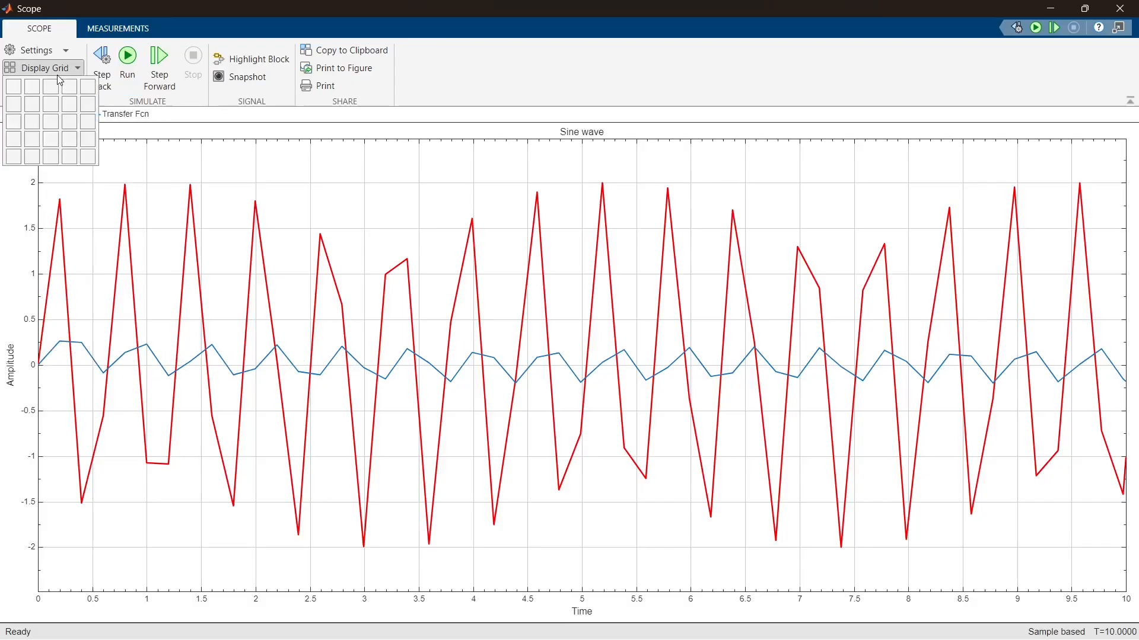
{"action": "left_click", "coordinate": [17, 107]}
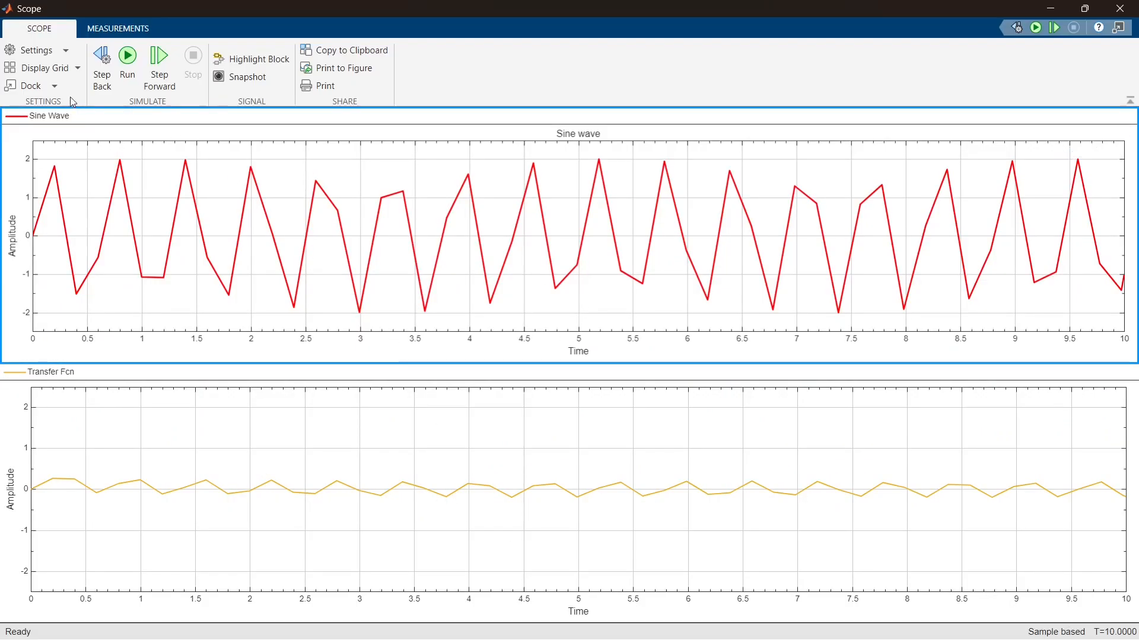
{"action": "left_click", "coordinate": [351, 81]}
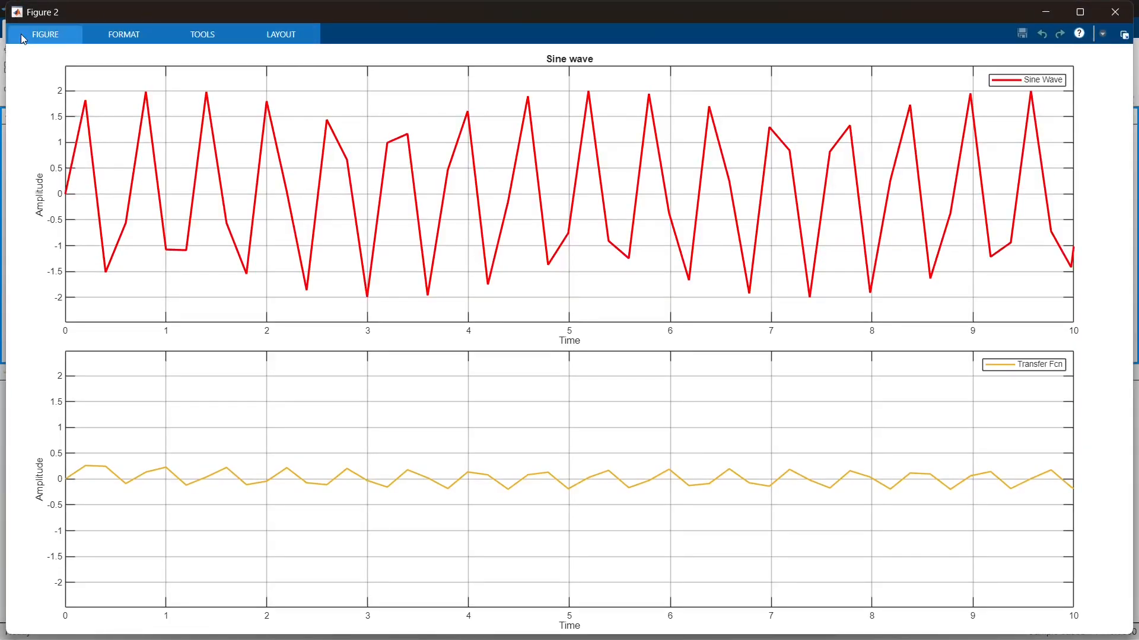
{"action": "left_click", "coordinate": [23, 37]}
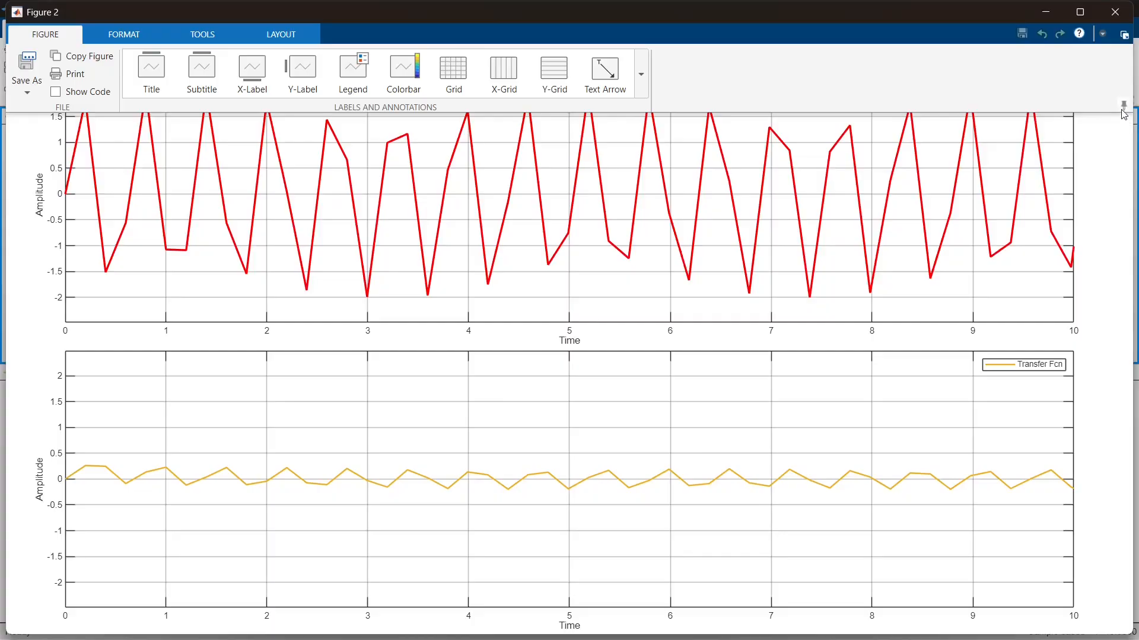
{"action": "left_click", "coordinate": [1124, 105]}
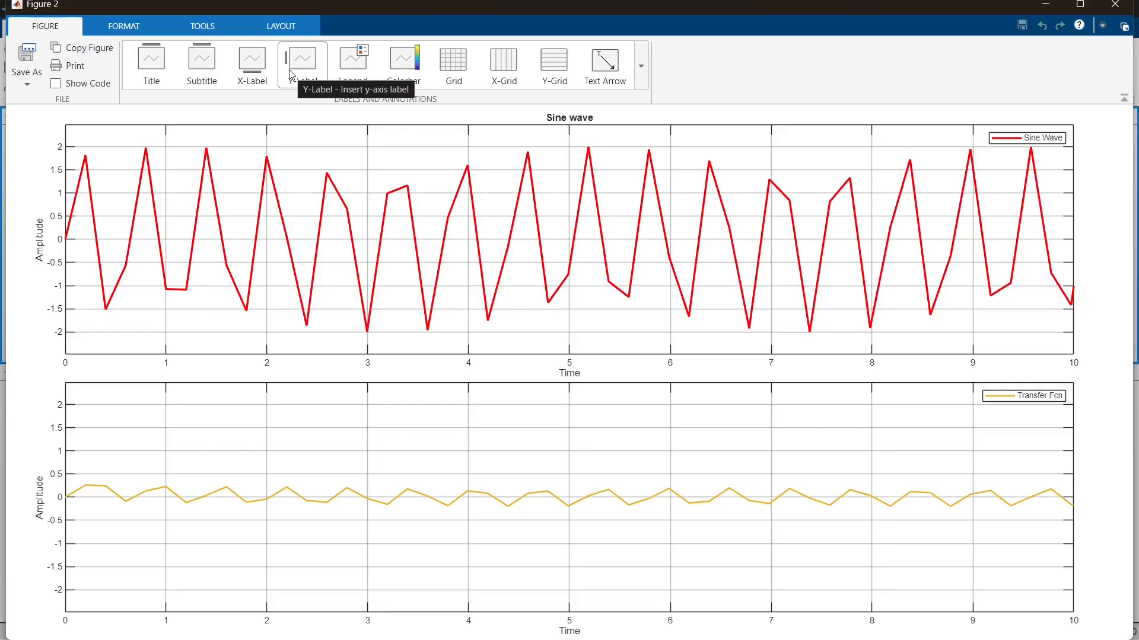
Step: Save the figure to the Desktop as a MATLAB Figure file named untitled
{"action": "left_click", "coordinate": [37, 59]}
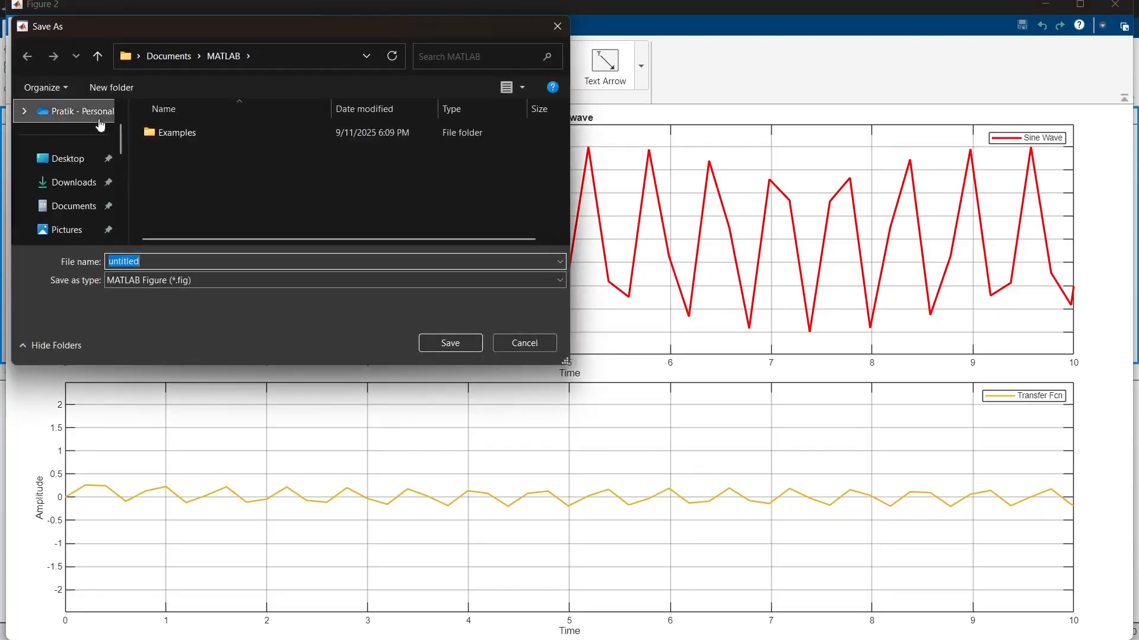
{"action": "left_click", "coordinate": [76, 166]}
{"action": "left_click", "coordinate": [430, 344]}
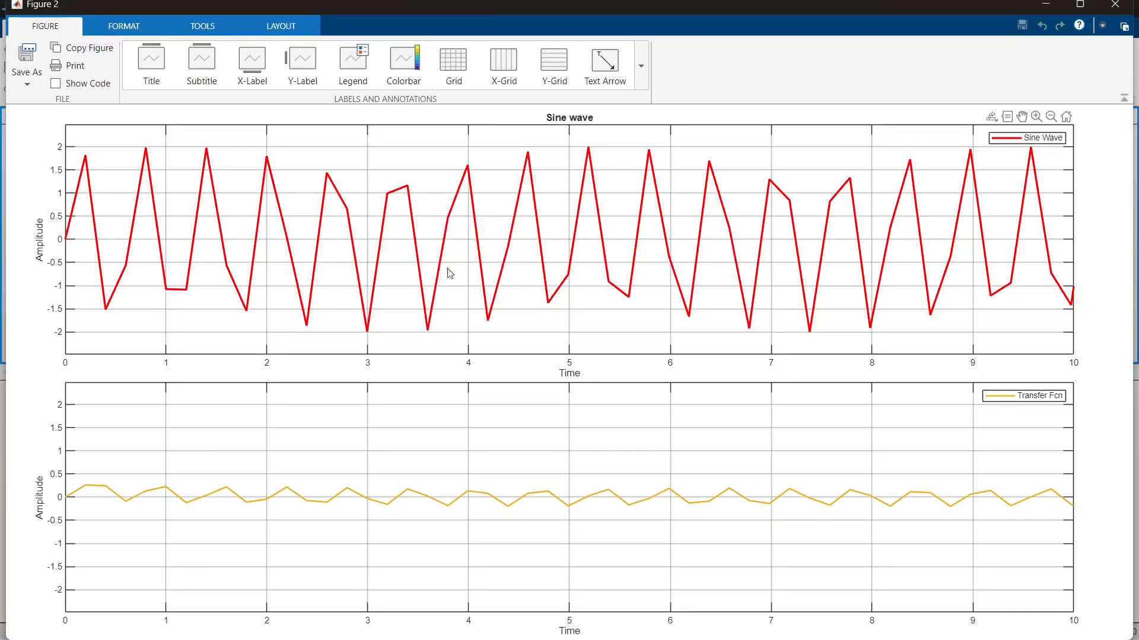
Step: Minimize the open windows and open the saved untitled figure file from the desktop
{"action": "left_click", "coordinate": [1059, 6]}
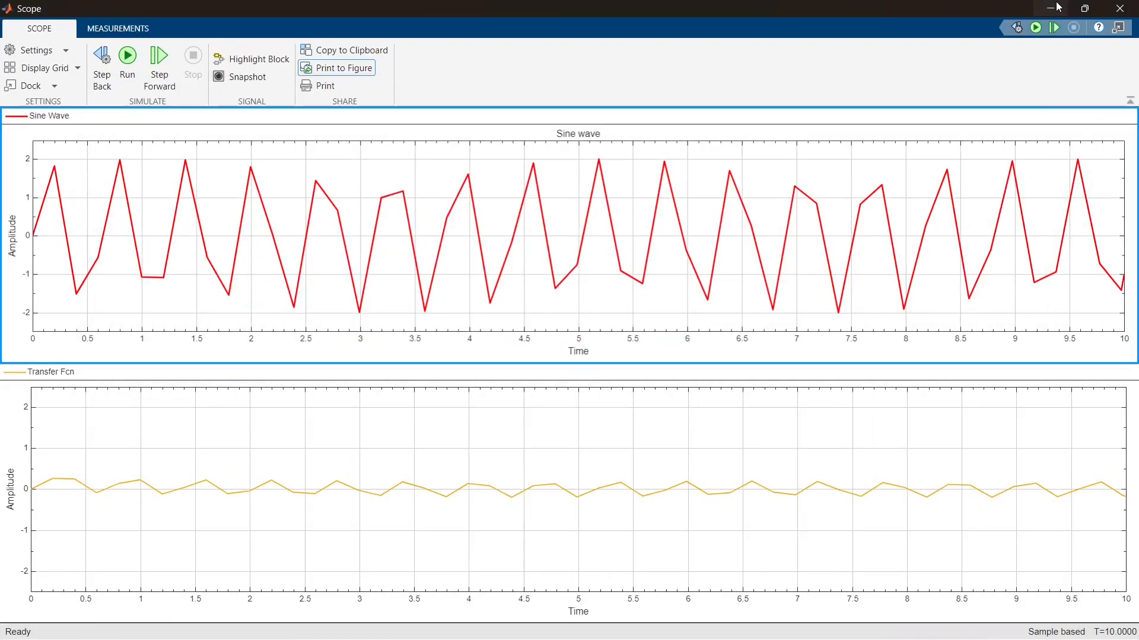
{"action": "left_click", "coordinate": [1059, 7]}
{"action": "left_click", "coordinate": [1060, 7]}
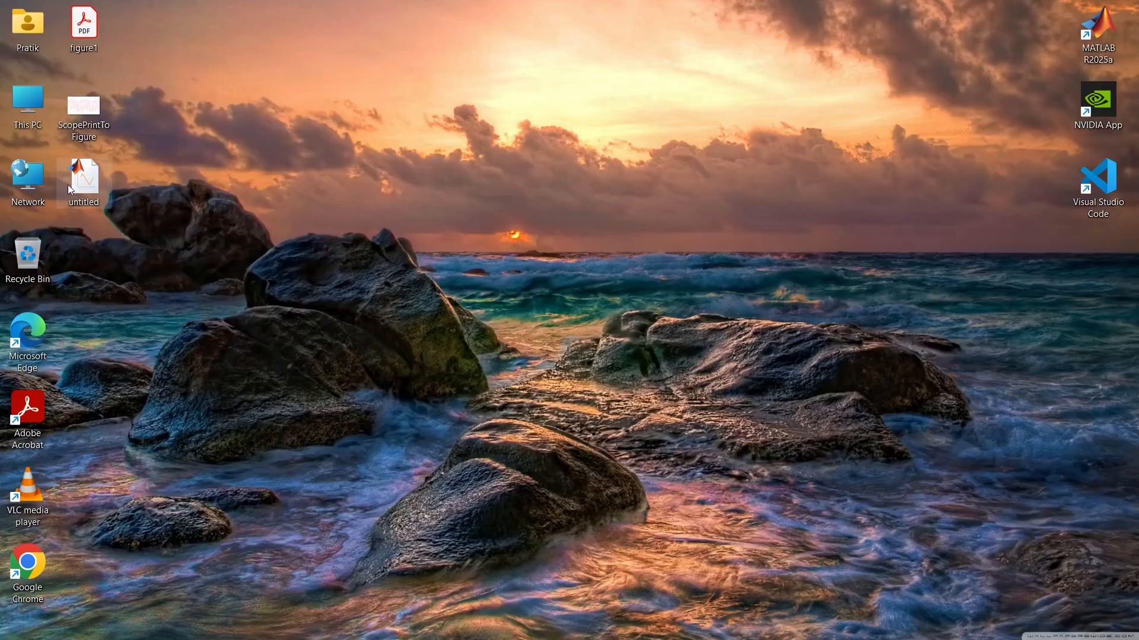
{"action": "double_click", "coordinate": [73, 181]}
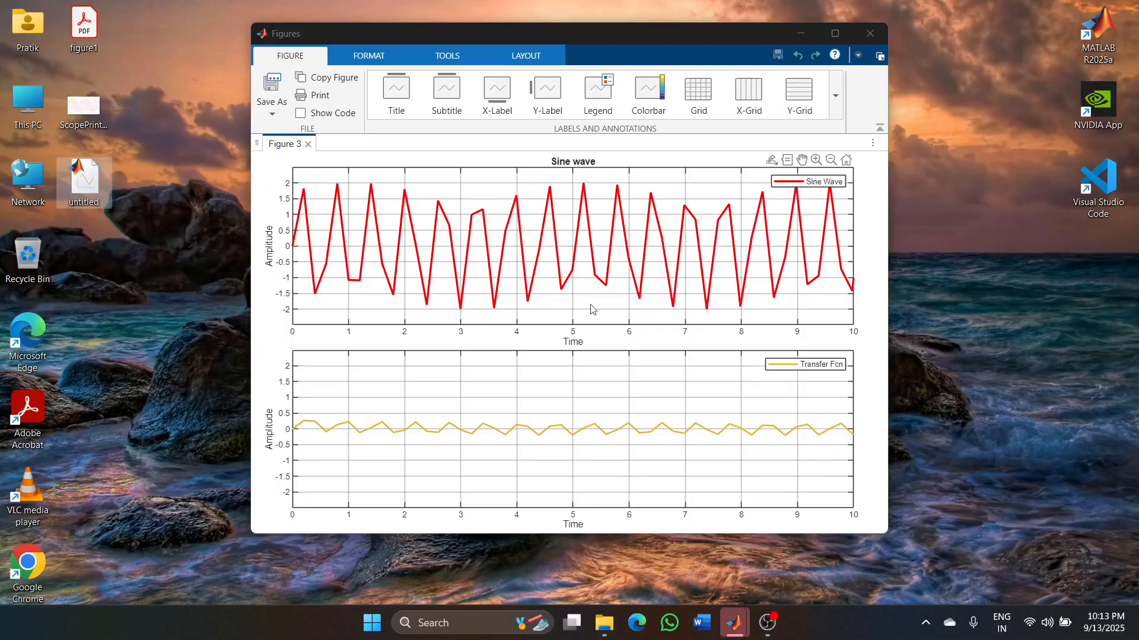
{"action": "mouse_move", "coordinate": [731, 627]}
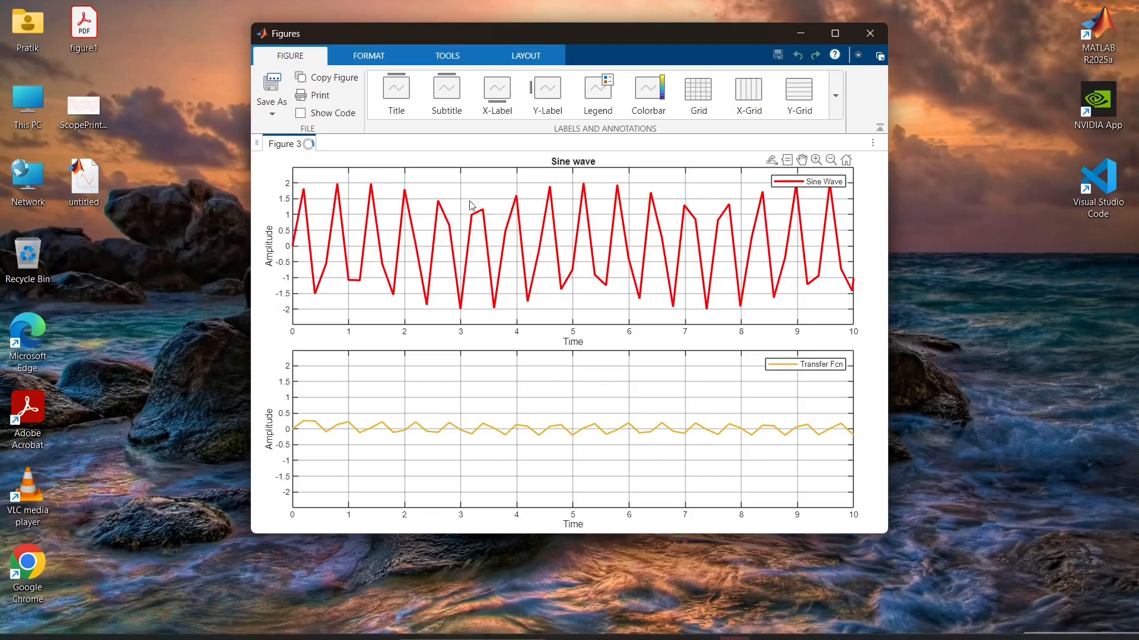
Step: Export the figure to the Desktop as ScopePrintToFigure.png, replacing the existing file, and view the exported image before closing it
{"action": "left_click", "coordinate": [271, 113]}
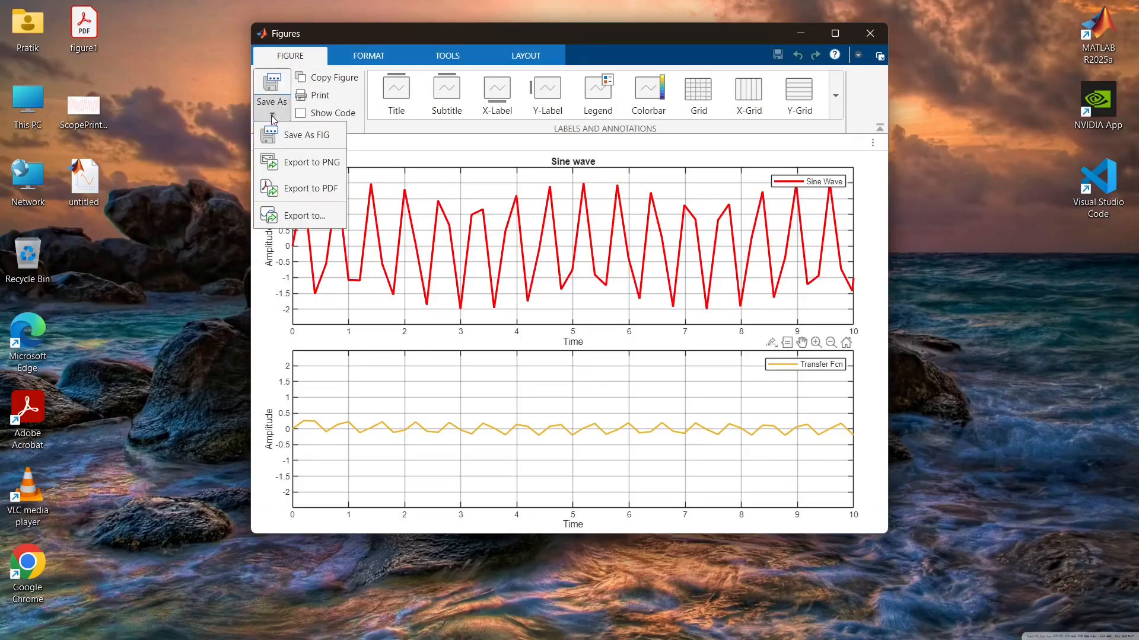
{"action": "left_click", "coordinate": [303, 163]}
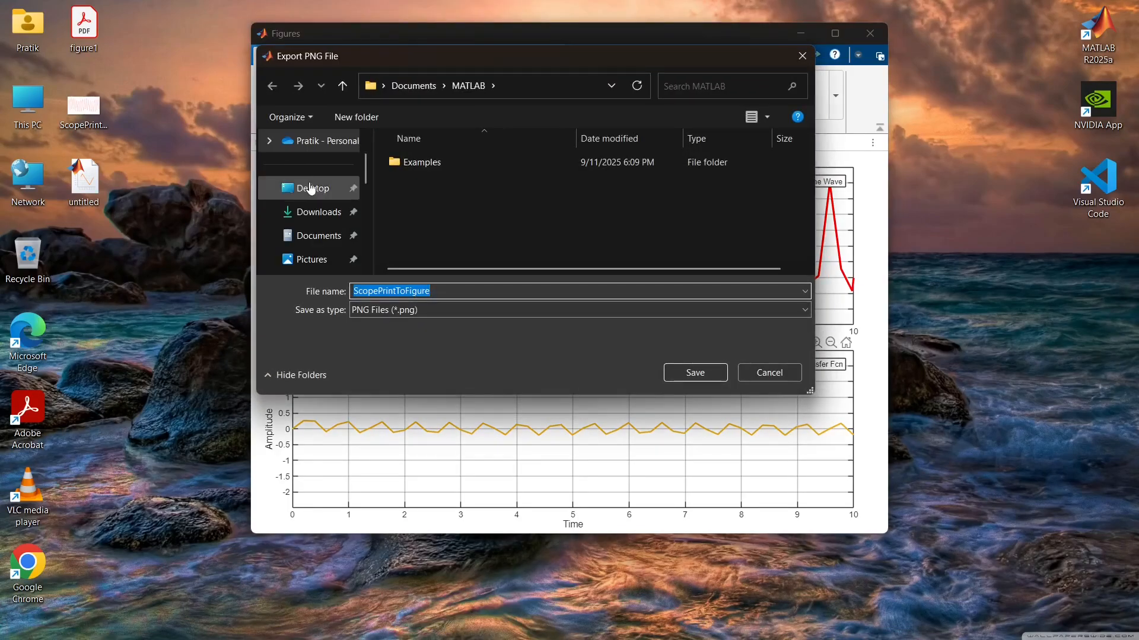
{"action": "left_click", "coordinate": [314, 201]}
{"action": "left_click", "coordinate": [688, 373]}
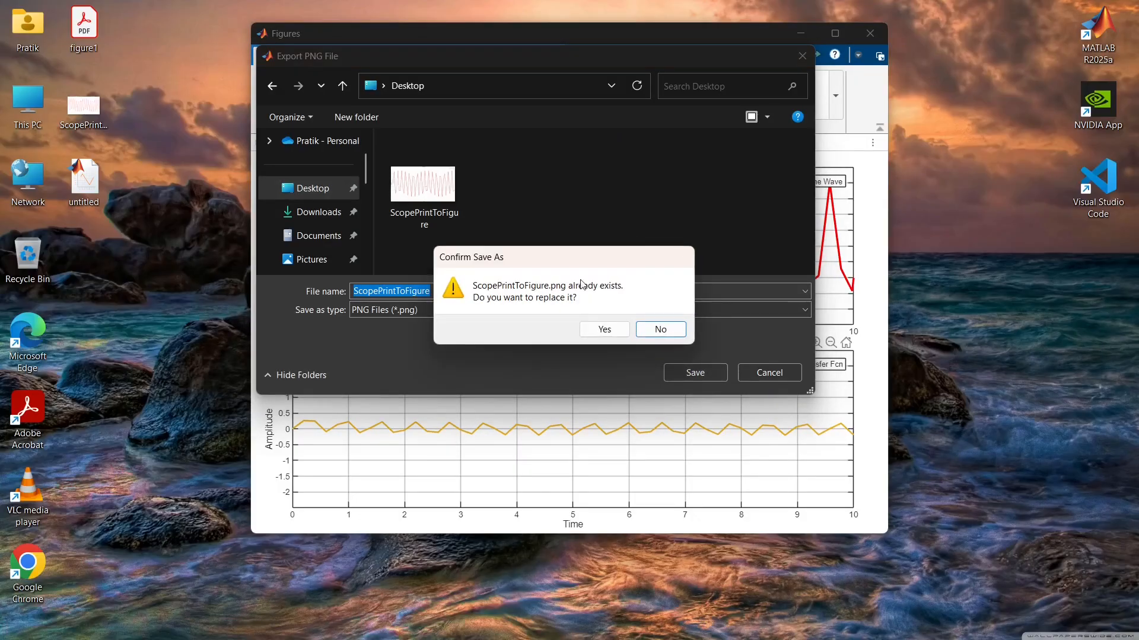
{"action": "left_click", "coordinate": [604, 330]}
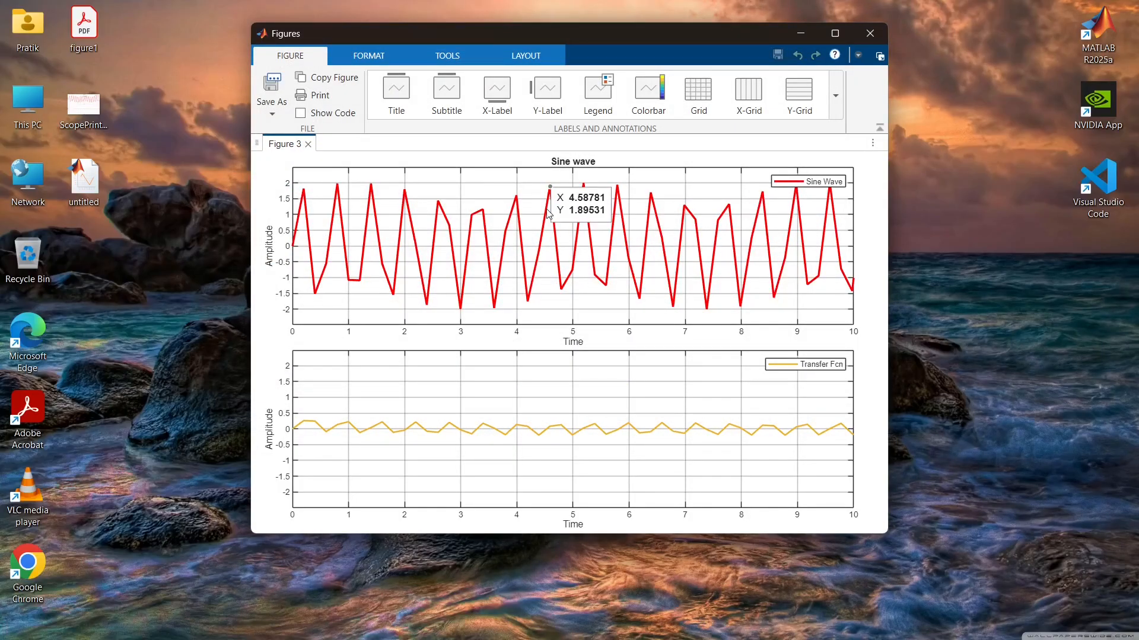
{"action": "double_click", "coordinate": [84, 107]}
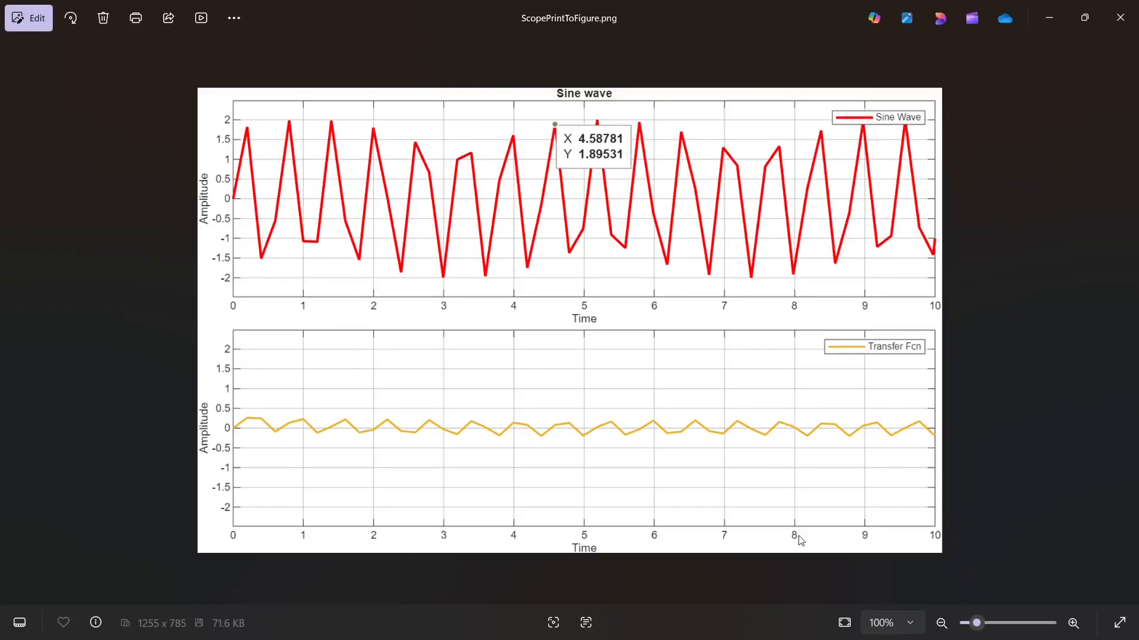
{"action": "left_click", "coordinate": [1120, 17]}
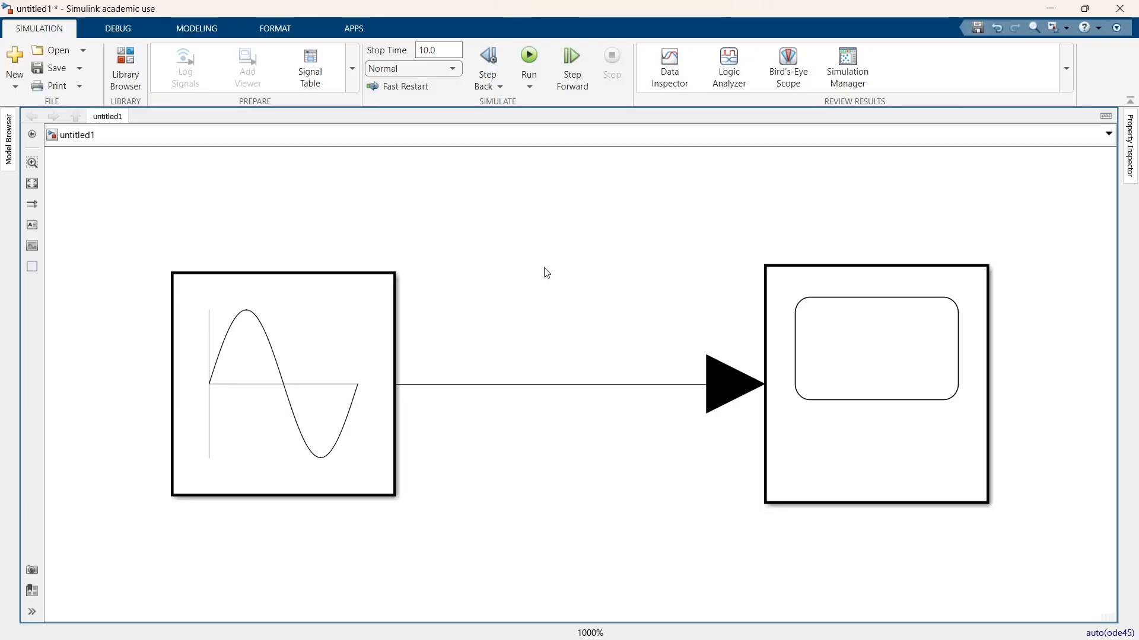
Step: Run the simulation of the Sine Wave and Scope model, leaving no block selected
{"action": "left_click", "coordinate": [382, 304]}
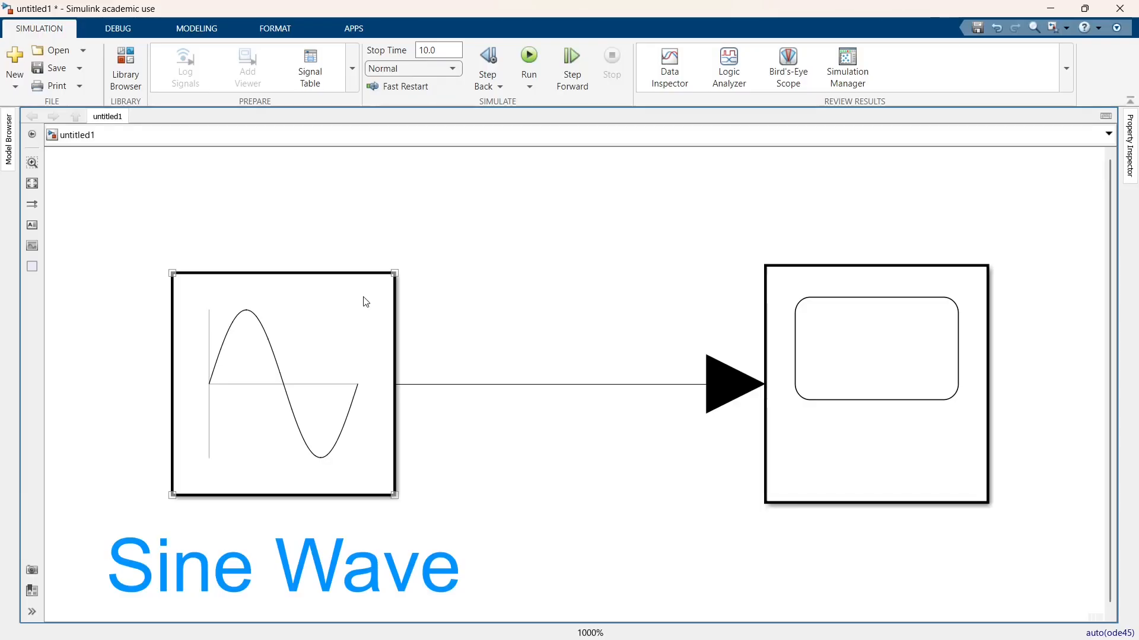
{"action": "left_click", "coordinate": [445, 272]}
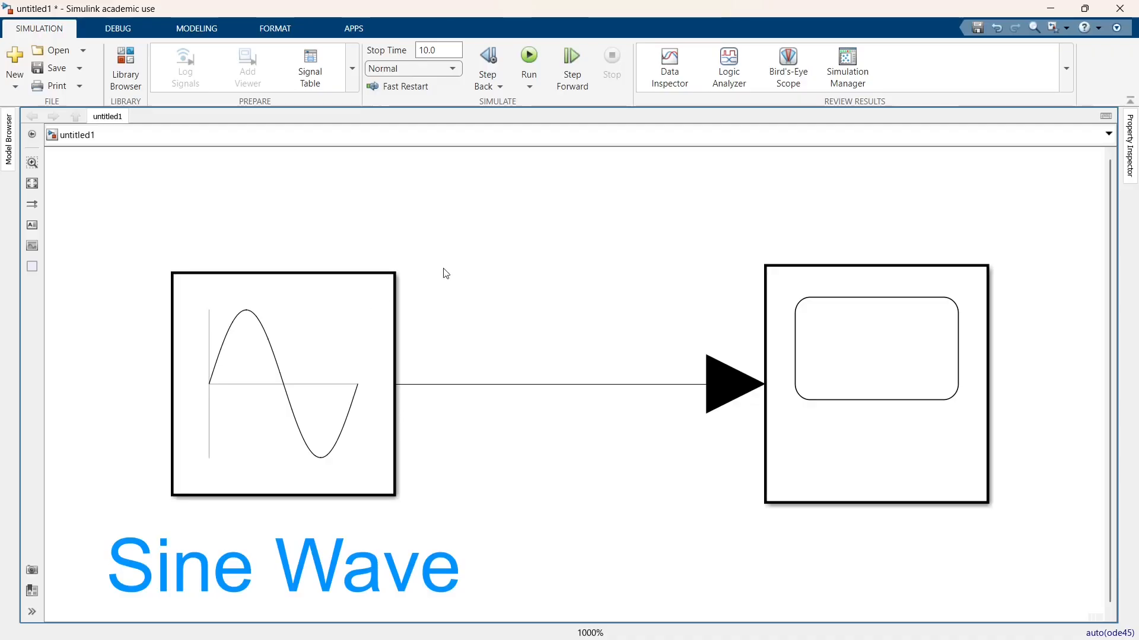
{"action": "left_click", "coordinate": [529, 59]}
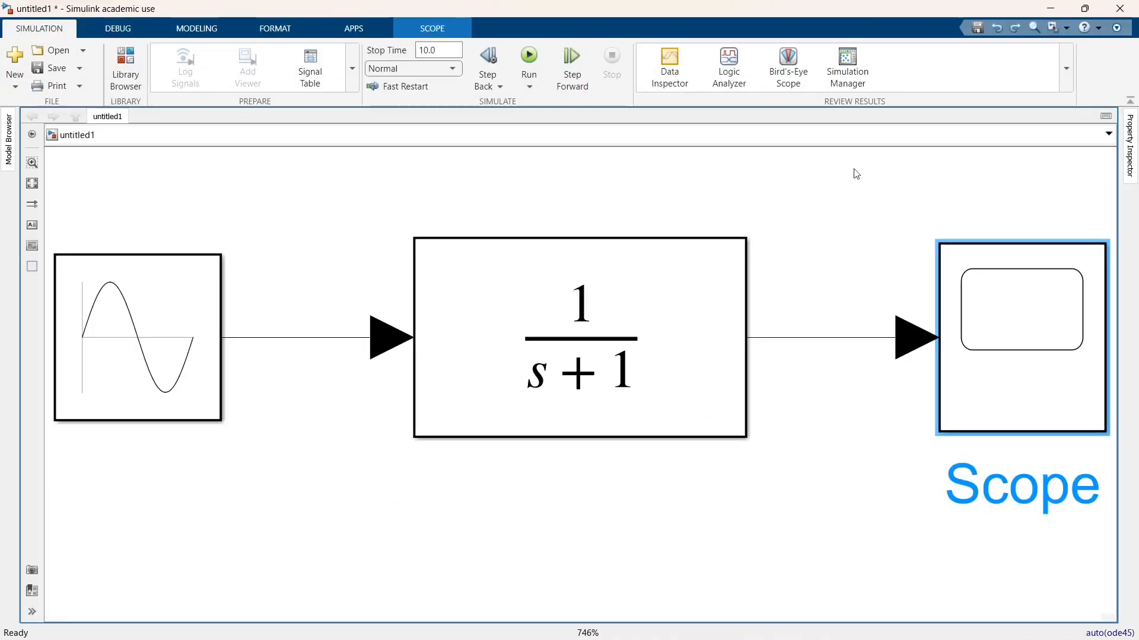
{"action": "left_click", "coordinate": [858, 164]}
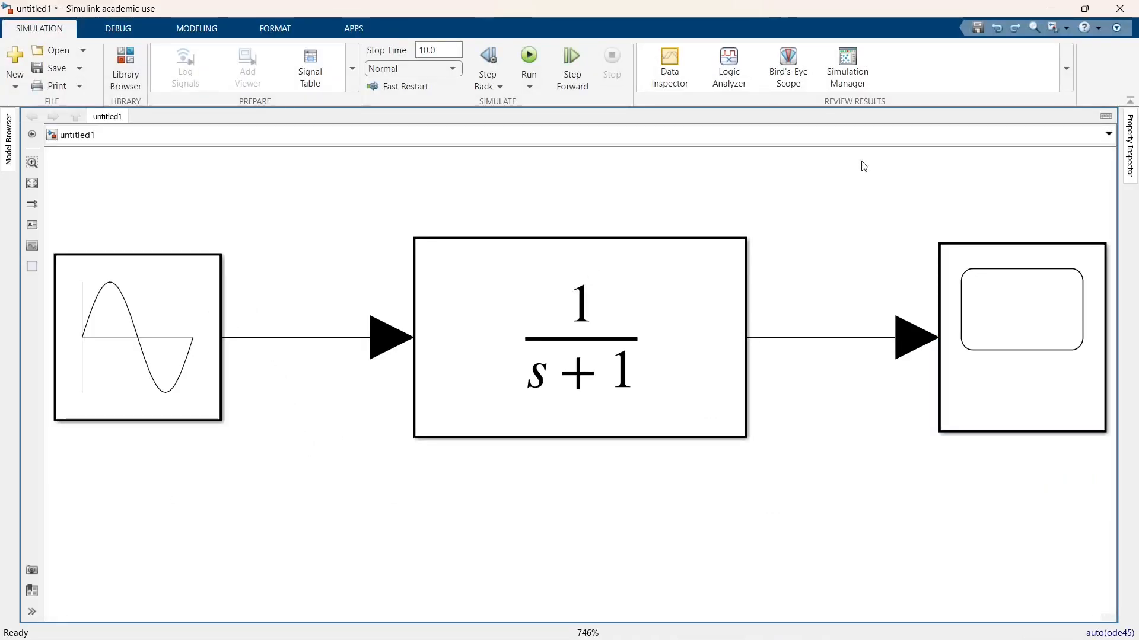